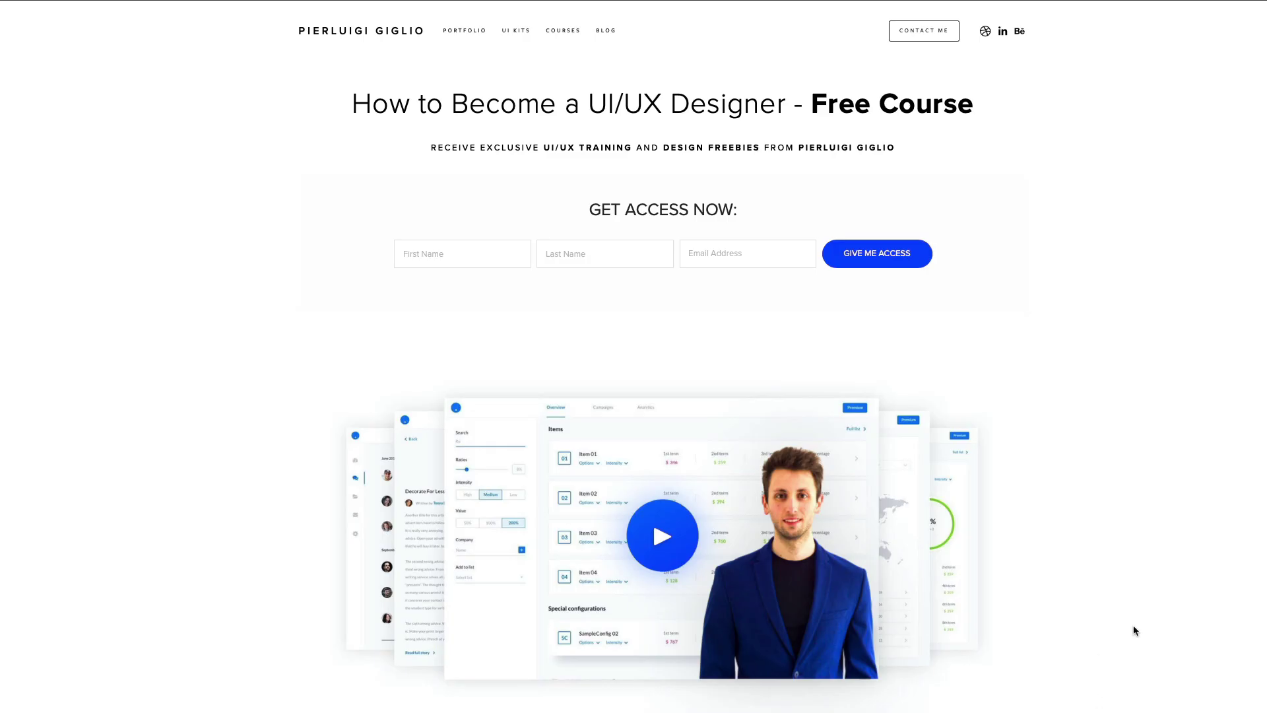
- Scroll down the course landing page past the sign-up forms to the Free Source Files examples
scroll(1135, 630, "down", 6)
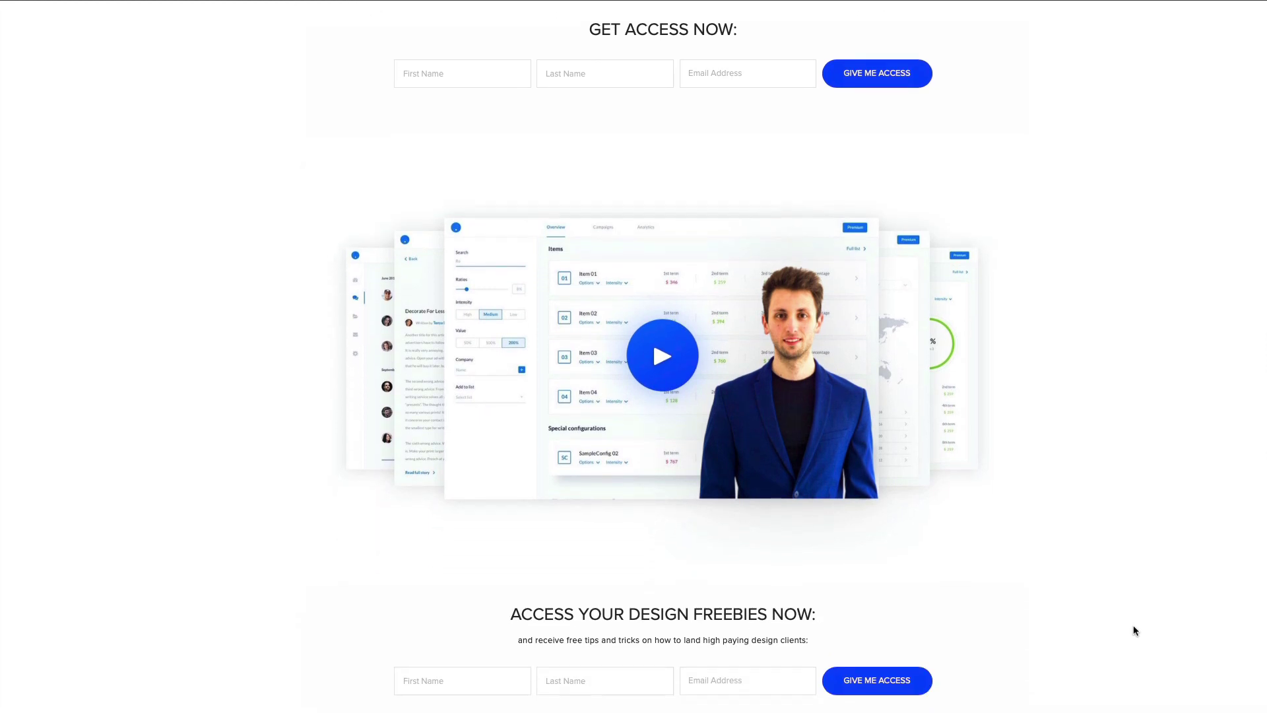
scroll(1135, 631, "down", 7)
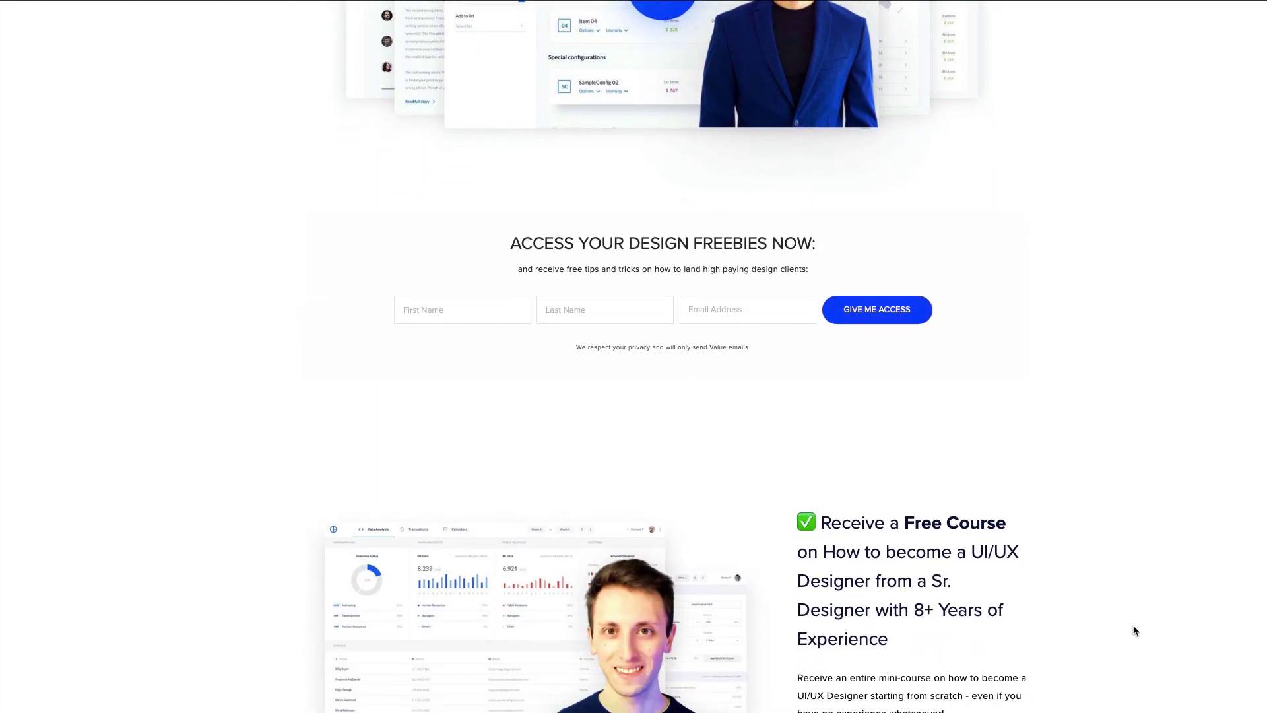
scroll(1135, 630, "down", 4)
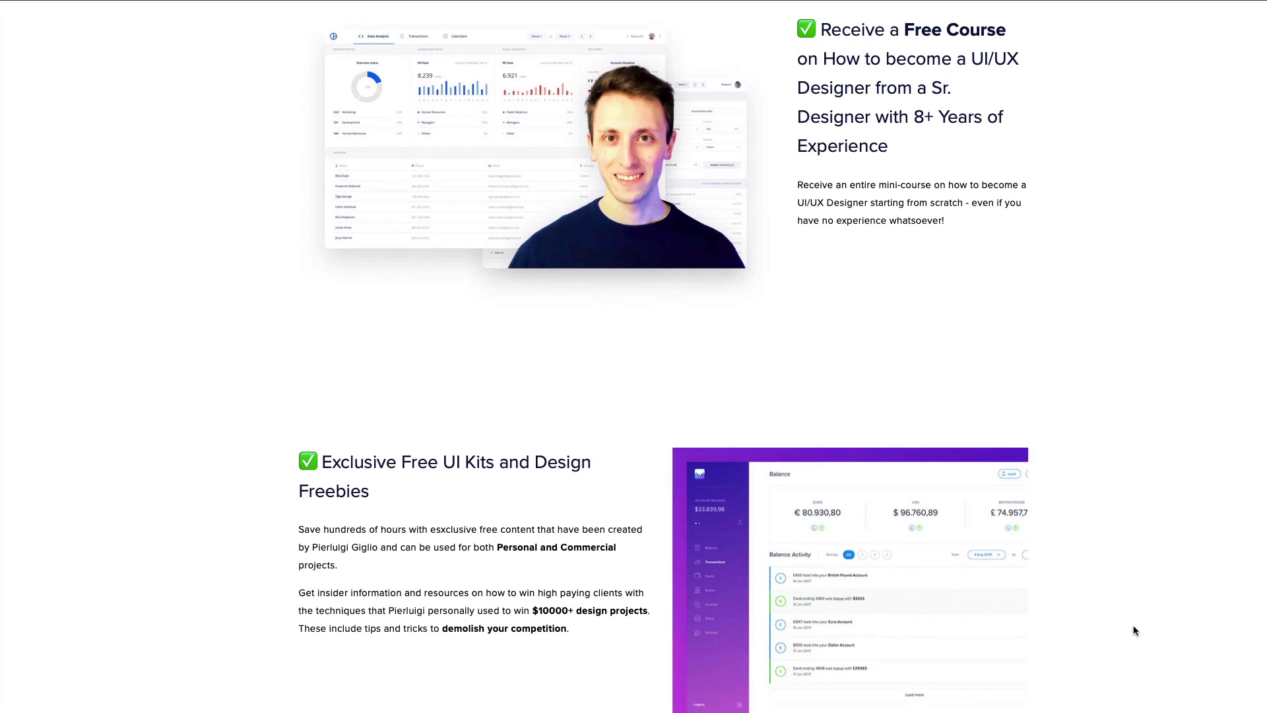
scroll(1135, 630, "down", 7)
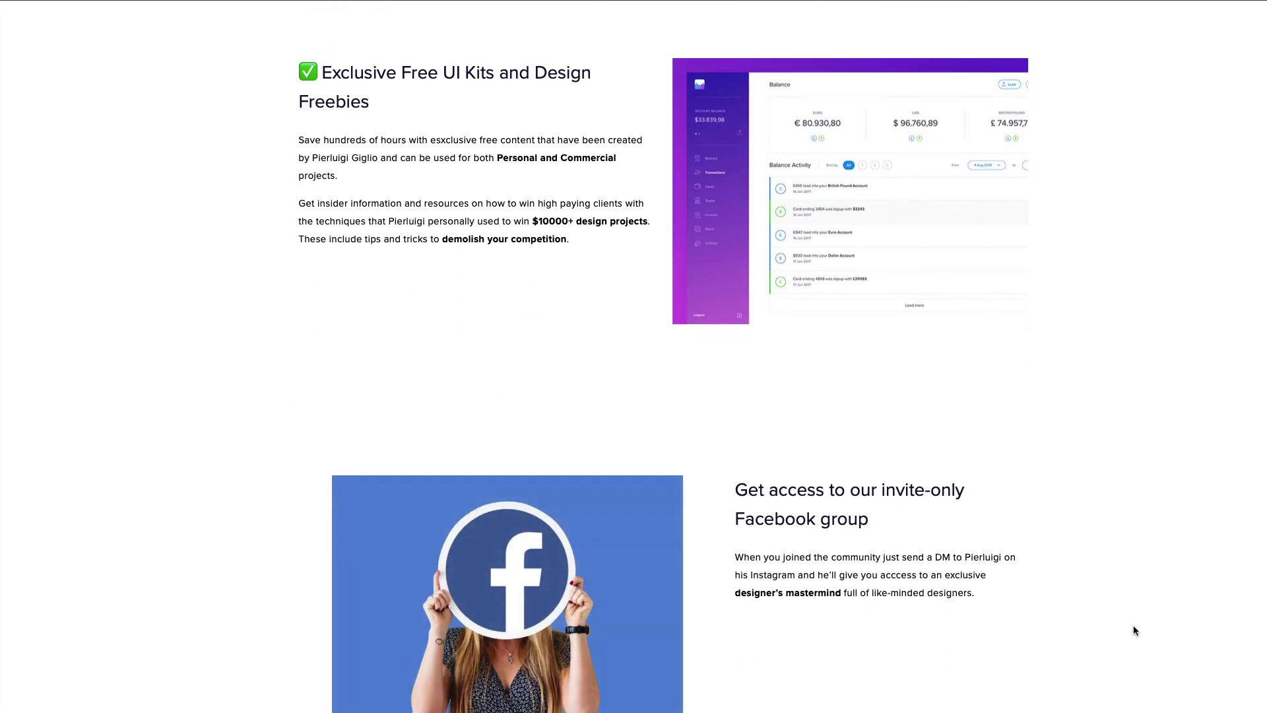
scroll(1136, 630, "down", 11)
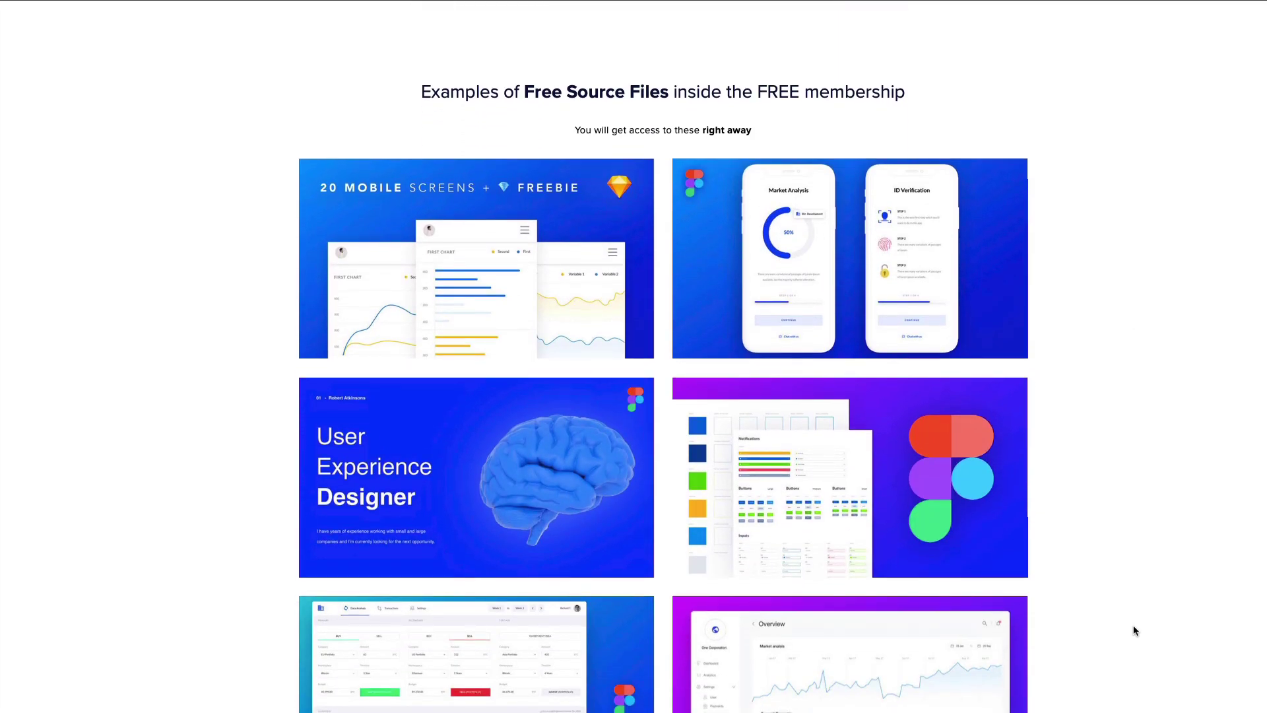
scroll(1135, 631, "down", 2)
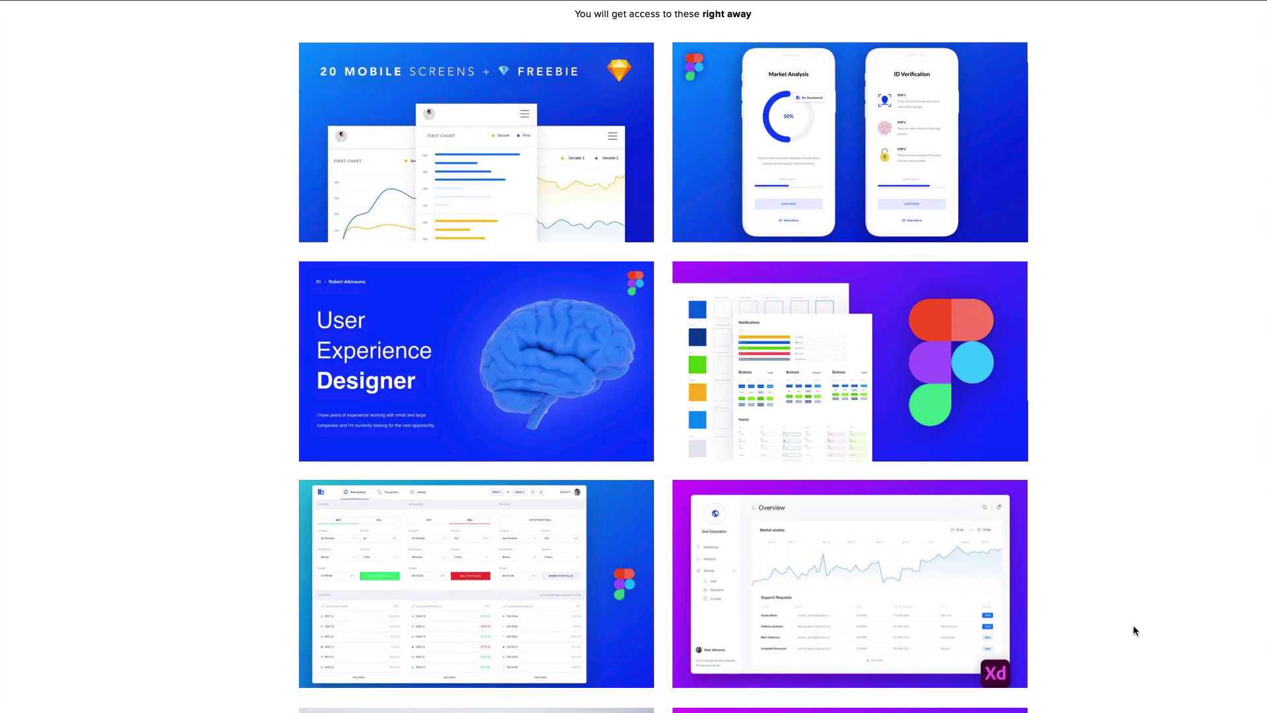
scroll(1136, 630, "down", 3)
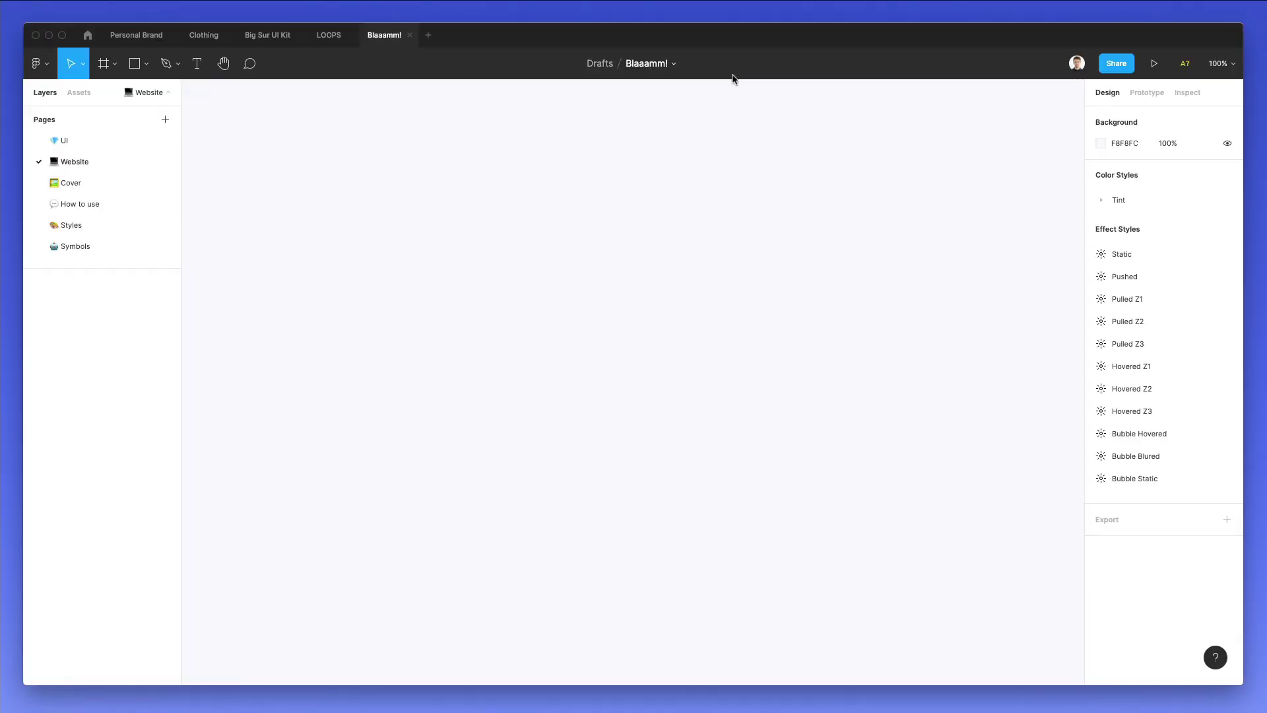
- Add a Desktop 1440×1024 frame to the Website page and rename it '1'
left_click(104, 66)
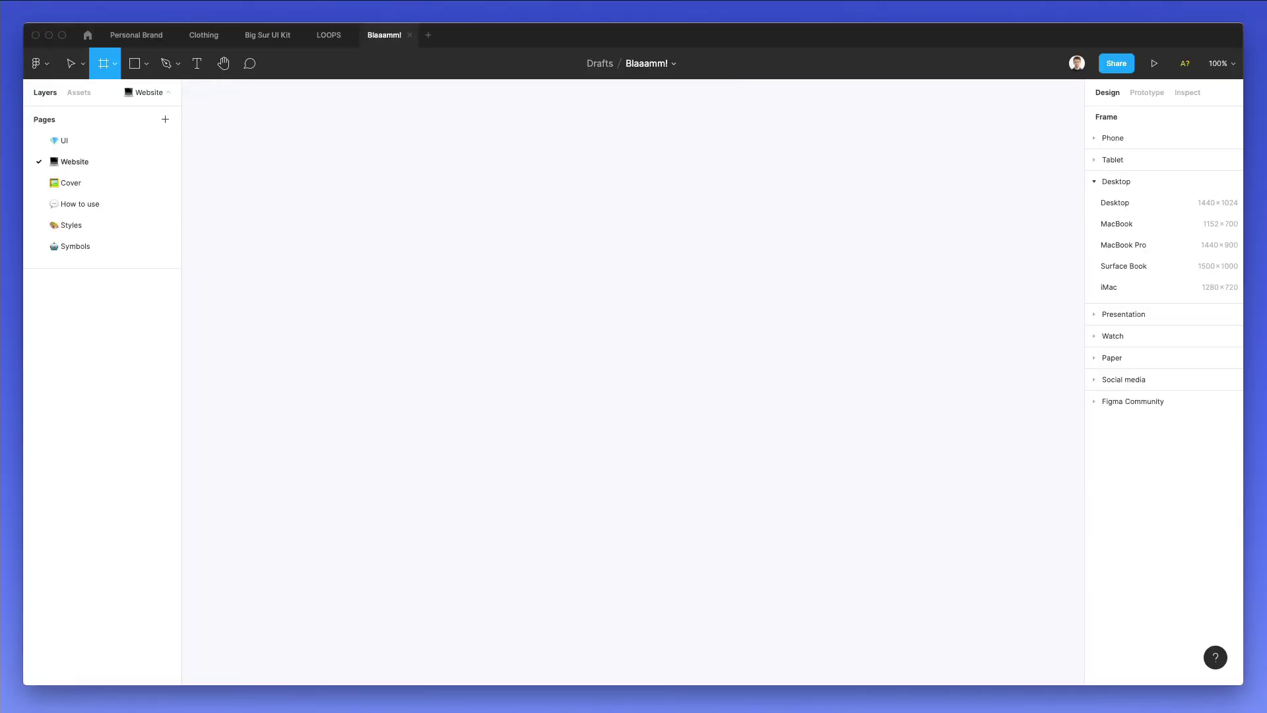
left_click(1118, 203)
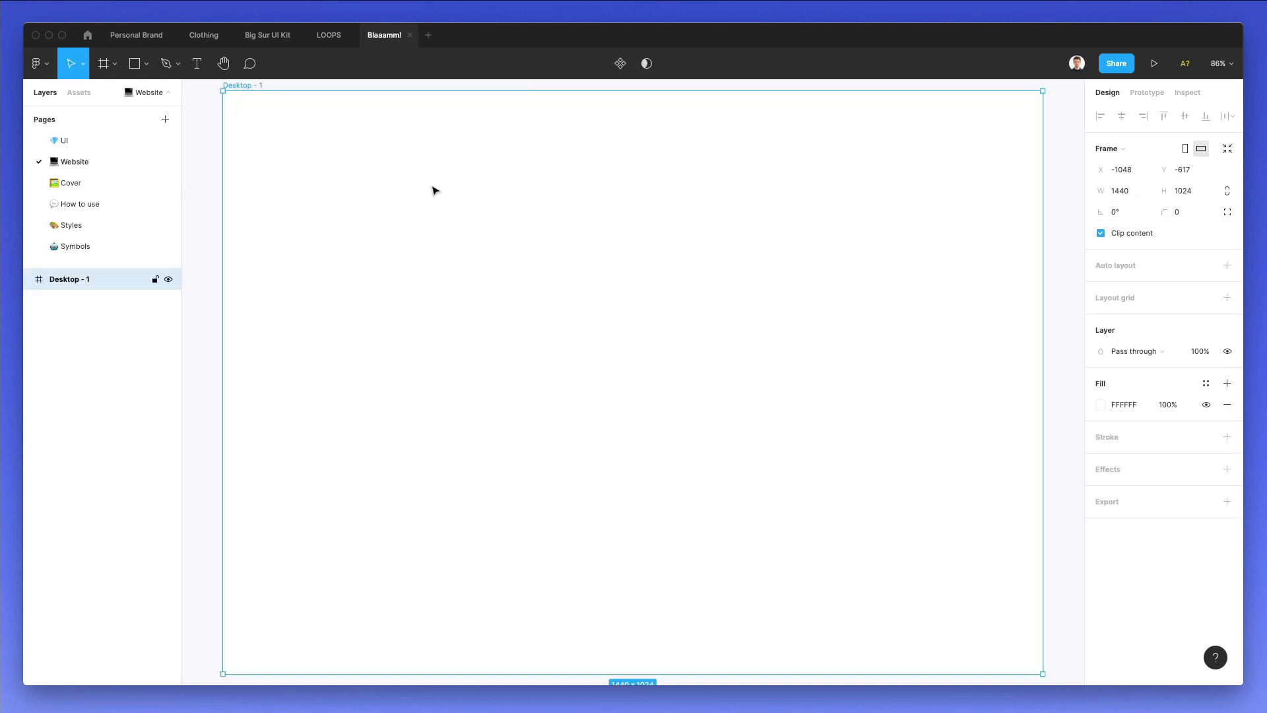
key("ctrl+r")
type("1")
scroll(426, 235, "down", 3)
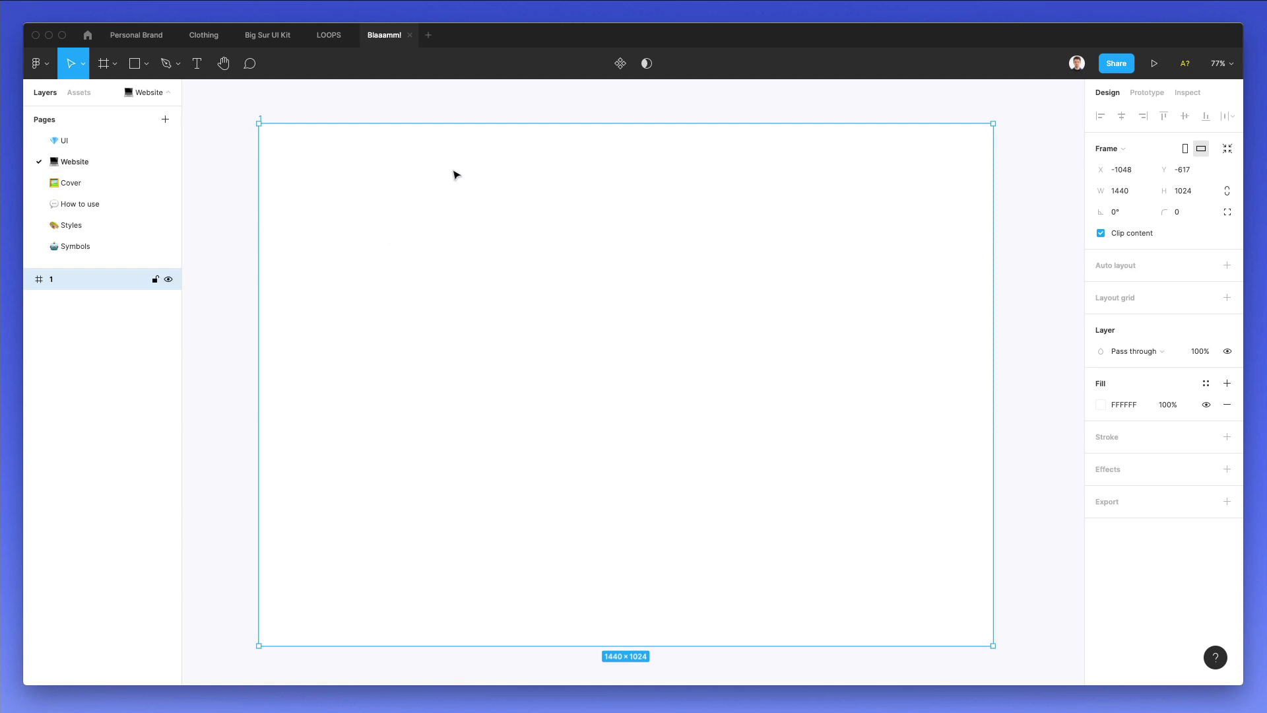
- Add a 'Supreme' text at frame 1's top left and set its size to 33
key("t")
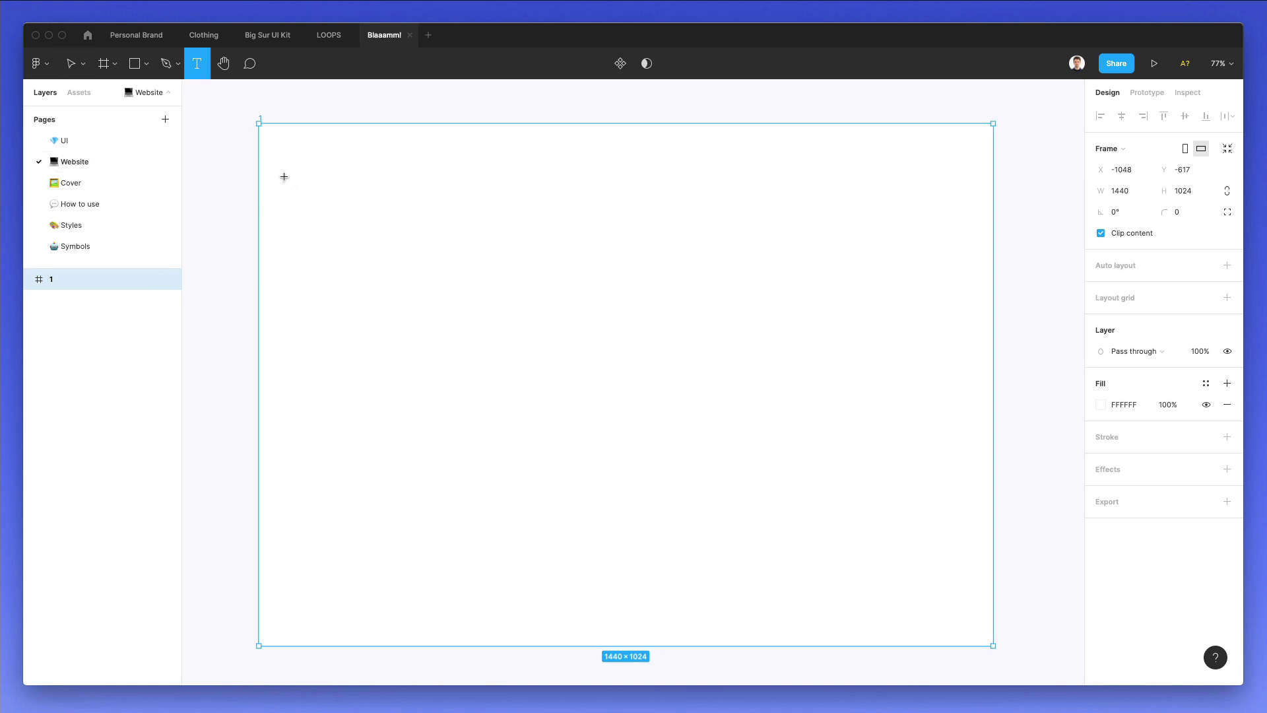
left_click(298, 155)
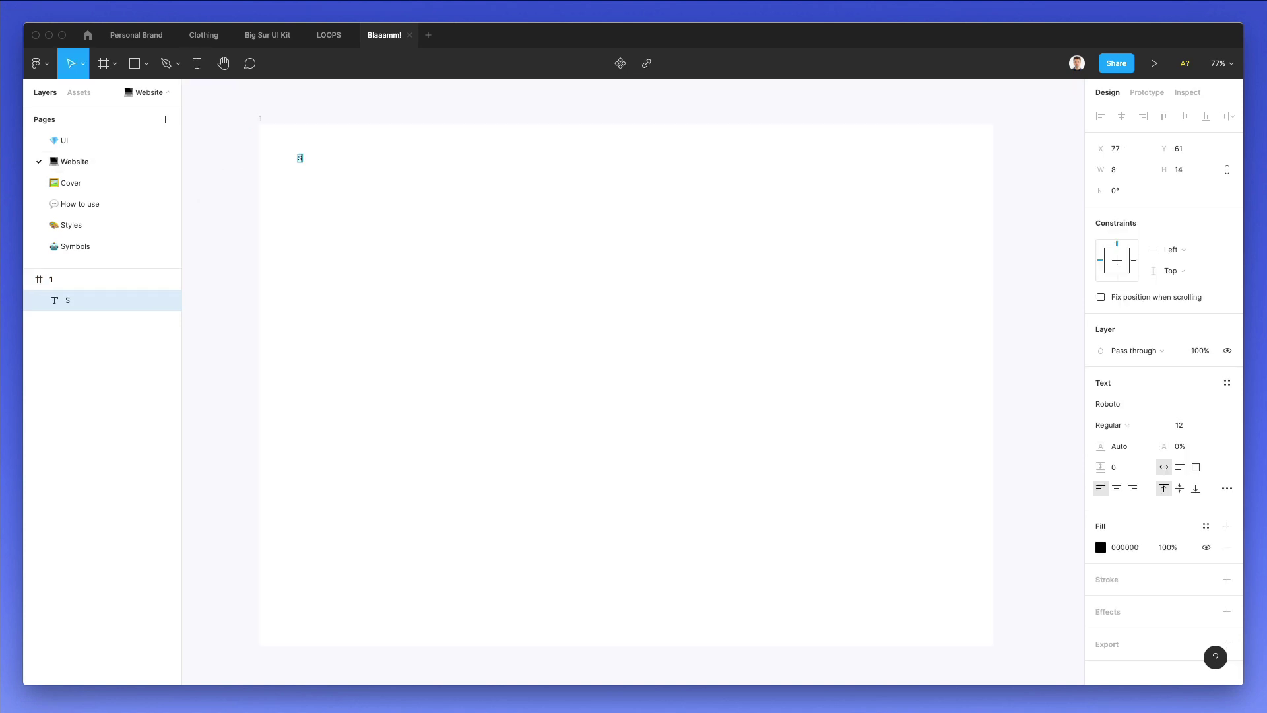
key("Escape")
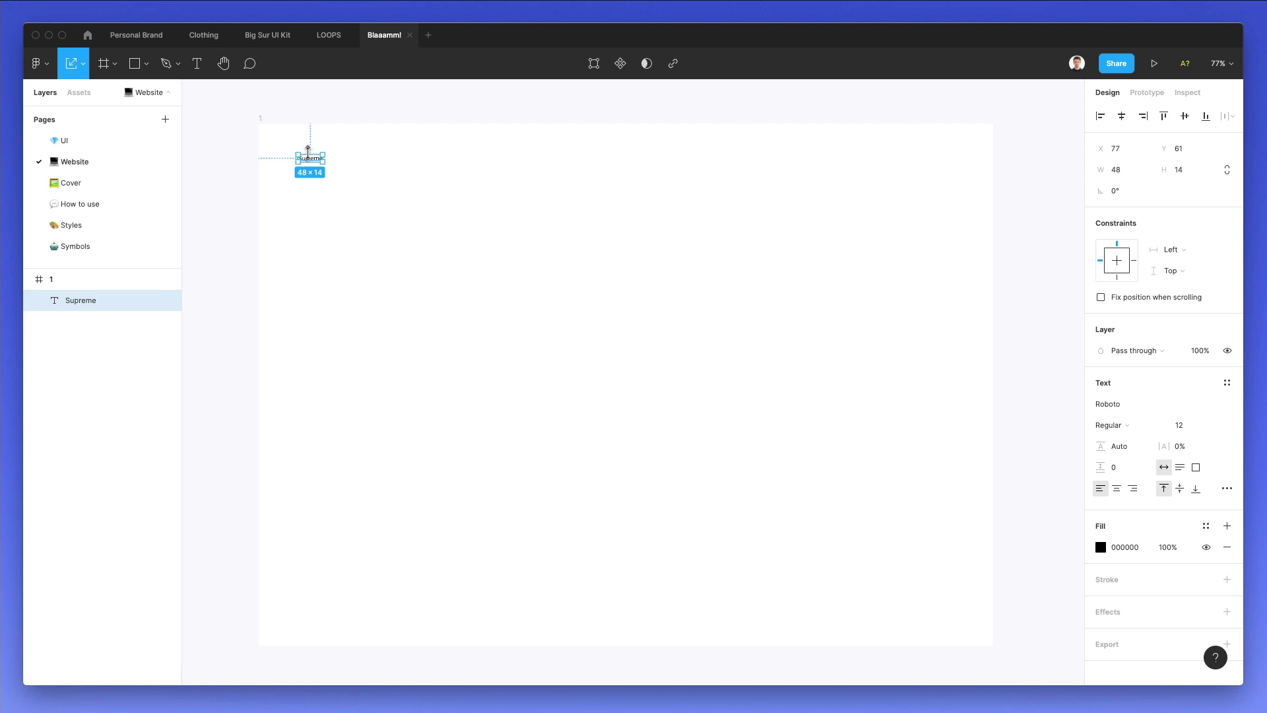
scroll(308, 155, "up", 5)
left_click(1175, 425)
key("Up")
key("Up")
key("Up")
key("Up")
key("Up")
key("Up")
key("Up")
key("Up")
key("Up")
key("Up")
key("Up")
key("Up")
key("Up")
key("Up")
key("Up")
key("Up")
key("Up")
key("Up")
key("Up")
key("Up")
key("Down")
key("Down")
key("Down")
key("Down")
key("Down")
scroll(676, 365, "up", 3)
scroll(674, 365, "down", 8)
scroll(493, 238, "down", 2)
scroll(493, 238, "right", 2)
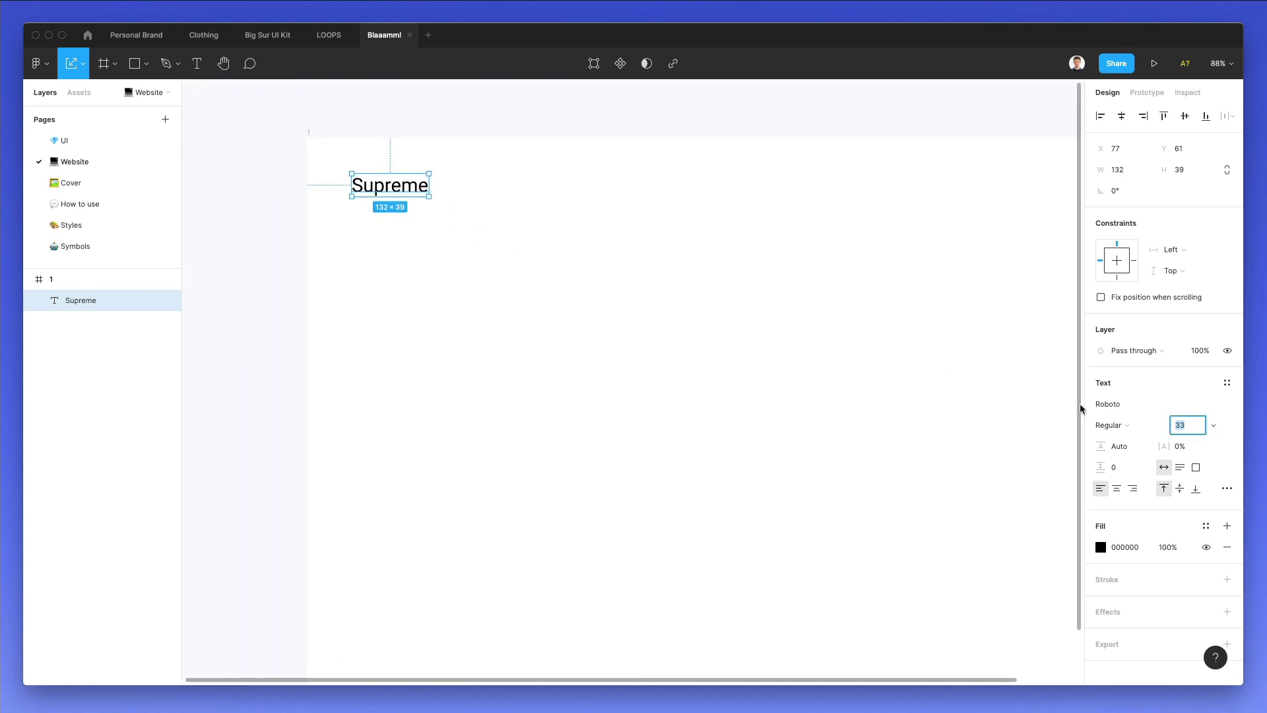
- Set Supreme to Montserrat Bold and Alt-drag a copy of it to the right
left_click(1114, 404)
type("Montserrat")
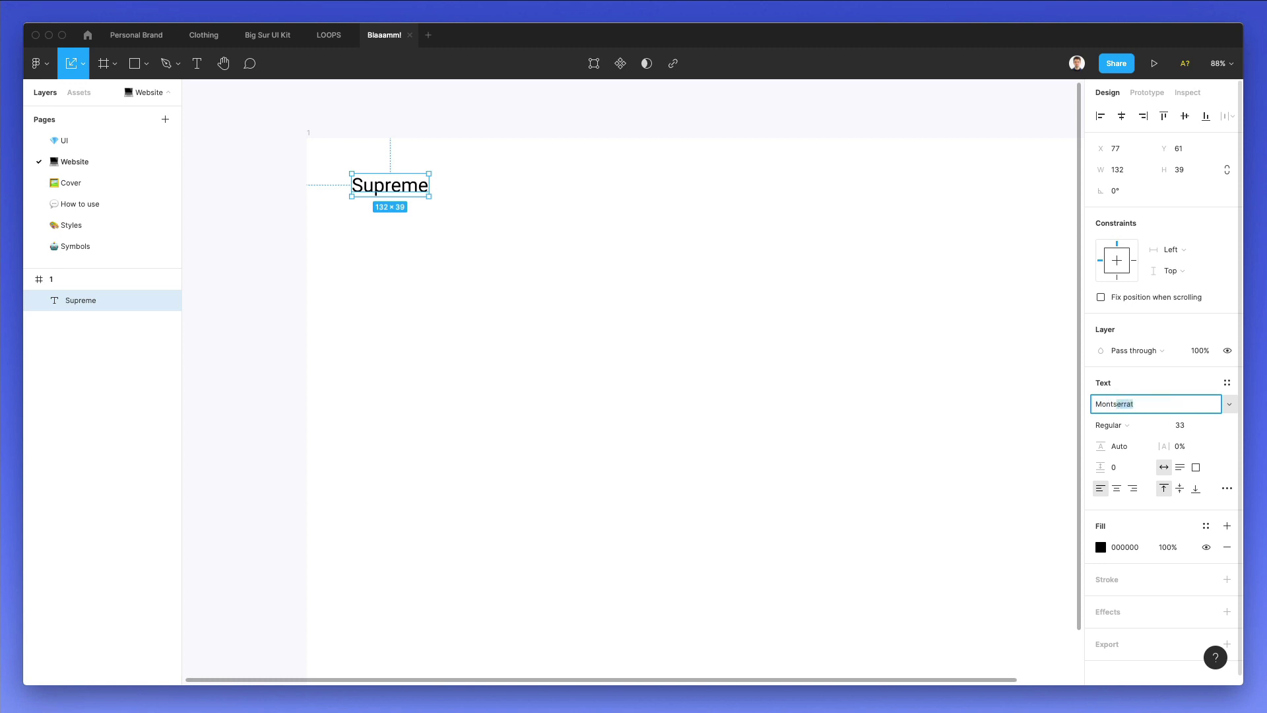
key("Return")
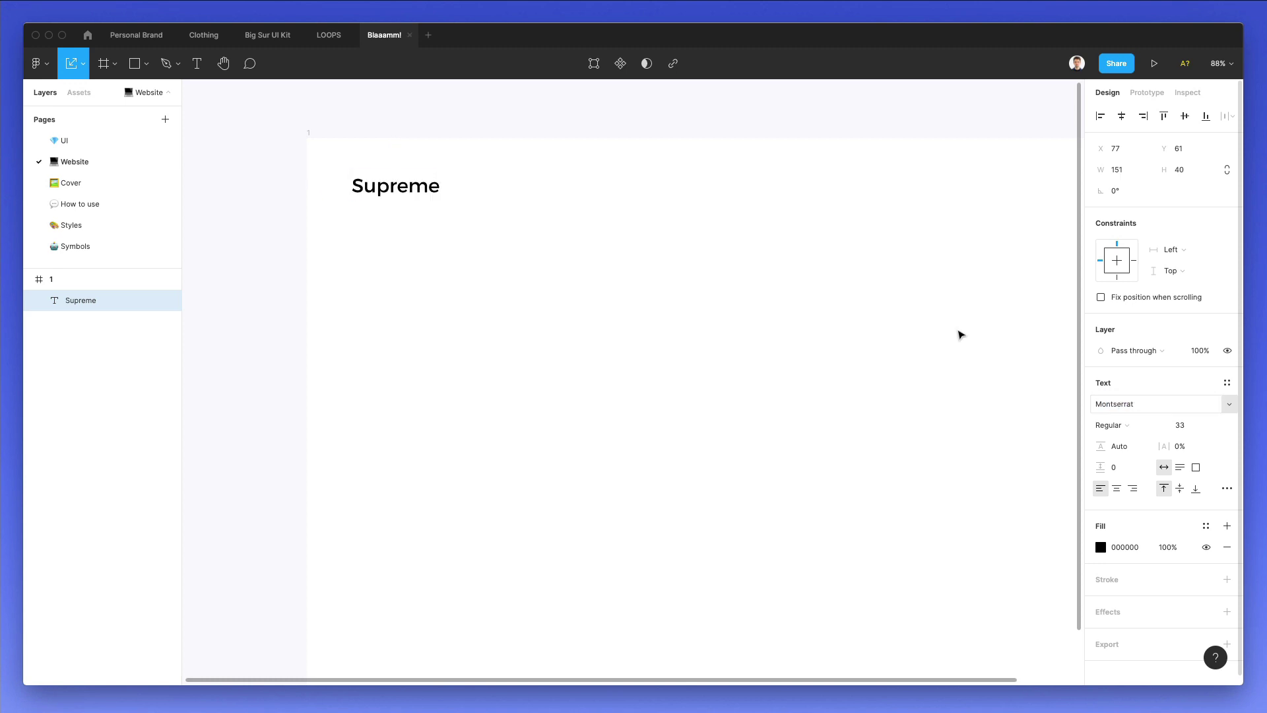
left_click(496, 231)
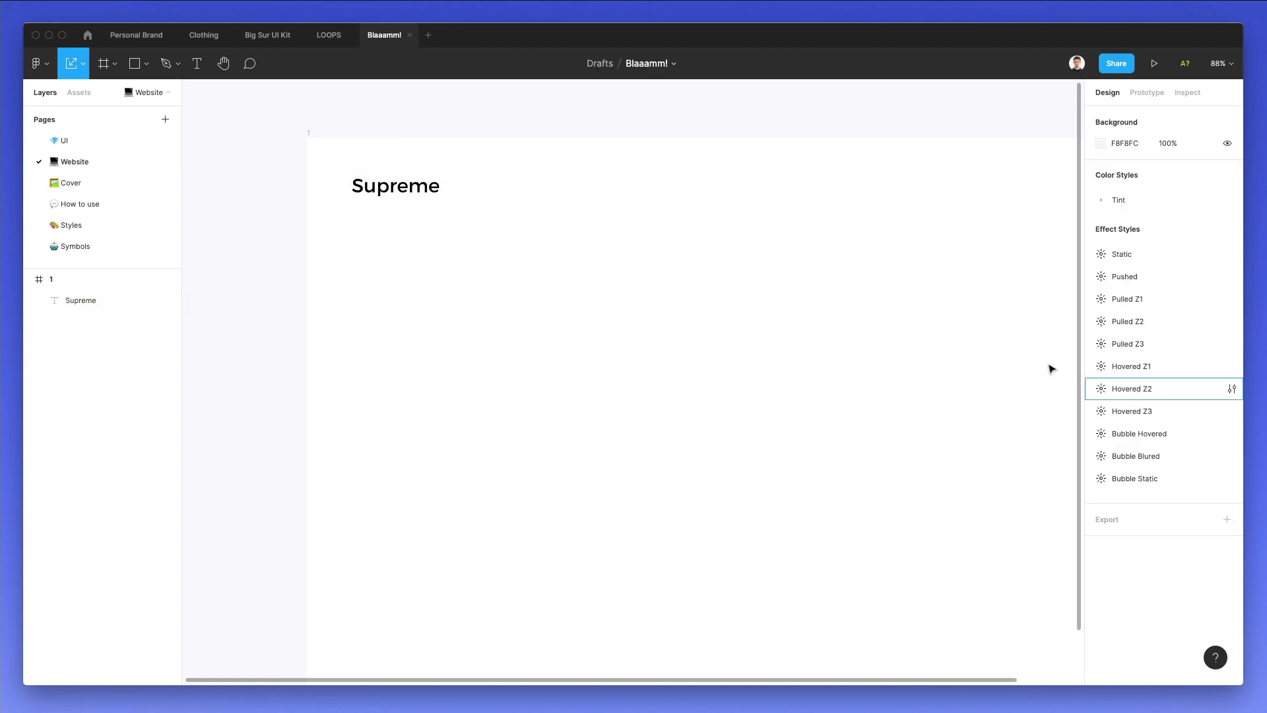
left_click(384, 193)
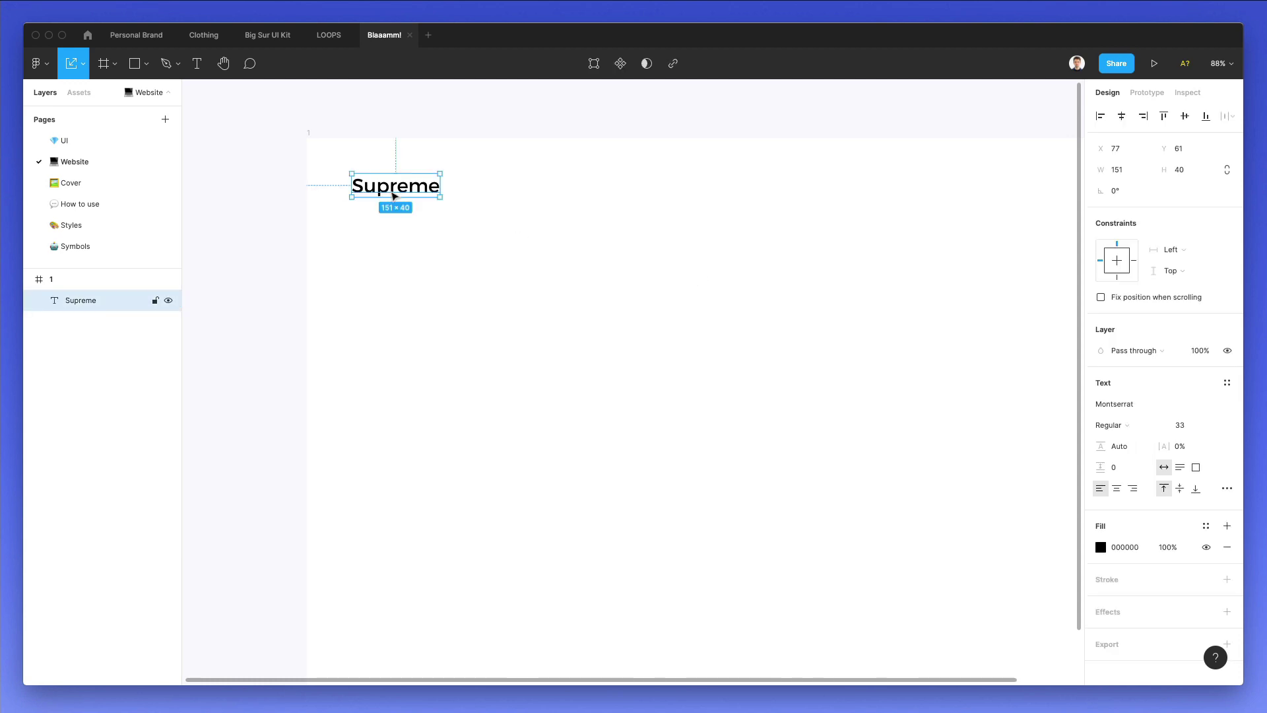
left_click(1129, 424)
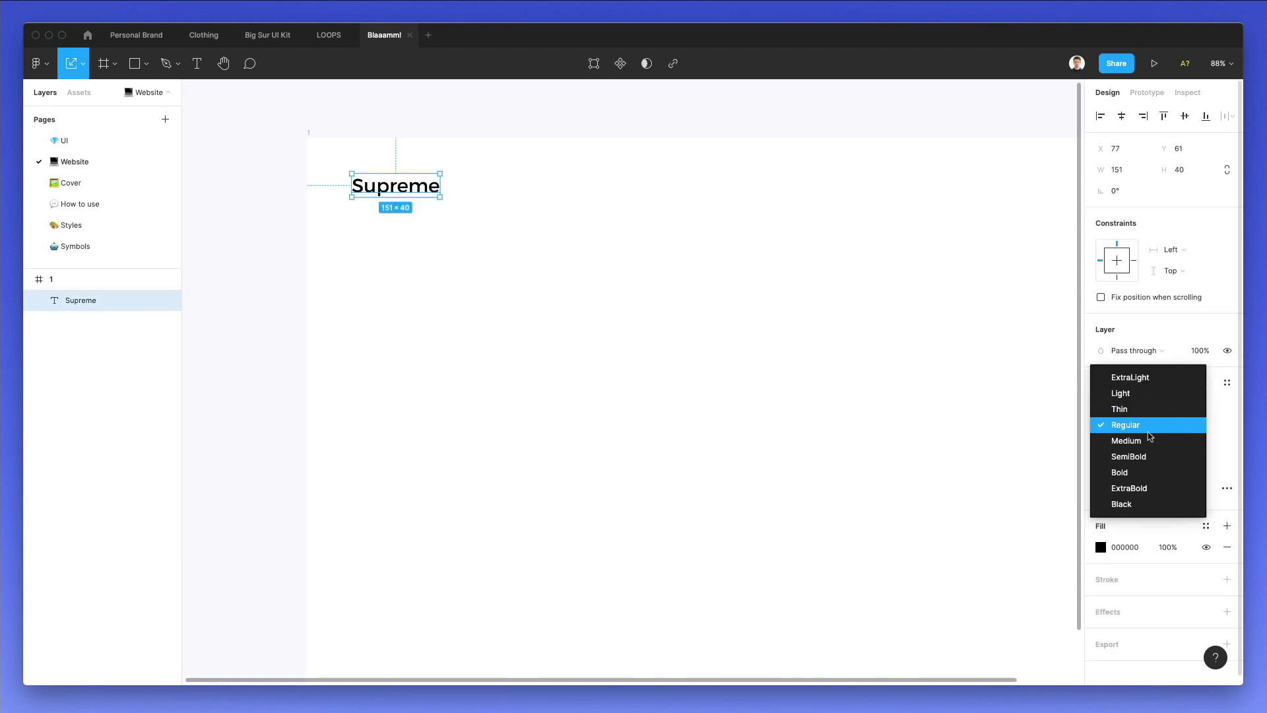
left_click(1146, 472)
left_click(642, 257)
scroll(439, 204, "down", 3)
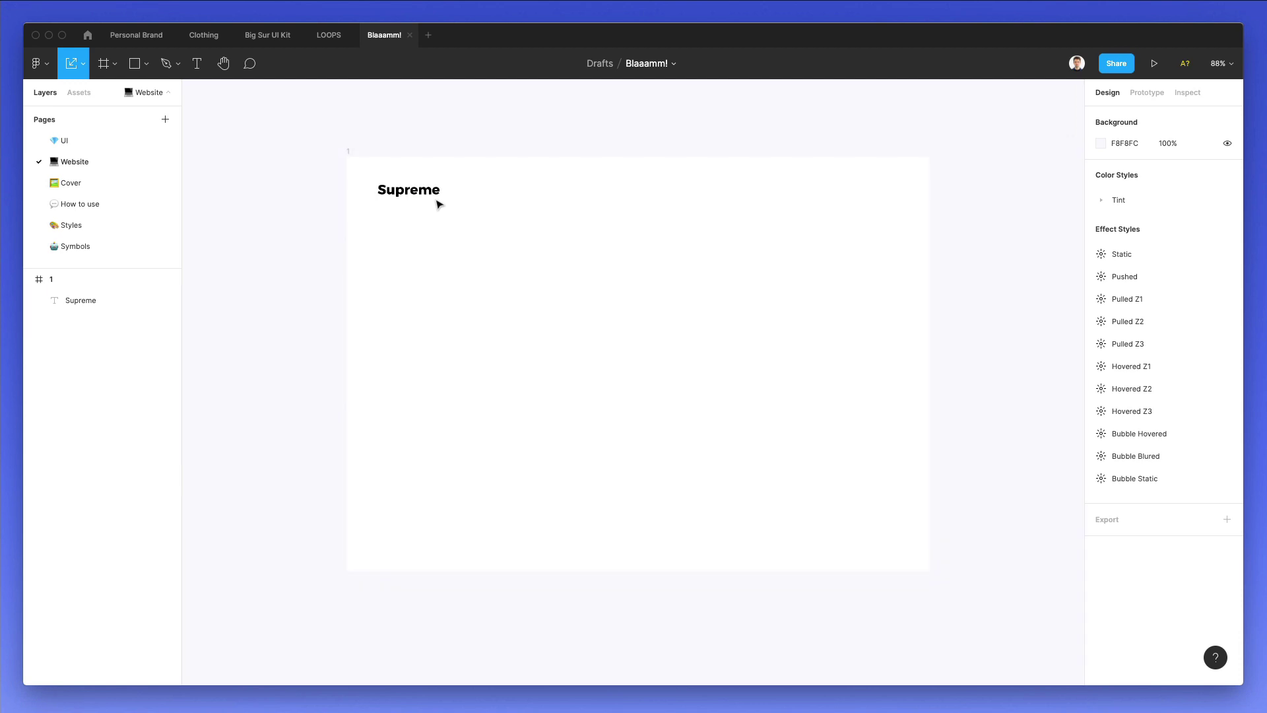
left_click_drag(418, 200, 665, 200)
- Shrink the Supreme copy to size 13, make it Medium, and align it with the title
left_click(1185, 425)
type("21")
key("Return")
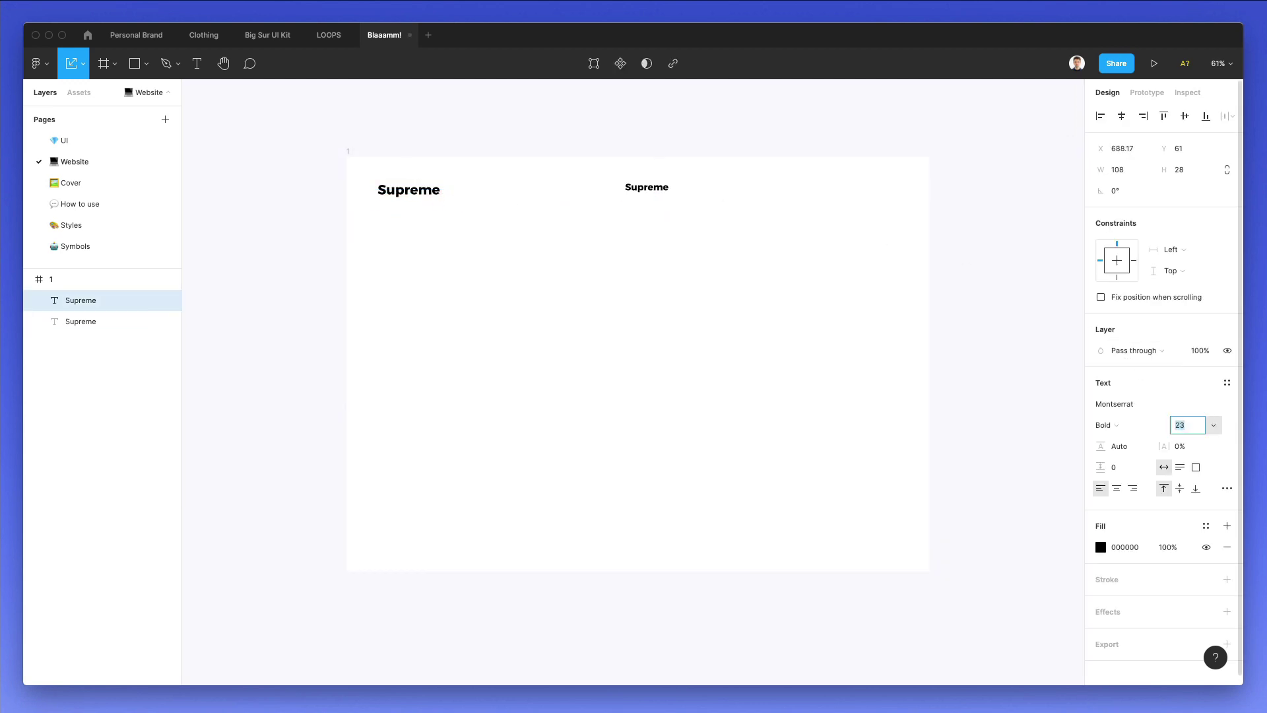
key("Down")
key("Down")
key("Down")
key("Down")
key("Down")
key("Down")
key("Down")
left_click(1117, 425)
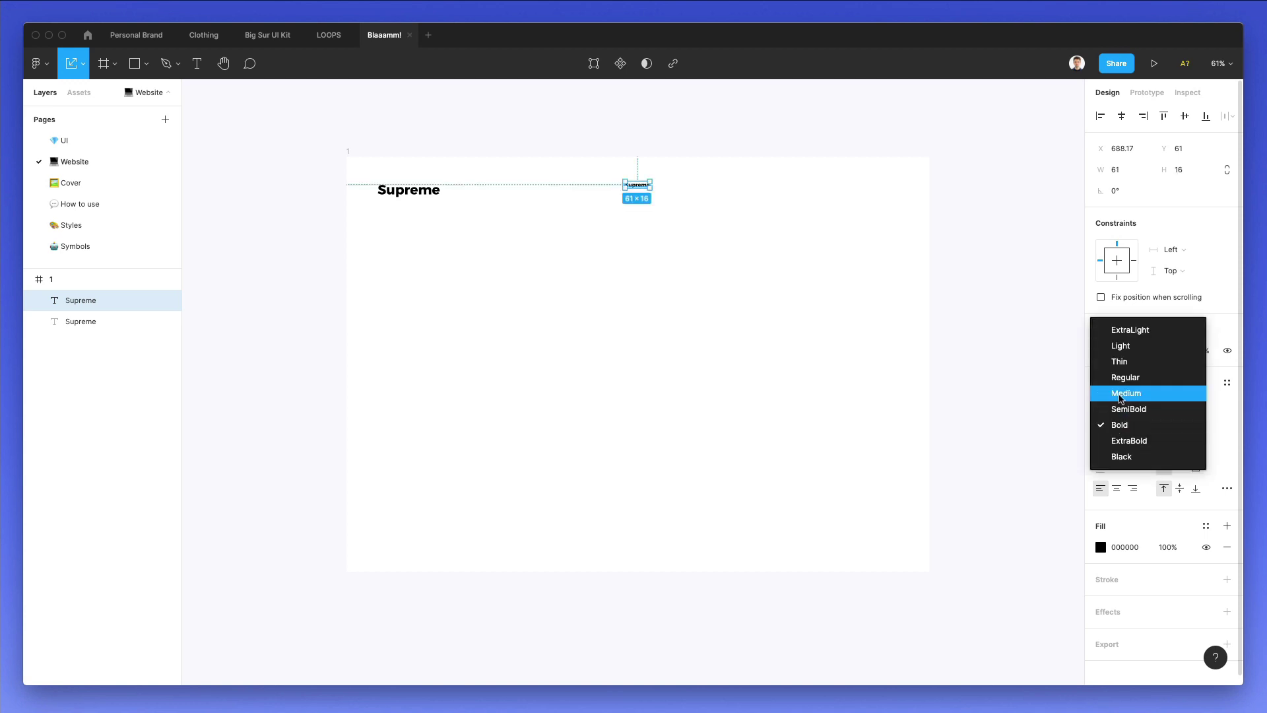
left_click(1120, 393)
left_click(786, 232)
scroll(639, 187, "up", 5)
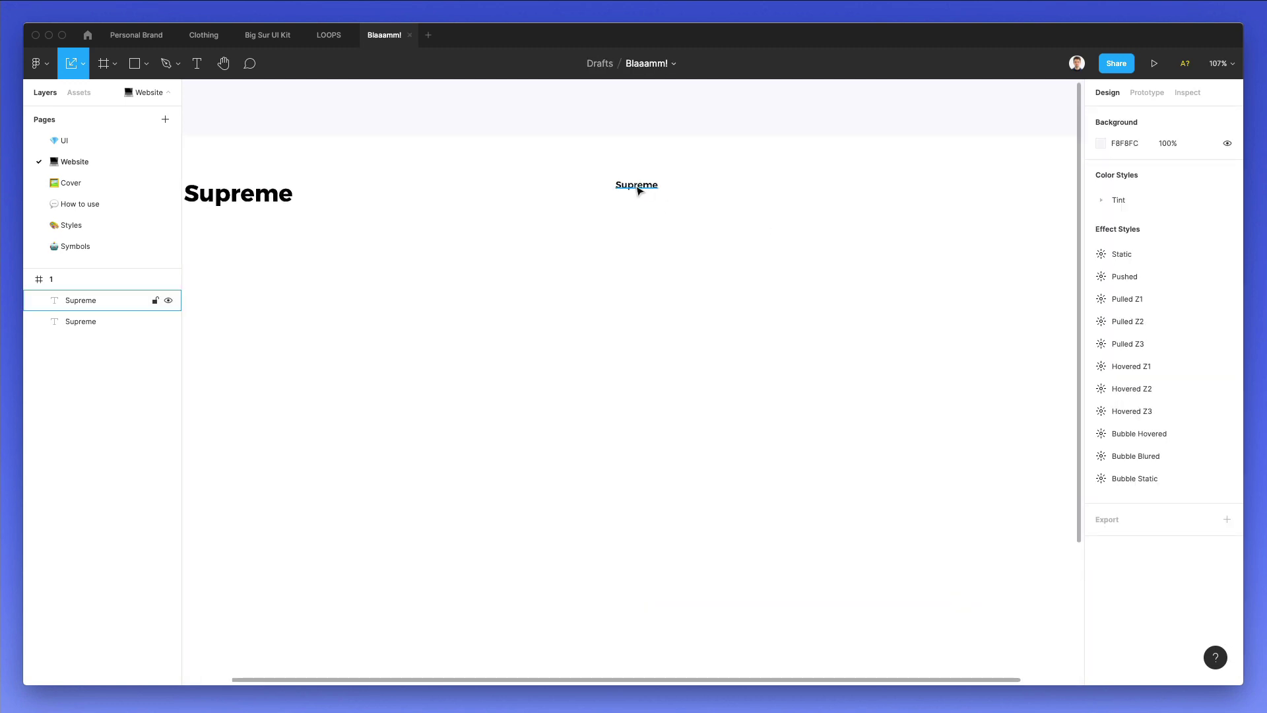
left_click_drag(639, 188, 640, 197)
left_click(752, 168)
- Retype the copy as 'About' and duplicate it into four evenly spaced items
double_click(638, 190)
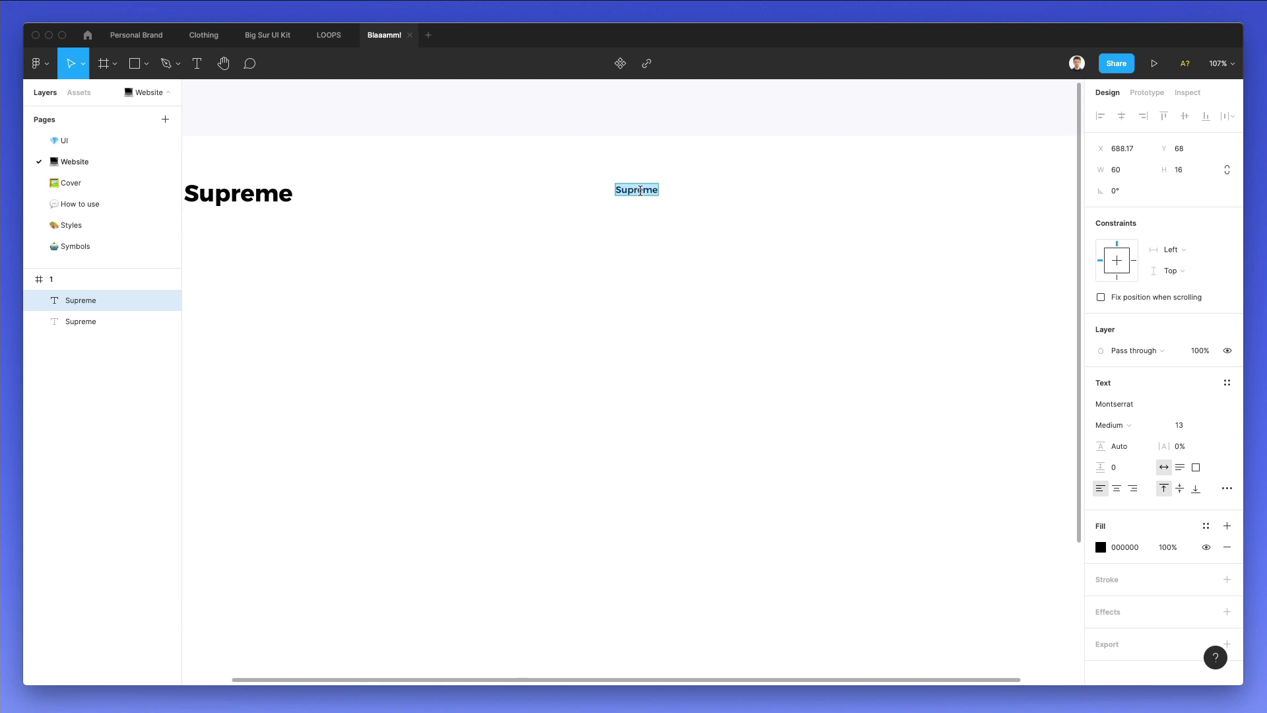
type("About")
scroll(657, 249, "right", 2)
left_click_drag(571, 190, 653, 198)
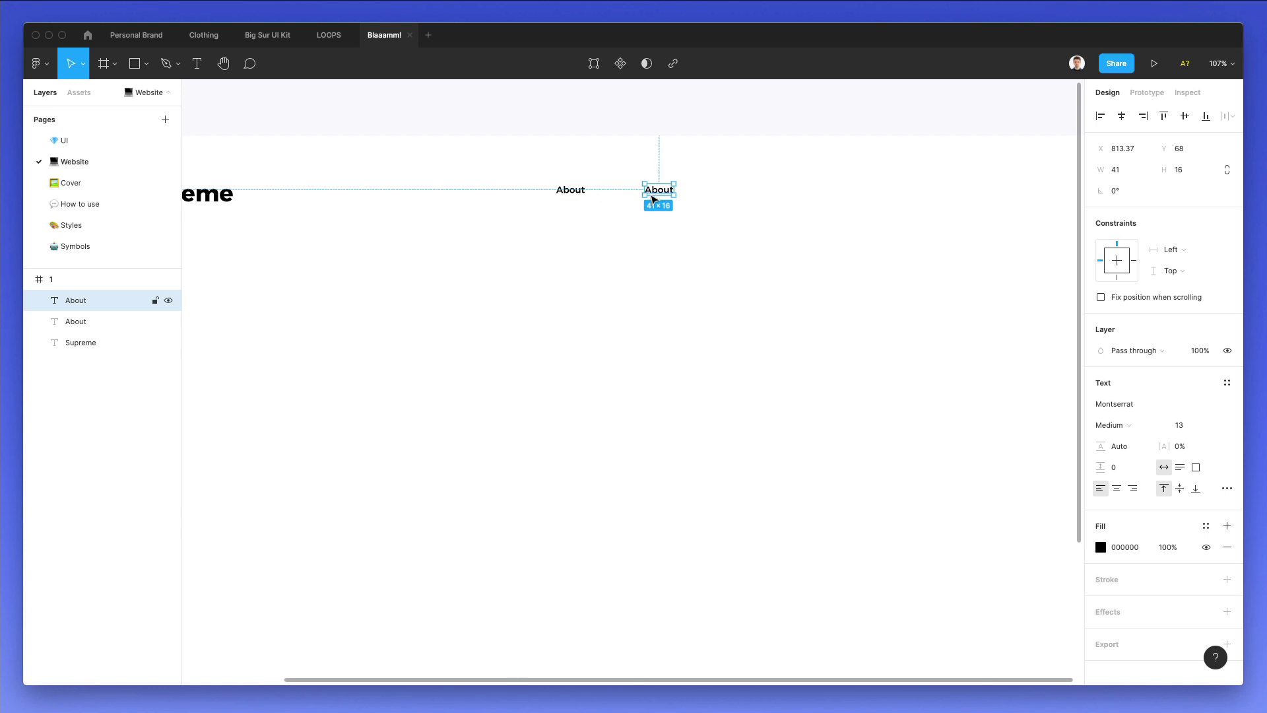
key("super+d")
key("super+d")
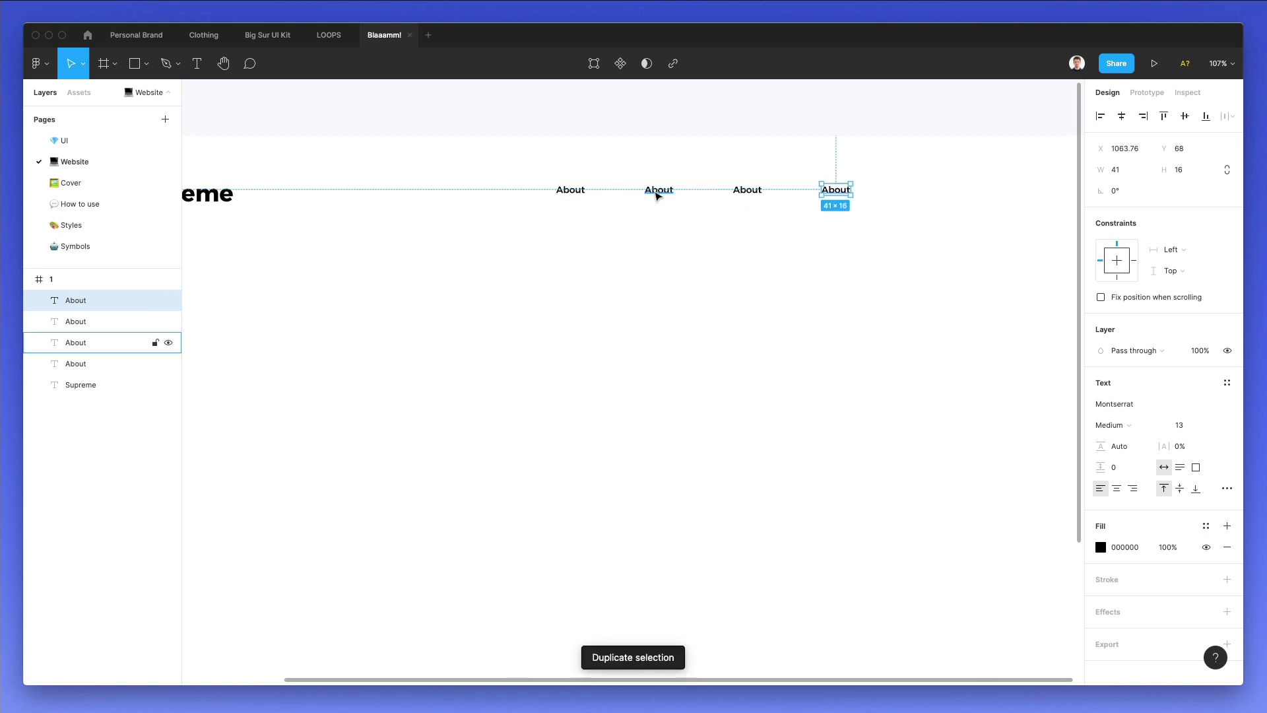
- Rename the three About copies to 'Services', 'FAQ' and 'Contact Us'
left_click(654, 191)
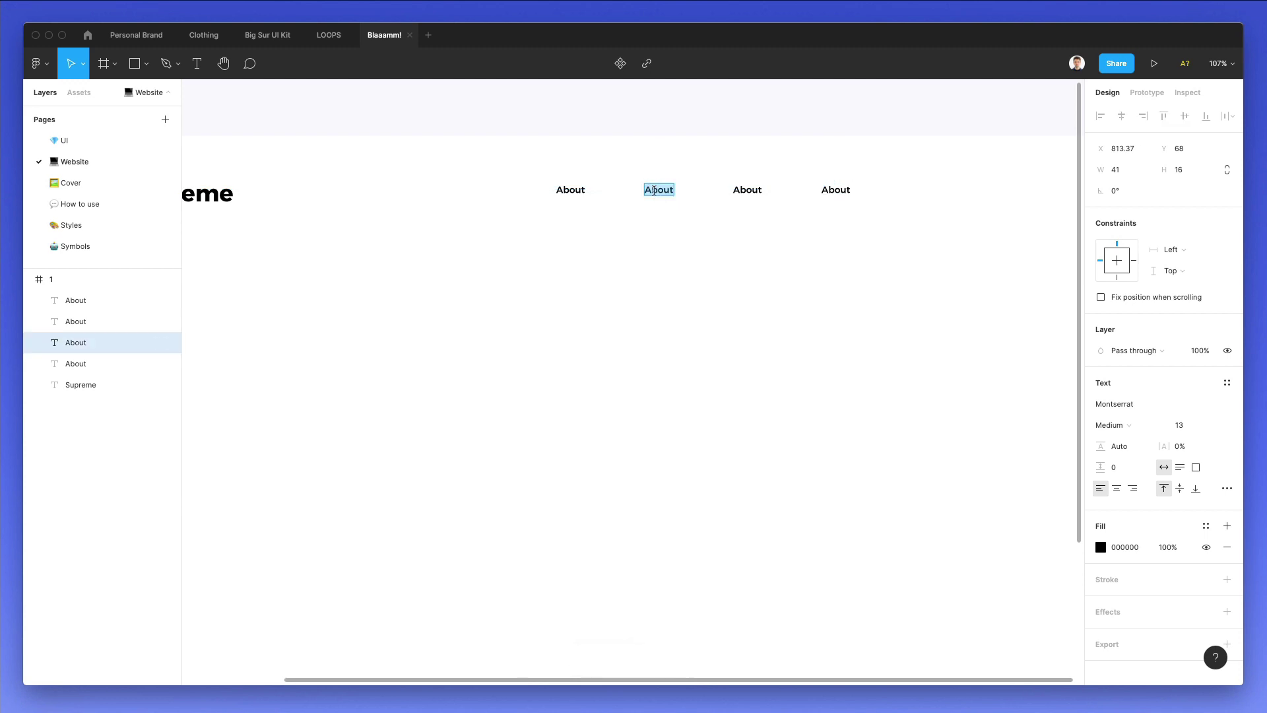
type("Services")
left_click(749, 192)
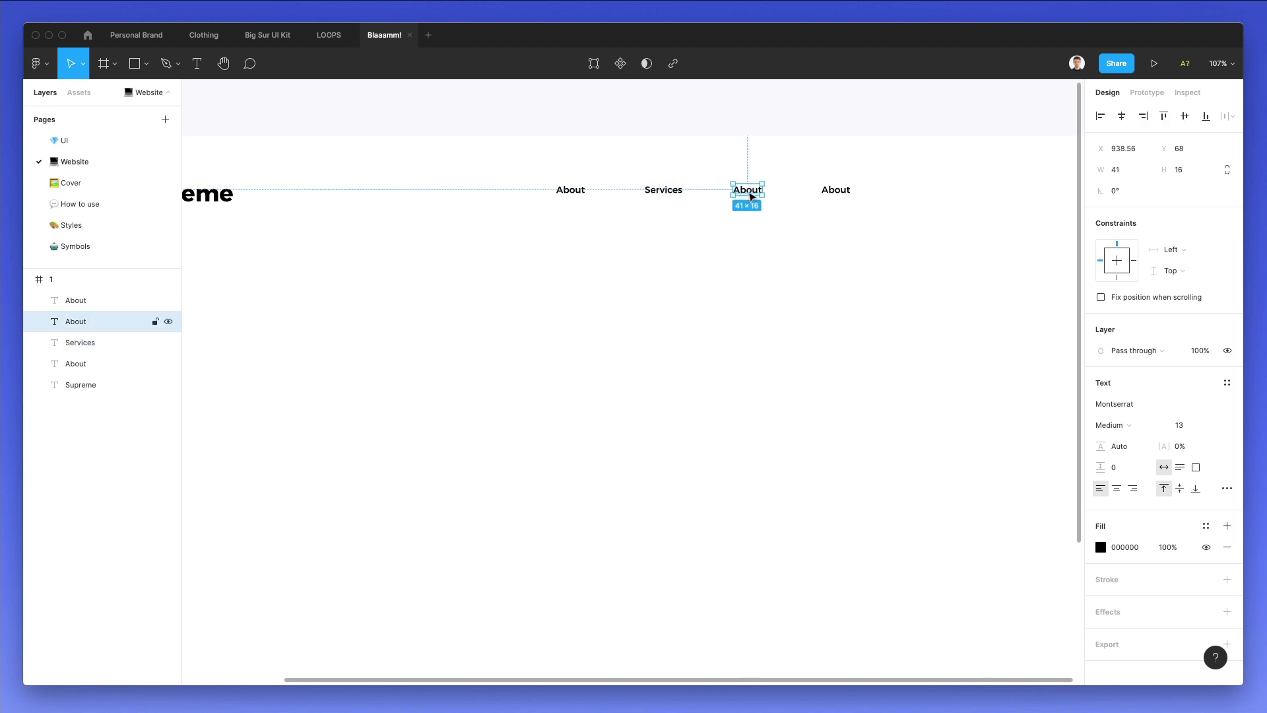
double_click(749, 193)
type("FAQ")
double_click(835, 190)
type("Contact Us")
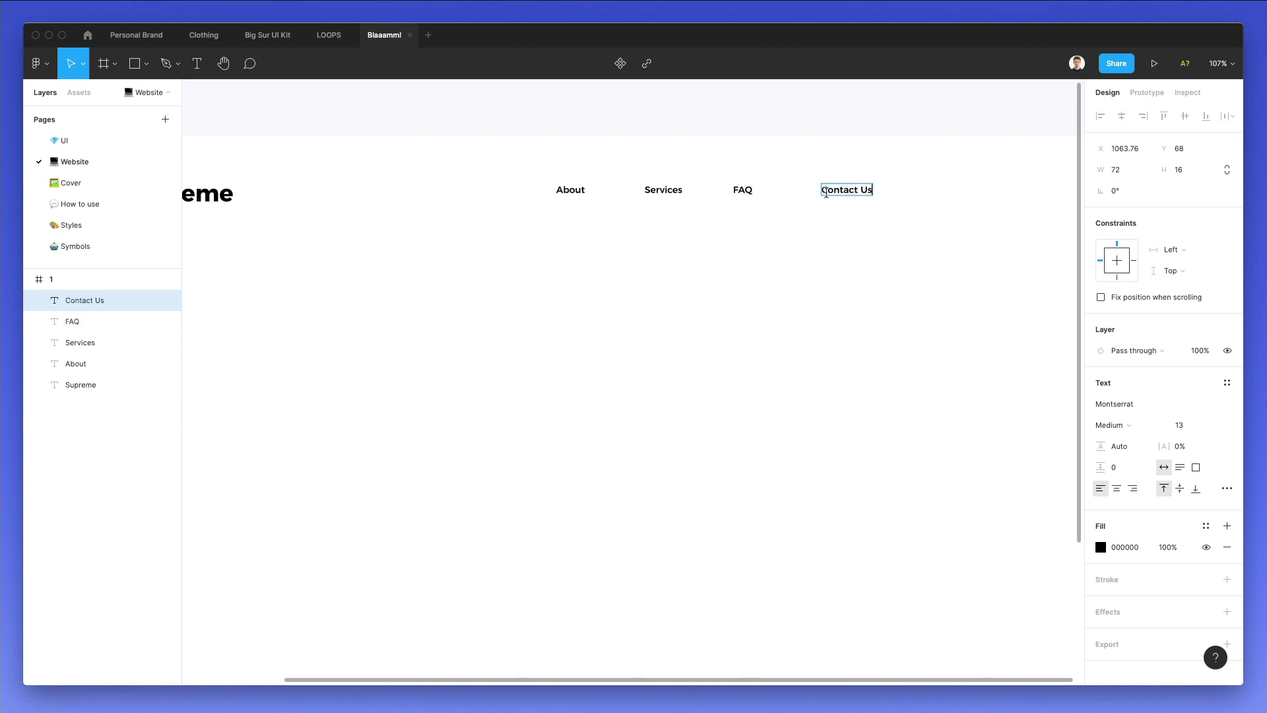
key("Escape")
- Distribute the four nav links 70 apart and move them level with Supreme on the right
scroll(792, 241, "right", 3)
scroll(792, 241, "down", 3)
key("Escape")
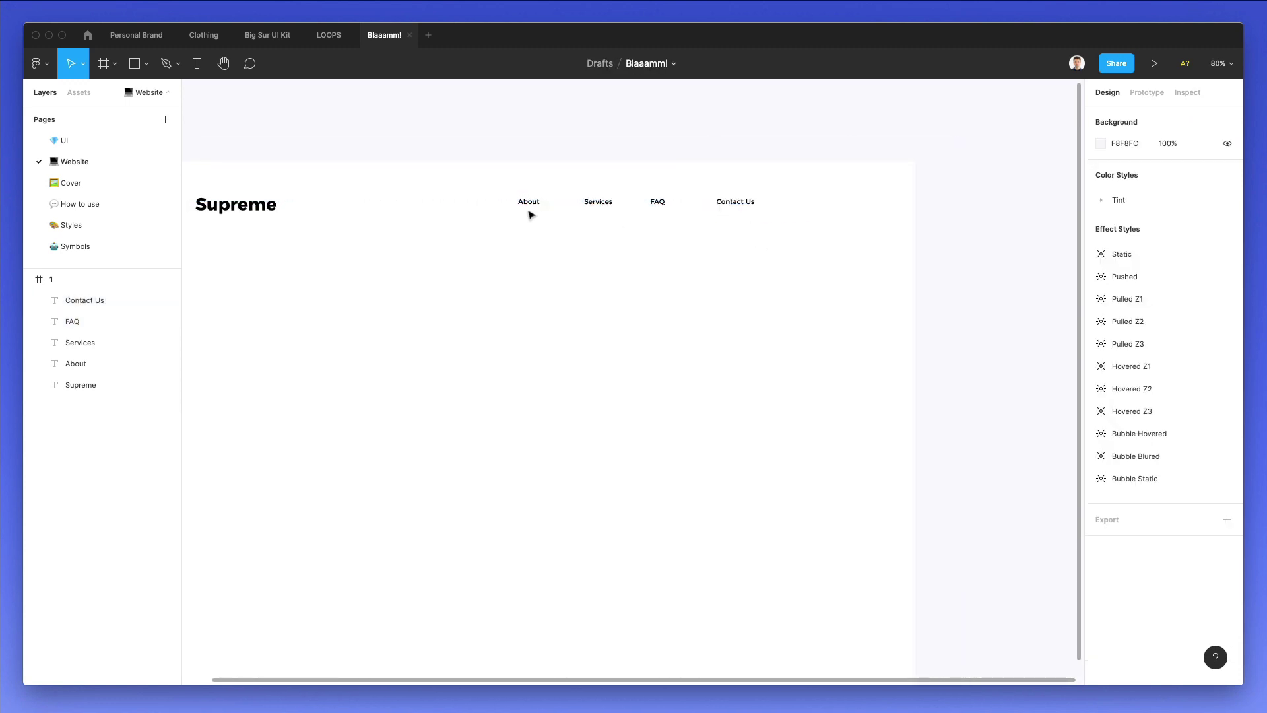
left_click_drag(741, 207, 439, 230)
left_click(683, 207)
left_click(1229, 116)
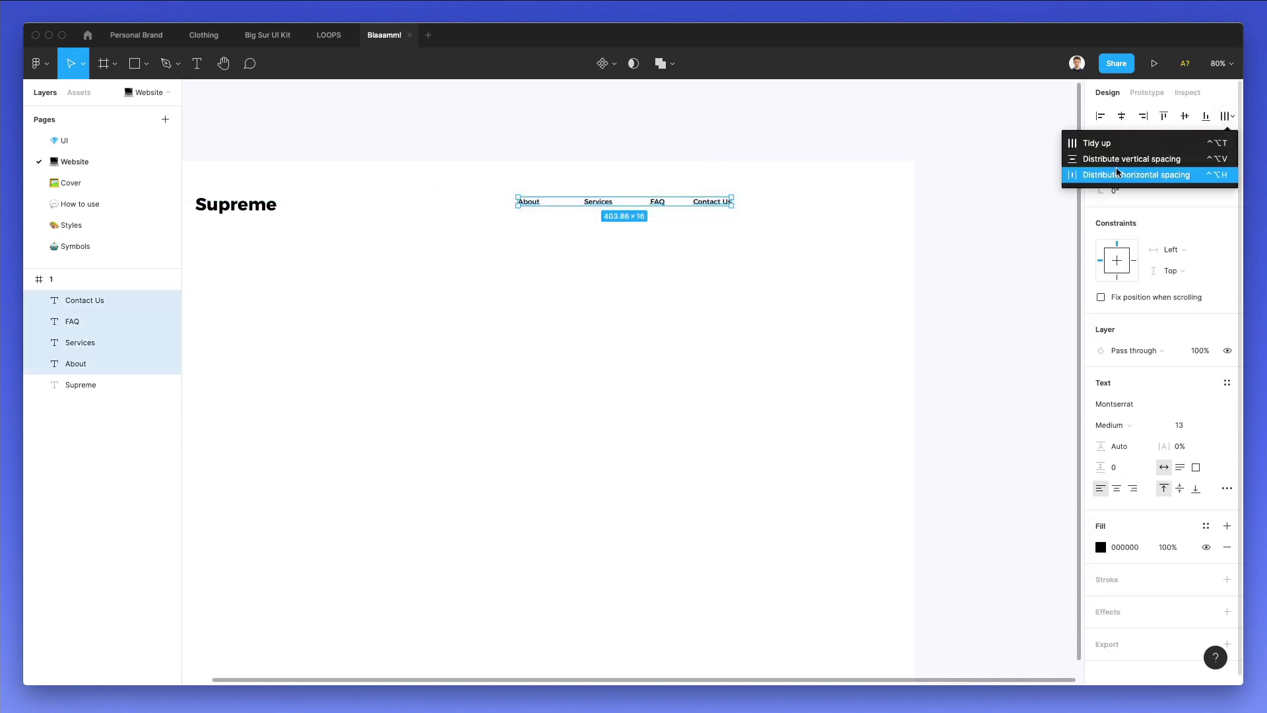
left_click(1117, 175)
left_click_drag(649, 210, 753, 210)
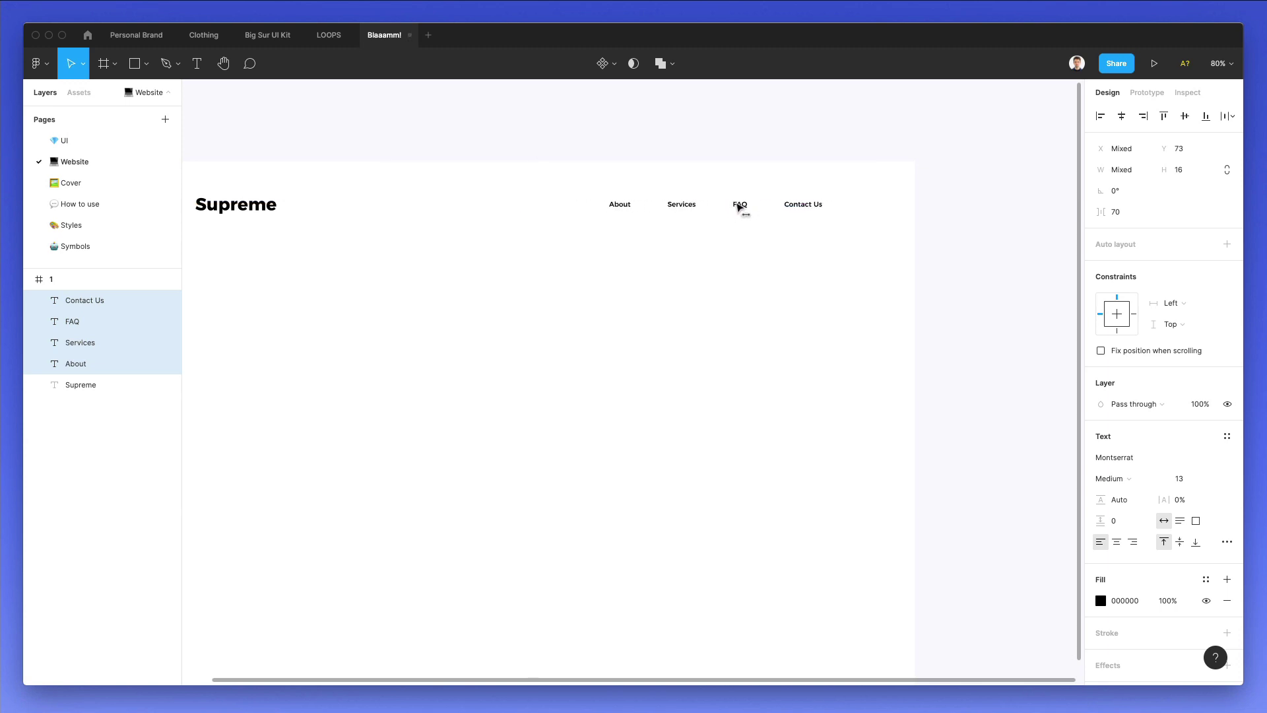
left_click(756, 170)
scroll(765, 173, "down", 1)
scroll(766, 173, "left", 1)
scroll(766, 173, "left", 1)
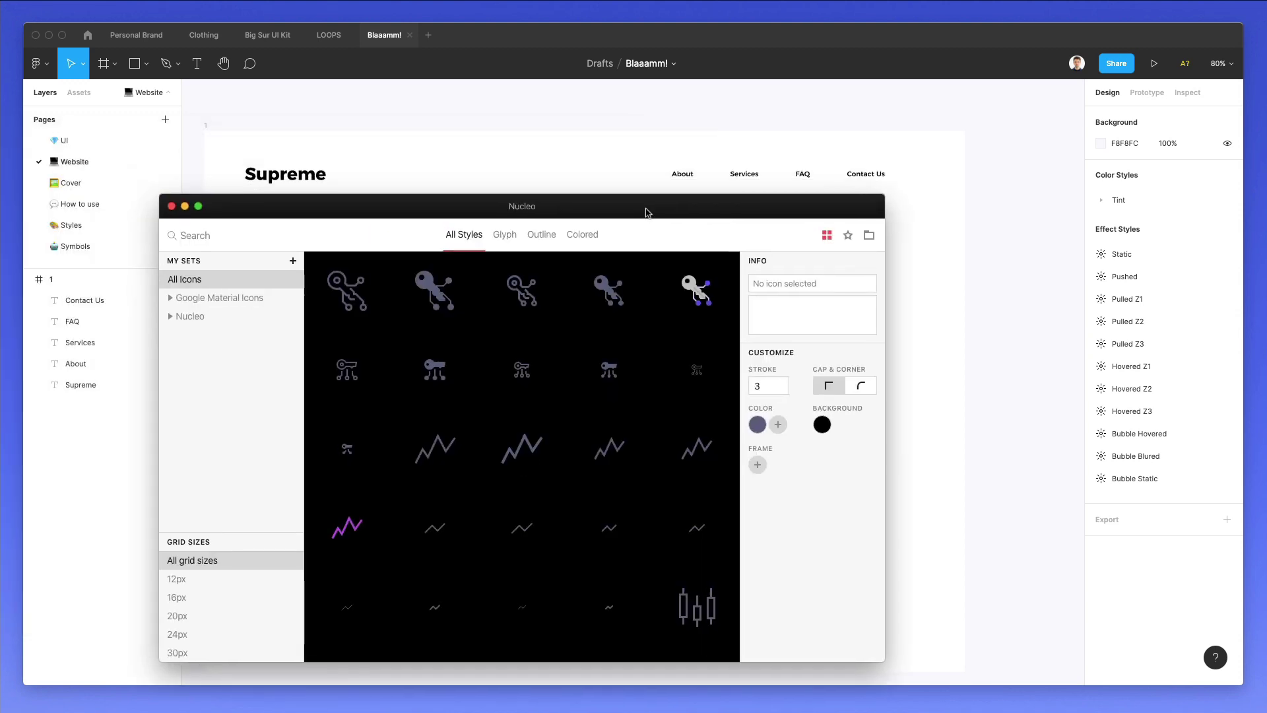
- Search Nucleo for 'profile' and drag the account icon into frame 1 as a 12×12 layer
type("profi")
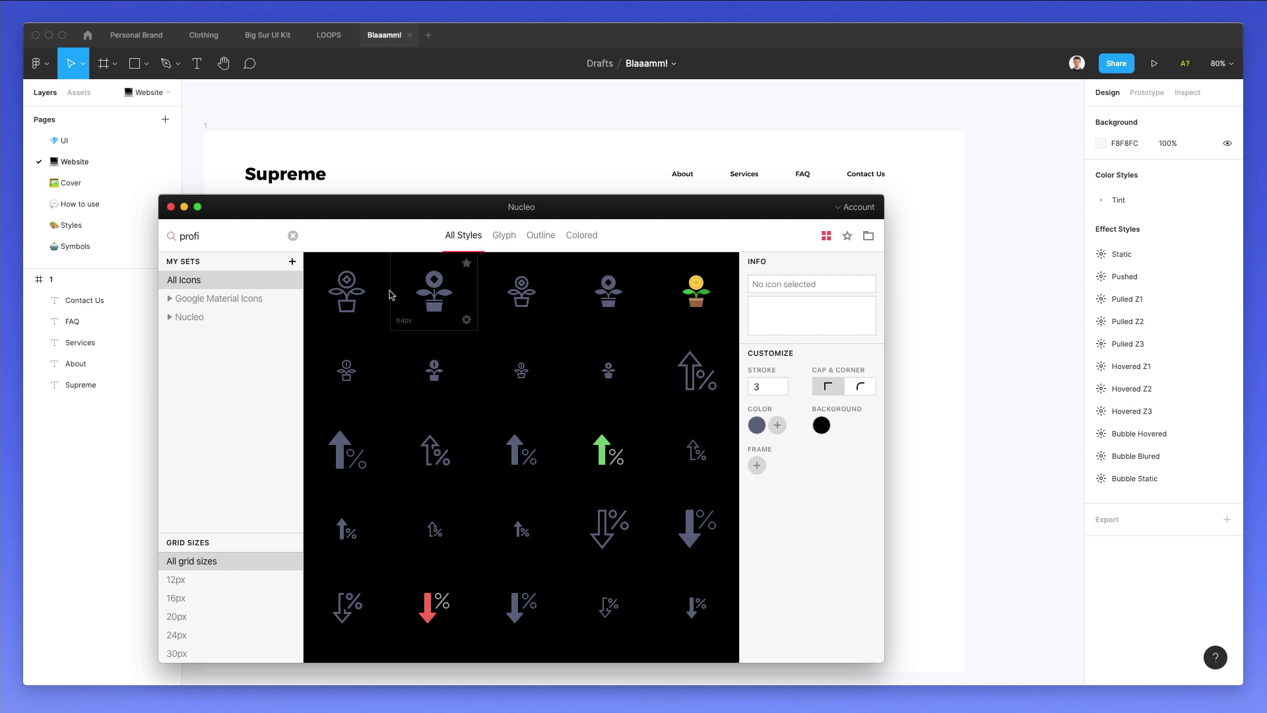
type("le")
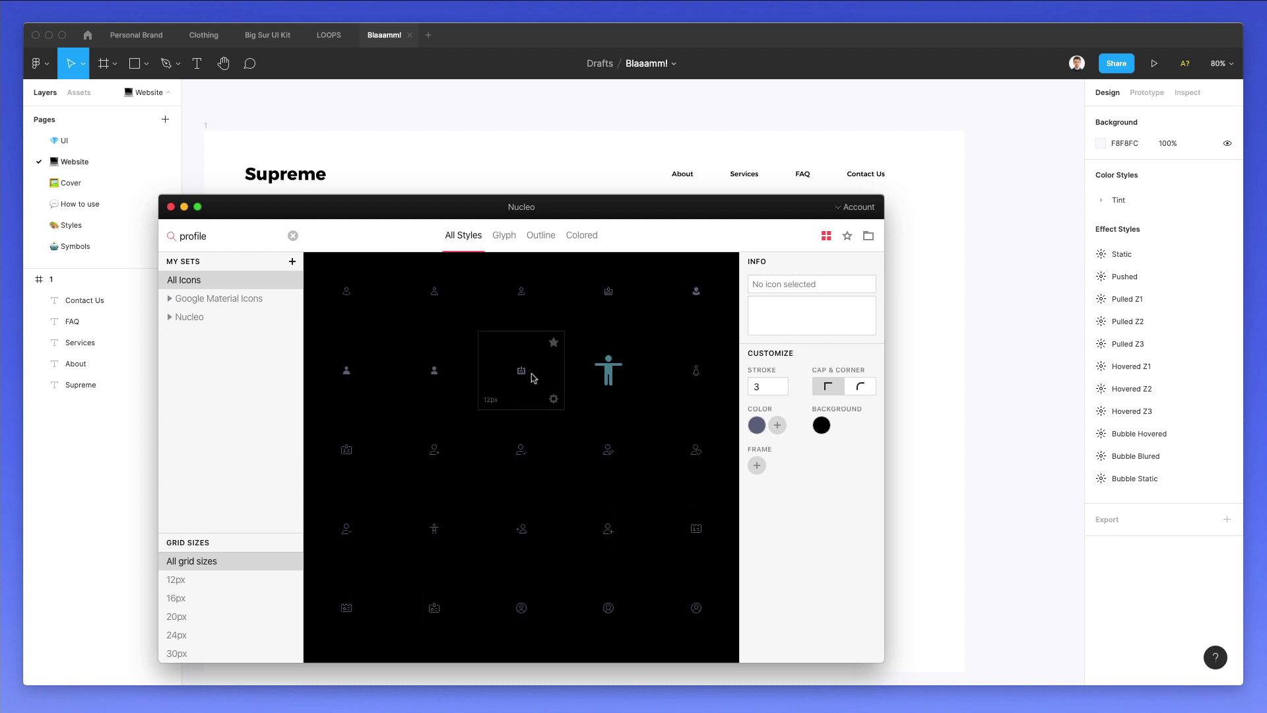
scroll(552, 434, "down", 4)
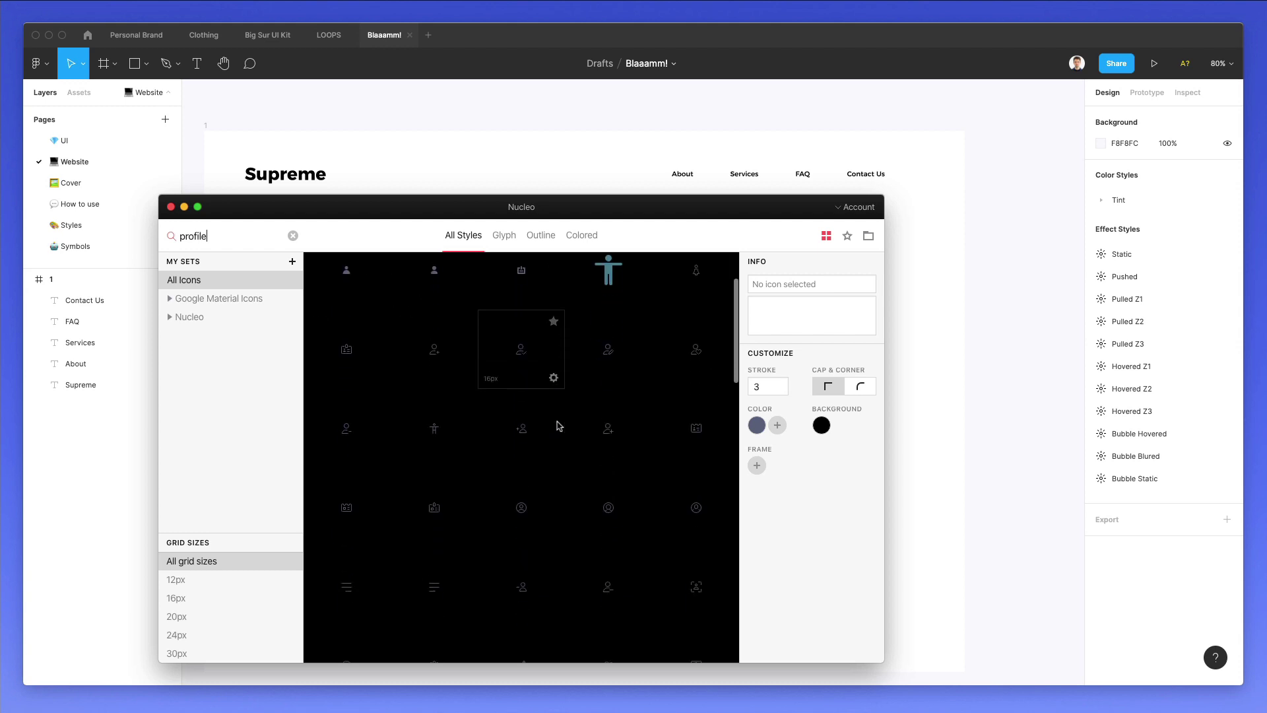
scroll(558, 426, "up", 4)
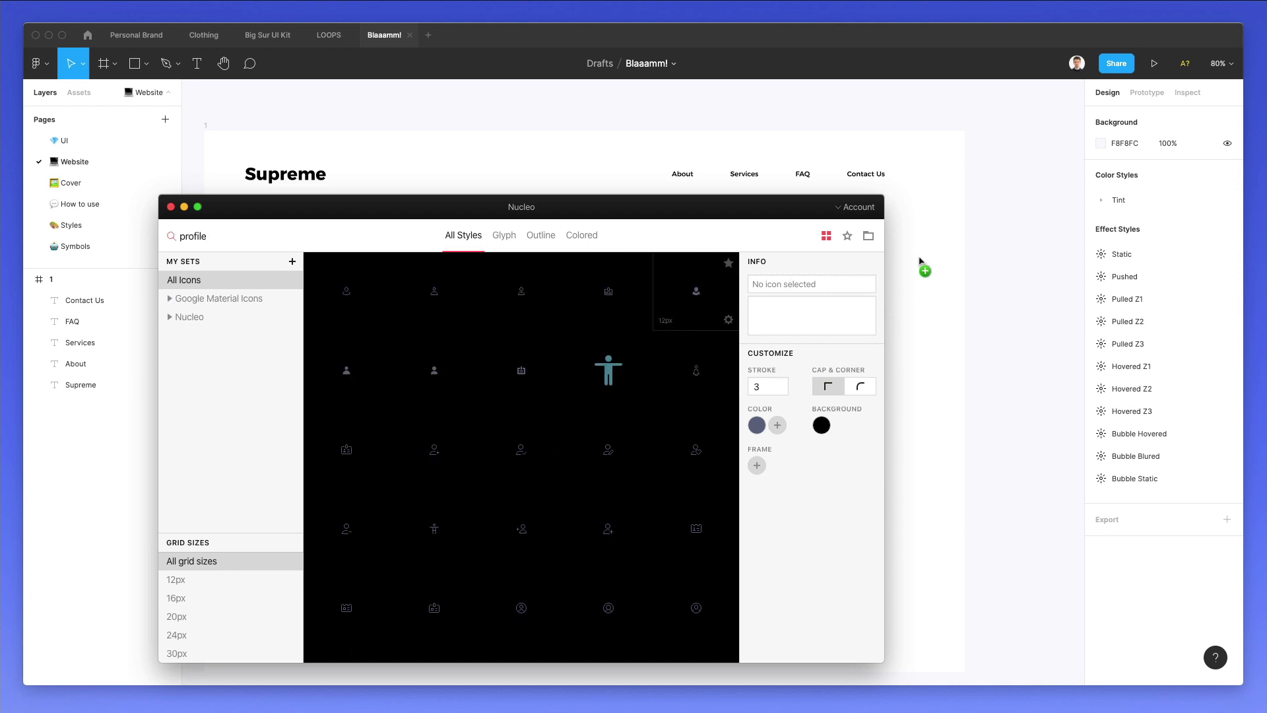
left_click_drag(920, 262, 923, 265)
- Move the account icon onto the nav links' line right of Contact Us and enlarge it
scroll(923, 254, "up", 5)
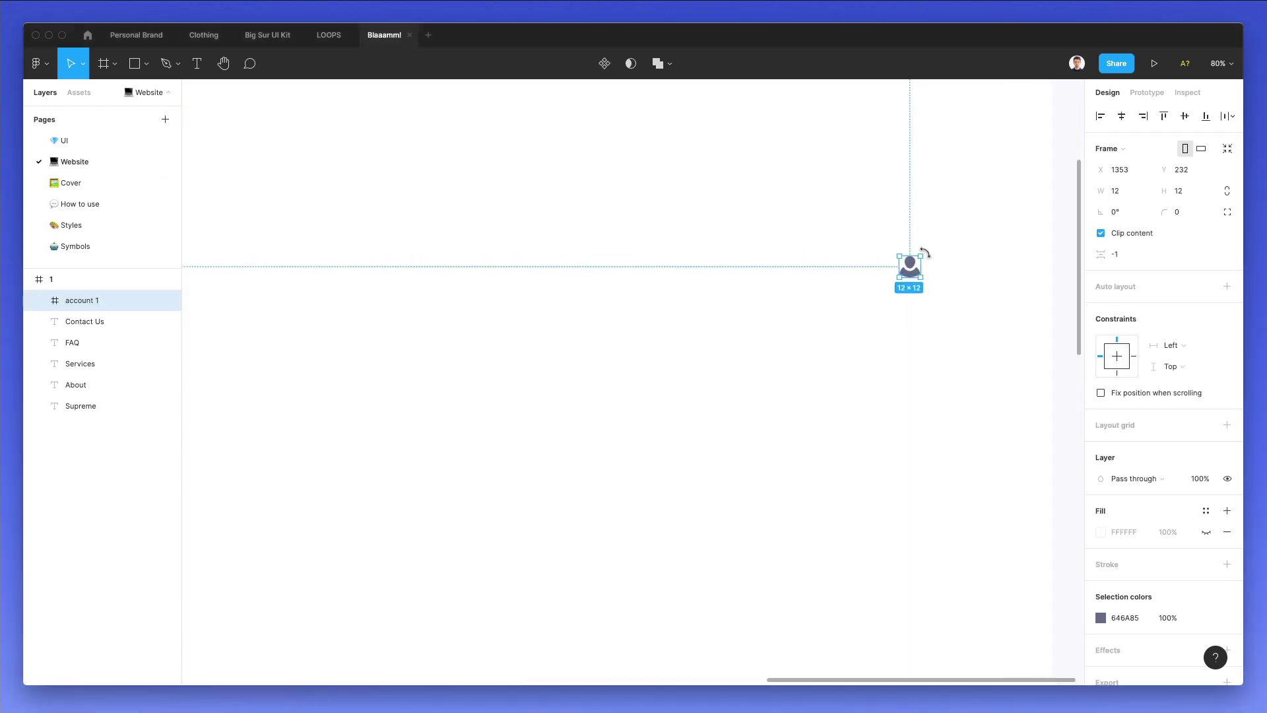
scroll(909, 184, "up", 5)
mouse_move(875, 228)
left_mouse_down()
mouse_move(939, 159)
mouse_move(968, 227)
mouse_move(945, 207)
left_mouse_up()
left_click(988, 144)
- Draw a grey C4C4C4 circle behind the icon and size it to 49.51×49.51
key("o")
left_click_drag(898, 172, 914, 192)
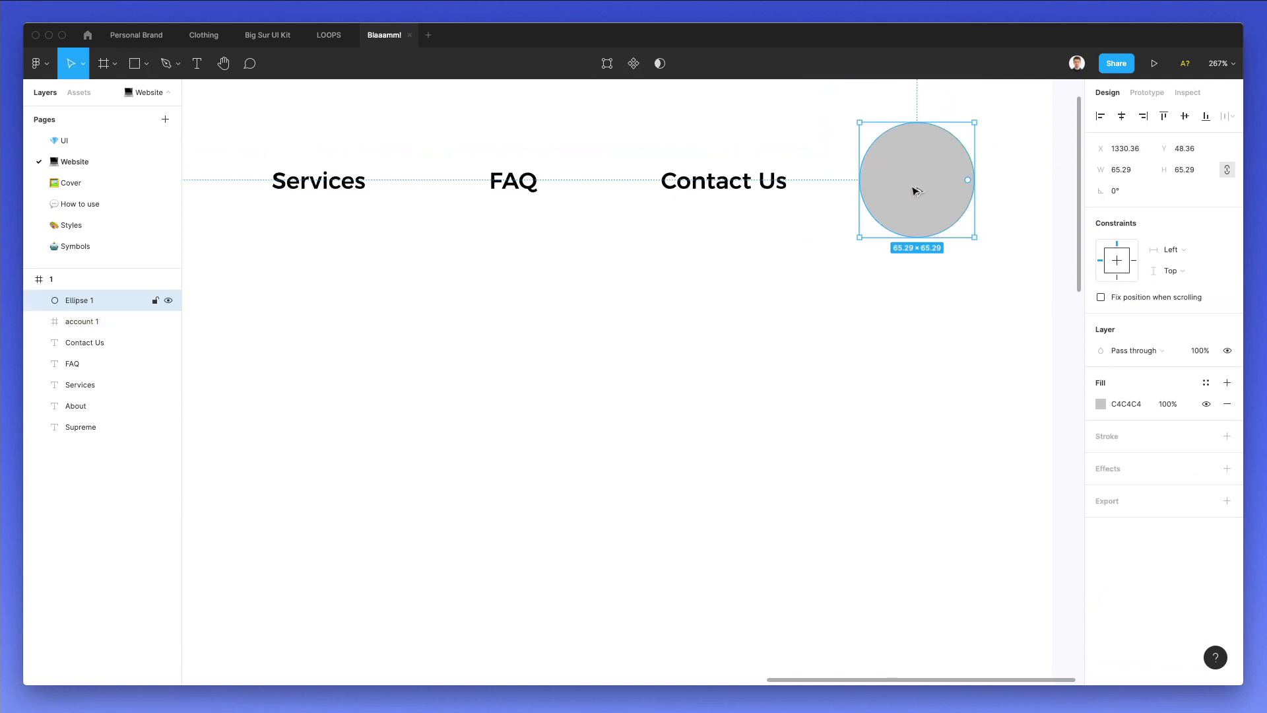
key("super+bracketleft")
key("super+bracketleft")
key("super+bracketleft")
scroll(914, 191, "up", 5)
scroll(918, 178, "down", 5)
scroll(950, 130, "up", 6)
left_click_drag(991, 103, 974, 121)
scroll(961, 134, "down", 6)
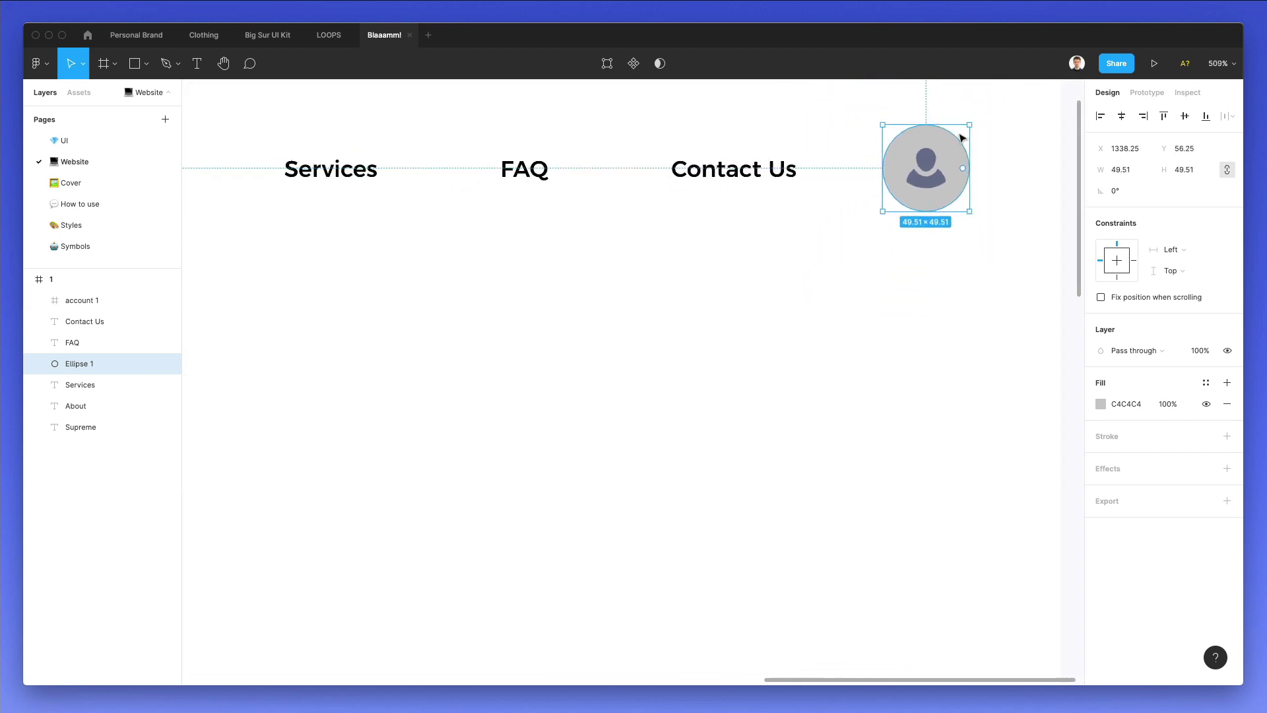
left_click(981, 141)
- Check that the account icon sits centred on the grey circle
left_click(949, 156)
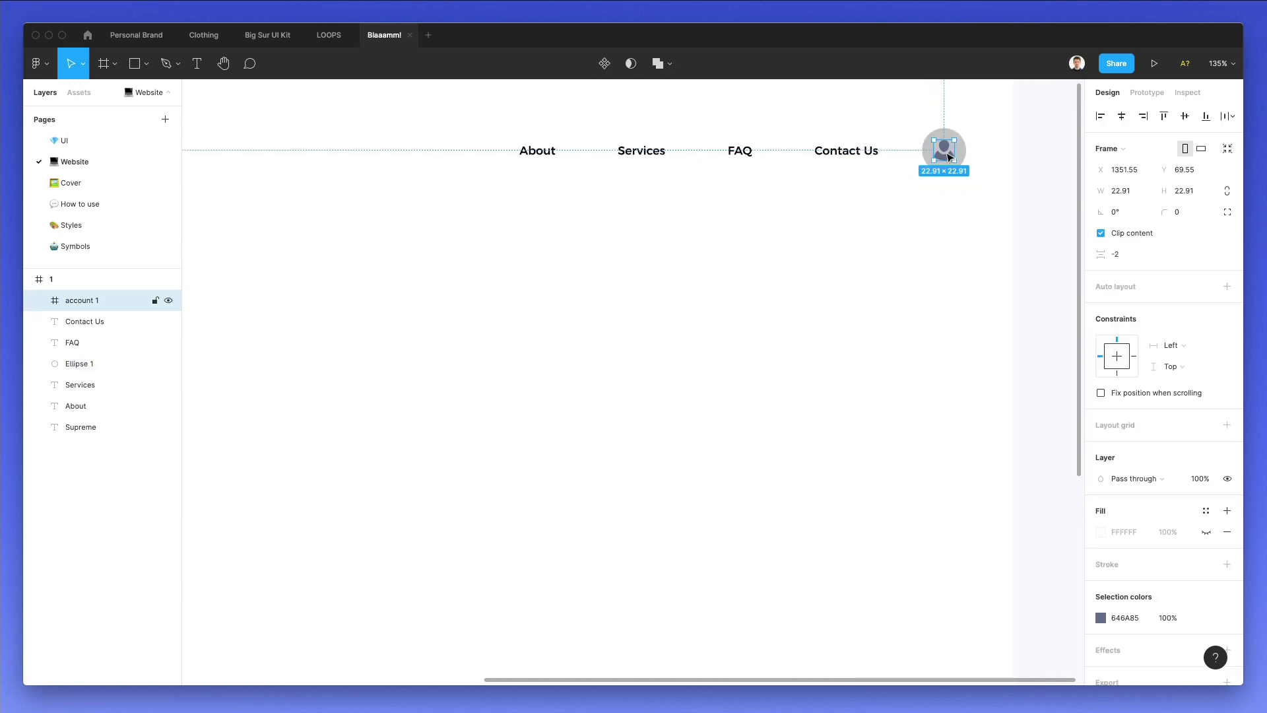
scroll(949, 156, "down", 3)
left_click(872, 261)
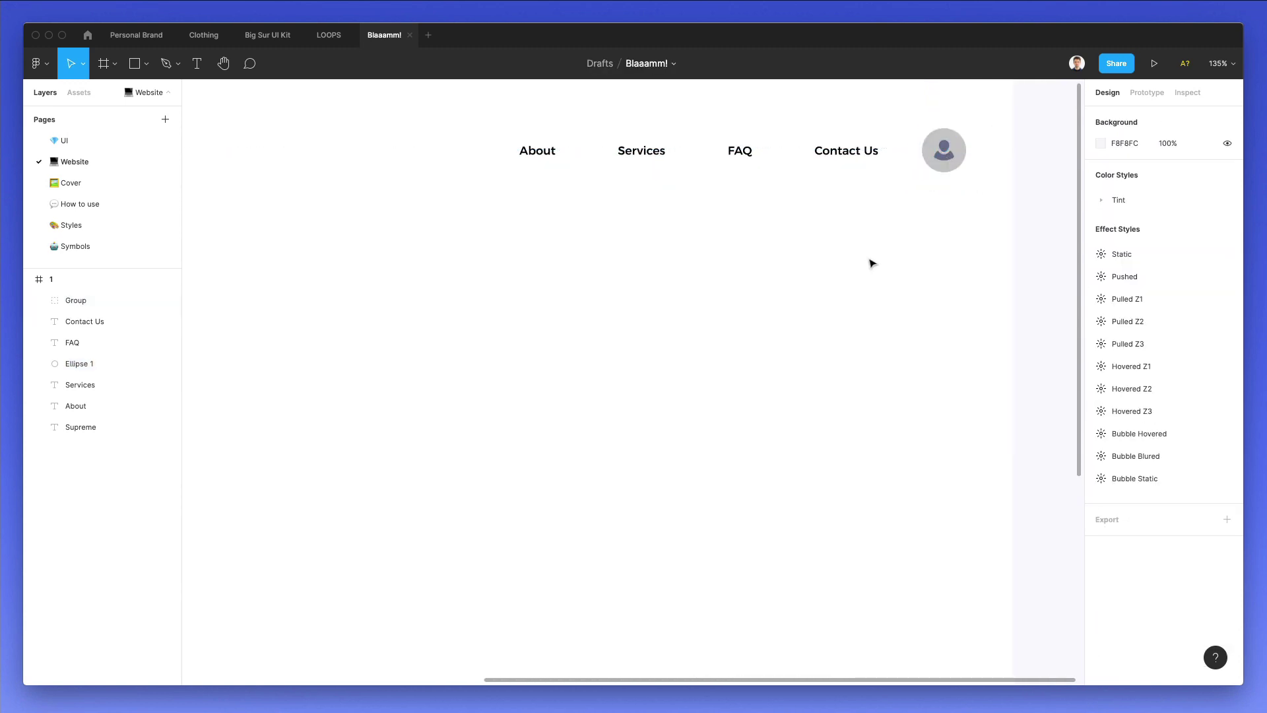
scroll(872, 263, "down", 2)
left_click(911, 196)
left_click(938, 171)
scroll(939, 172, "down", 1)
scroll(939, 172, "left", 1)
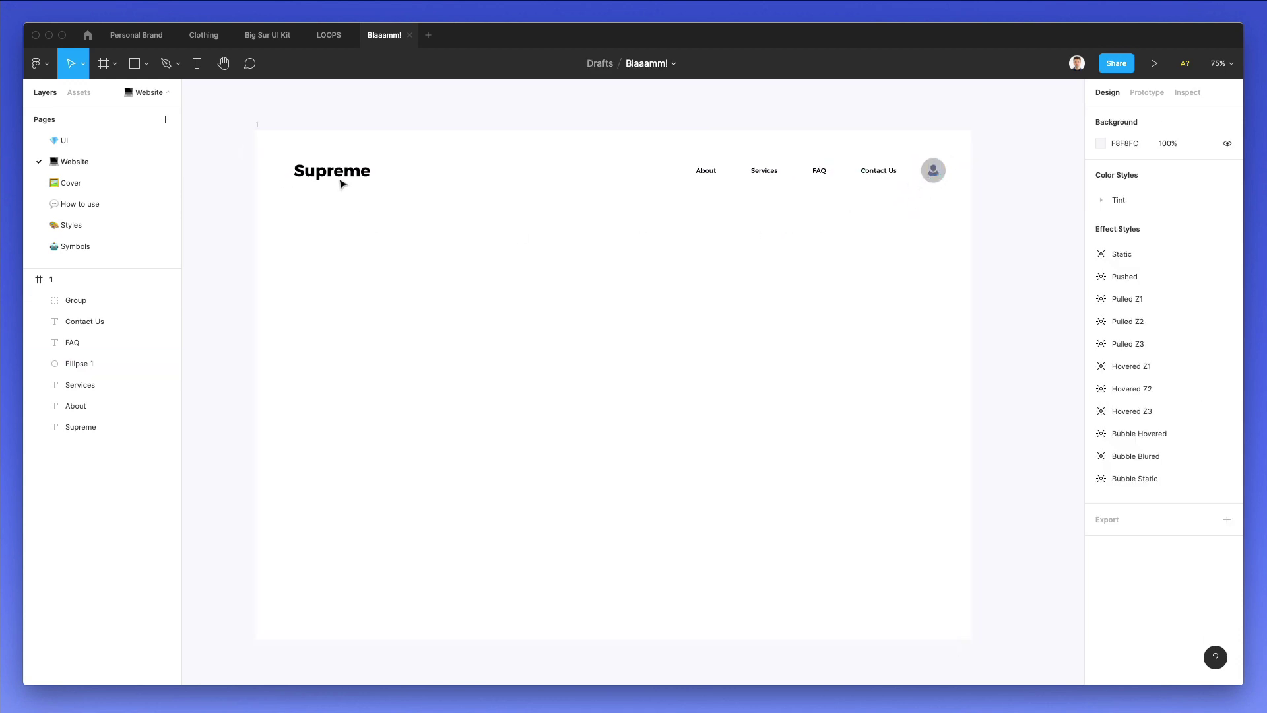
- Duplicate Supreme below the header and retype it as 'SaaS Expertise'
left_click_drag(340, 173, 340, 300)
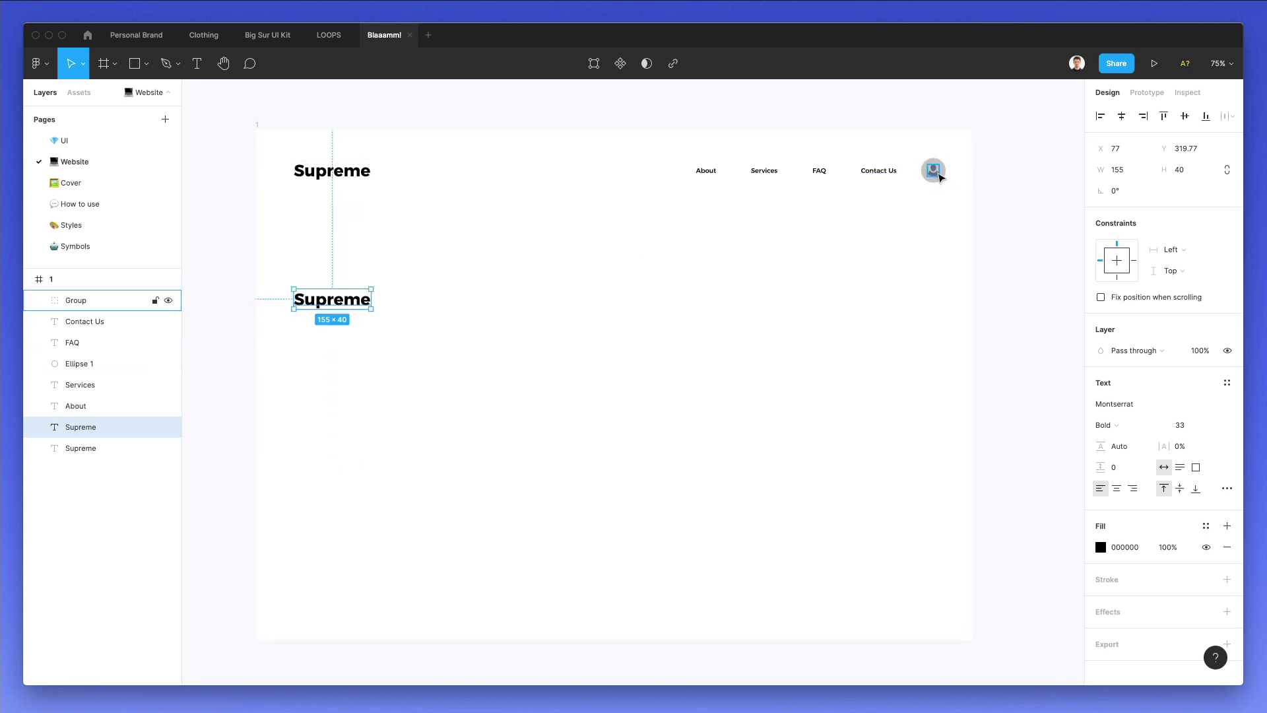
scroll(443, 322, "up", 1)
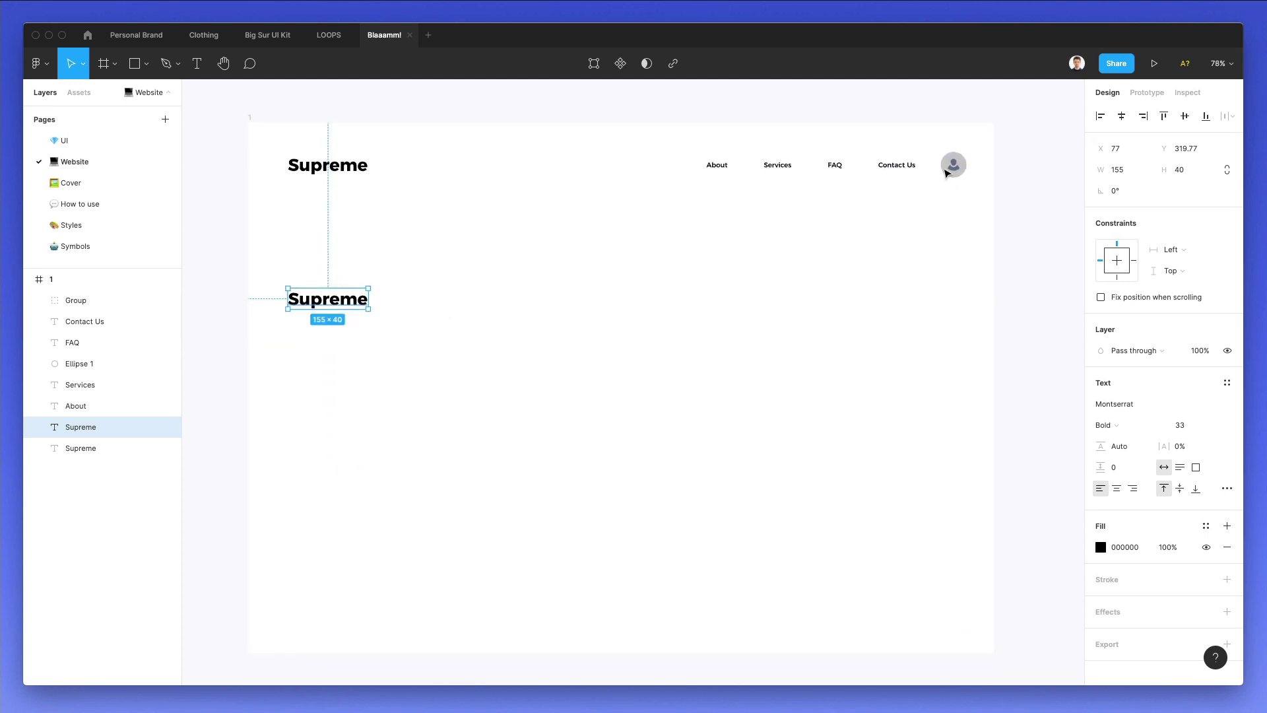
double_click(334, 302)
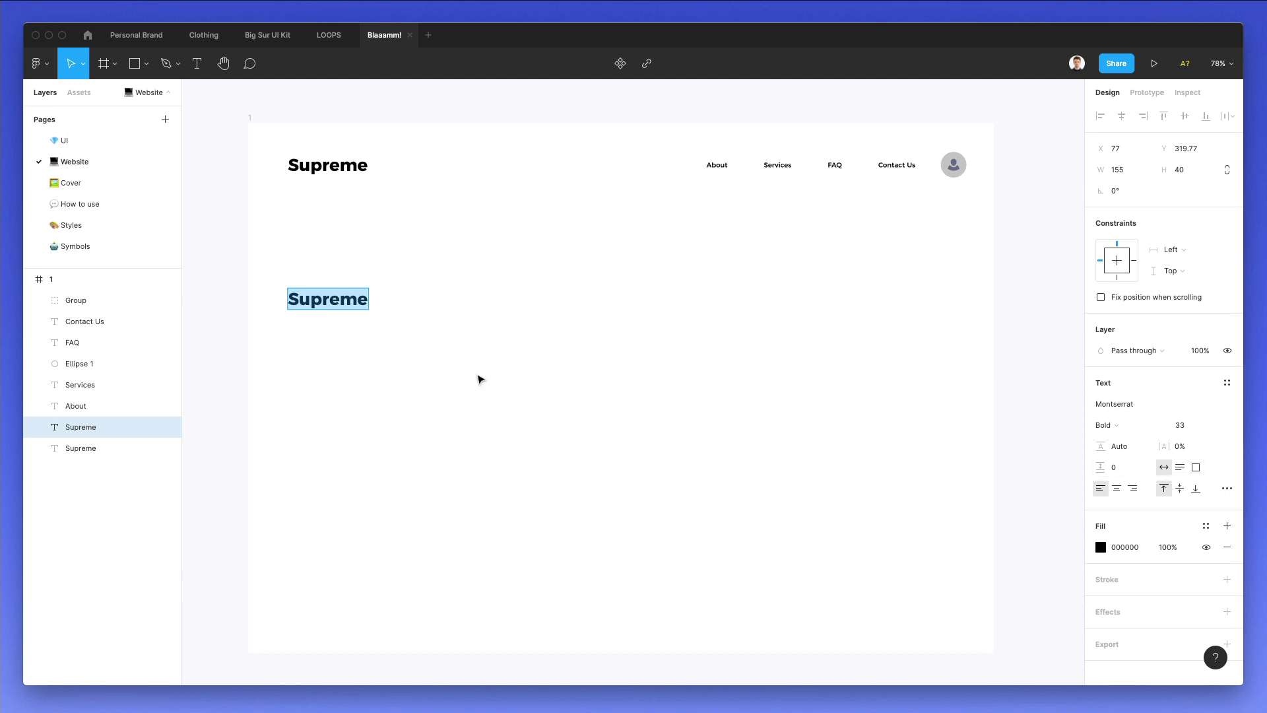
left_click(334, 301)
double_click(334, 301)
type("Saa")
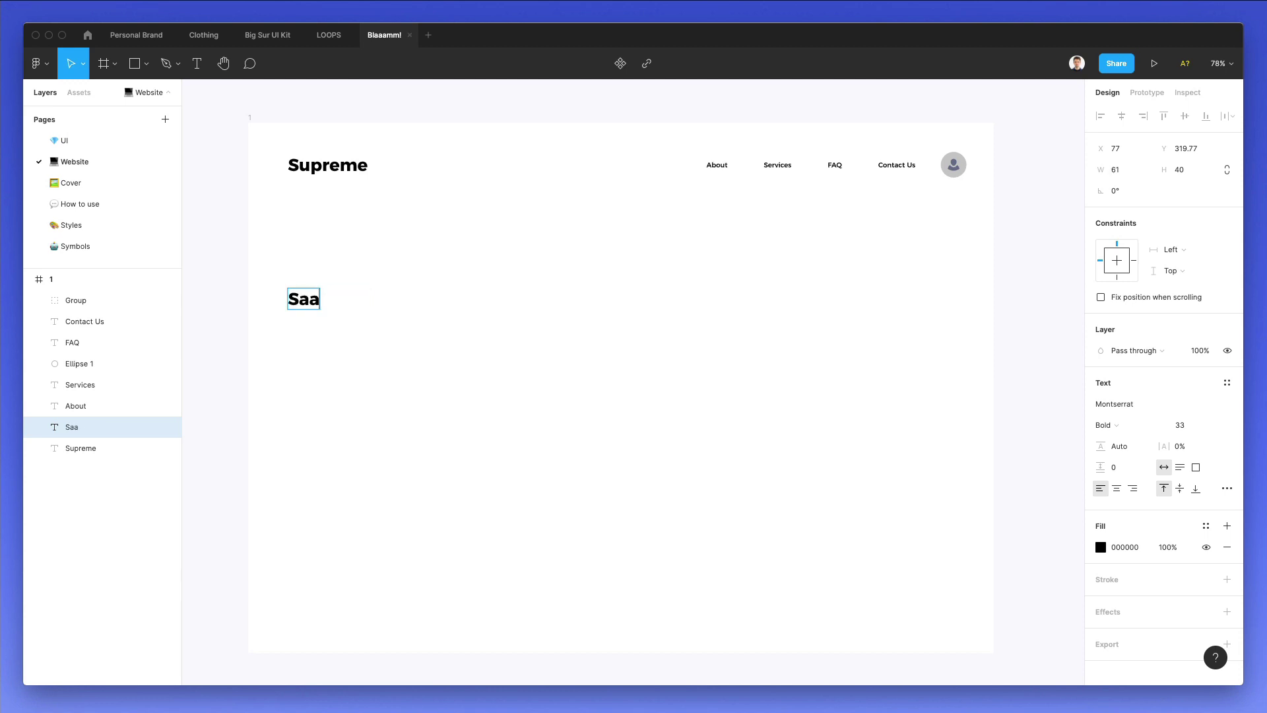
type("S Revolution")
key("alt+shift+Left")
type("Exper")
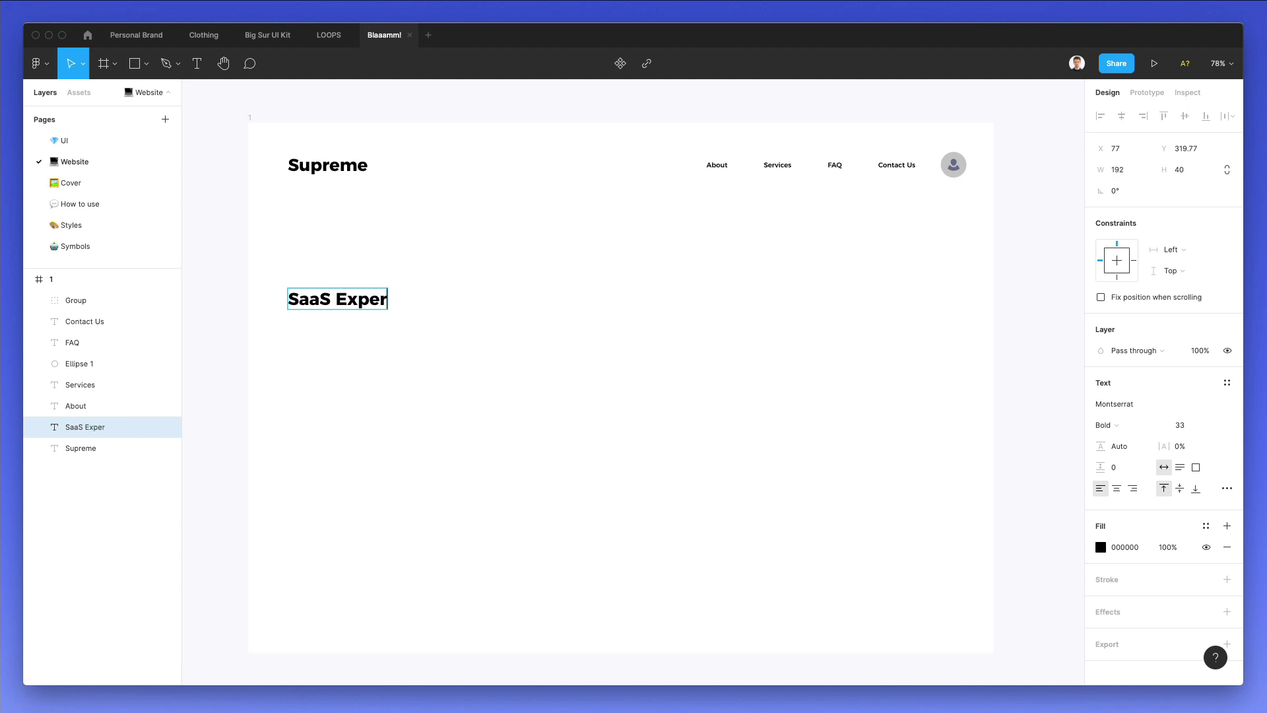
type("tise")
key("Escape")
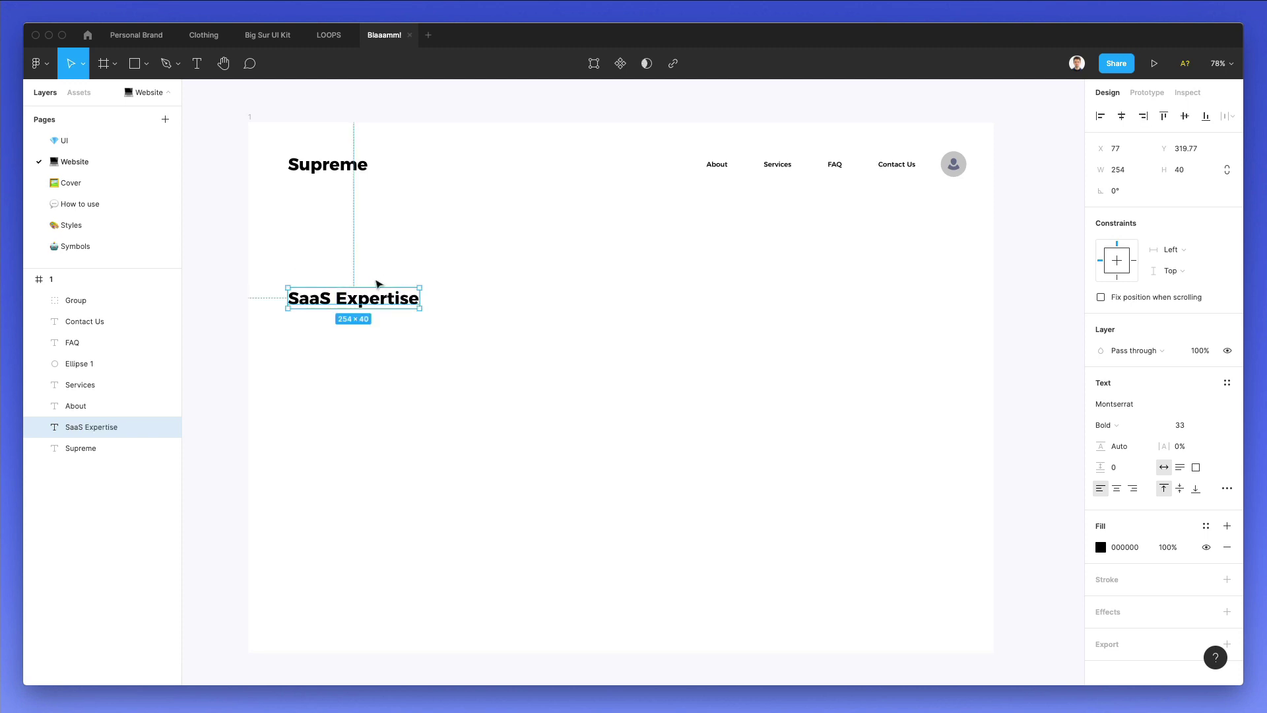
- Prefix the heading with 'The' and delete an accidental extra copy of it
key("Return")
key("Left")
type("TThe")
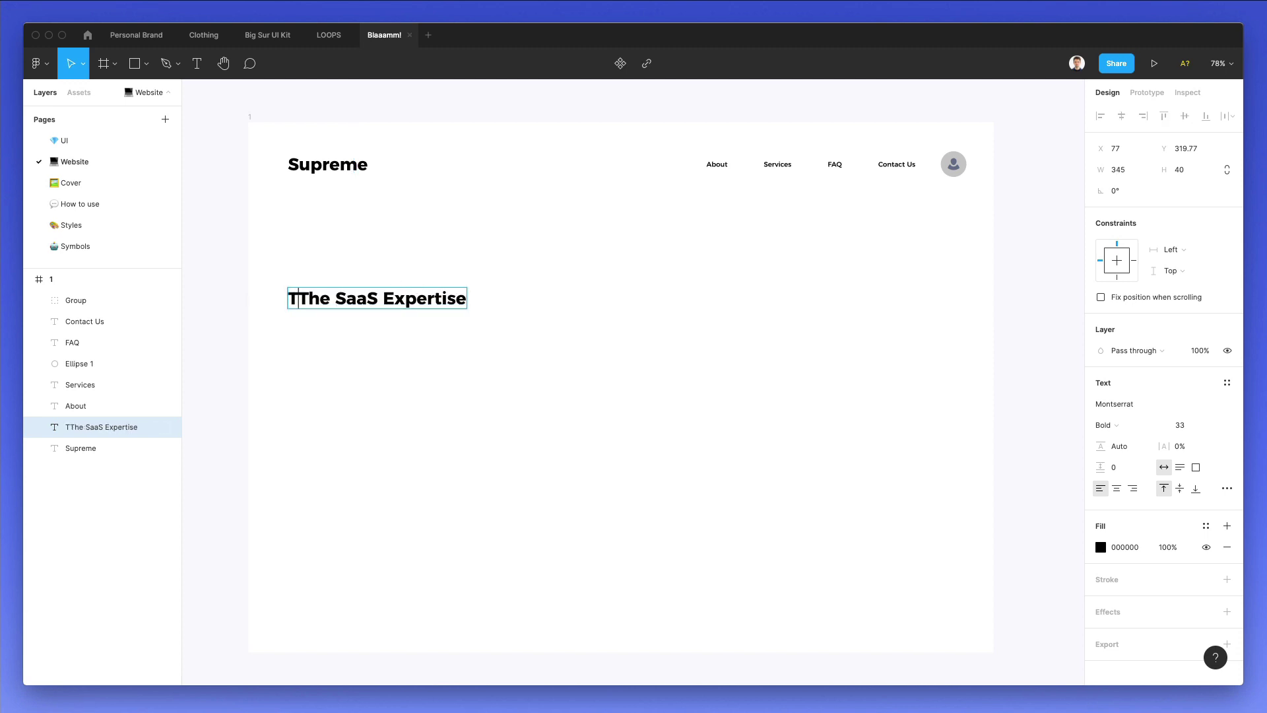
key("Delete")
key("Escape")
left_click_drag(373, 298, 383, 323)
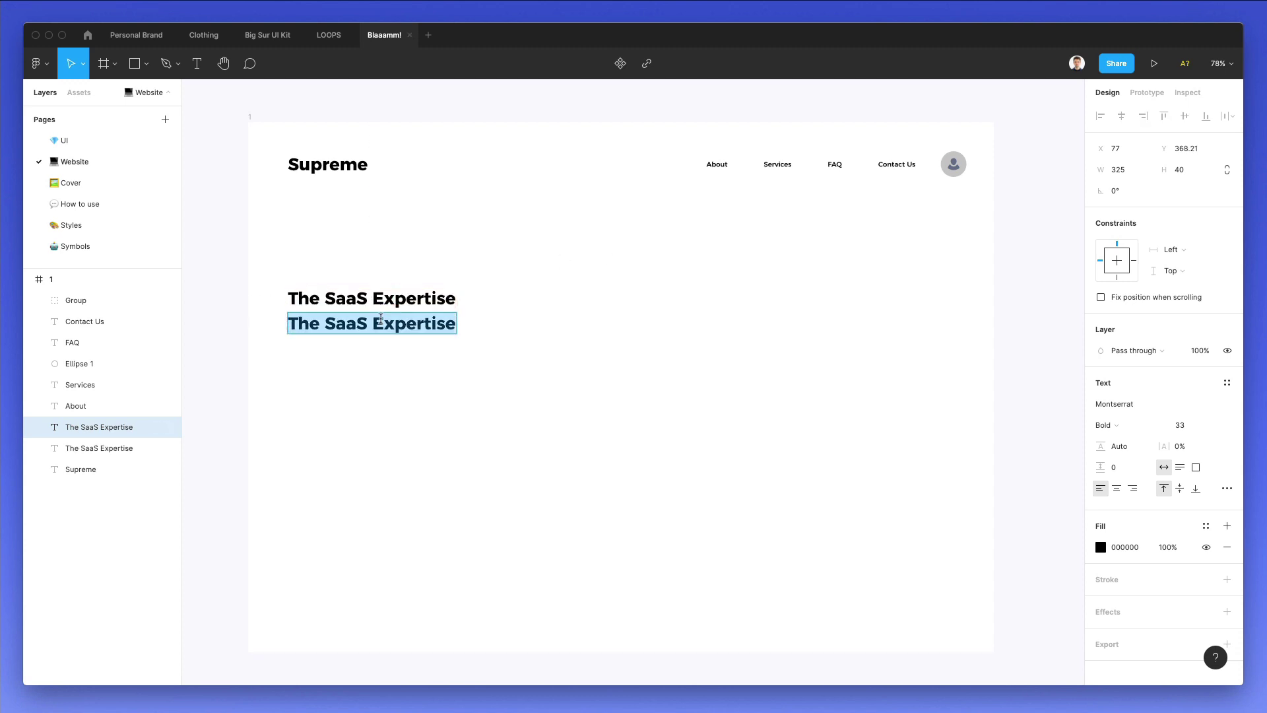
left_click(489, 269)
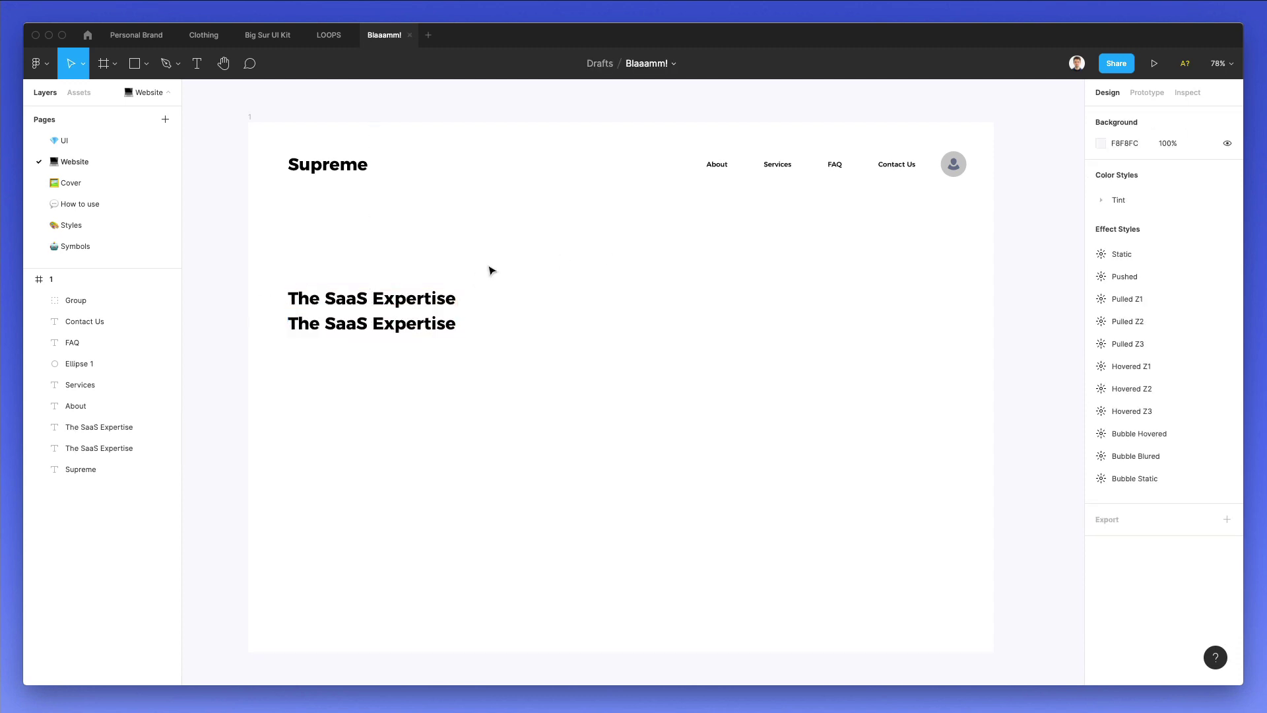
left_click(385, 332)
key("Delete")
- Add a second line 'made for humans' and insert 'Ultimate' after 'The'
left_click(404, 294)
double_click(404, 293)
key("Return")
type("made for humans")
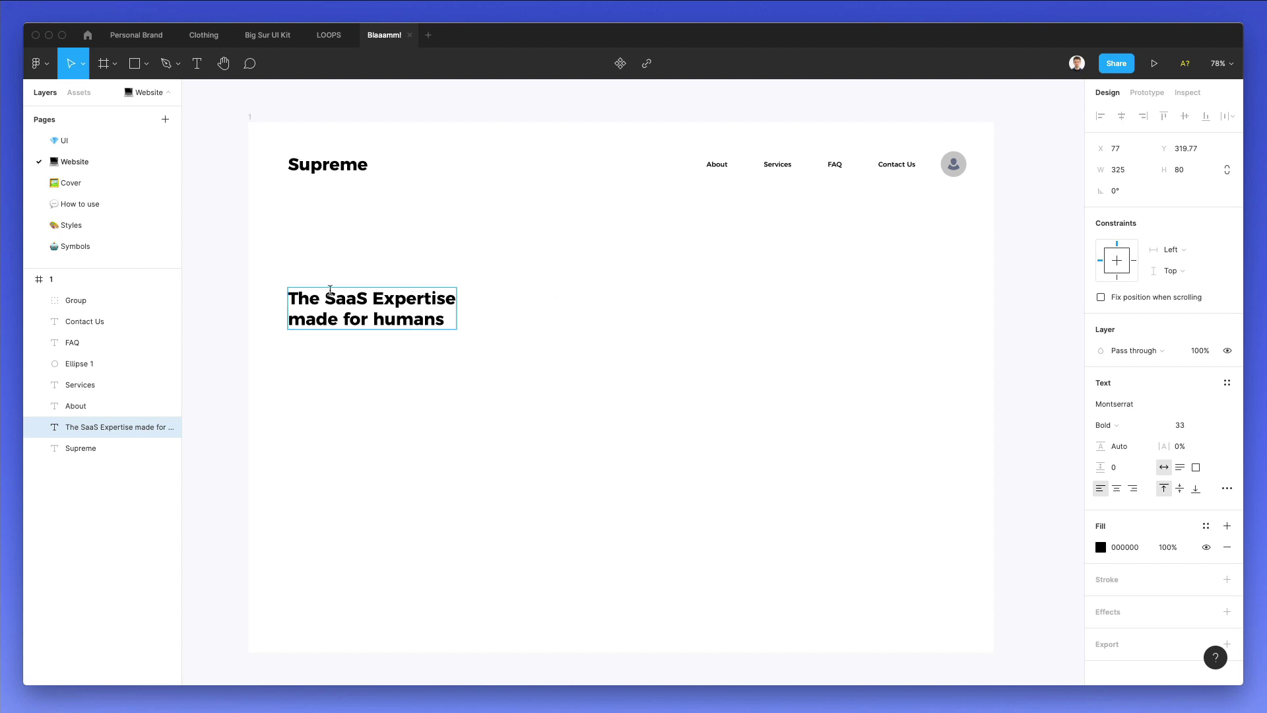
left_click_drag(327, 295, 260, 292)
type("A")
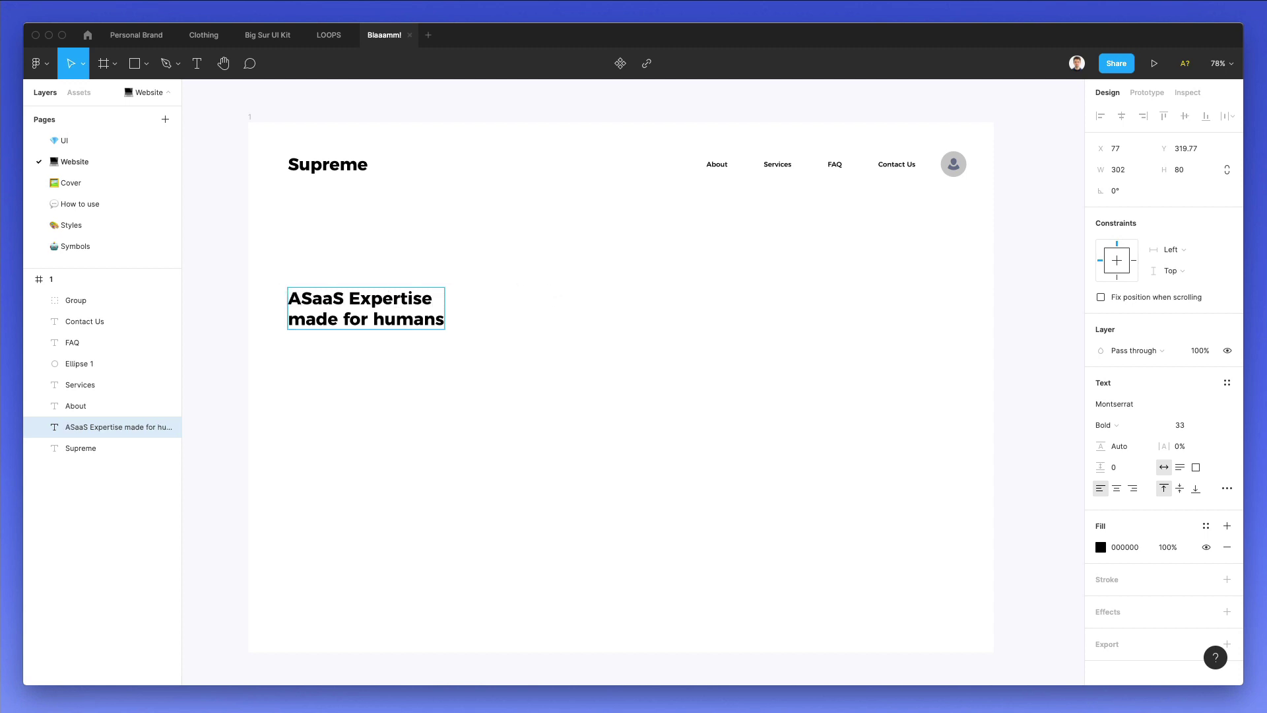
key("BackSpace")
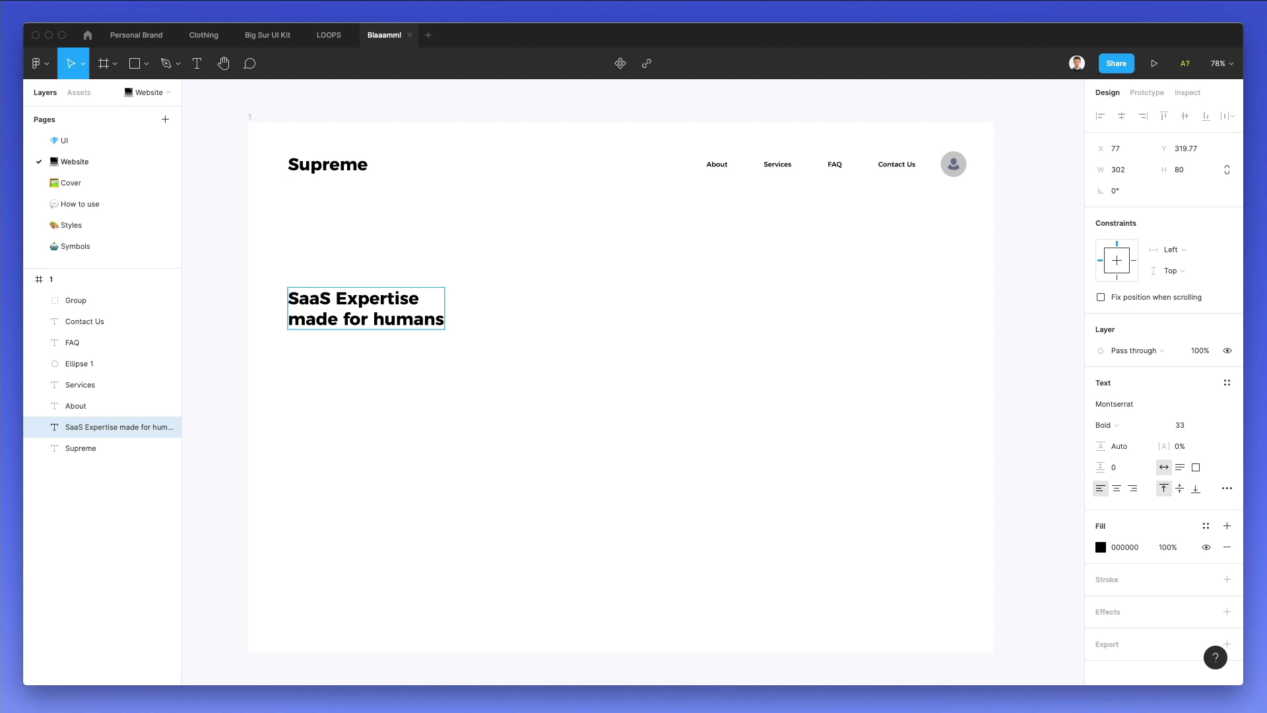
type("The UI")
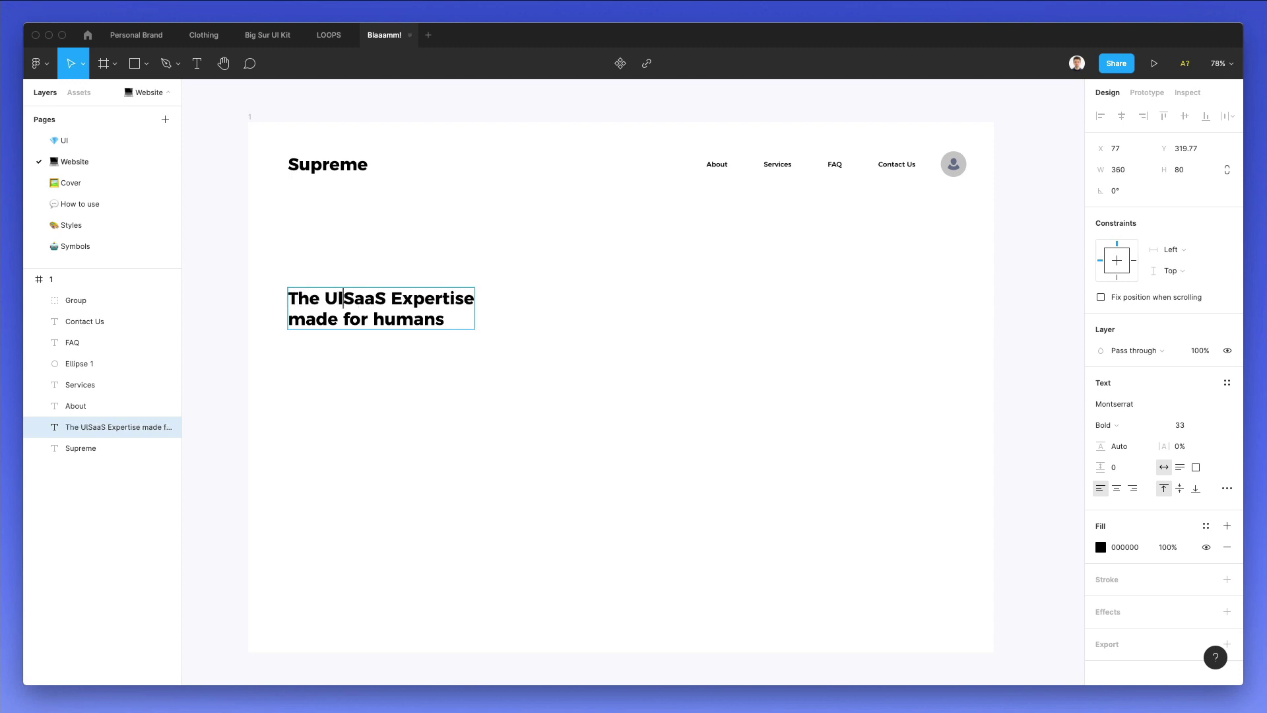
key("BackSpace")
key("BackSpace")
key("BackSpace")
key("BackSpace")
key("BackSpace")
key("BackSpace")
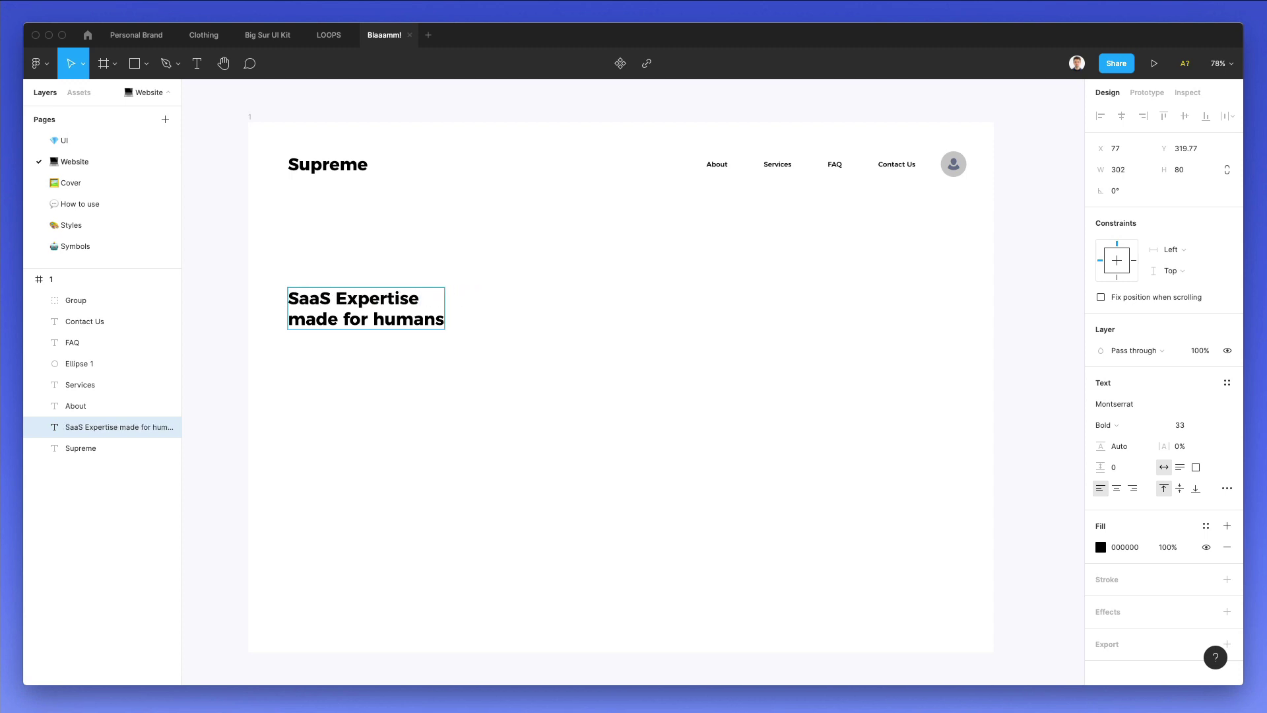
type("Ultimat")
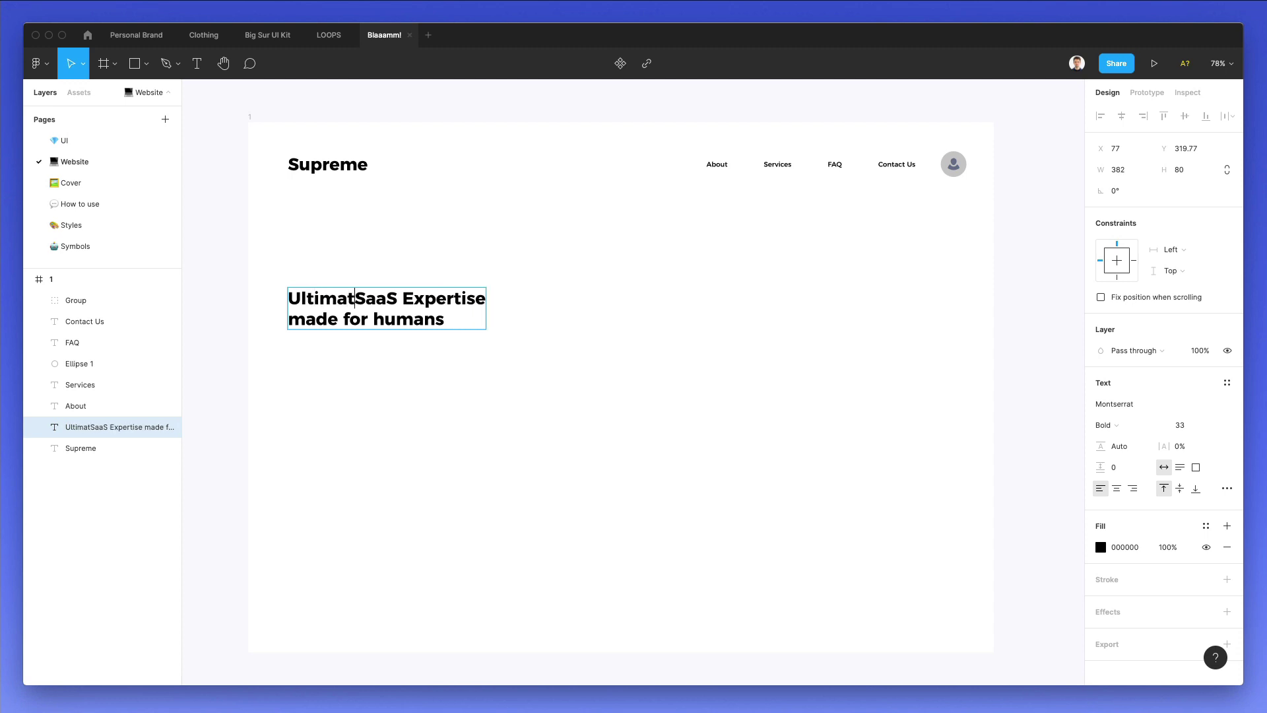
type("e")
left_click(288, 299)
- Finish typing 'The' in the headline and set the whole headline to font size 54
type("The")
key("super+a")
left_click(1181, 425)
type("53")
key("Return")
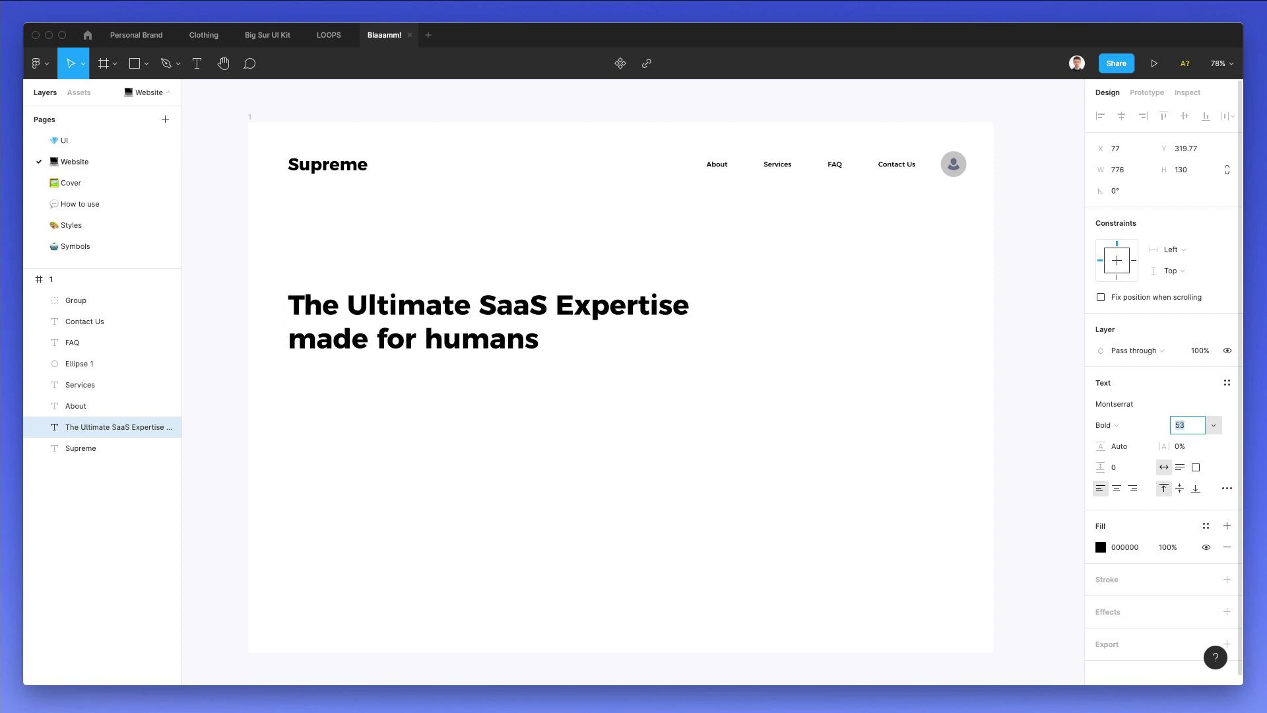
key("Up")
key("Up")
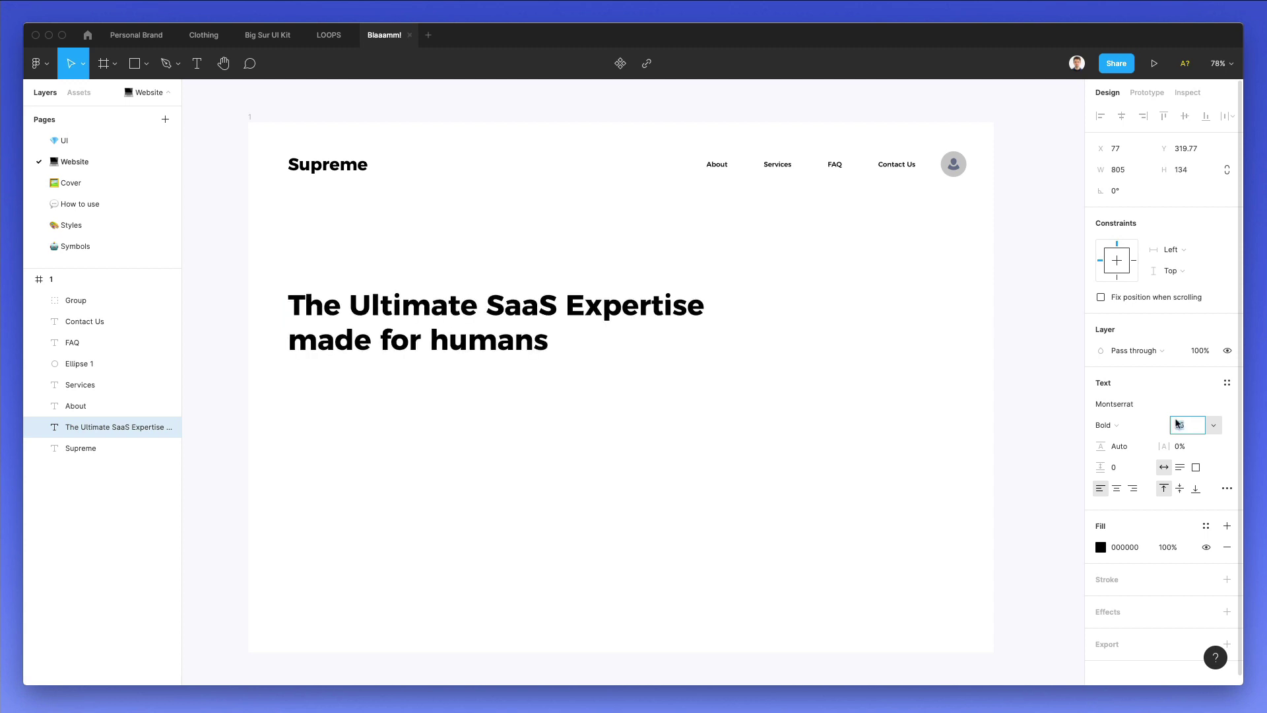
- Make the 'made for humans' line Light weight and raise headline line height to 141.4%
double_click(512, 337)
left_click_drag(559, 340, 251, 338)
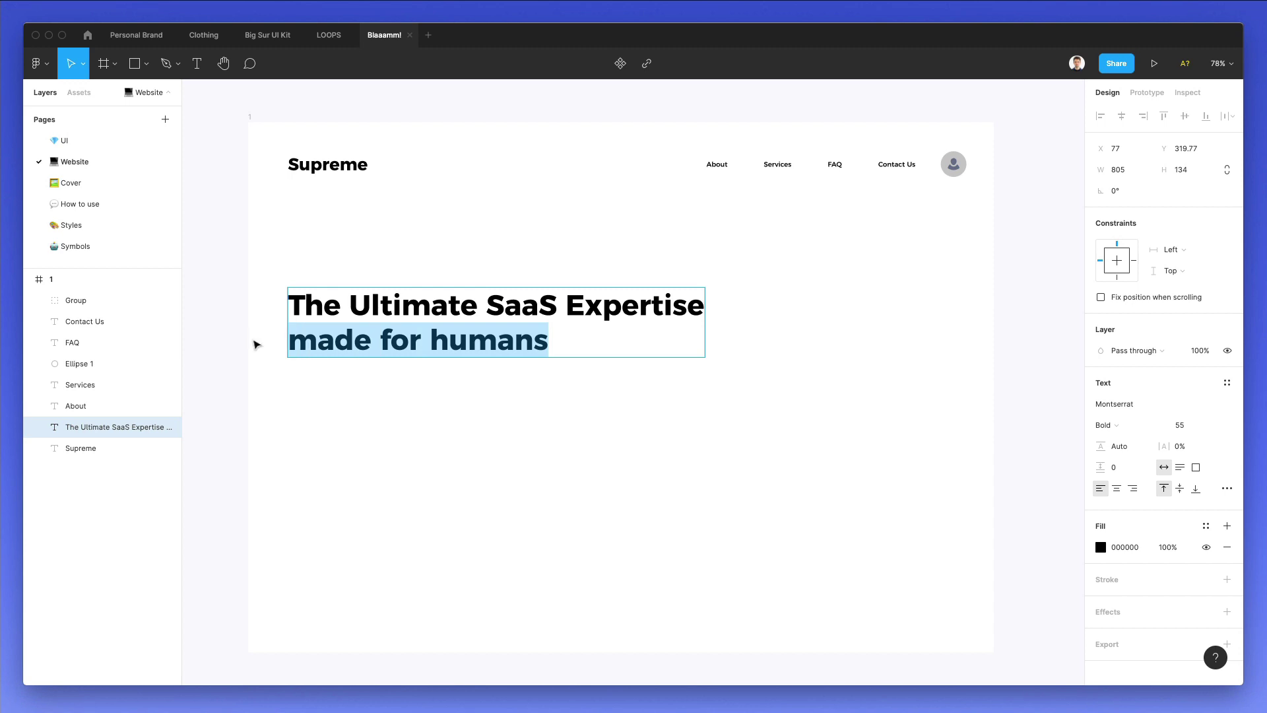
key("super+b")
triple_click(646, 342)
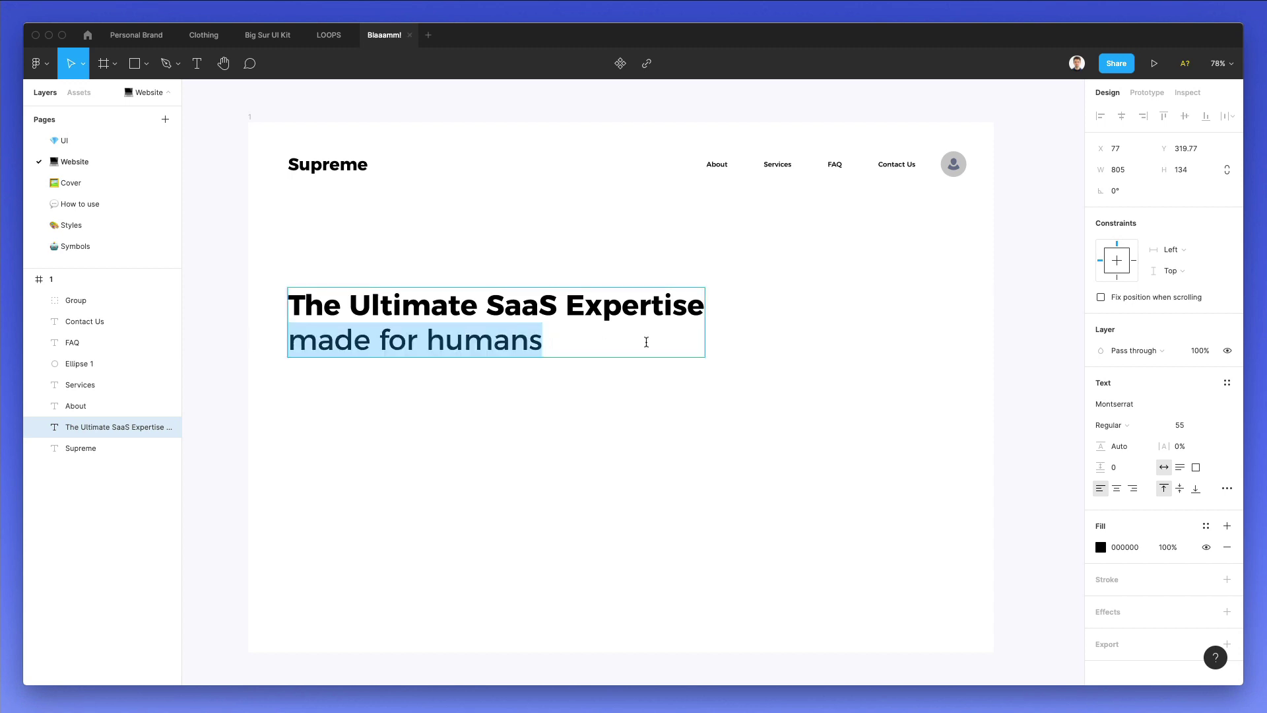
left_click(1124, 425)
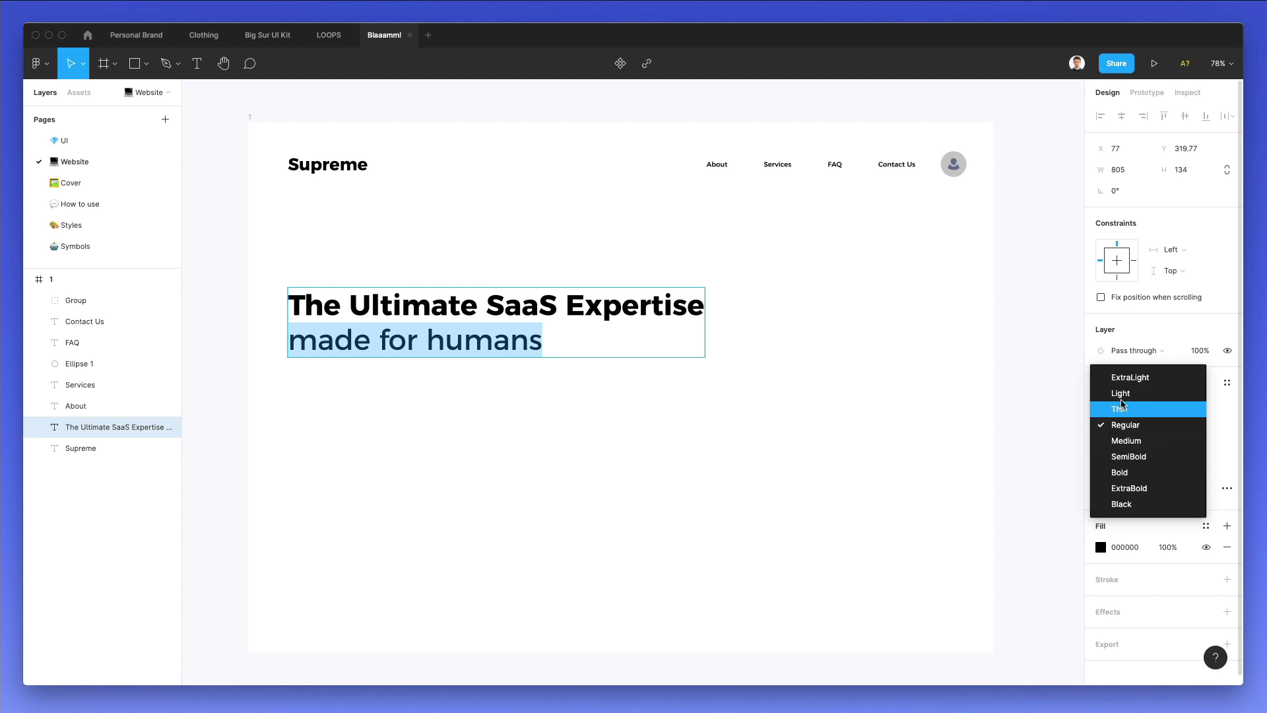
left_click(1122, 408)
left_click(1106, 425)
left_click(1119, 408)
key("Escape")
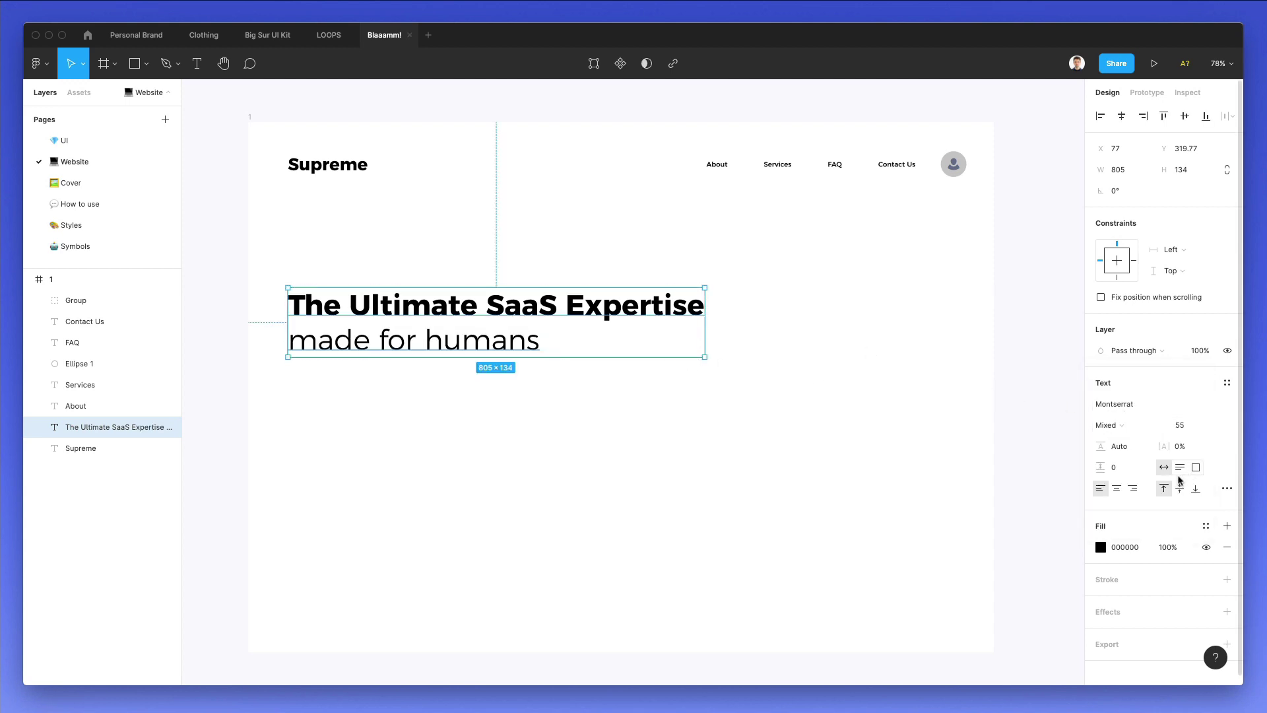
left_click_drag(1096, 446, 1152, 446)
left_click(853, 346)
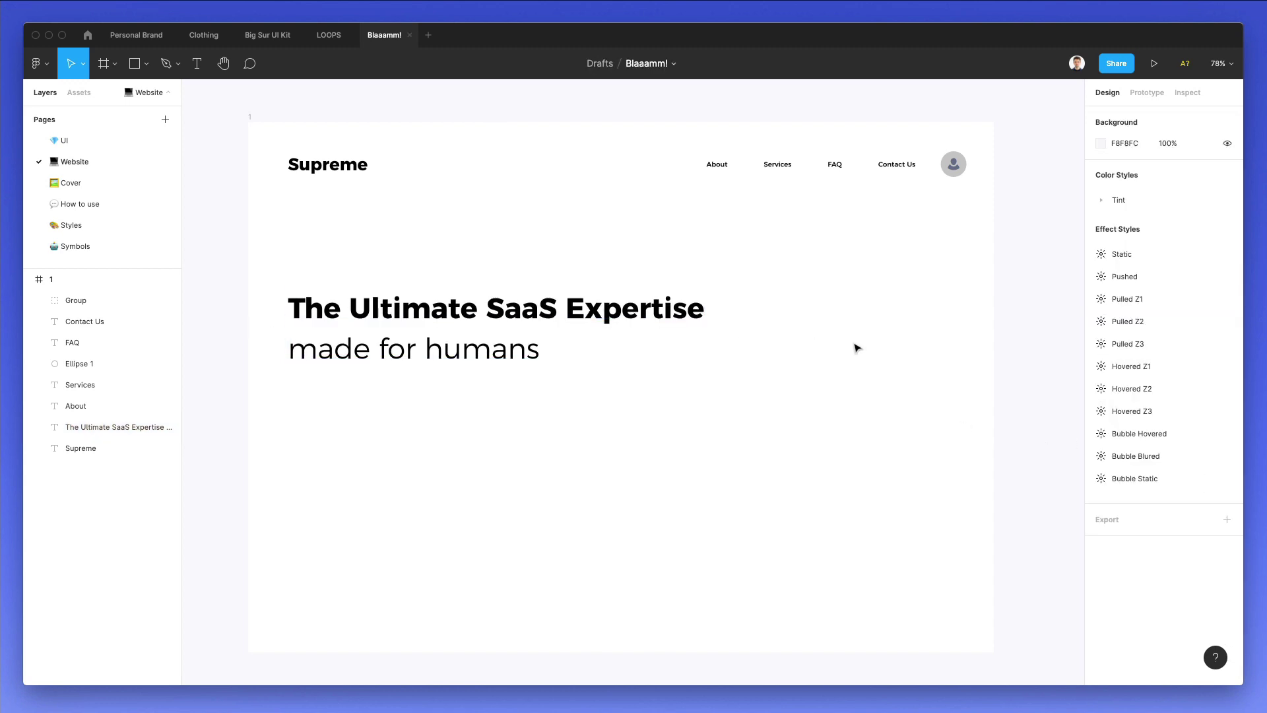
- Delete 'Ultimate' from the headline and select 'Expertise' to replace it
double_click(632, 317)
double_click(571, 305)
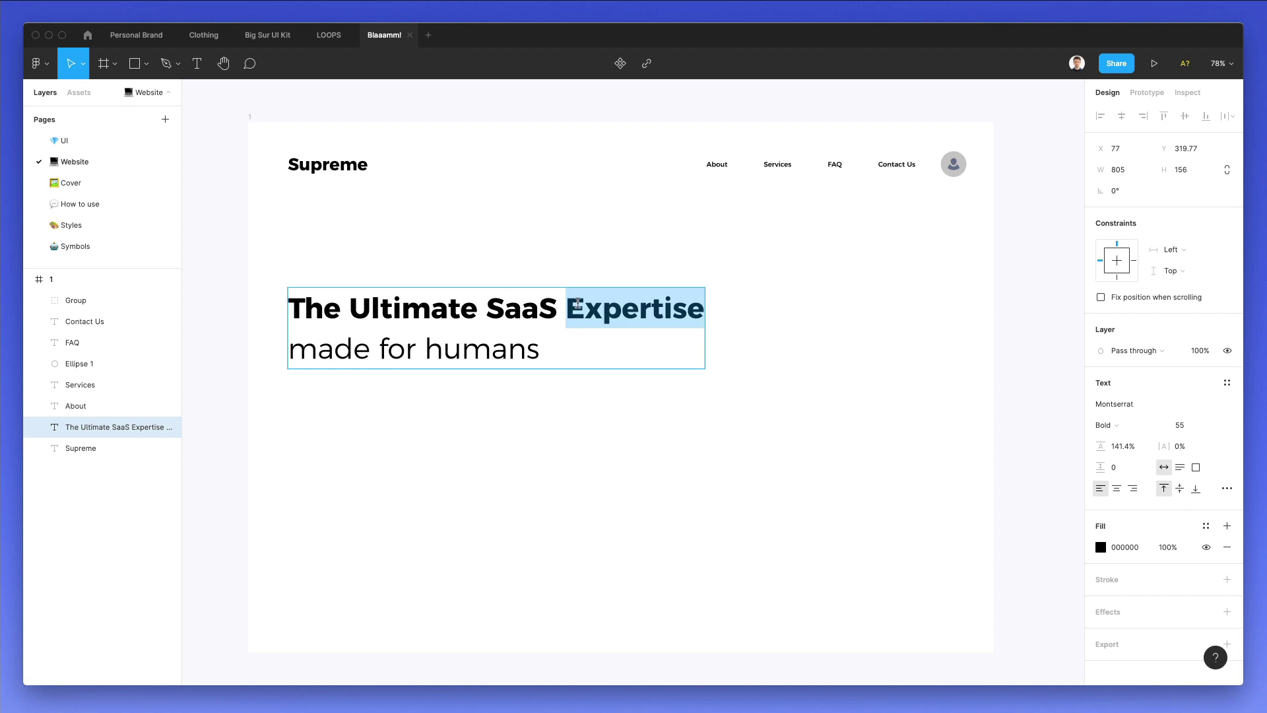
double_click(453, 310)
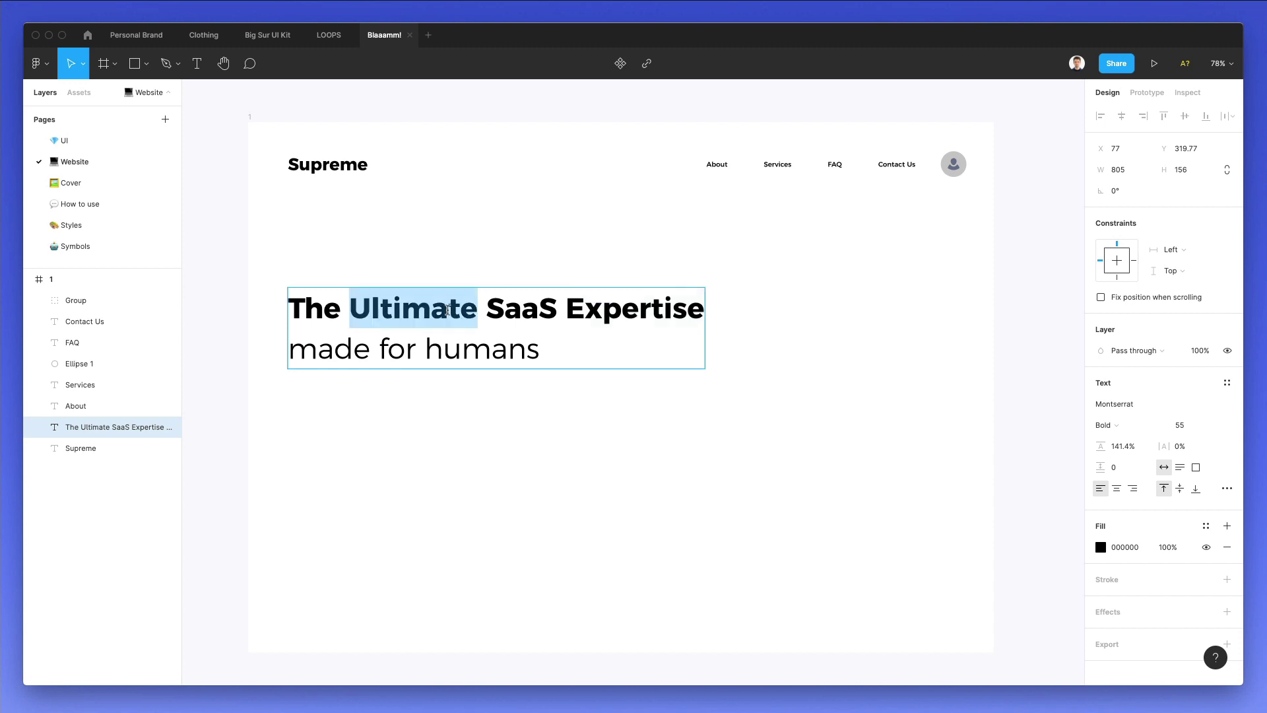
key("BackSpace")
key("BackSpace")
key("alt+shift+Right")
- Complete the headline as 'The SaaS Experience' and move it further down the page
type("Experience")
left_click(679, 284)
left_click_drag(453, 324, 453, 353)
- Duplicate the About label below the headline and replace it with Lorem Ipsum text ending at 'humour'
left_click_drag(730, 170, 305, 410, "alt")
double_click(306, 408)
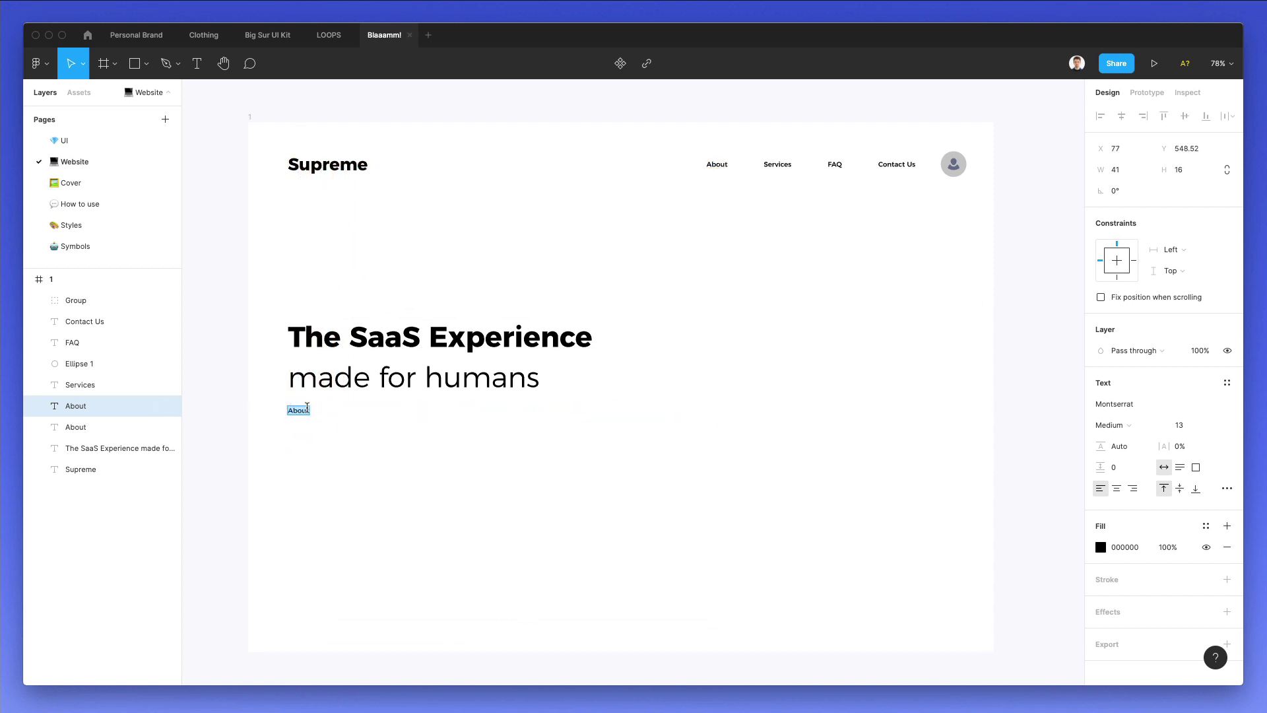
key("BackSpace")
key("super+v")
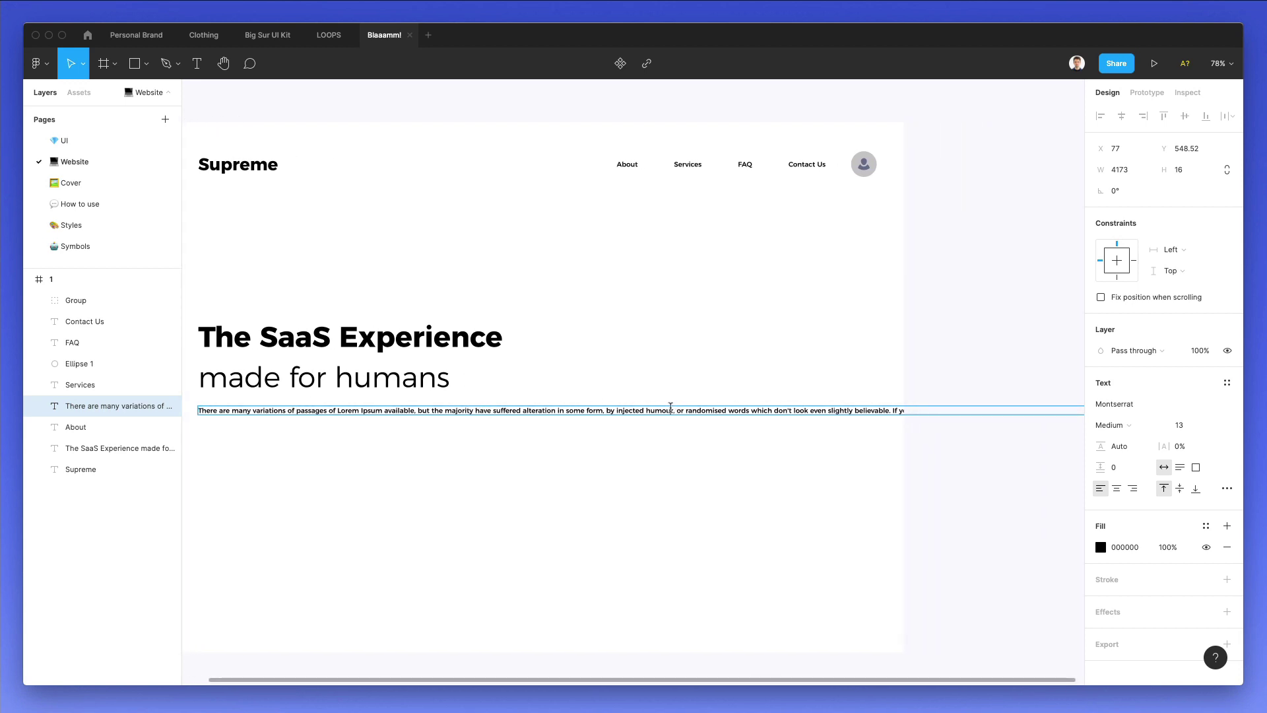
key("shift+super+Right")
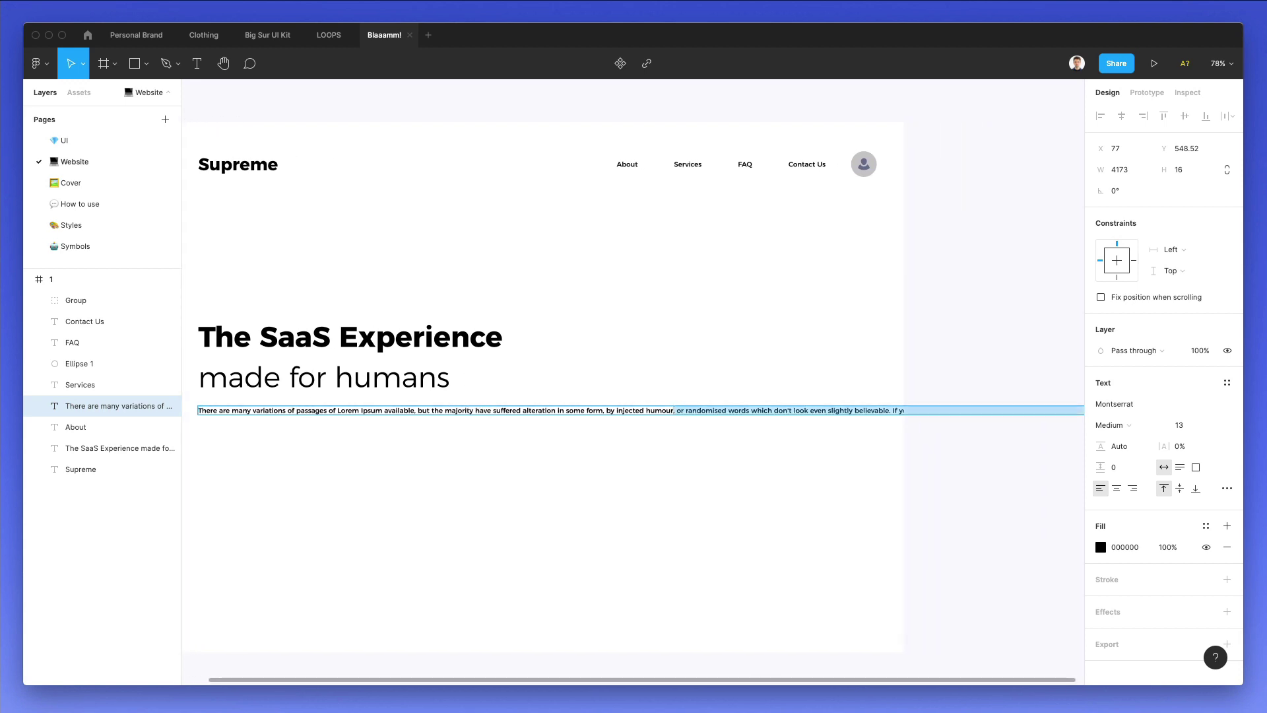
key("BackSpace")
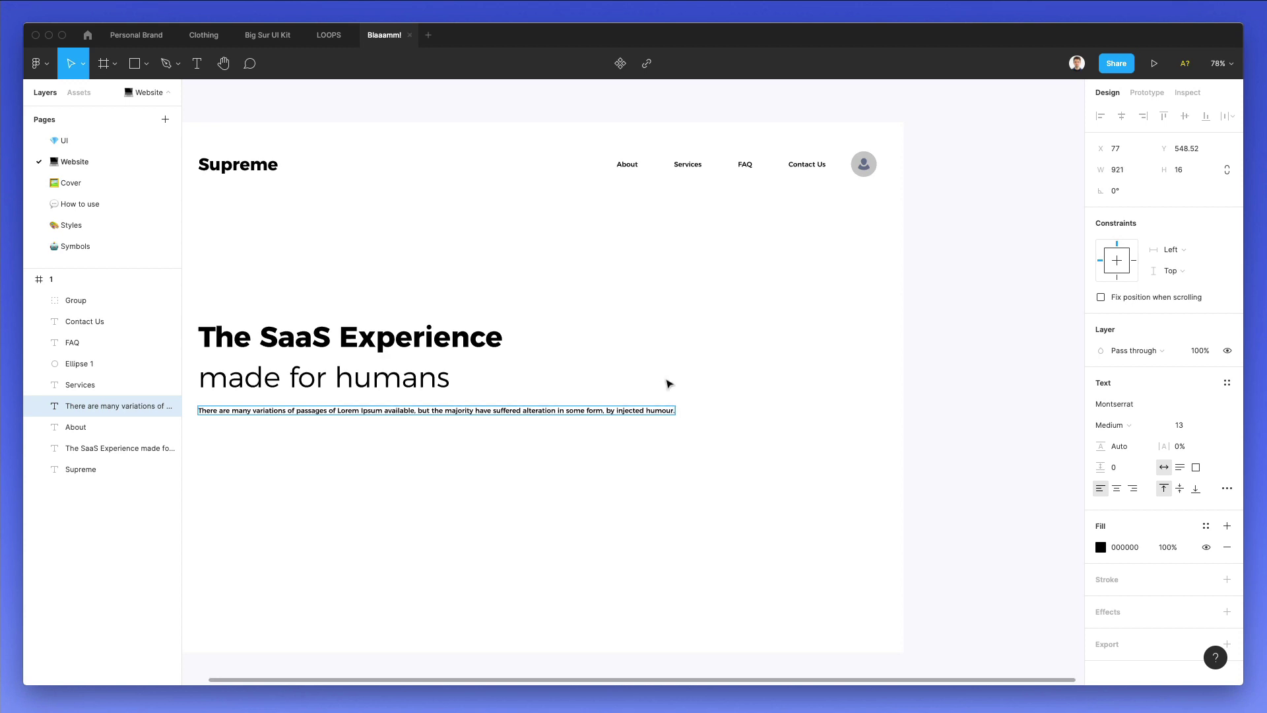
key("Escape")
- Narrow the paragraph to wrap, set line height to 203.4% and font size 14
left_click_drag(675, 408, 504, 413)
left_click_drag(1100, 446, 1213, 447)
scroll(422, 456, "down", 2)
scroll(422, 455, "left", 2)
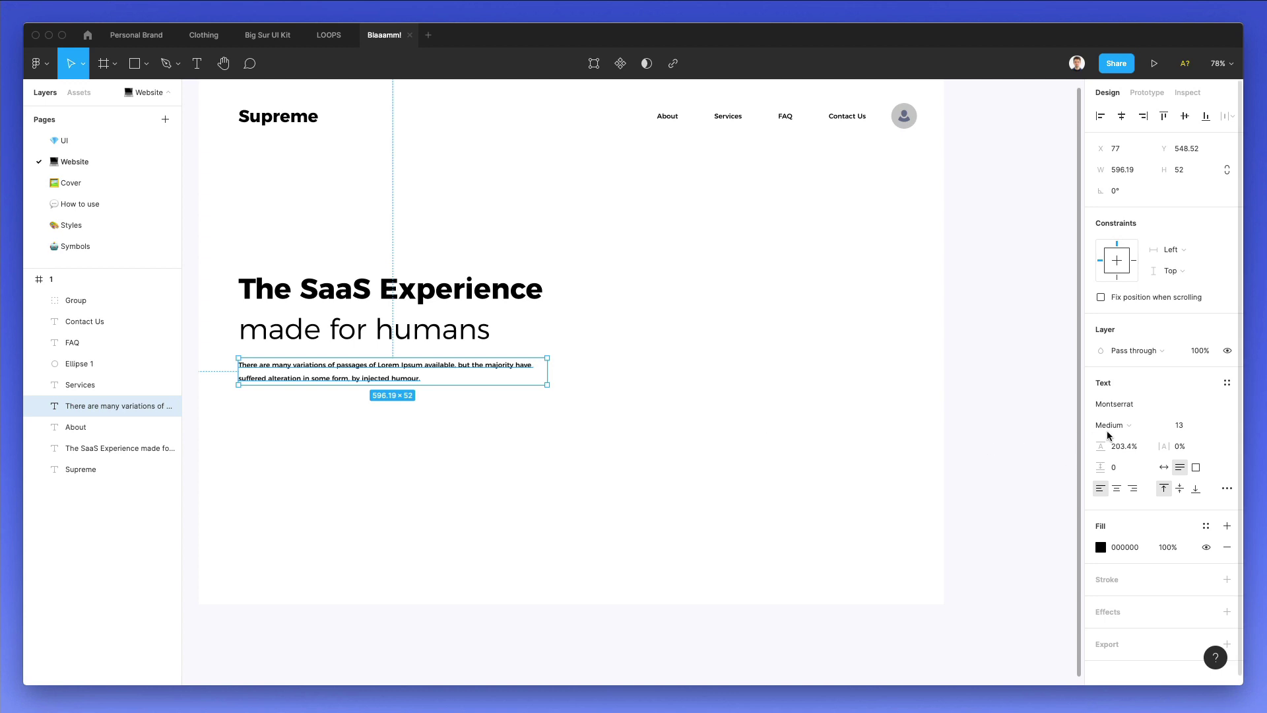
left_click(550, 451)
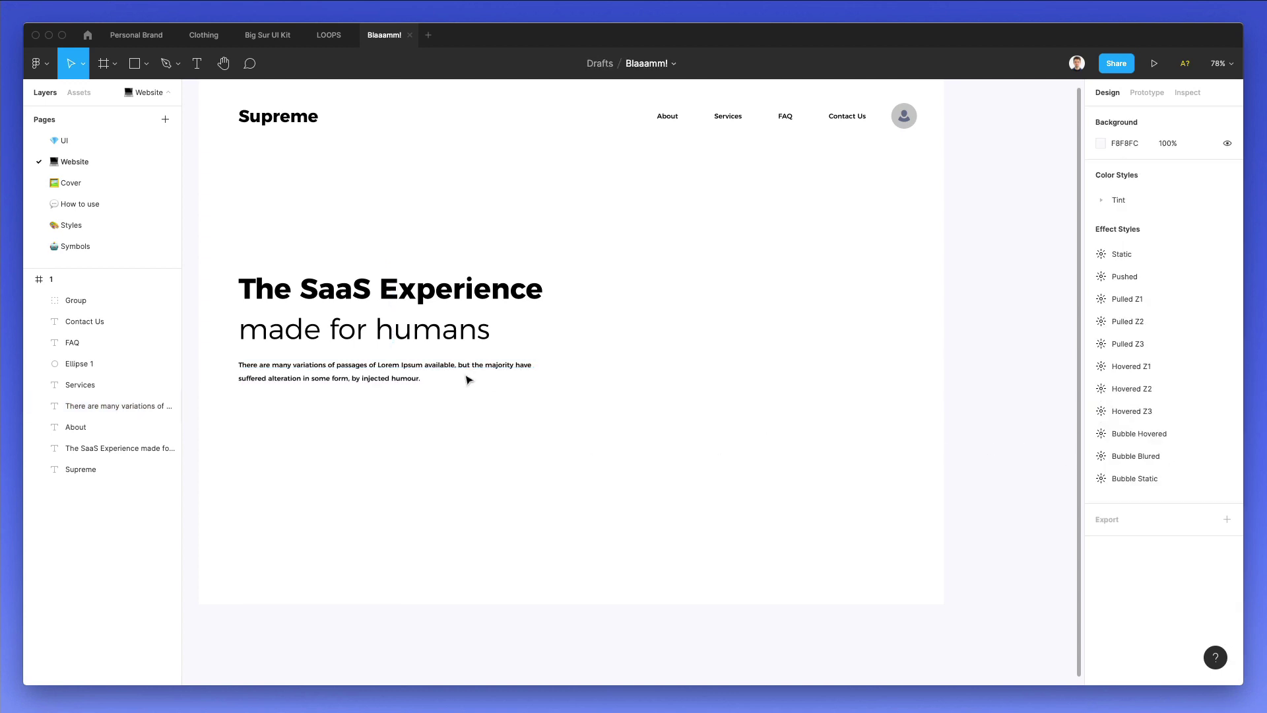
left_click(495, 370)
left_click(1205, 427)
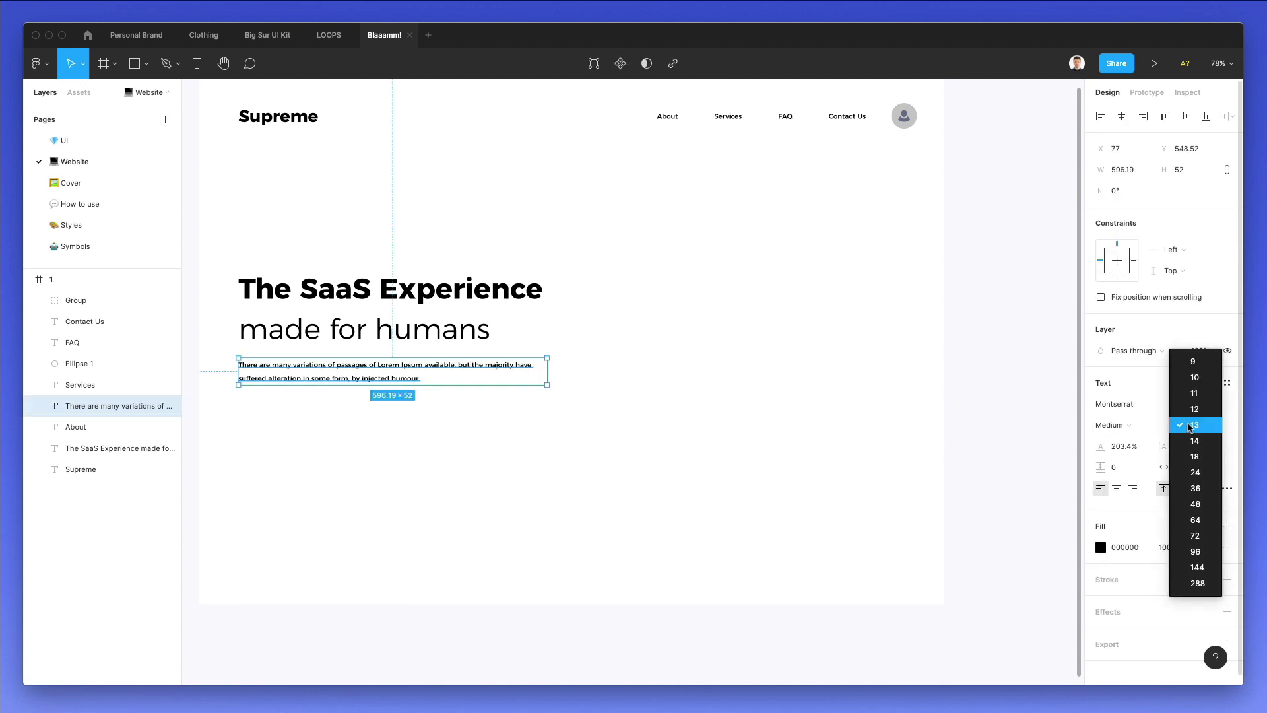
left_click(1195, 440)
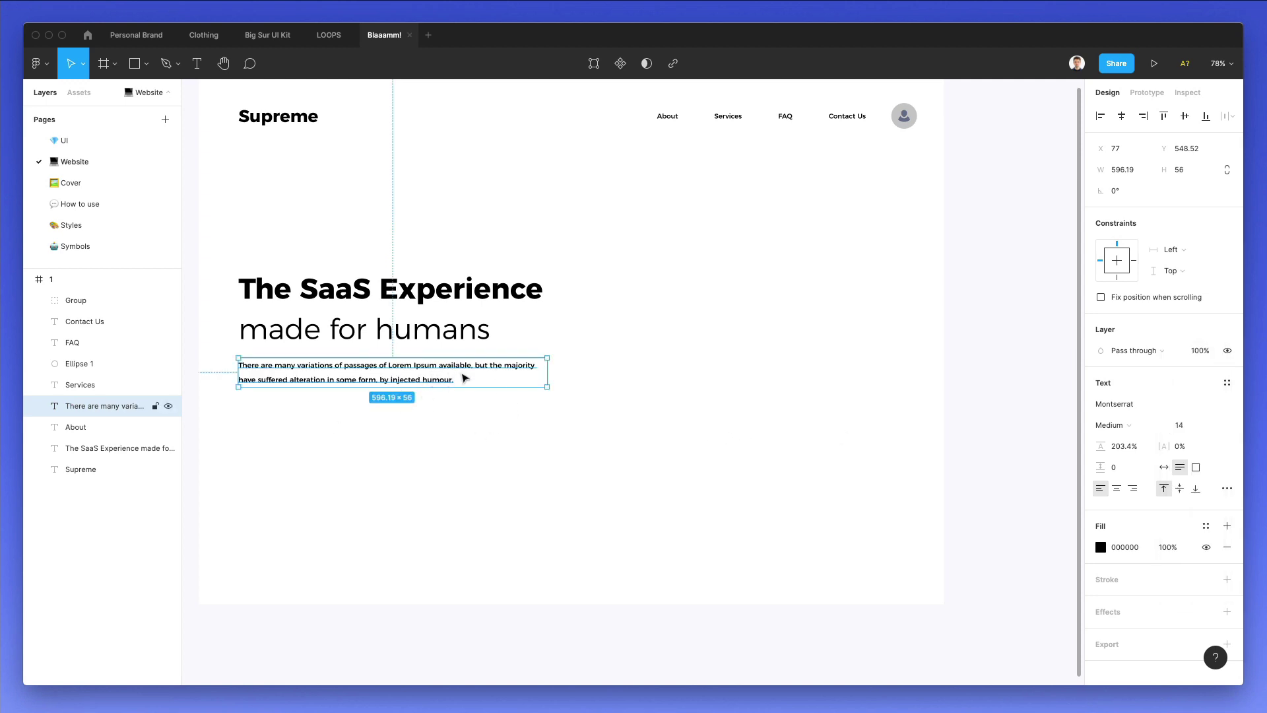
- Duplicate the paragraph below itself and change the copy's text to 'Get Started'
scroll(467, 376, "down", 3)
left_click_drag(438, 332, 440, 375)
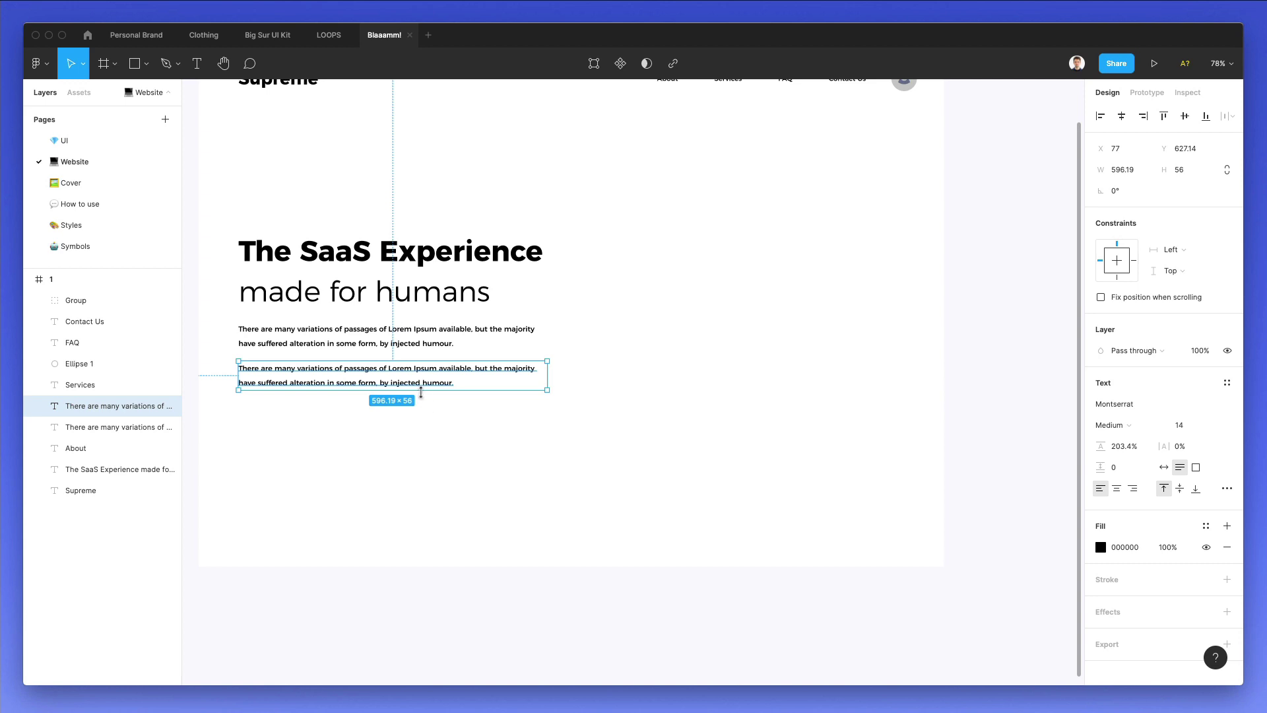
left_click(462, 439)
scroll(472, 379, "up", 1)
double_click(443, 392)
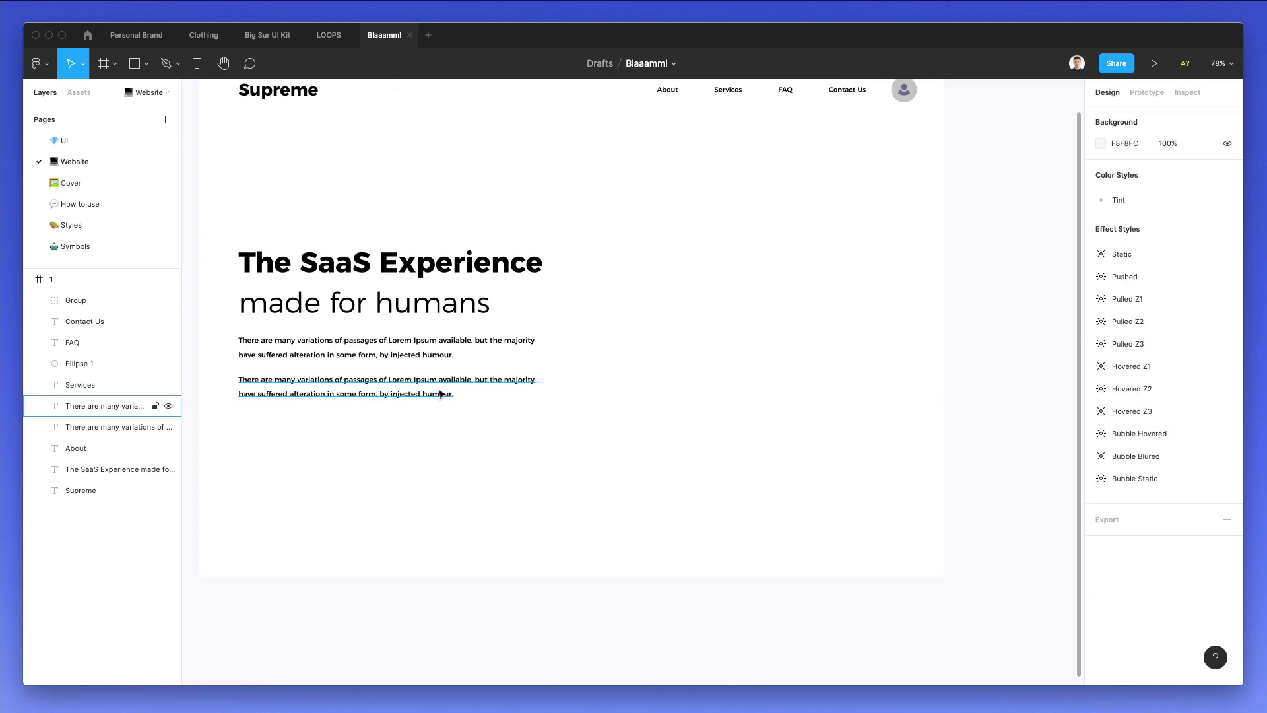
type("H")
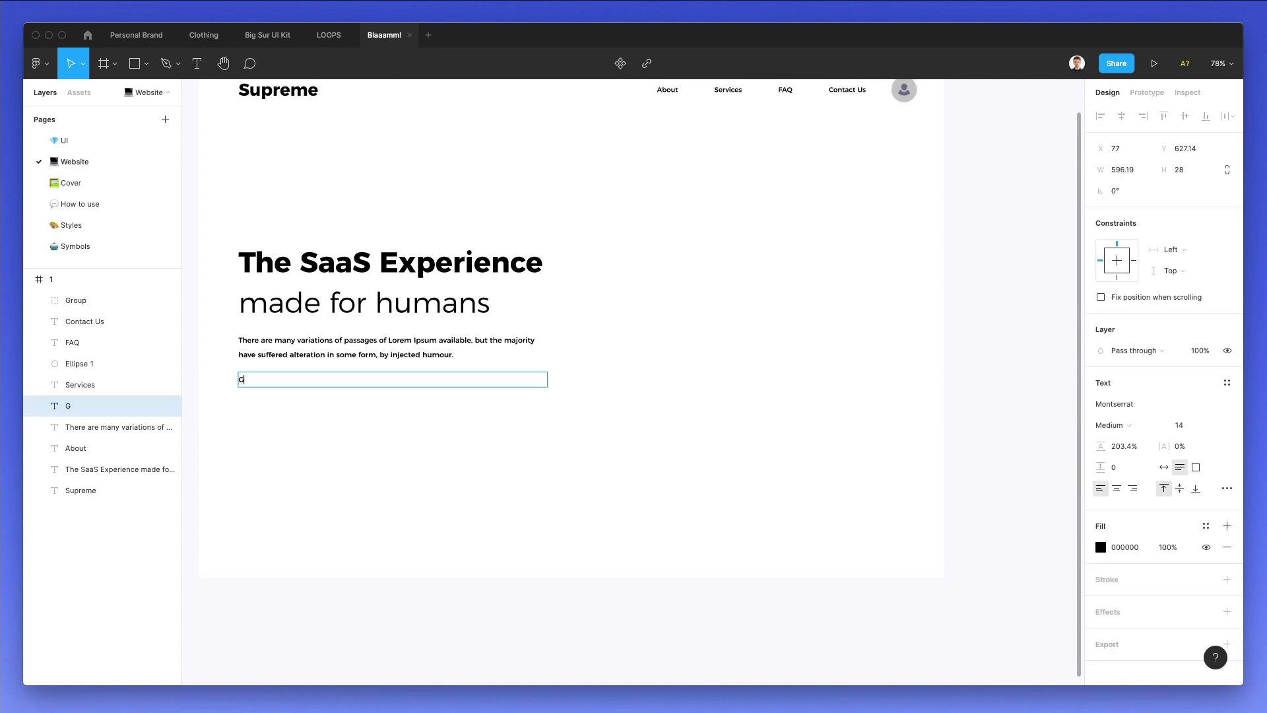
key("Escape")
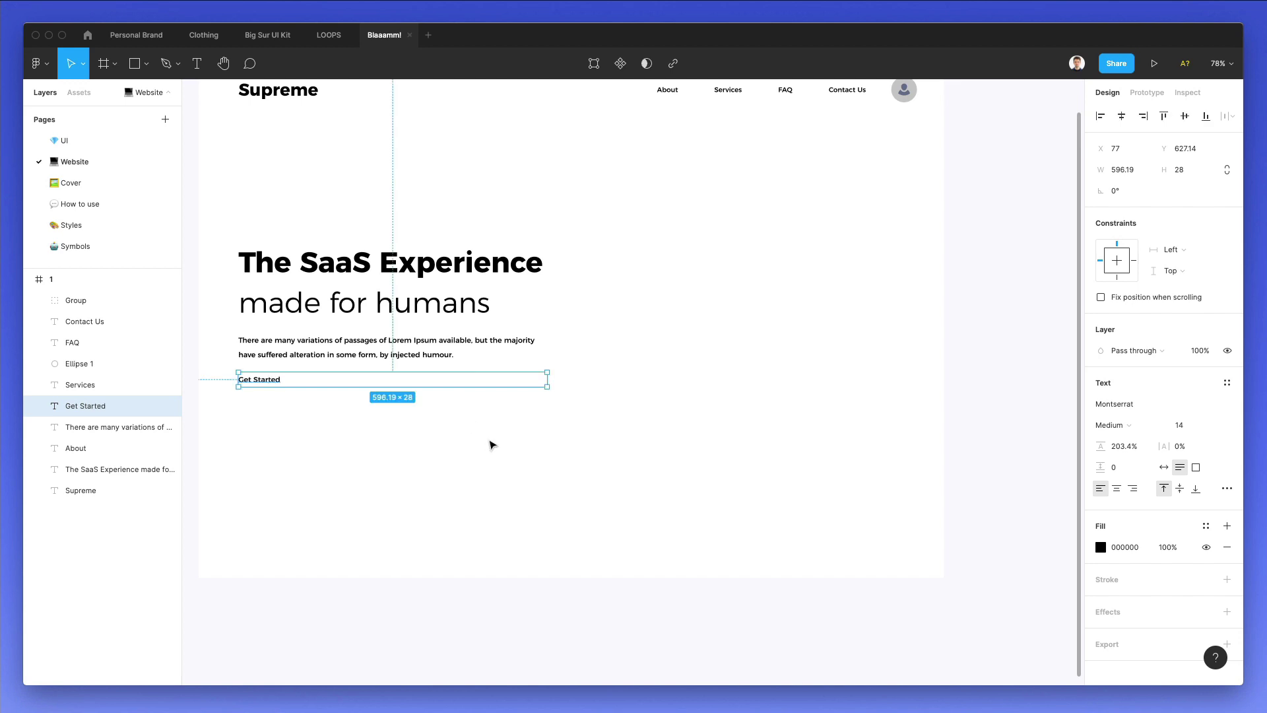
- Set the Get Started label to auto width, lower it slightly, and enlarge its font
left_click(1164, 467)
left_click(297, 399)
left_click_drag(258, 381, 251, 393)
left_click(1199, 430)
key("Up")
key("Up")
key("Up")
key("Up")
key("Up")
key("Escape")
key("Escape")
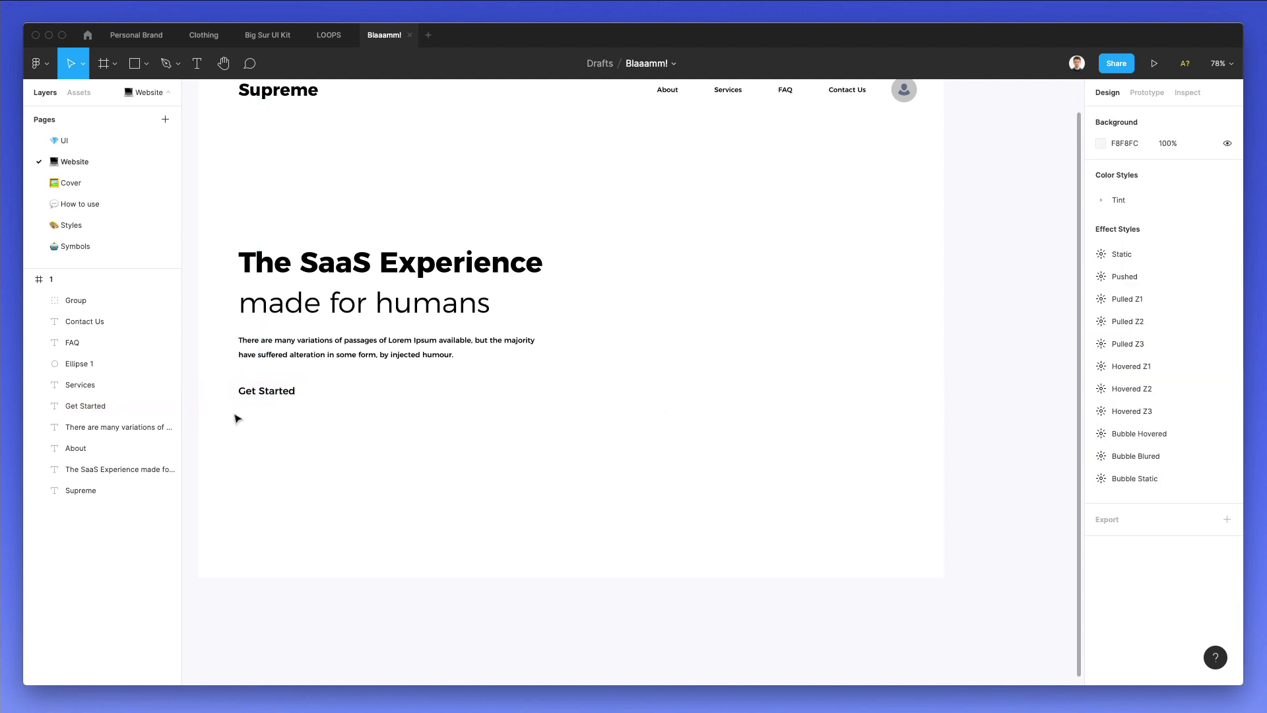
- Draw a rectangle under the Get Started label and send it behind the text
scroll(239, 412, "up", 3)
key("r")
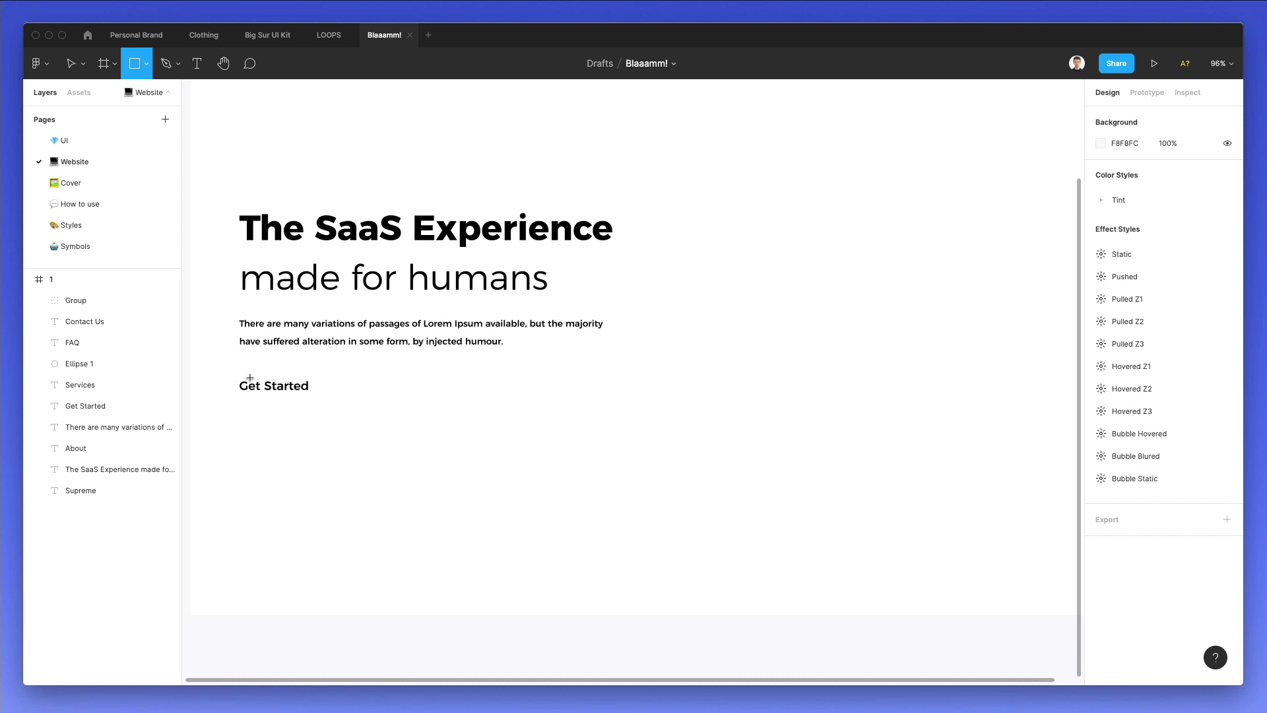
left_click_drag(237, 370, 370, 412)
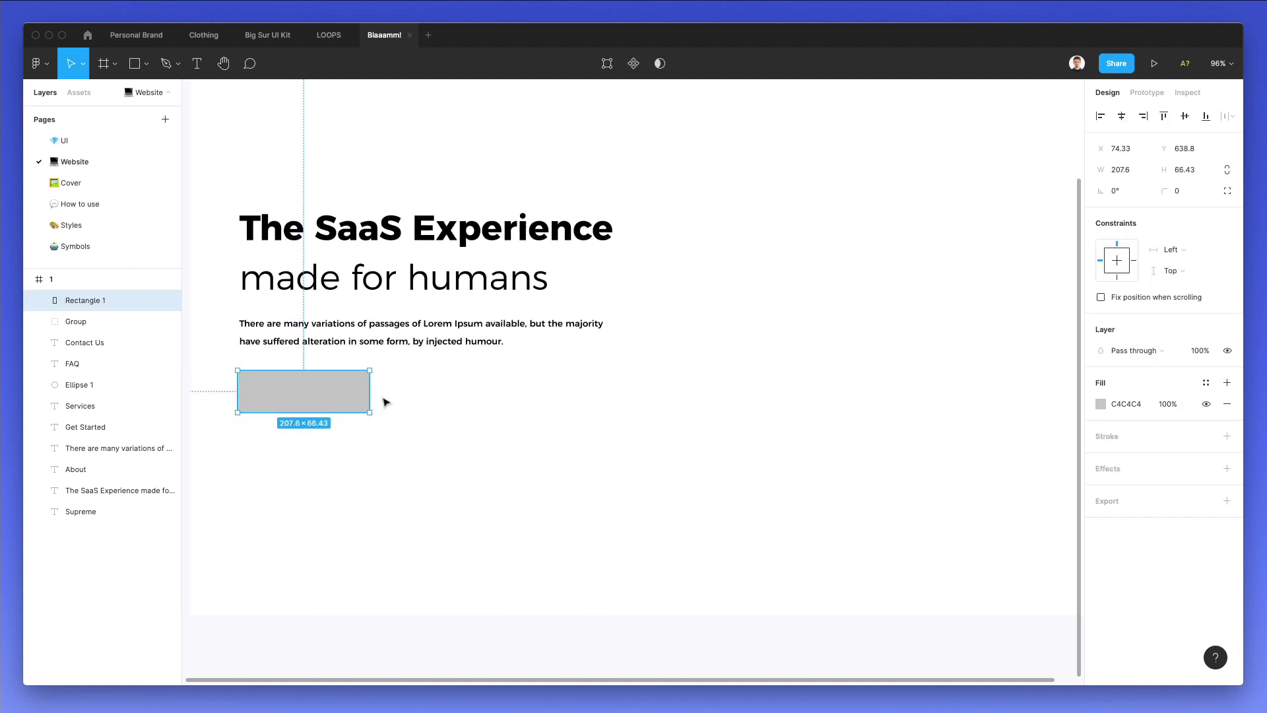
key("super+bracketleft")
key("super+bracketleft")
key("super+bracketleft")
key("super+bracketleft")
key("super+bracketleft")
key("super+bracketleft")
key("super+bracketleft")
key("super+bracketleft")
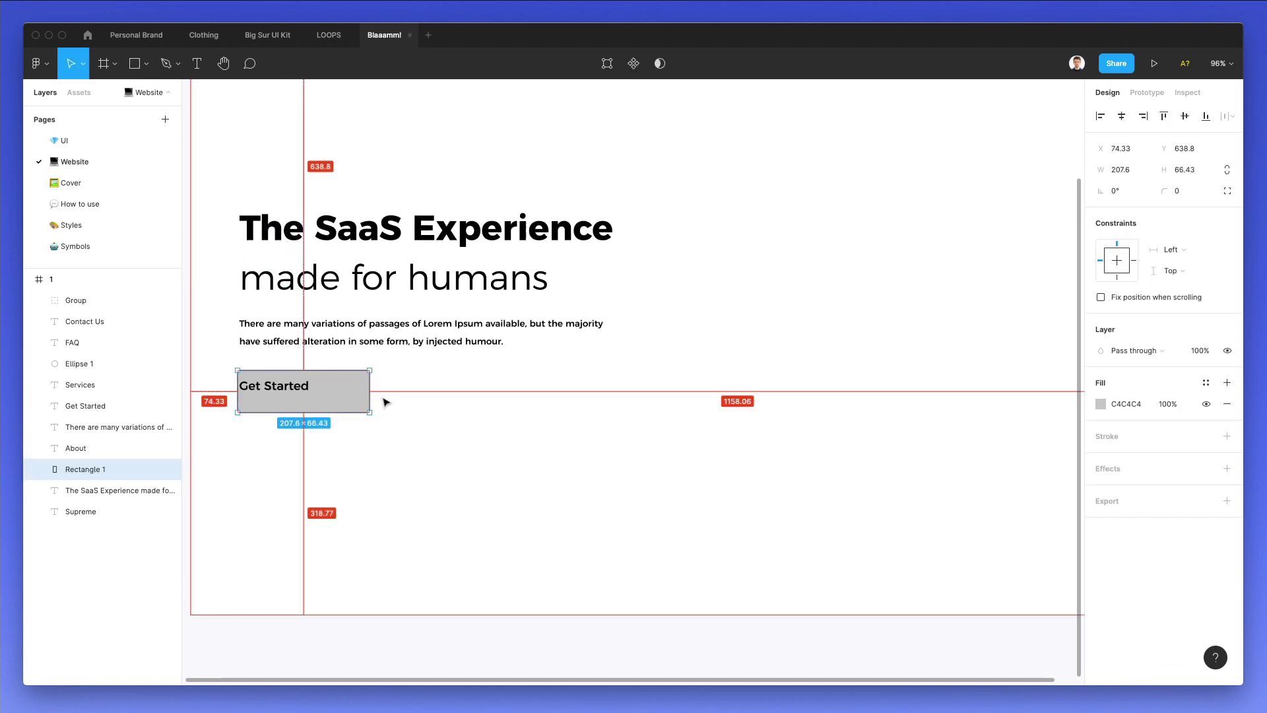
- Set Get Started to font size 17 and centre it on the rectangle
scroll(383, 393, "up", 3)
left_click(273, 505)
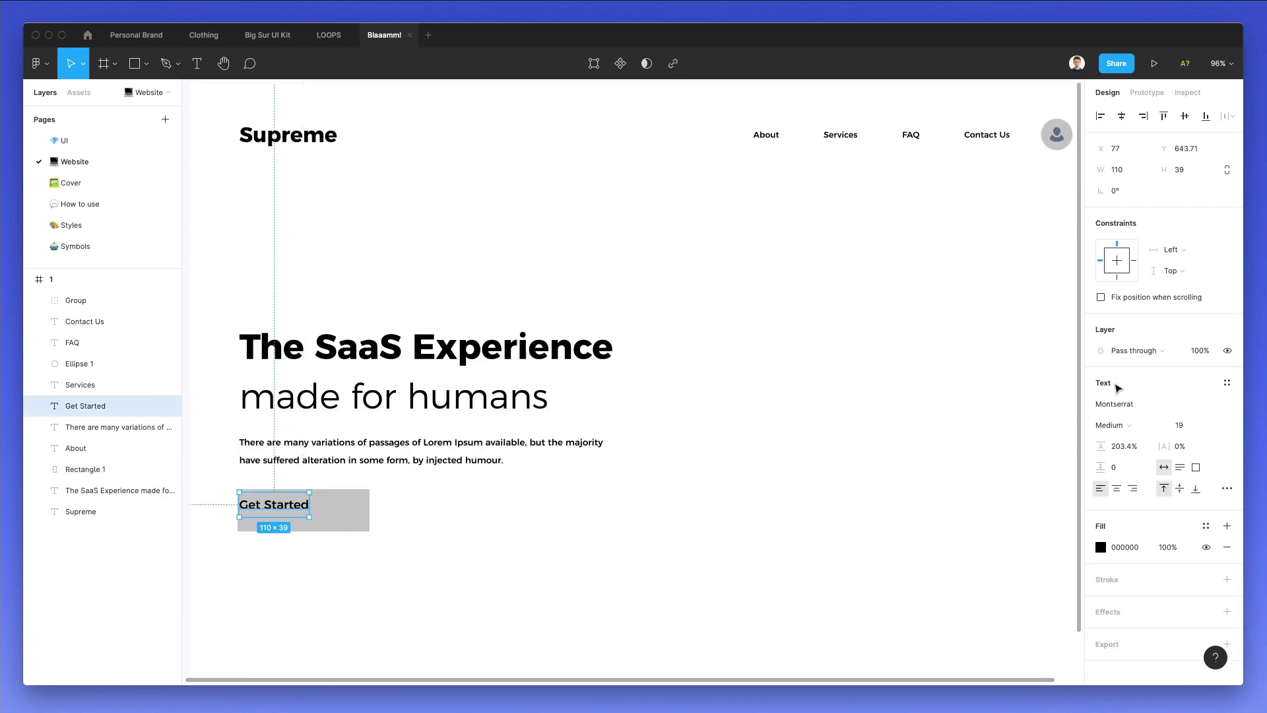
left_click(1181, 425)
type("17")
key("Return")
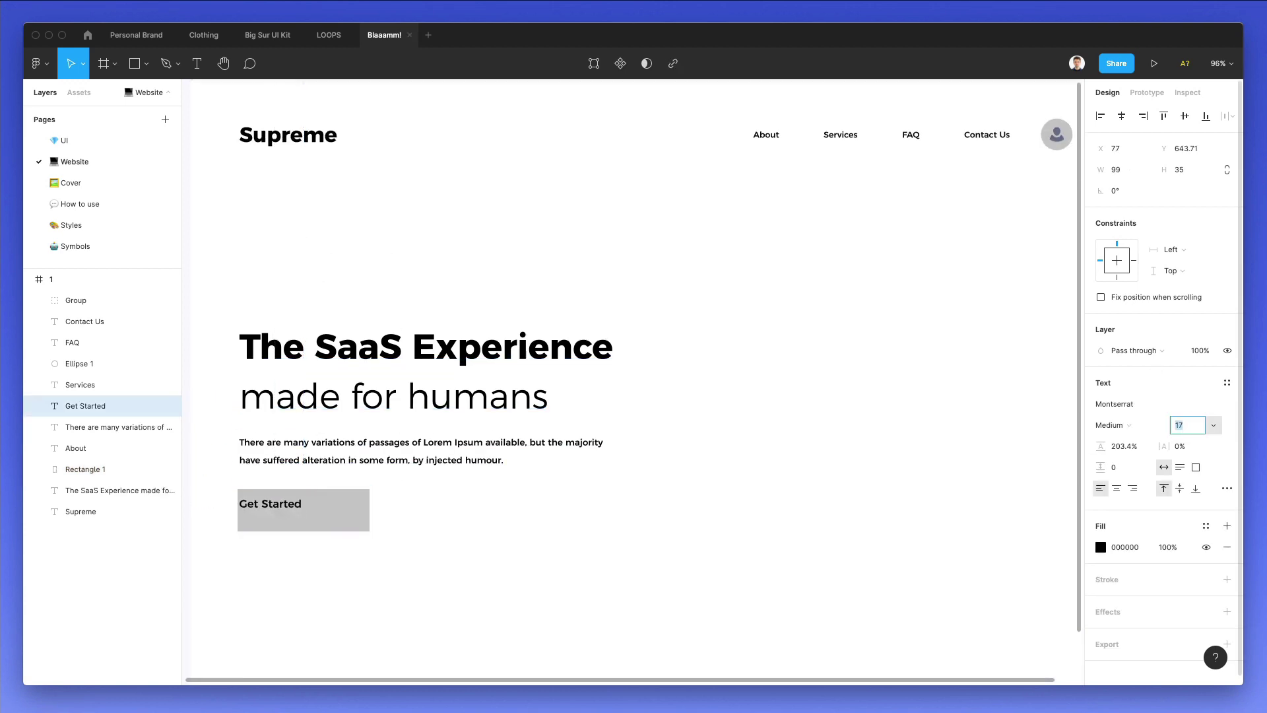
left_click_drag(265, 505, 297, 510)
- Fill the rectangle with the headline's black and make the Get Started text white
scroll(343, 505, "down", 1)
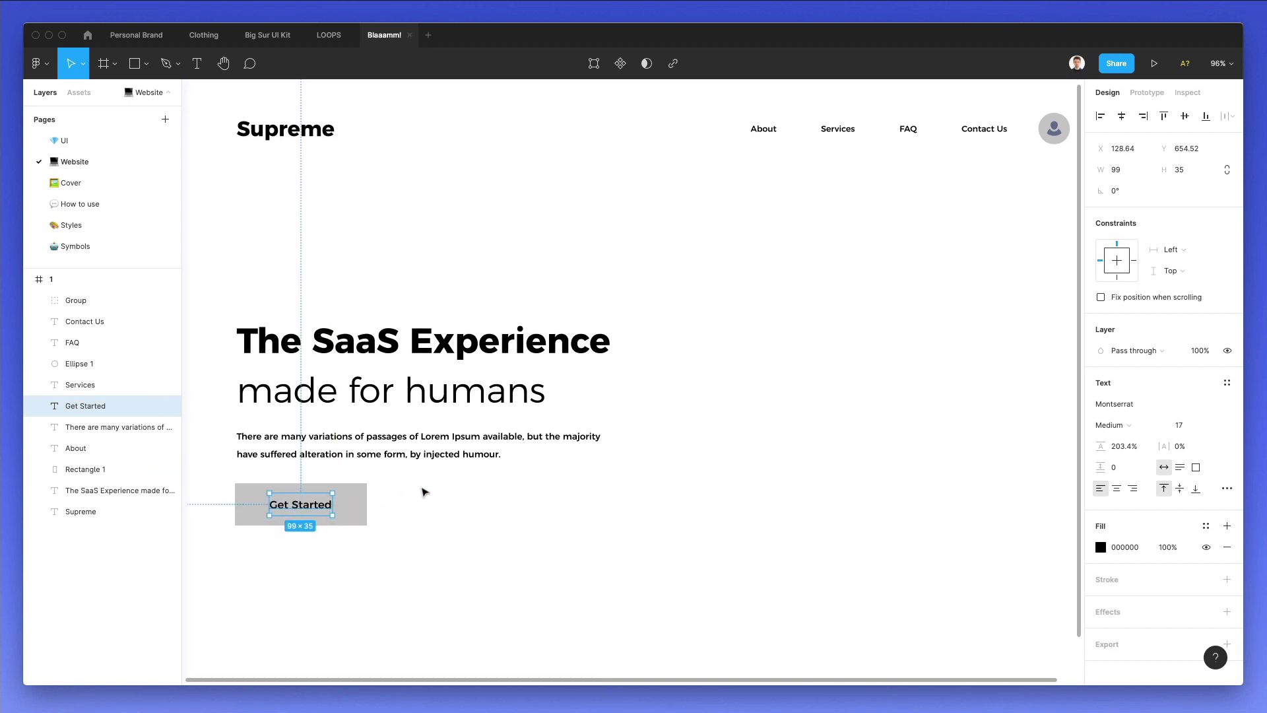
left_click(360, 508)
scroll(396, 462, "up", 1)
key("i")
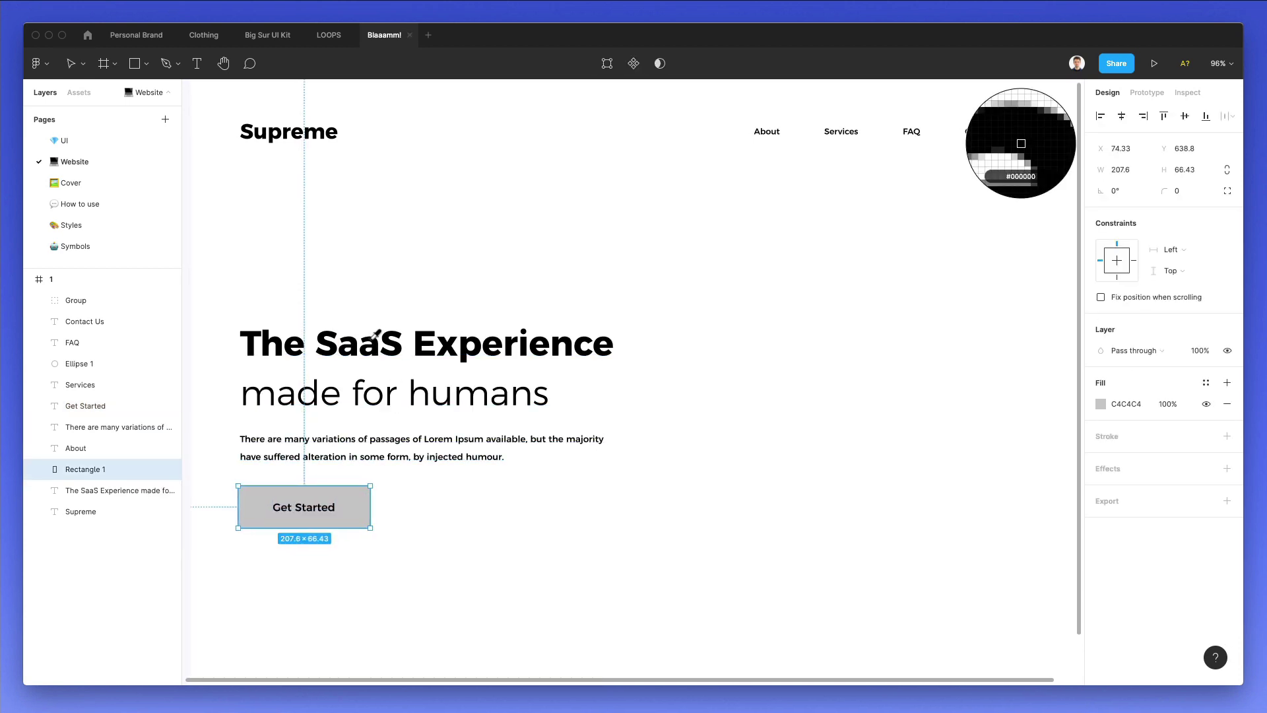
left_click(374, 338)
scroll(409, 409, "up", 1)
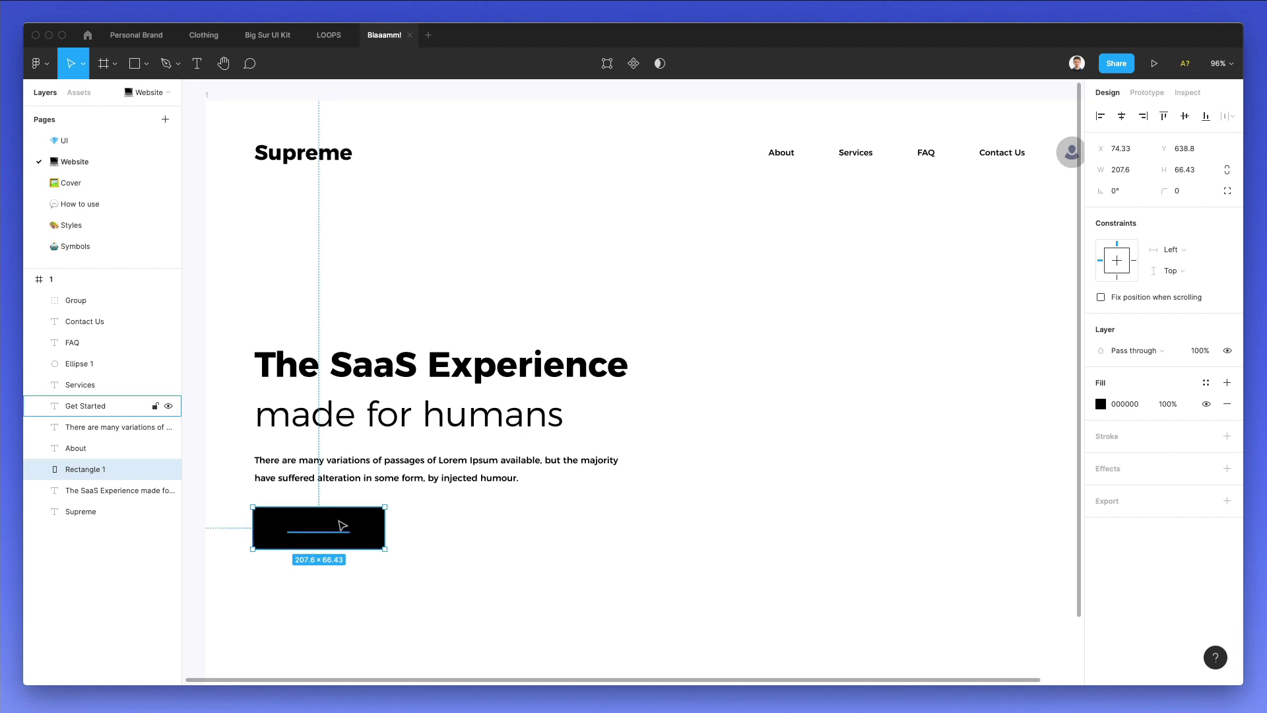
key("i")
left_click(456, 517)
key("ctrl+z")
left_click(350, 529)
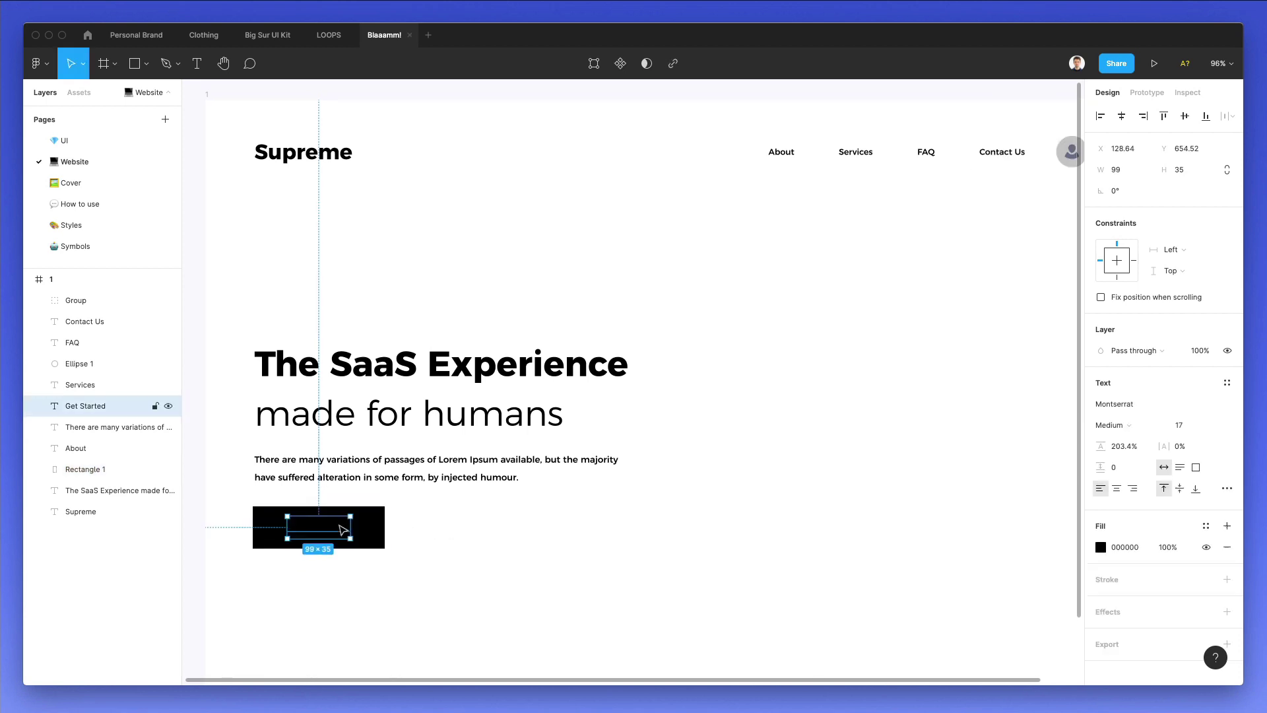
key("i")
left_click(433, 531)
scroll(433, 525, "down", 1)
left_click(433, 525)
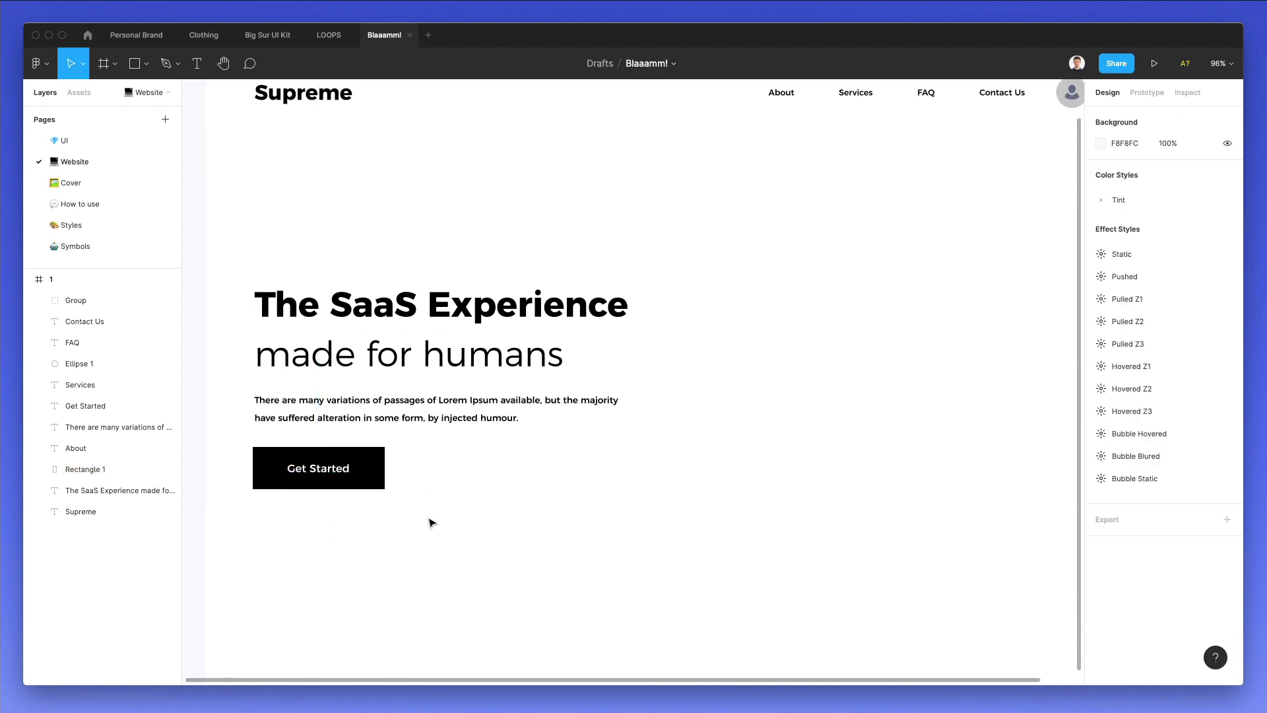
- Narrow the button rectangle to about 178 wide and centre the label horizontally on it
left_click(374, 459)
left_click_drag(385, 468, 375, 468)
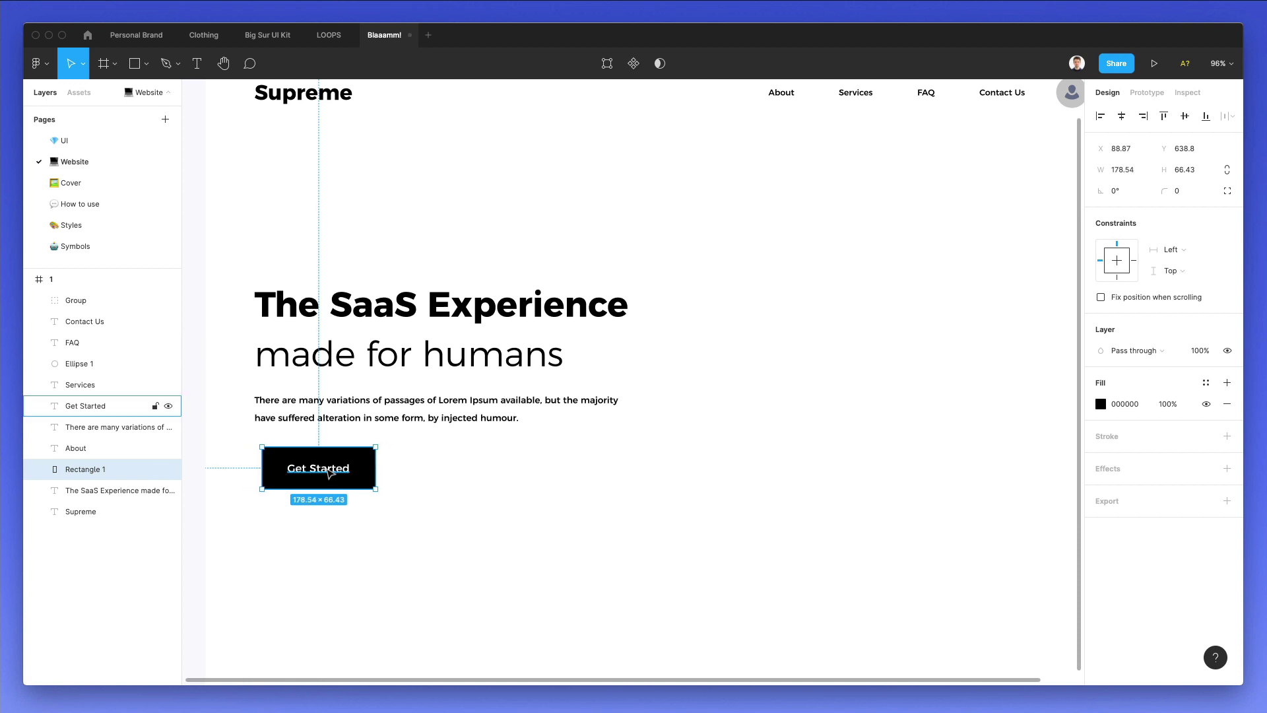
left_click(330, 472, "shift")
left_click(1122, 117)
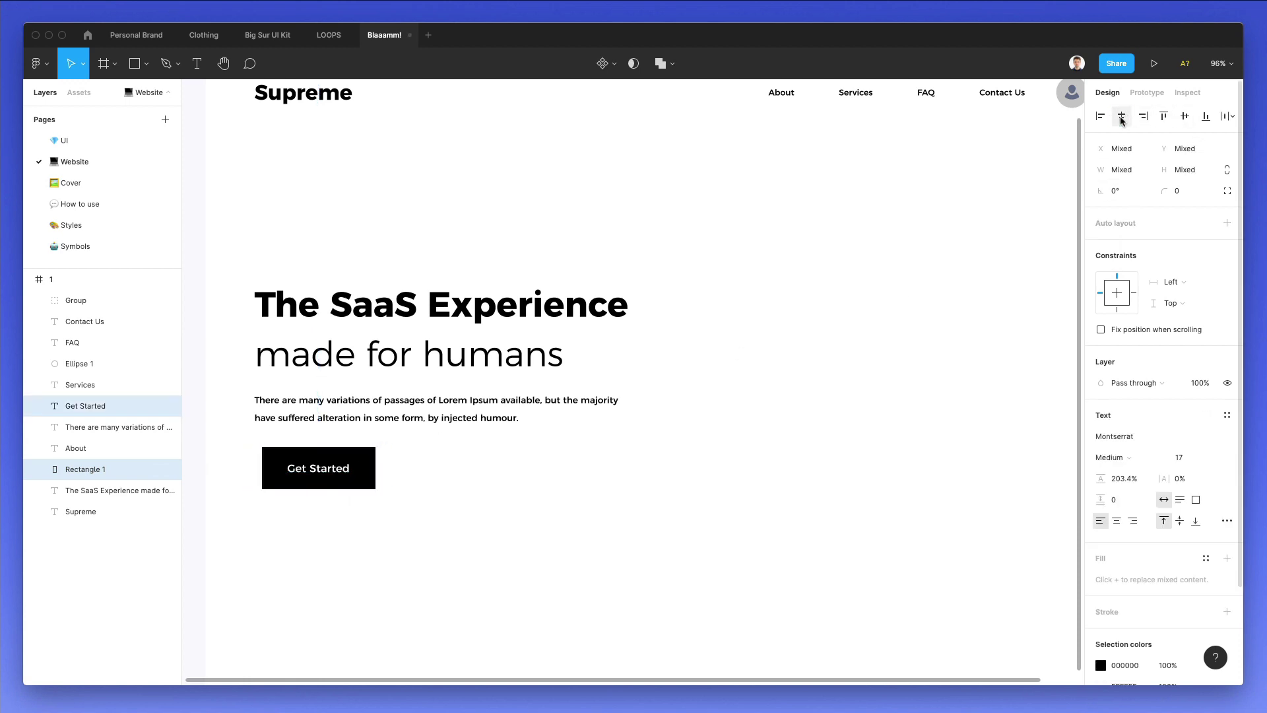
left_click(362, 496)
left_click(323, 470)
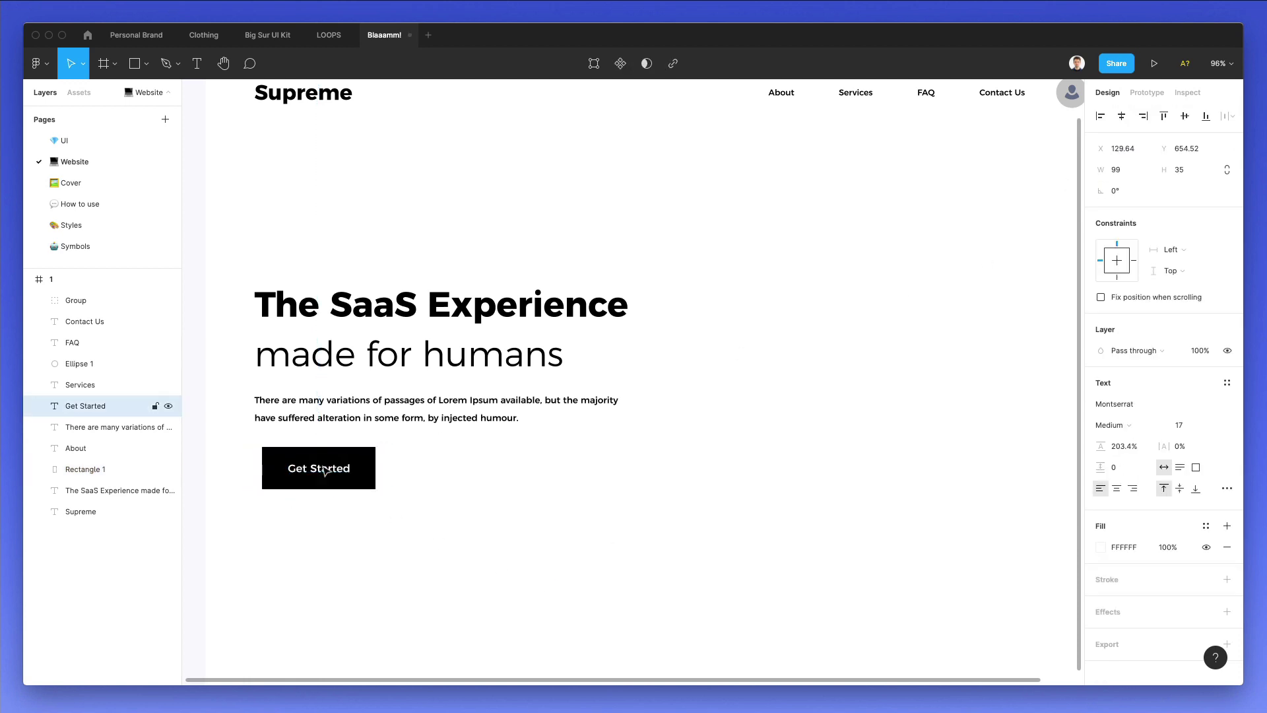
key("Right")
key("Right")
- Shorten the button slightly and align it with the headline's left edge
left_click(344, 453)
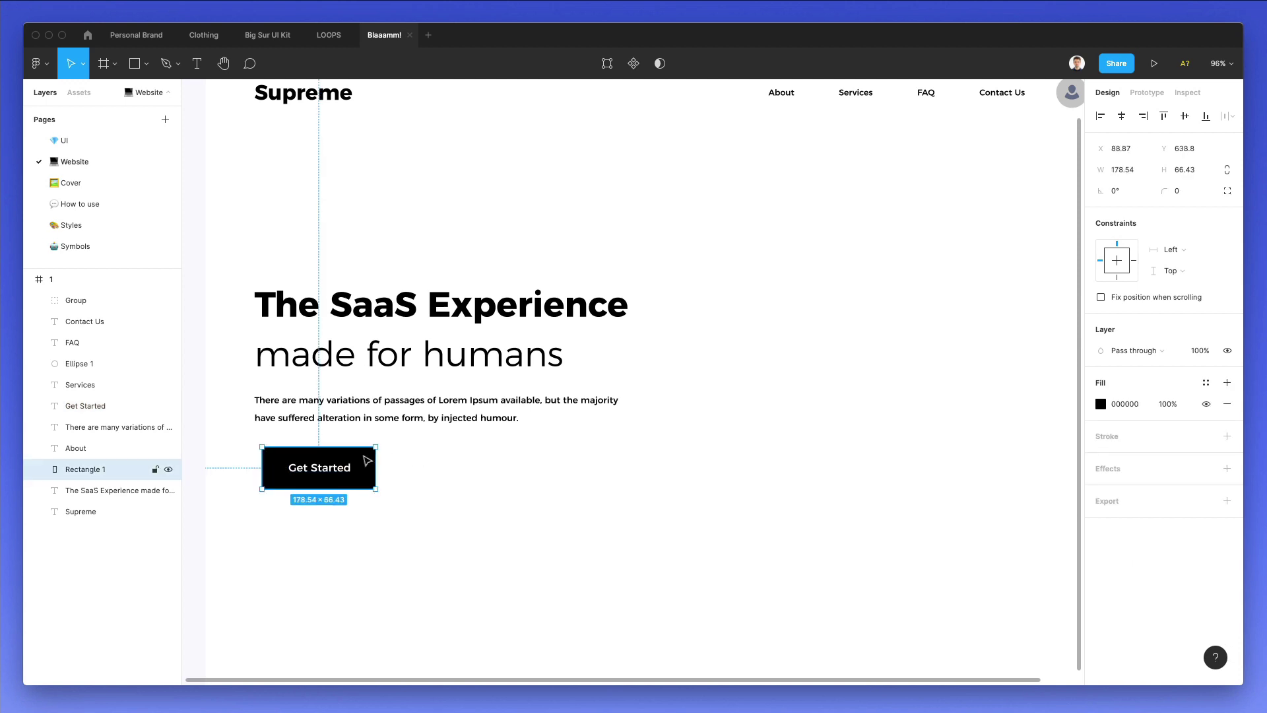
left_click(342, 443)
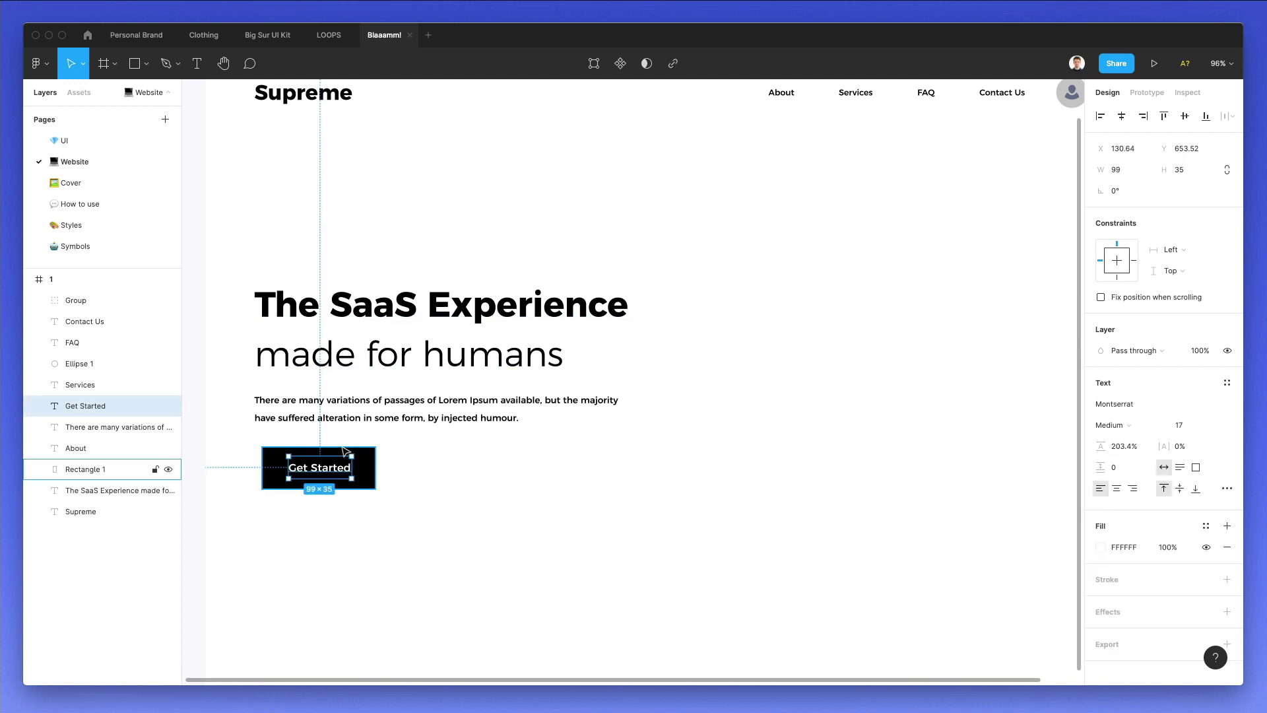
left_click(352, 446)
left_click_drag(353, 450, 305, 465)
left_click(312, 467, "shift")
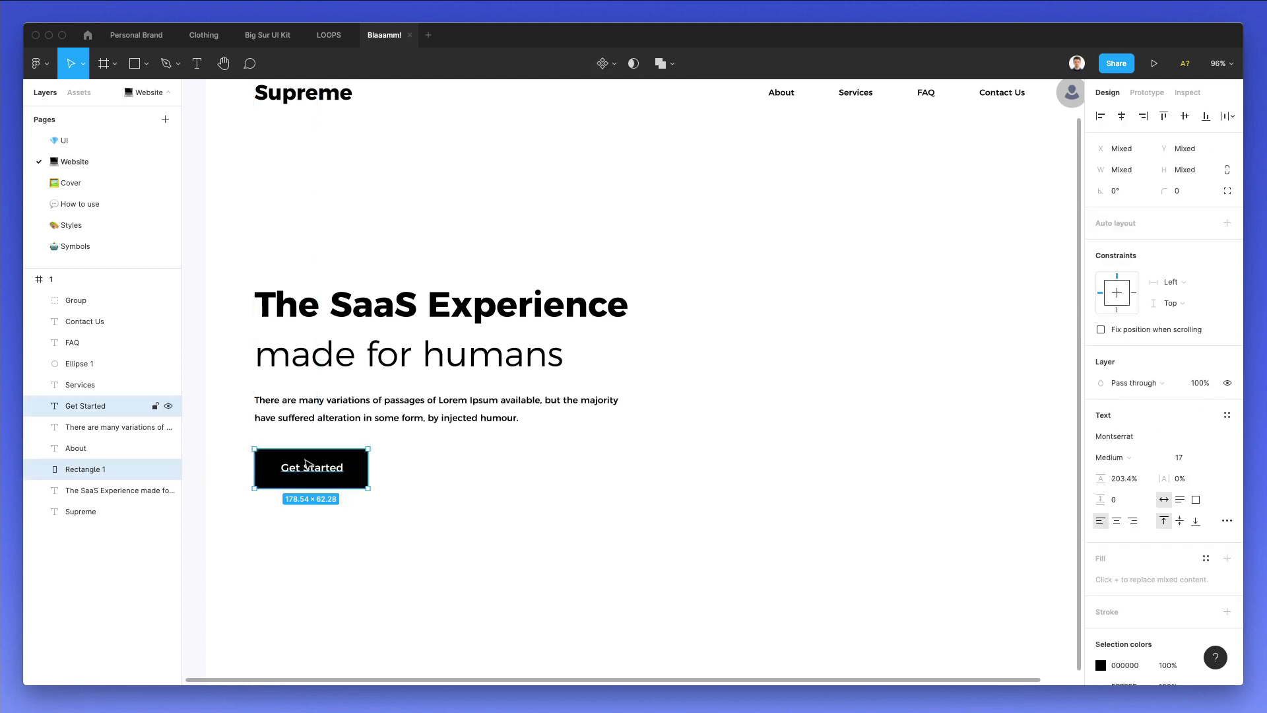
- Zoom out and duplicate the Get Started button to its right
left_click(473, 453)
key("shift+1")
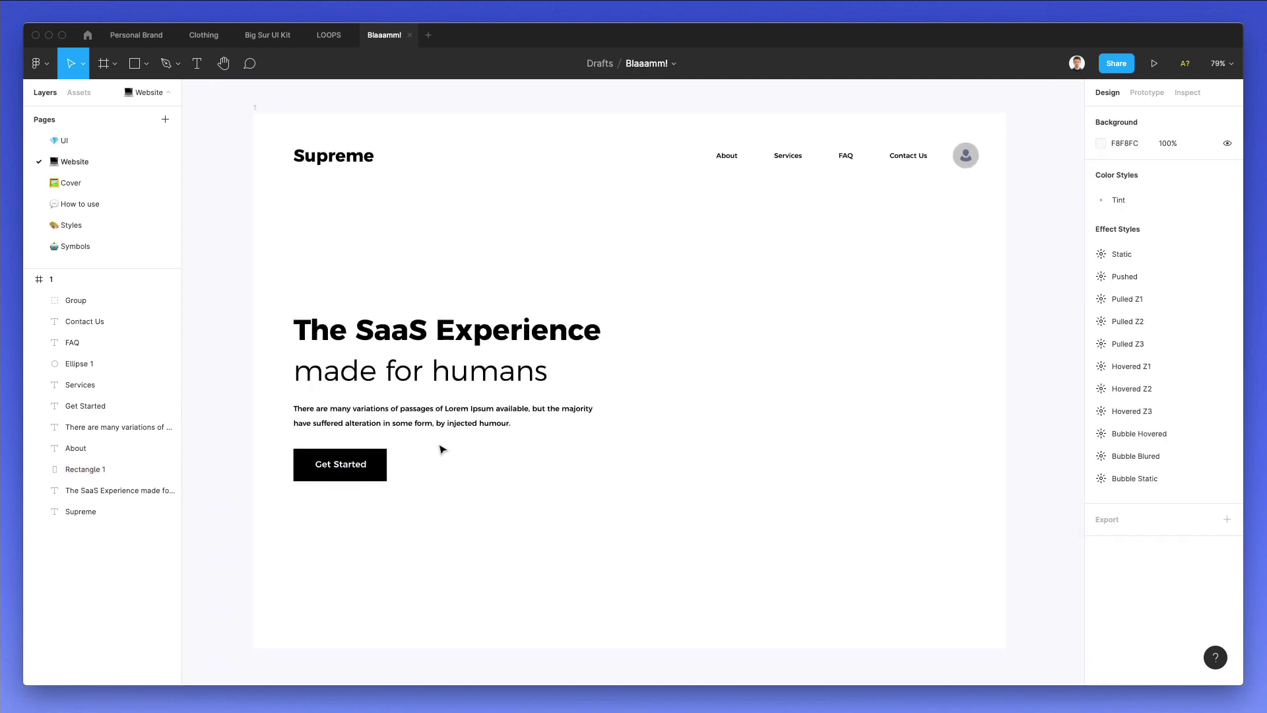
mouse_move(438, 446)
left_mouse_down()
mouse_move(287, 496)
mouse_move(444, 464)
mouse_move(433, 465)
left_mouse_up()
left_click(517, 447)
- Relabel the copy 'Play Video', centre the label, and launch the Nucleo icon library
double_click(439, 464)
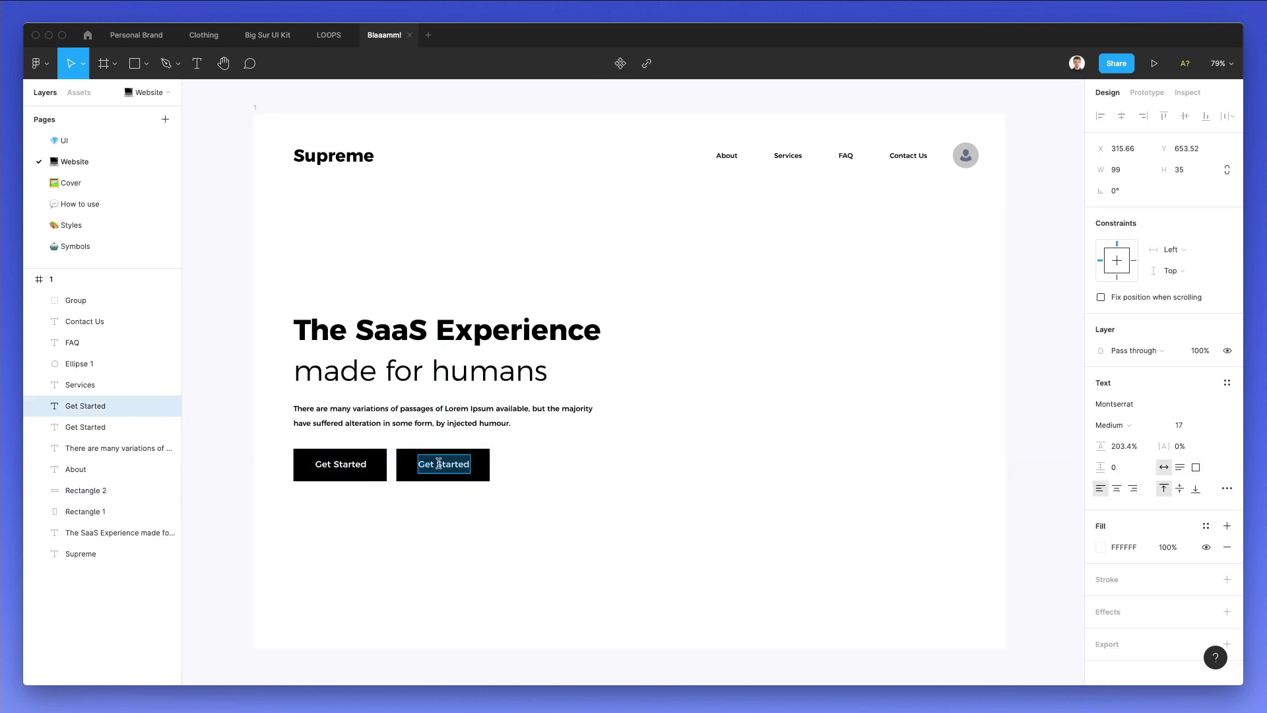
type("Play Video")
key("Escape")
left_click_drag(445, 468, 458, 468)
left_click(523, 505)
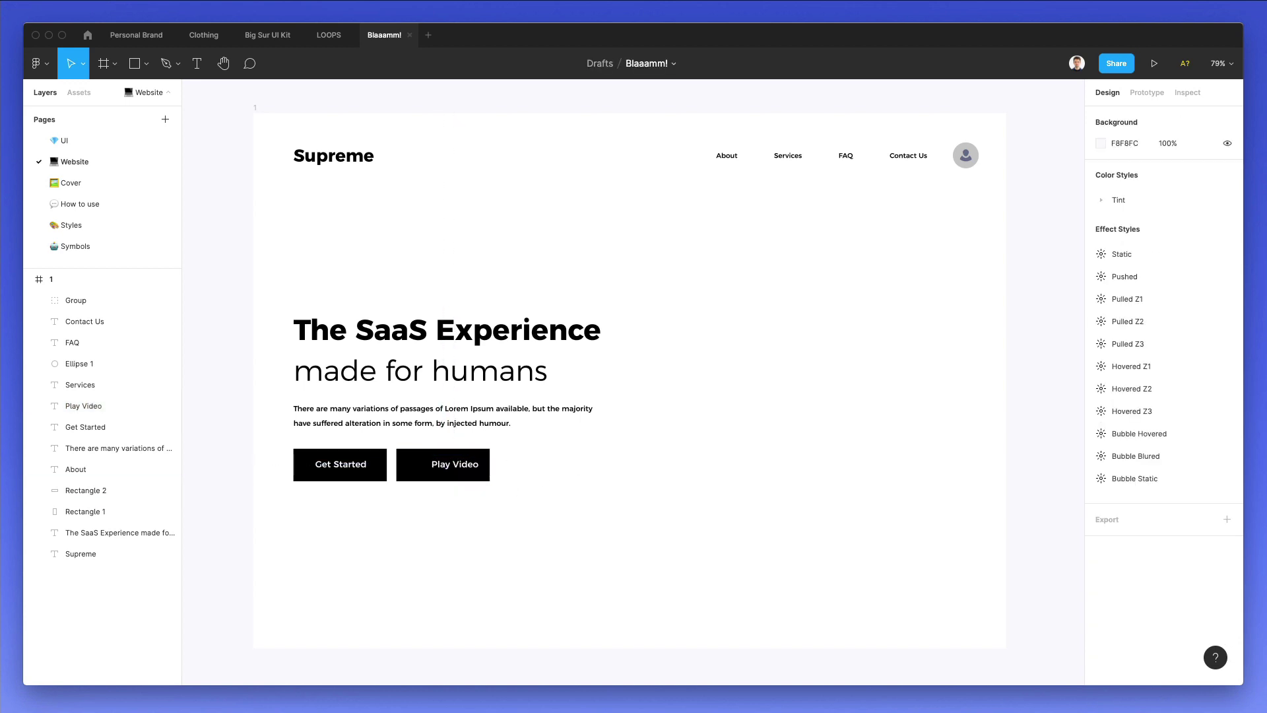
key("super+shift+n")
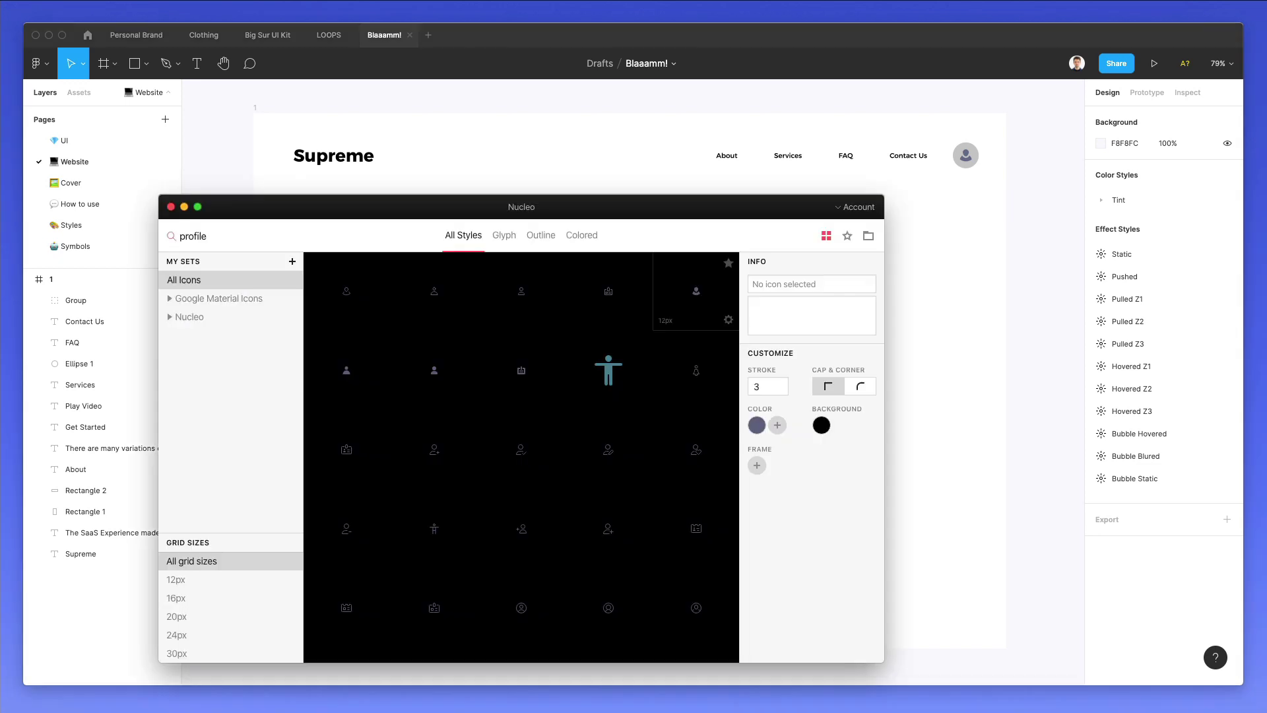
- Search Nucleo for 'play', filter to Google Material Icons, and drag the play-circle icon into the hero
double_click(248, 233)
type("play")
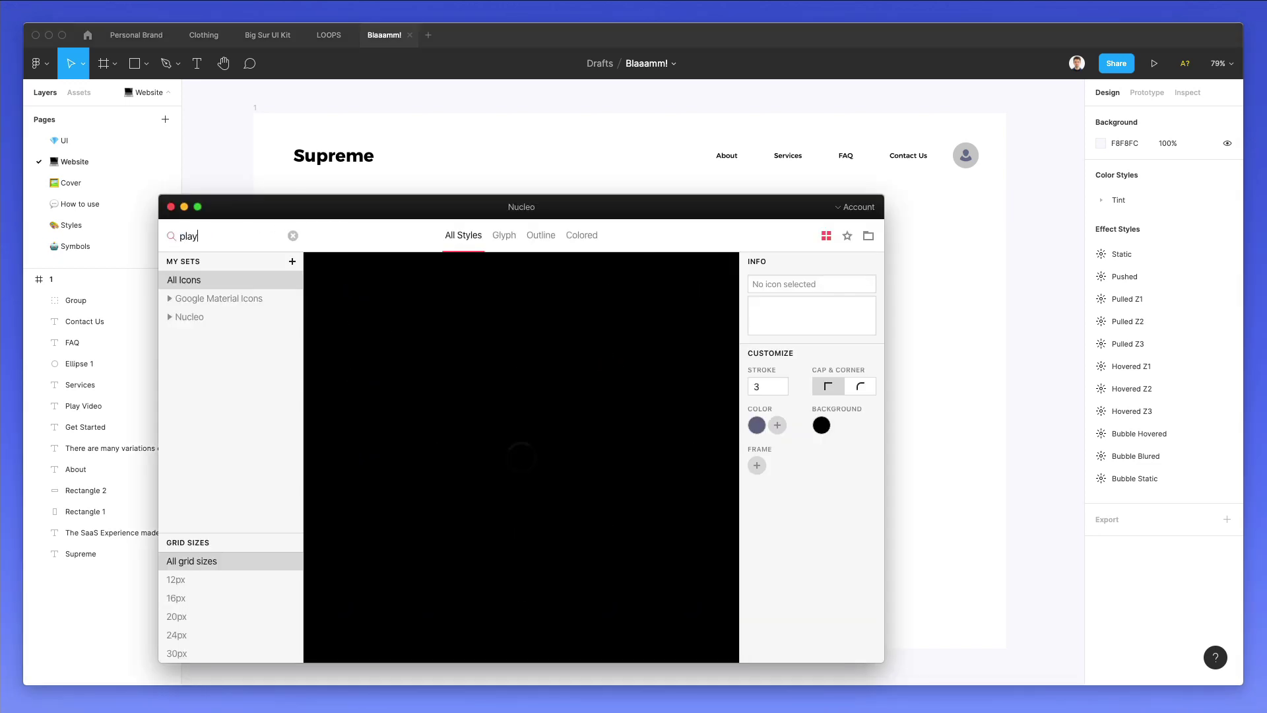
left_click_drag(450, 211, 762, 259)
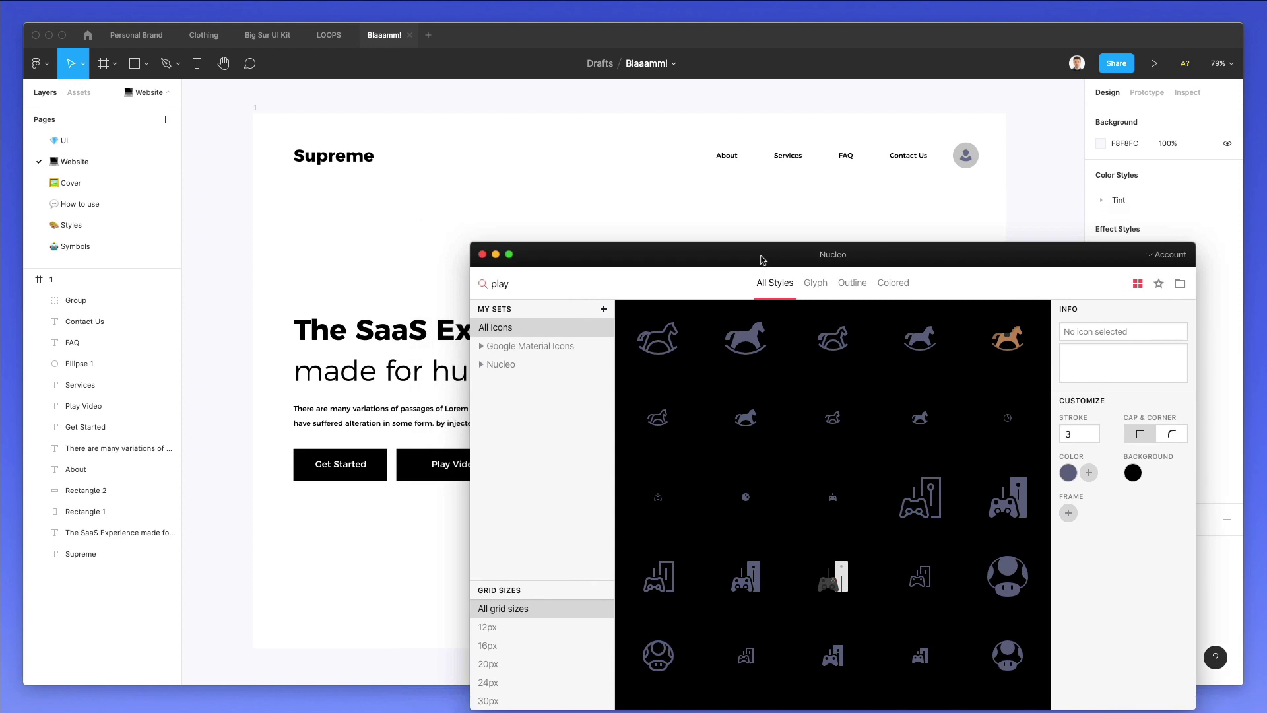
left_click(547, 346)
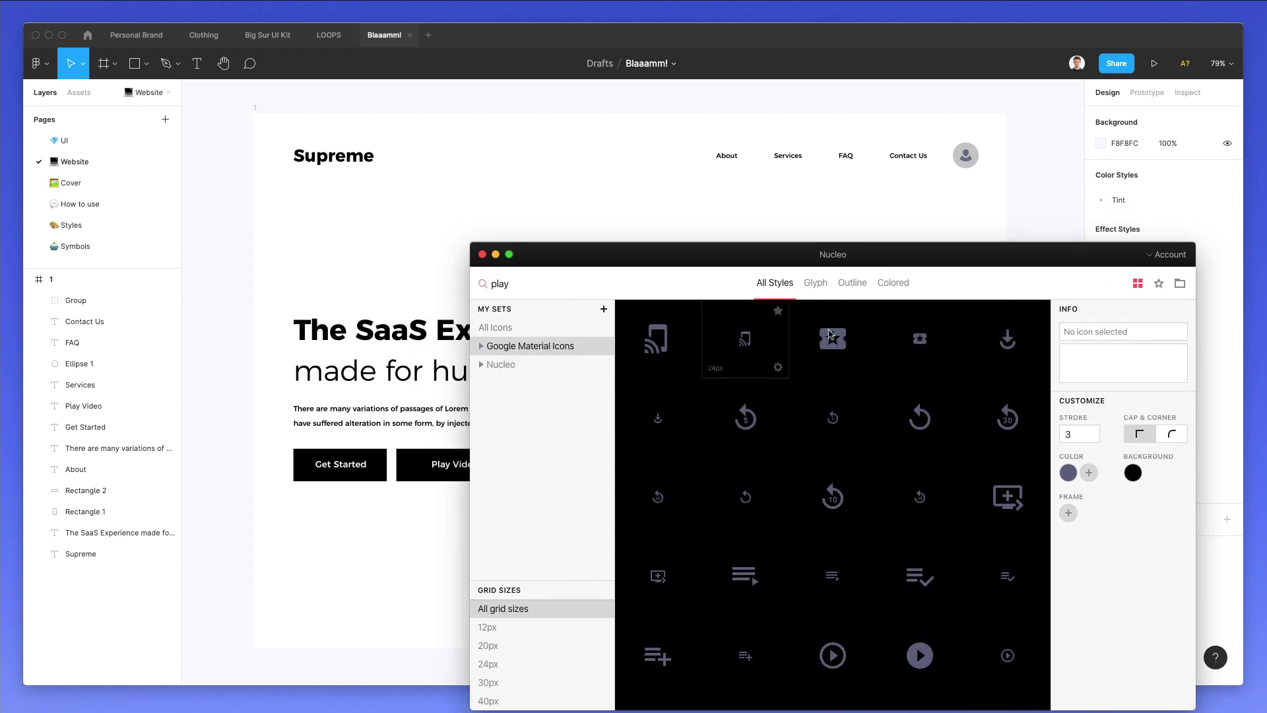
left_click_drag(833, 655, 415, 506)
- Drop the play-circle icon onto the canvas, remove its frame, and shrink it
left_click(420, 505)
key("shift+super+g")
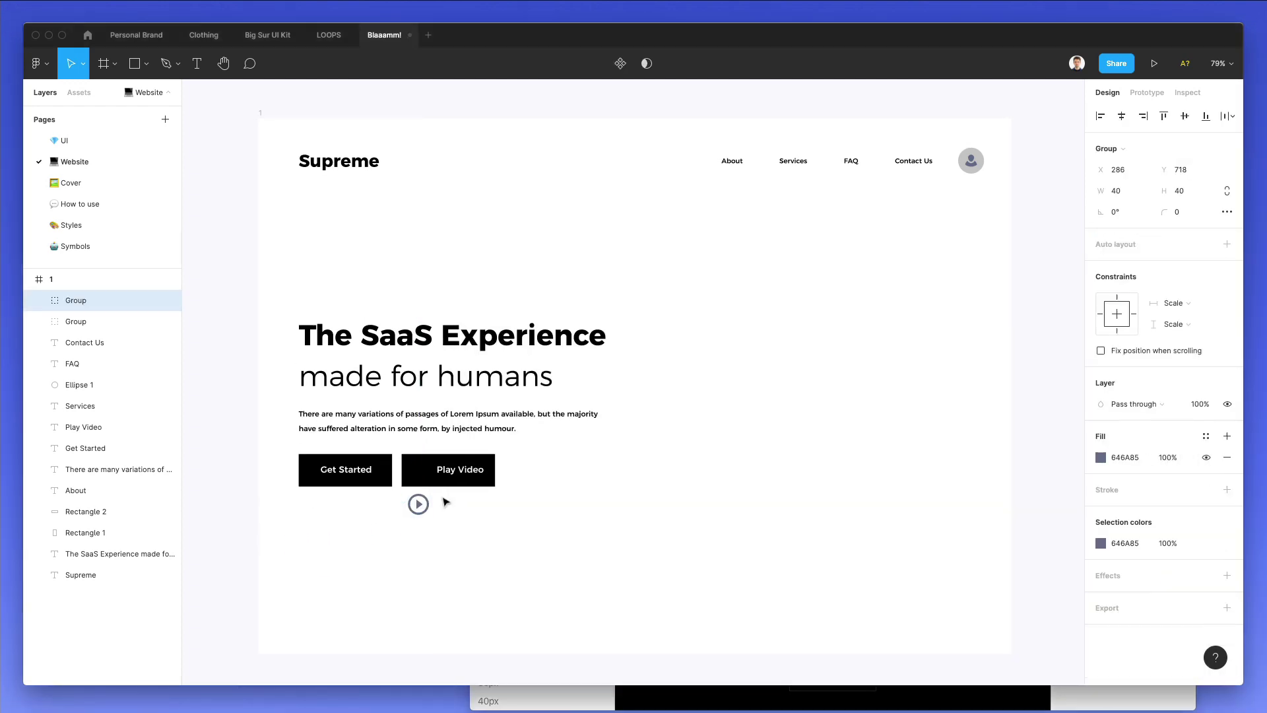
key("i")
left_click(418, 479)
scroll(423, 481, "up", 3)
scroll(423, 480, "up", 5)
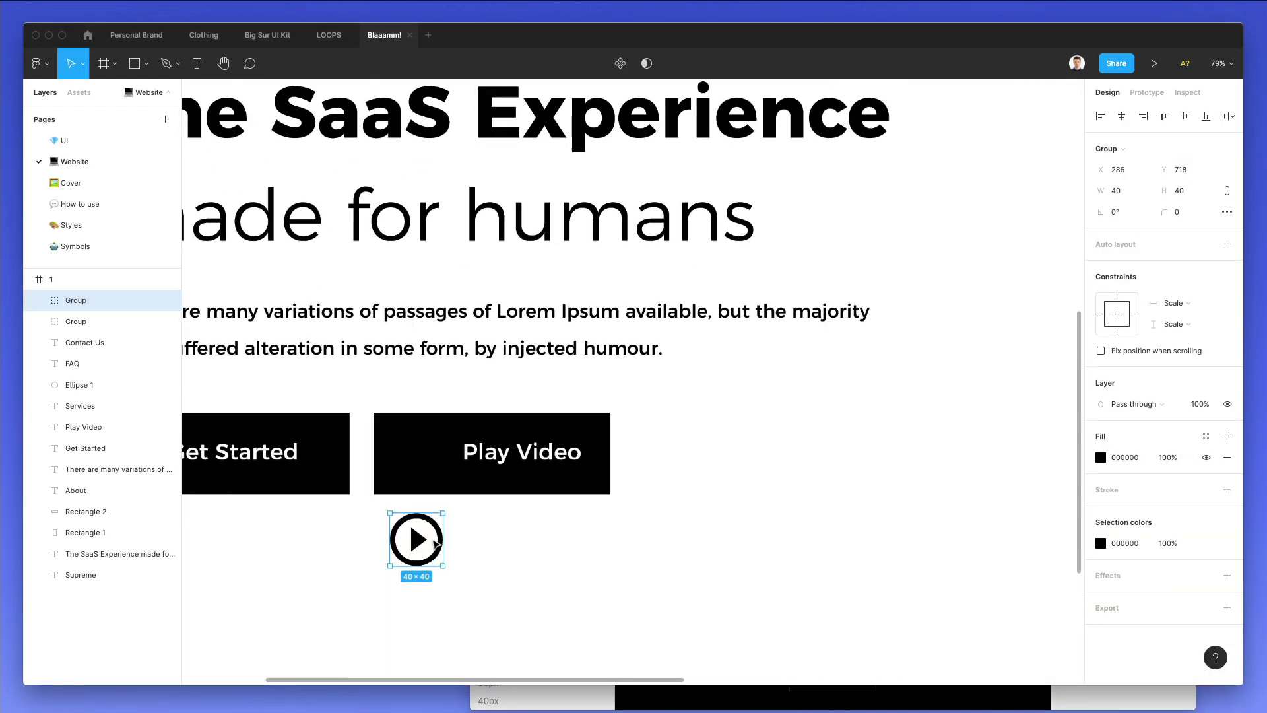
left_click_drag(443, 540, 422, 456)
- Recolour the icon with an eyedropped colour, then size and position it inside the button
key("i")
left_click(430, 387)
left_click_drag(412, 433, 409, 440)
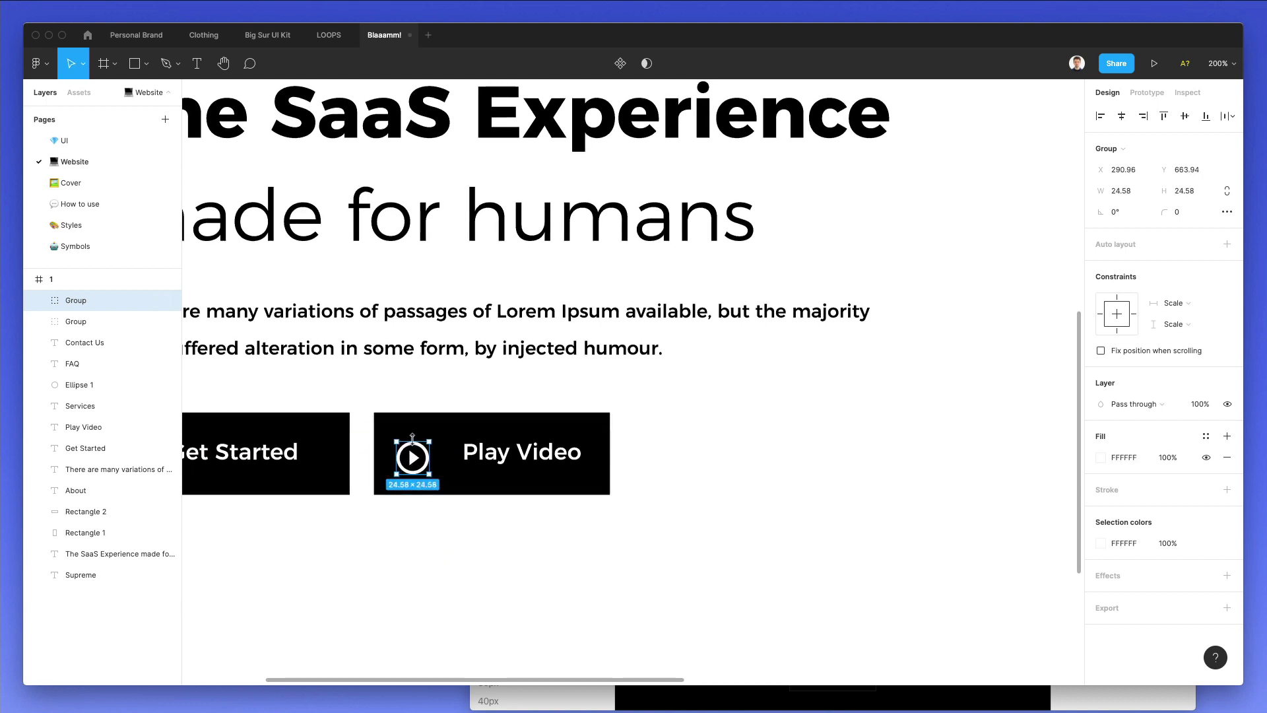
left_click_drag(412, 437, 413, 431)
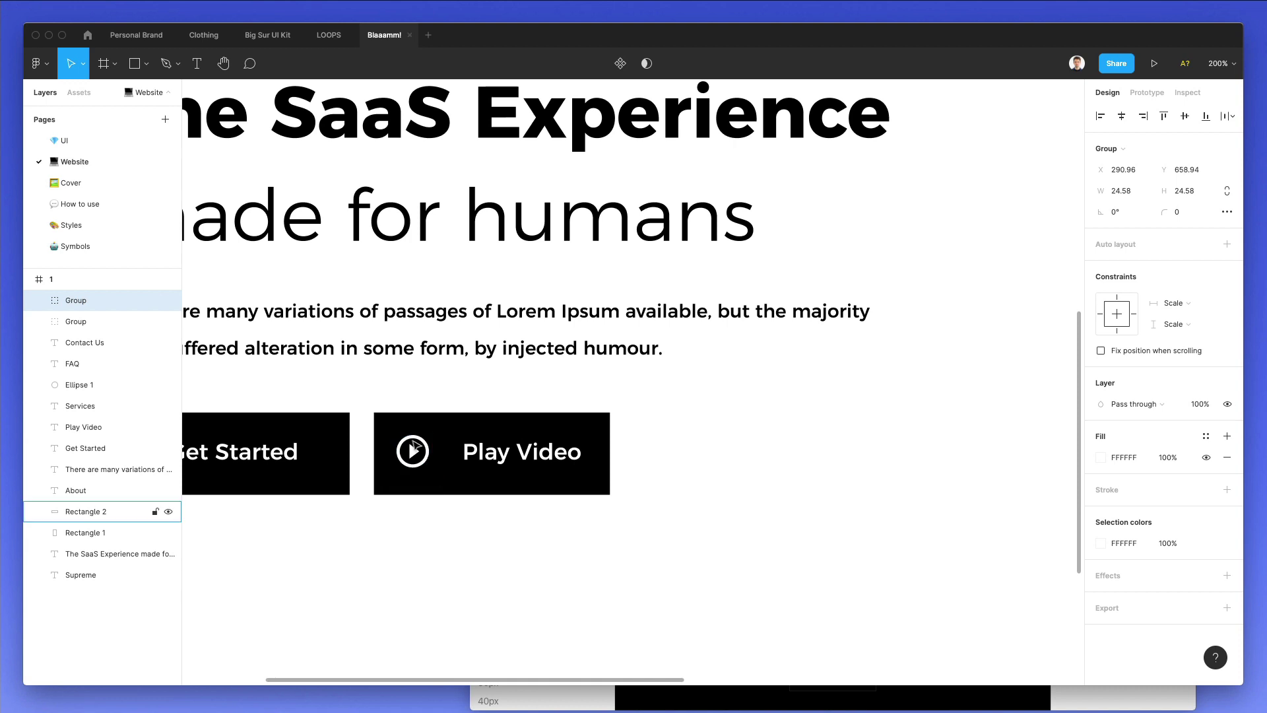
key("Down")
- Give the Play Video rectangle a 1.5 black outline and remove its fill
left_click(505, 452, "shift")
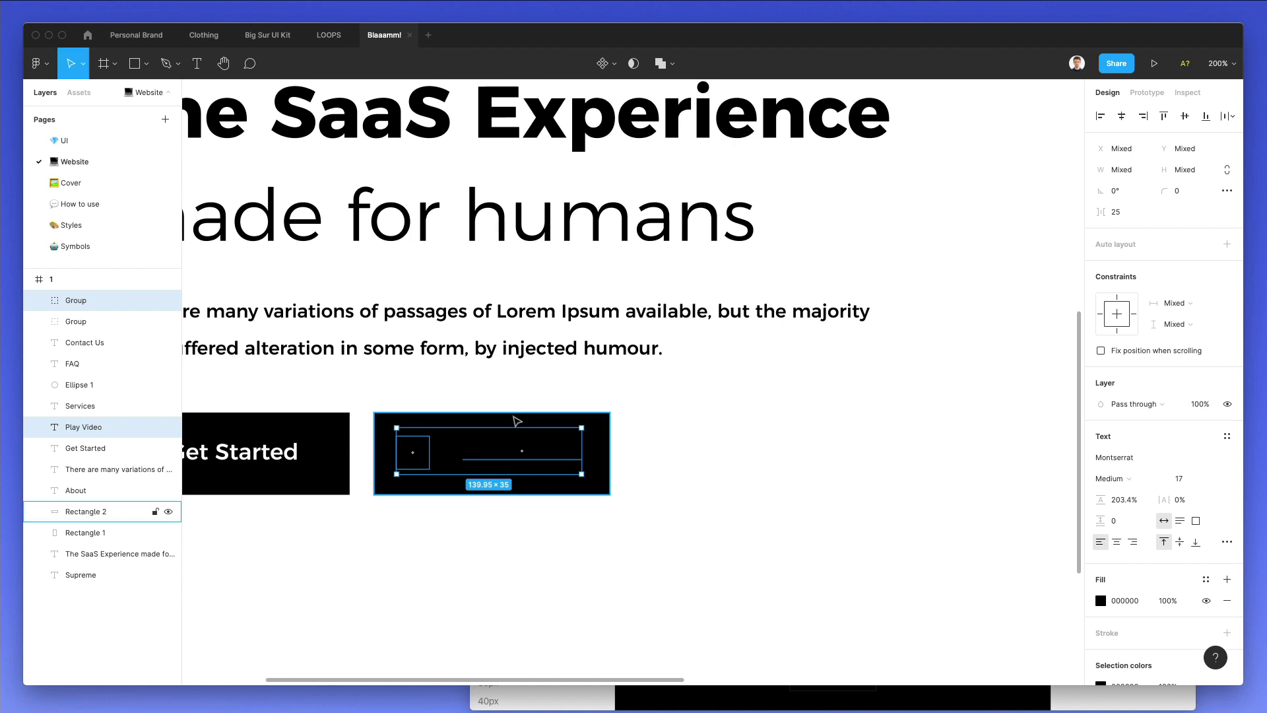
left_click(517, 423)
left_click(1122, 441)
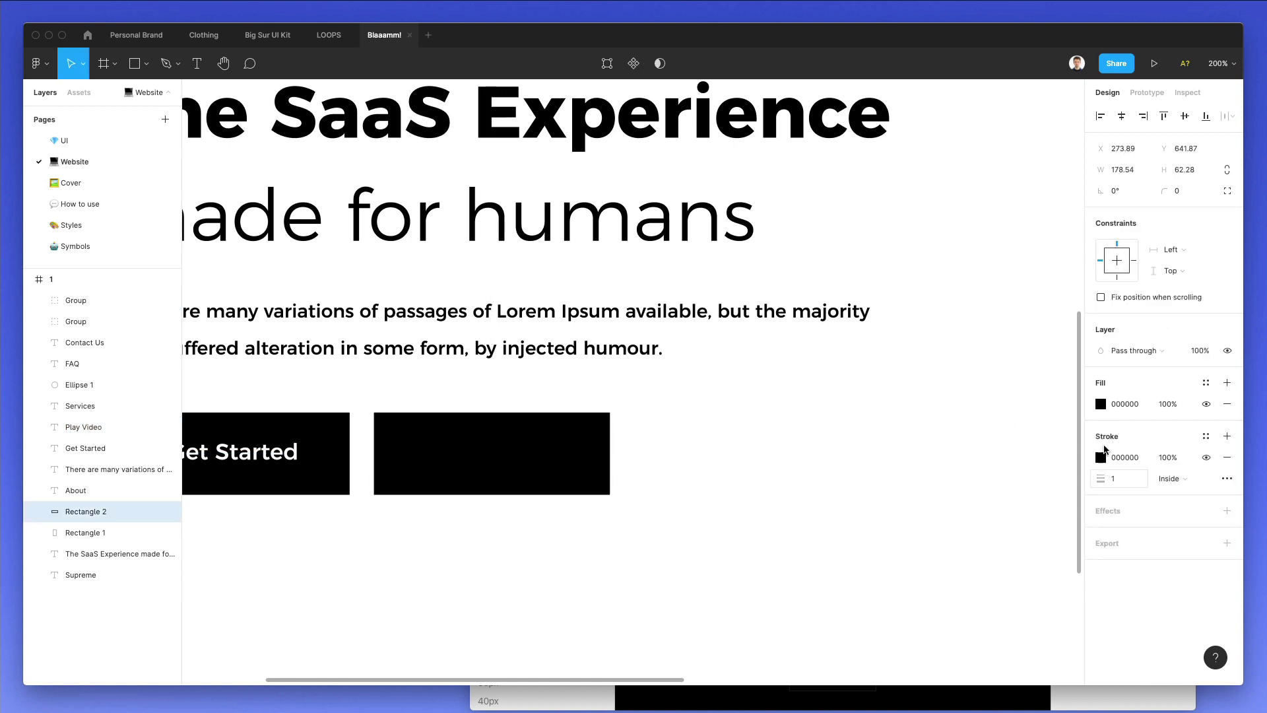
left_click(1227, 404)
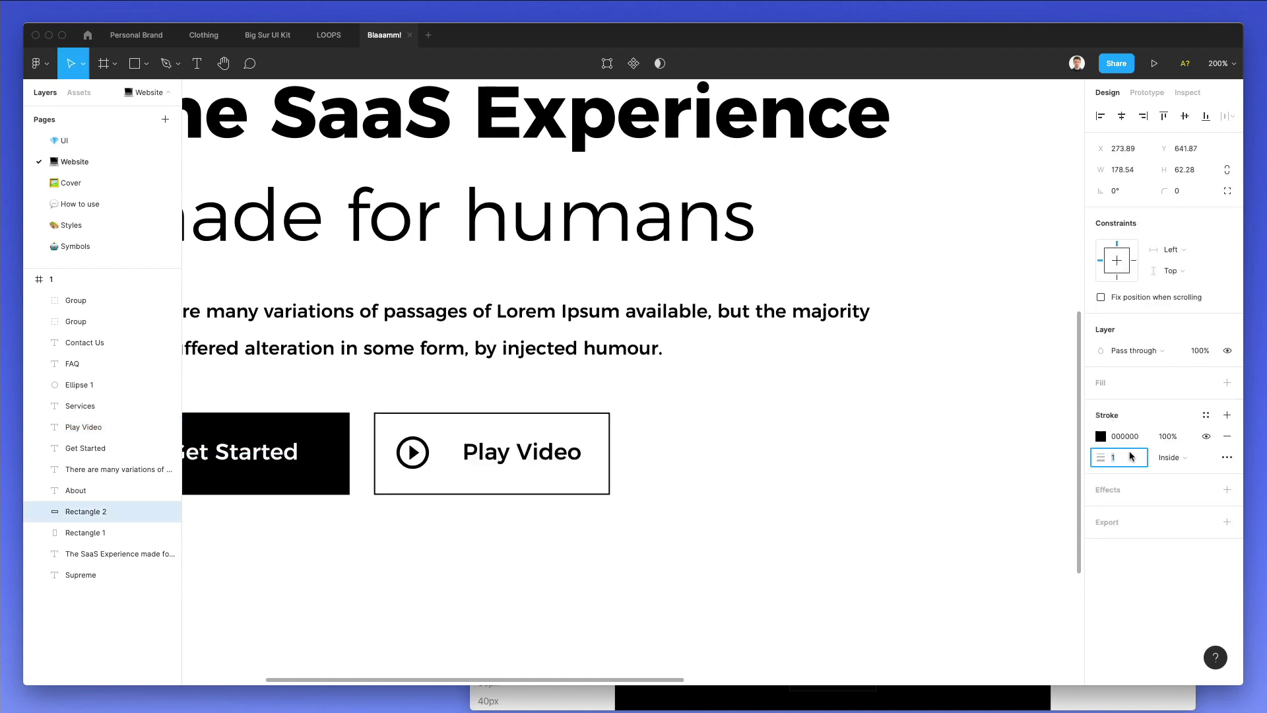
type("1.5")
key("Return")
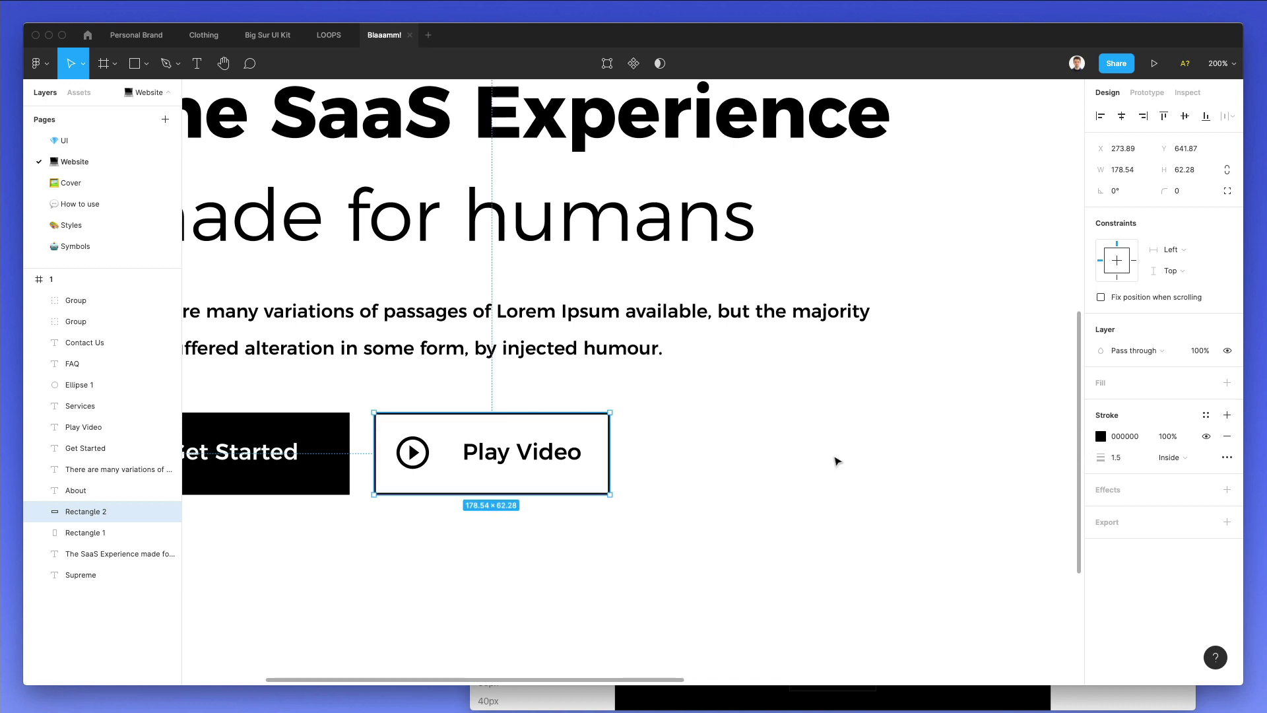
- Nudge the Play Video label into place beside the icon and select icon, label and outline together
left_click(828, 465)
scroll(730, 489, "down", 5)
left_click(602, 466)
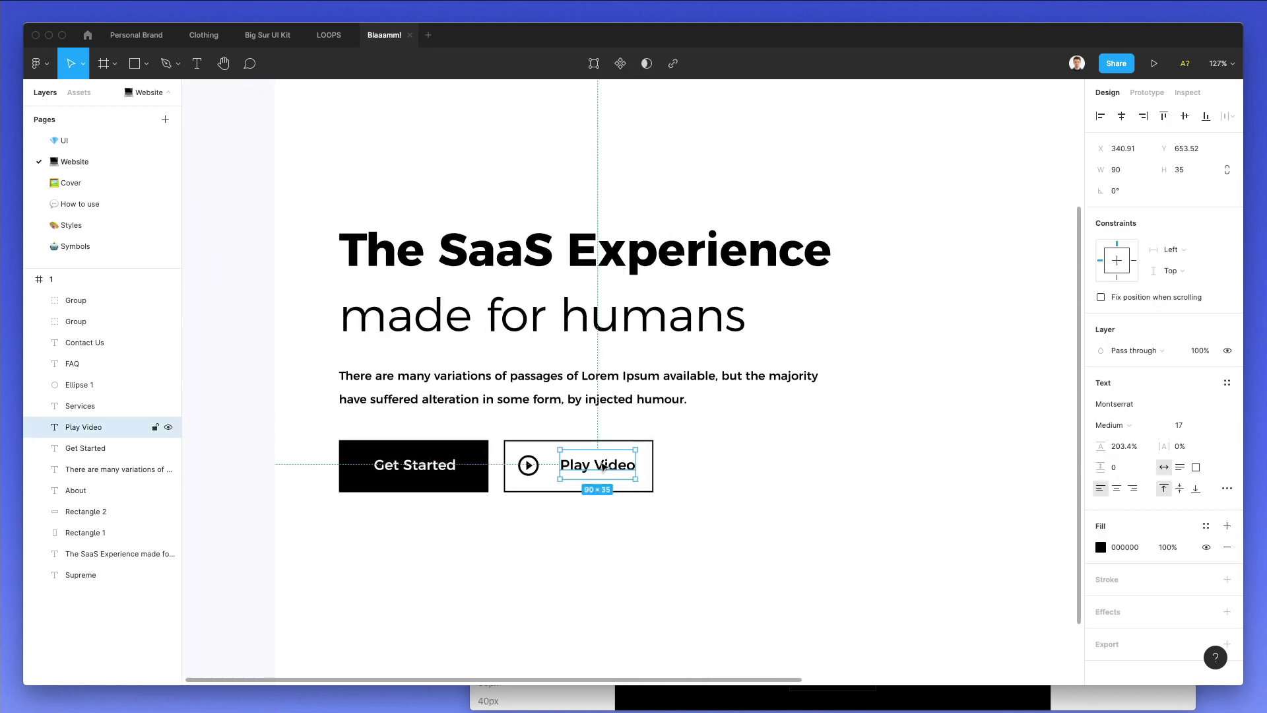
key("Left")
key("Left")
key("Left")
key("Left")
key("Left")
key("Left")
key("Left")
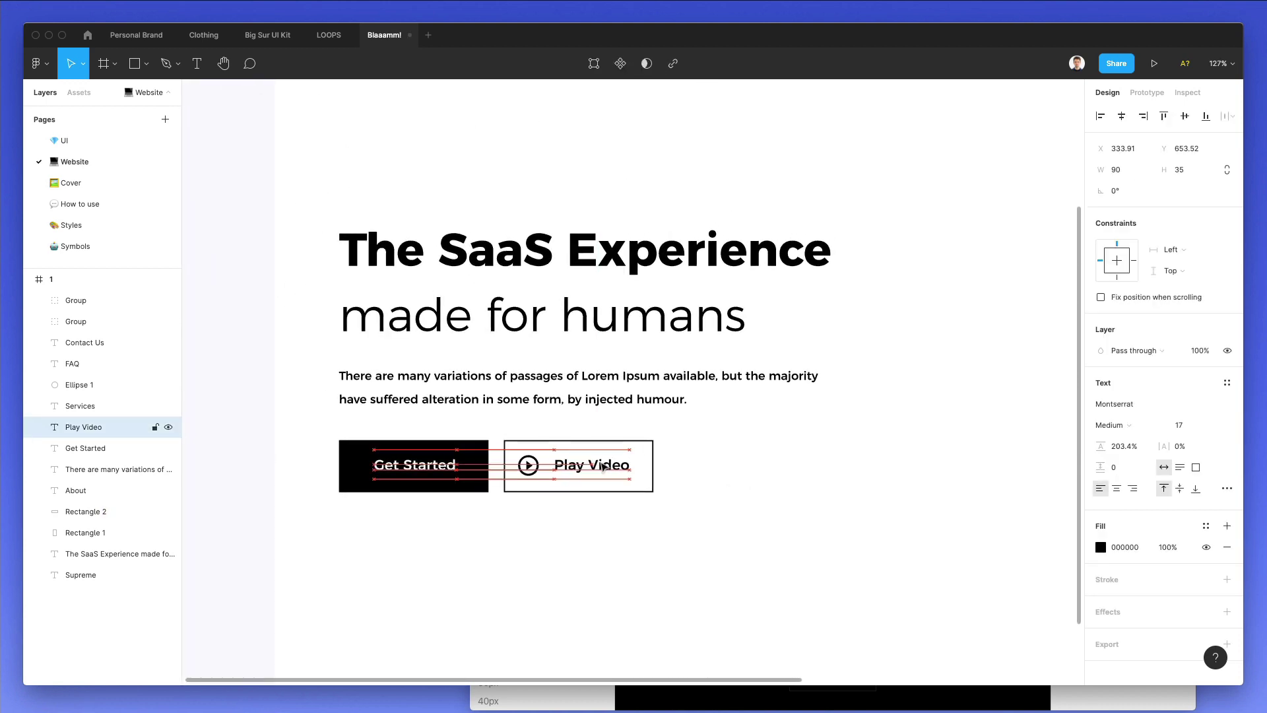
left_click(528, 465, "shift")
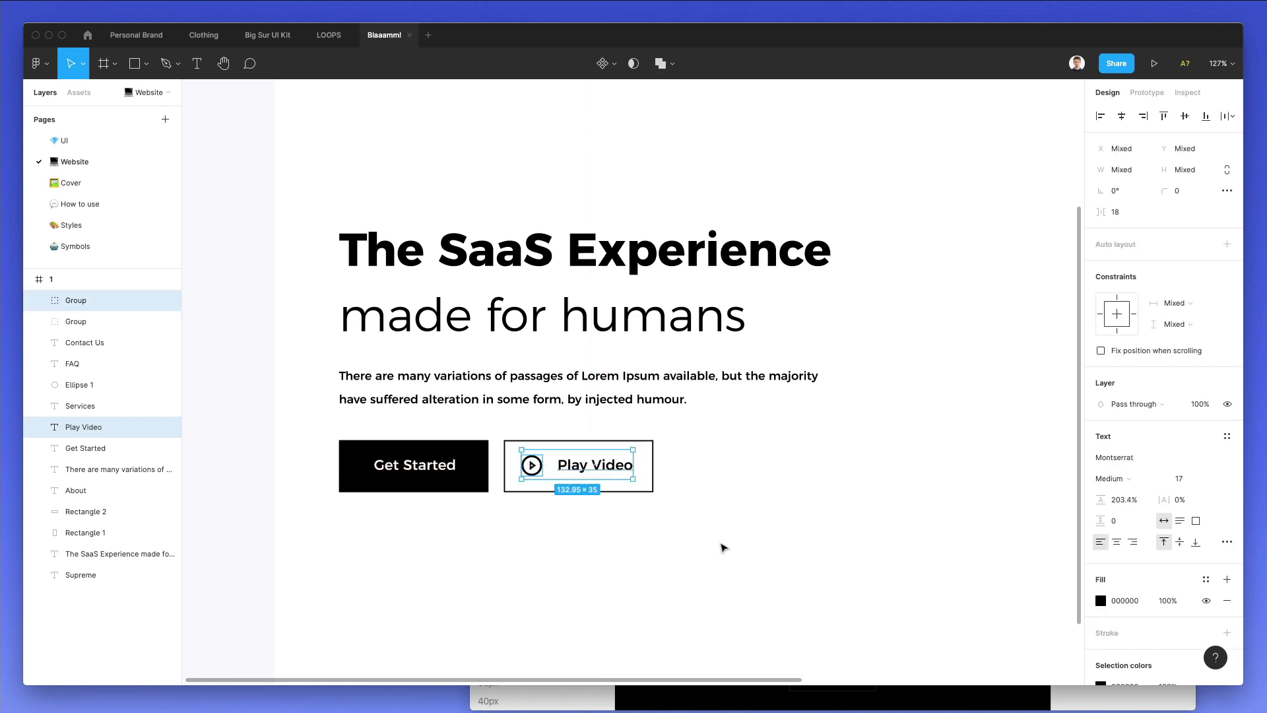
left_click(724, 547)
left_click(575, 464)
key("Right")
key("Right")
key("Right")
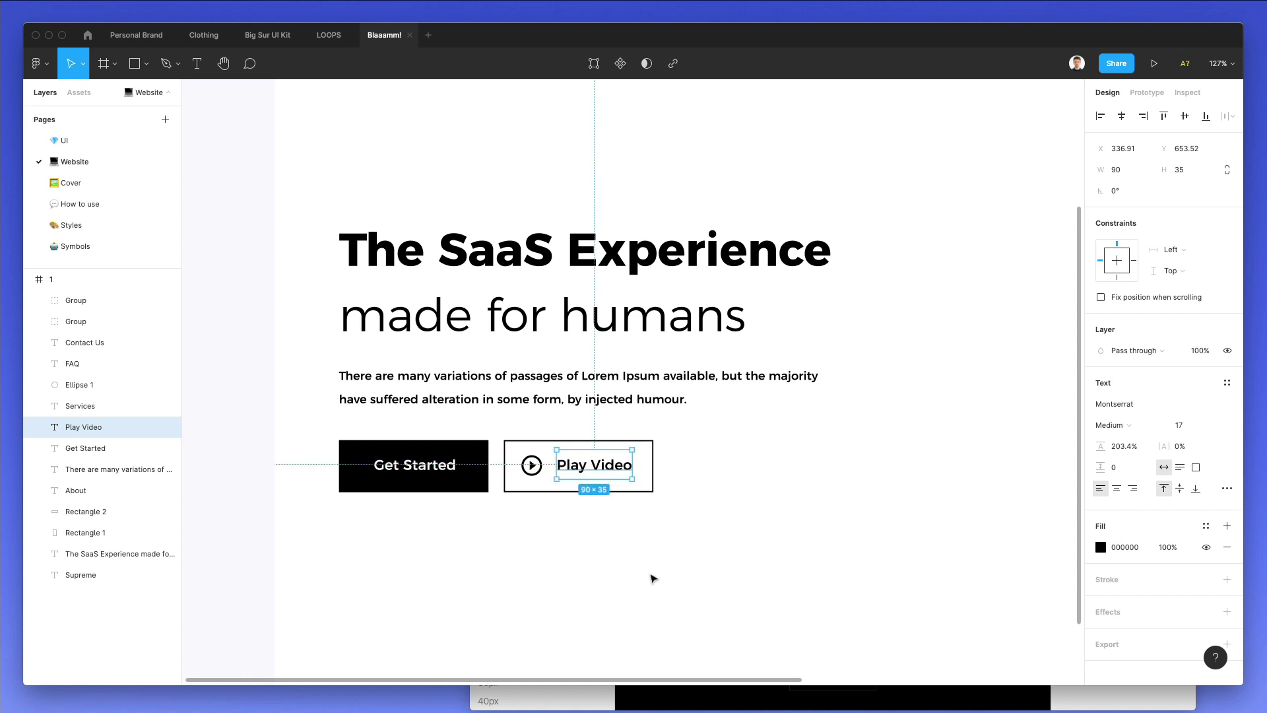
left_click(653, 579)
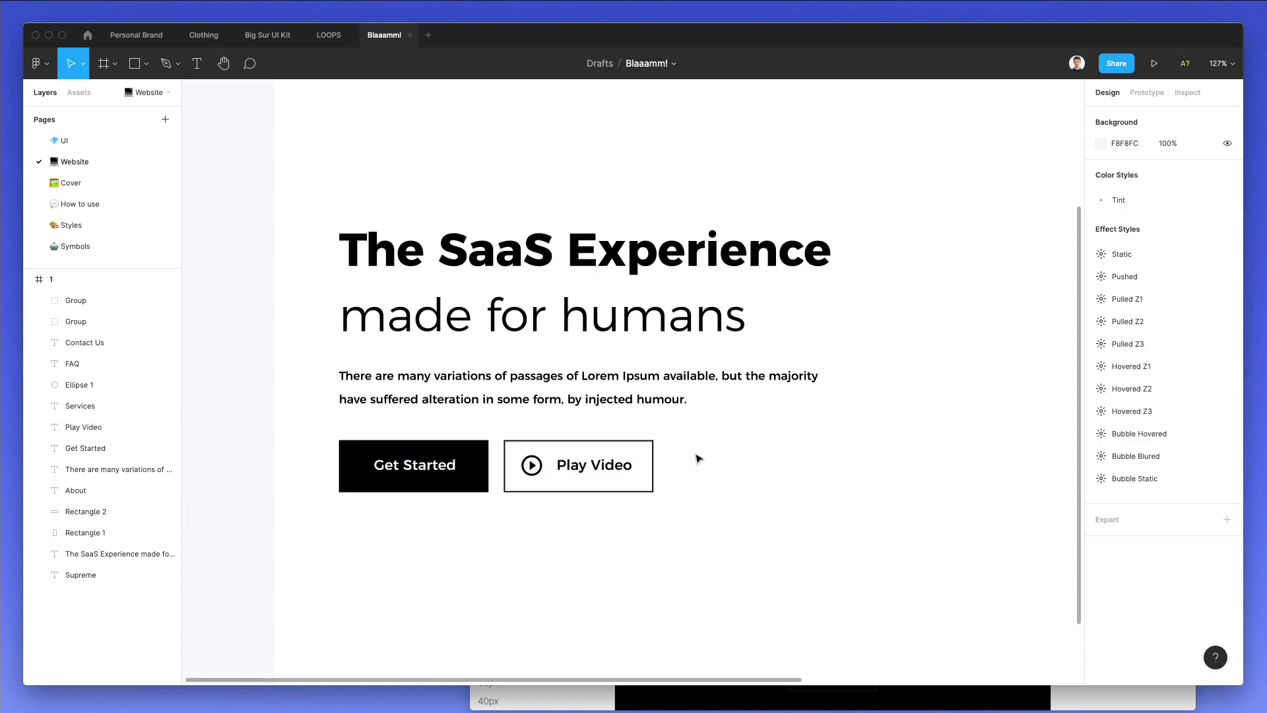
left_click_drag(695, 449, 526, 504)
- Group the Play Video button's icon, label and rectangle together
key("ctrl+g")
left_click(693, 517)
scroll(693, 517, "down", 3)
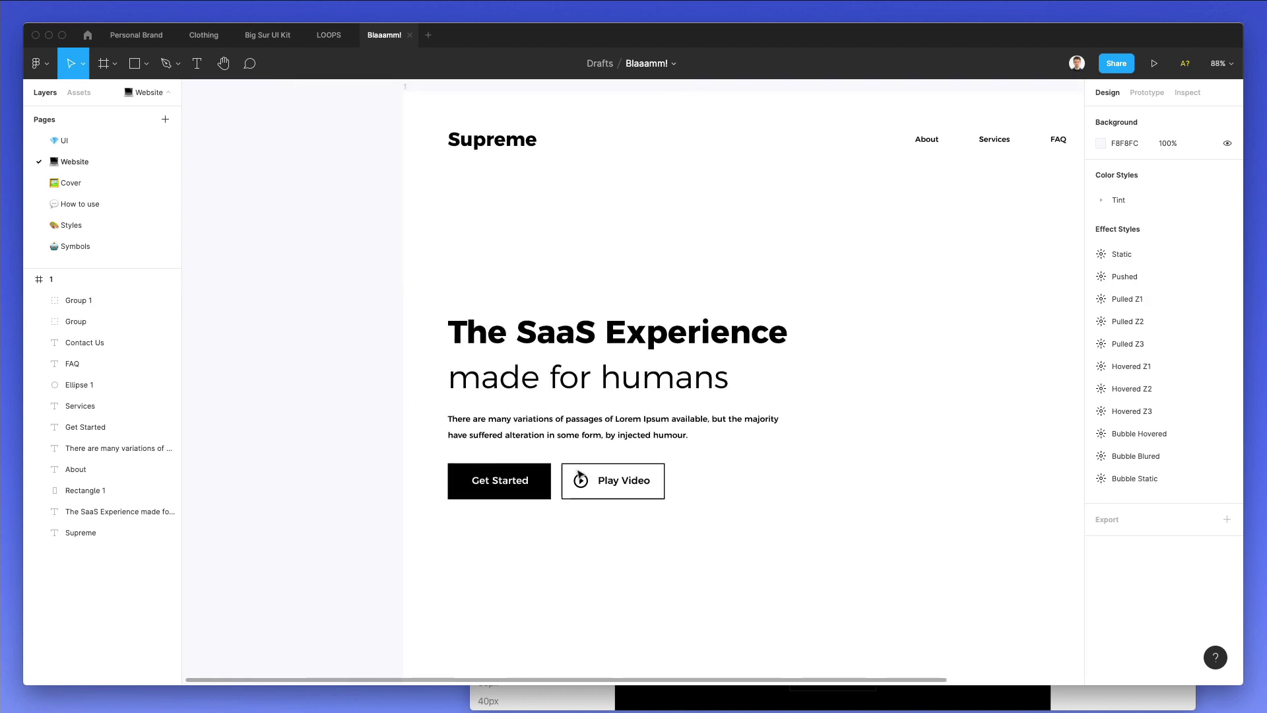
- Give the Get Started and Play Video rectangles a small corner radius
left_click(528, 479)
left_click(654, 488, "shift")
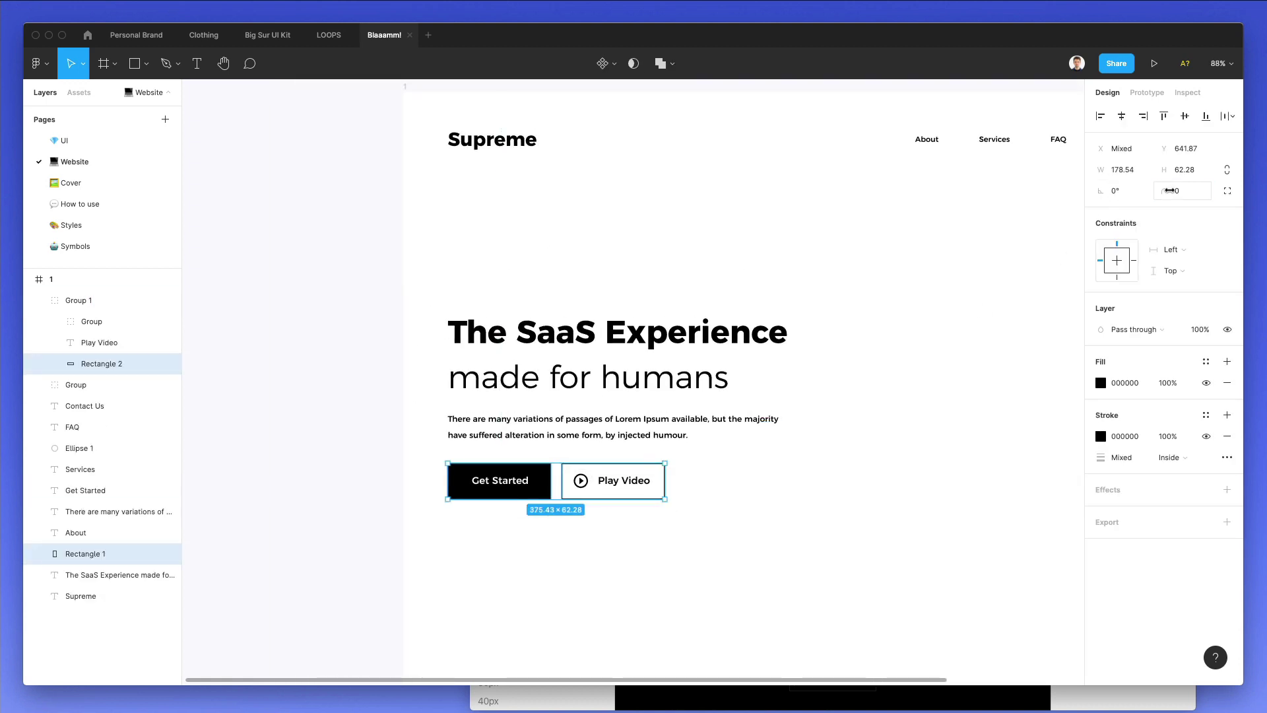
left_click_drag(1170, 190, 1177, 190)
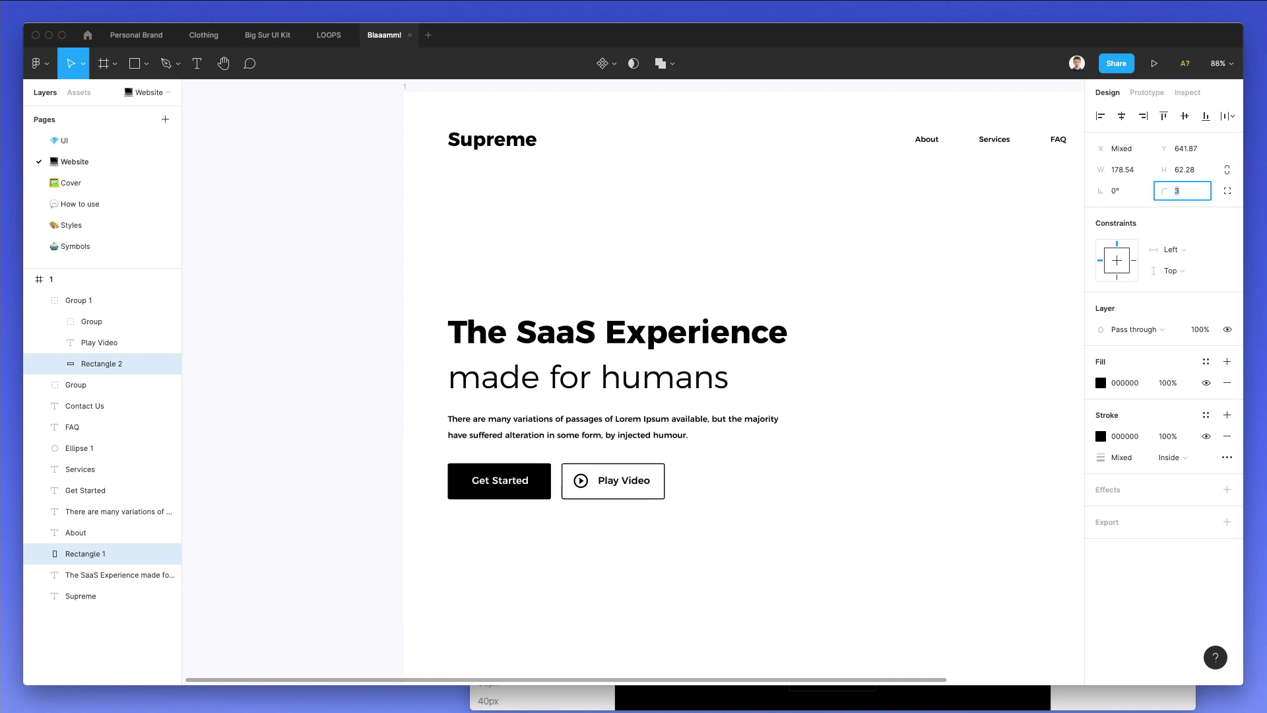
left_click(750, 537)
scroll(750, 537, "right", 4)
scroll(725, 542, "down", 2)
scroll(654, 512, "up", 3)
scroll(652, 513, "right", 2)
scroll(651, 513, "down", 2)
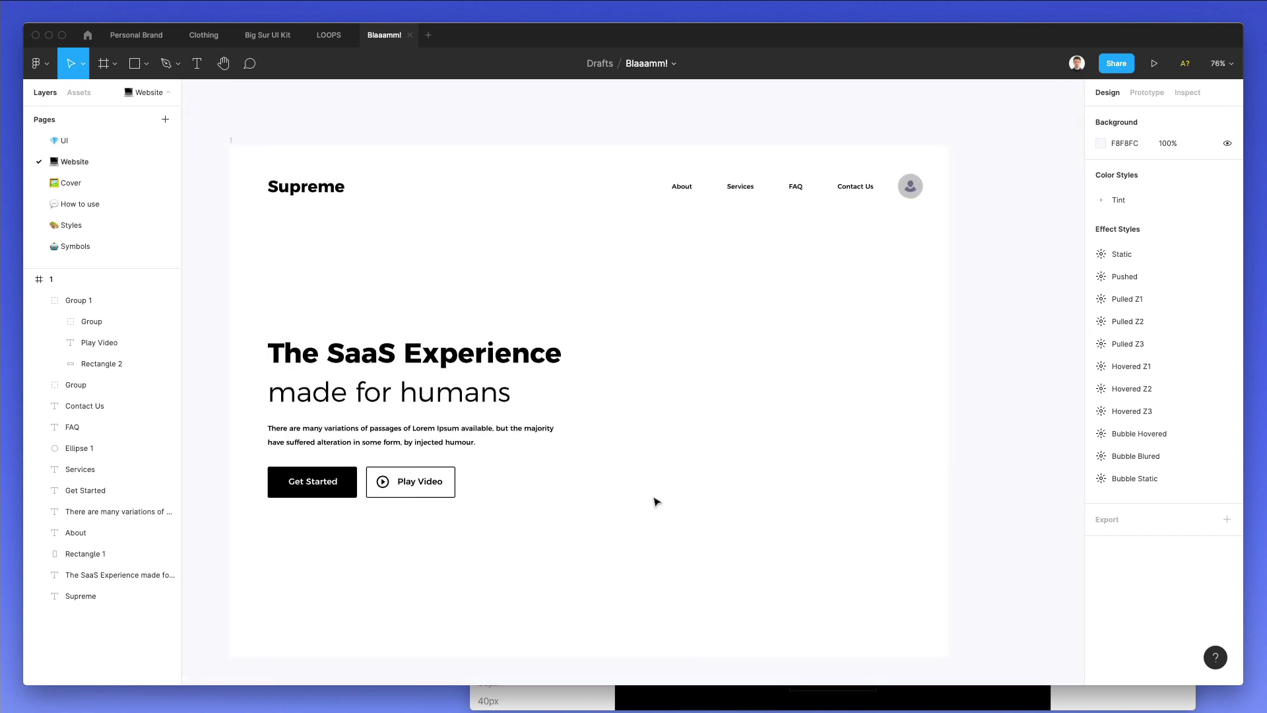
scroll(650, 489, "down", 2)
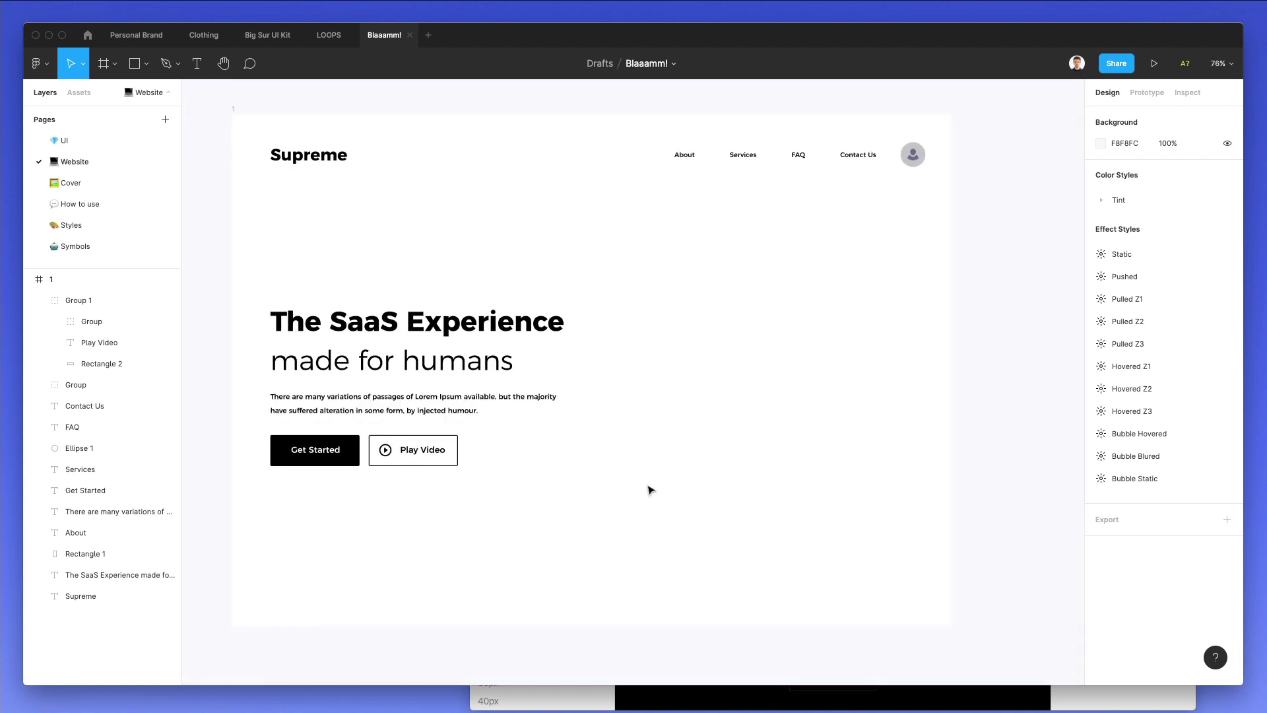
- Draw a grey bar at the hero's bottom and duplicate it into three bars spaced 35 apart
key("r")
left_click_drag(508, 475, 646, 648)
mouse_move(574, 563)
left_mouse_down()
mouse_move(605, 516)
mouse_move(546, 572)
left_mouse_up()
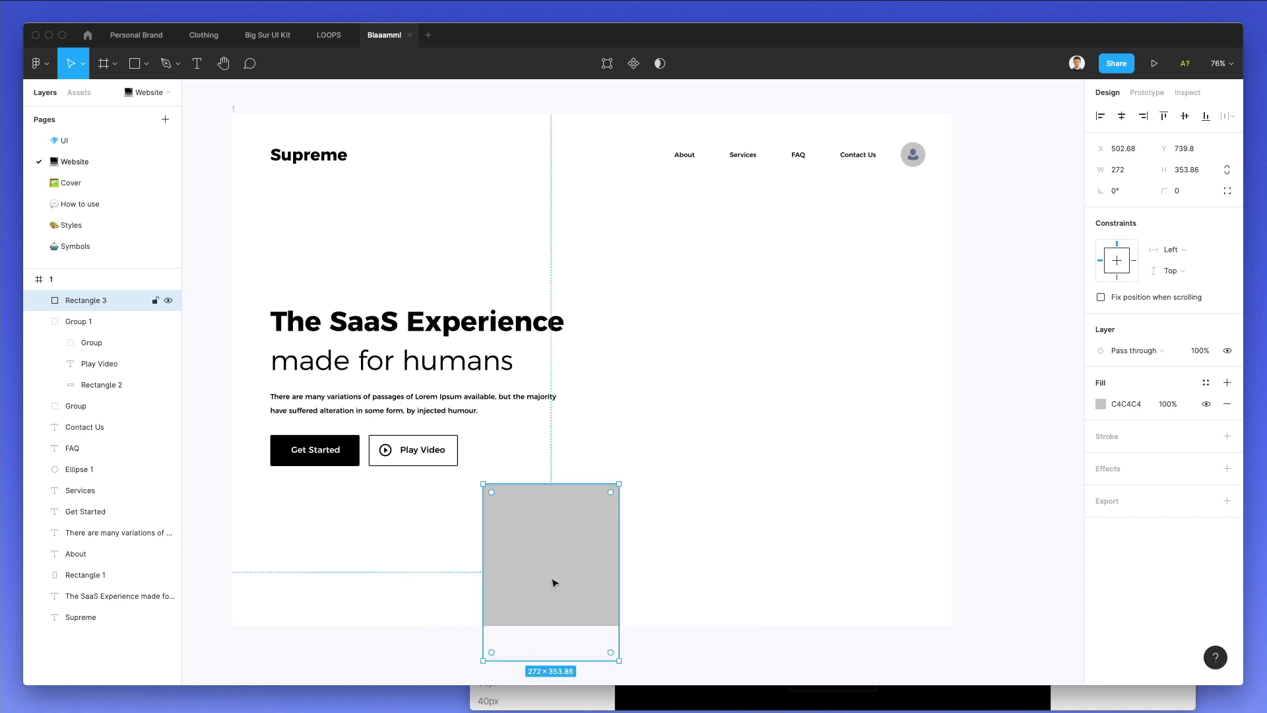
left_click(569, 271)
left_click_drag(607, 532, 891, 552)
left_click_drag(730, 498, 718, 376)
- Make the right-hand grey bar much taller
left_click(897, 492)
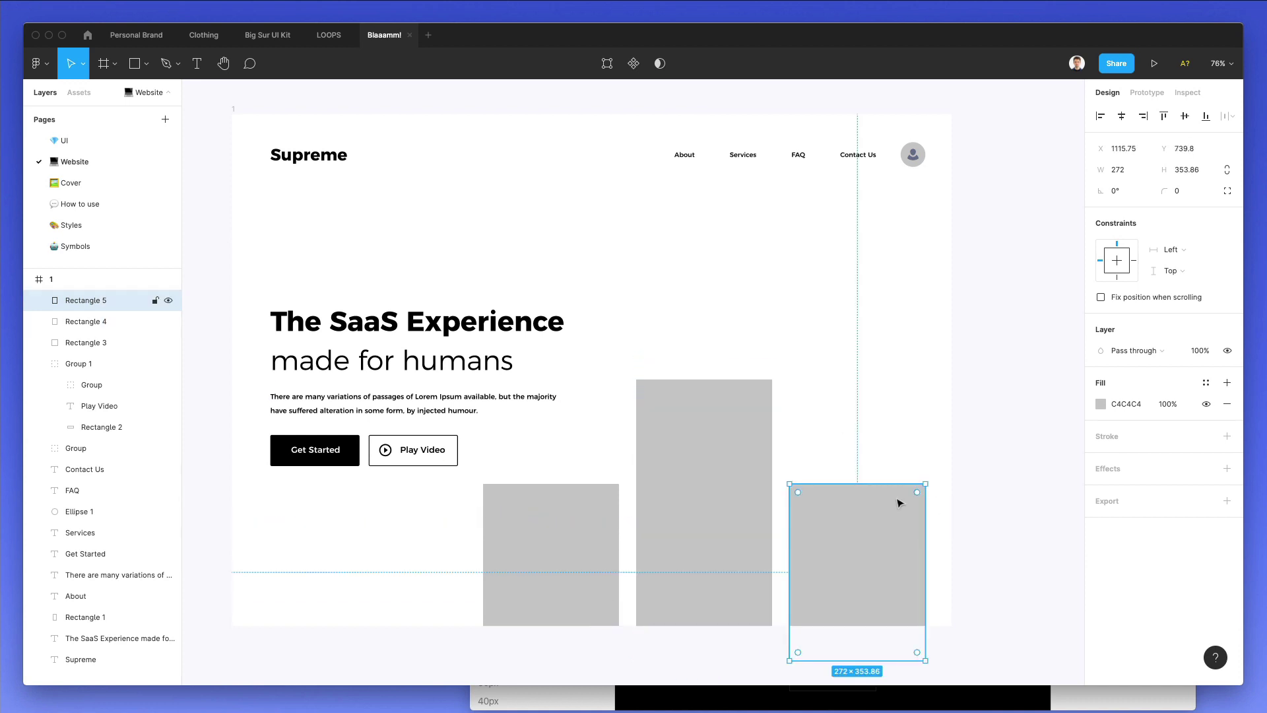
left_click_drag(883, 478, 889, 267)
left_click(901, 238)
scroll(902, 238, "down", 1)
scroll(902, 238, "left", 1)
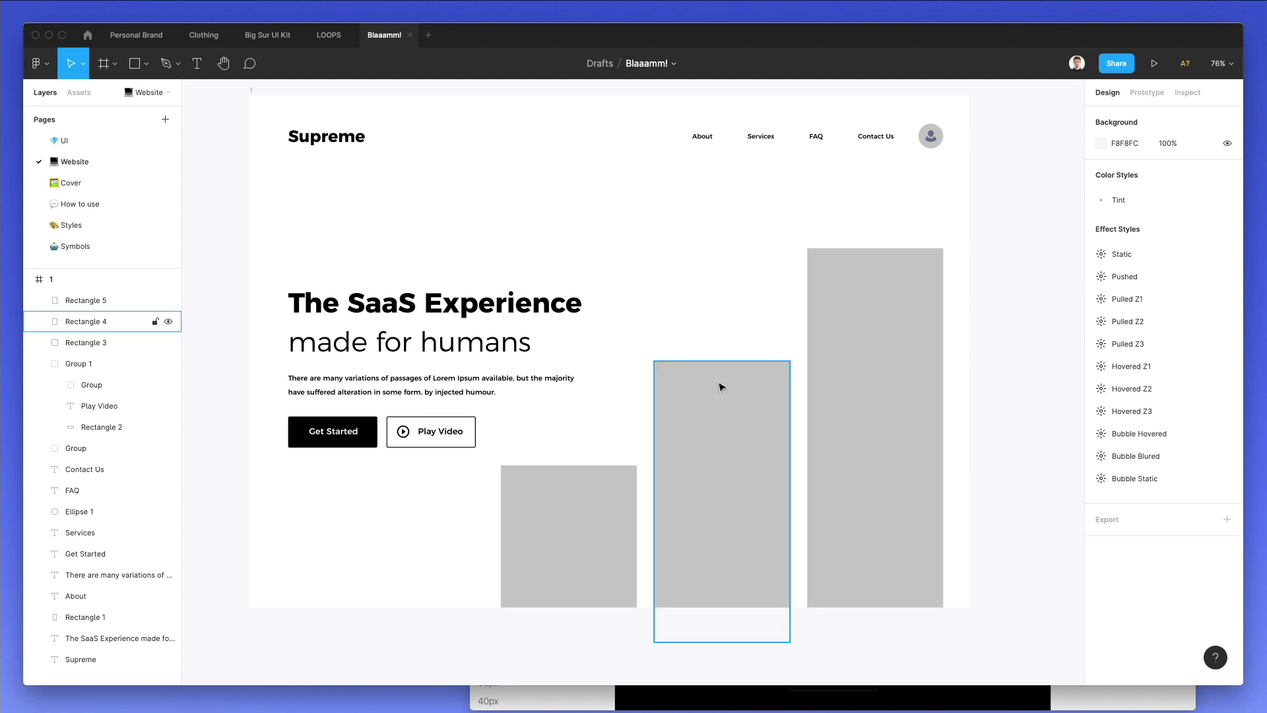
- Shift the hero text block slightly upward
left_click_drag(297, 284, 520, 441)
key("shift+Up")
key("shift+Up")
key("shift+Up")
key("shift+Up")
key("shift+Up")
key("shift+Up")
key("shift+Up")
key("shift+Up")
key("shift+Up")
key("shift+Up")
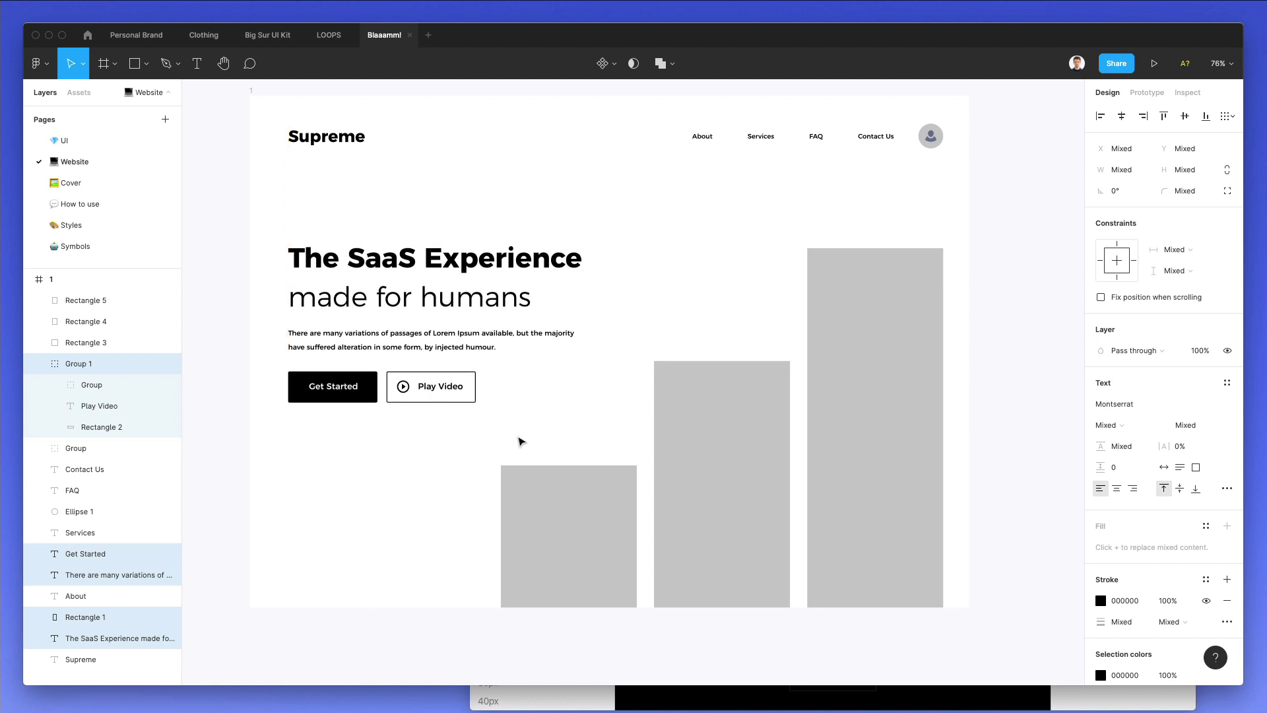
key("shift+Down")
left_click_drag(602, 428, 646, 444)
- Stretch all three grey bars taller together
left_click_drag(821, 500, 881, 535)
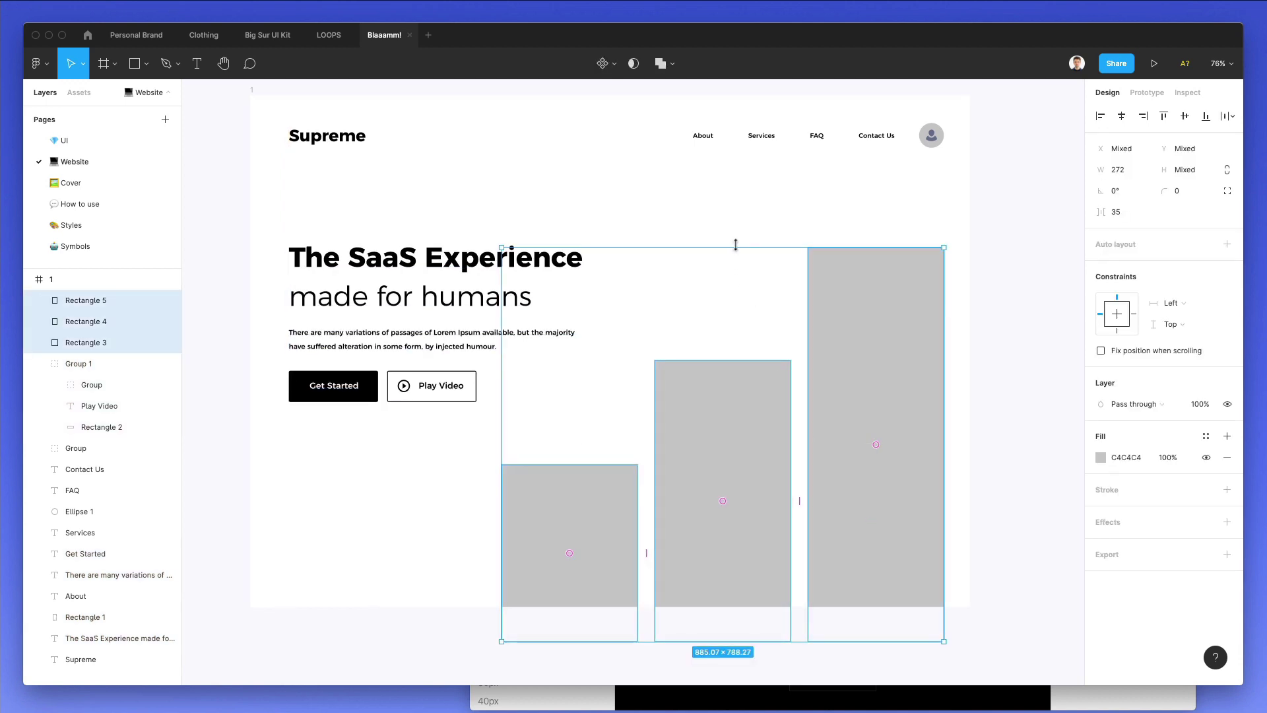
left_click_drag(741, 249, 741, 206)
left_click(729, 185)
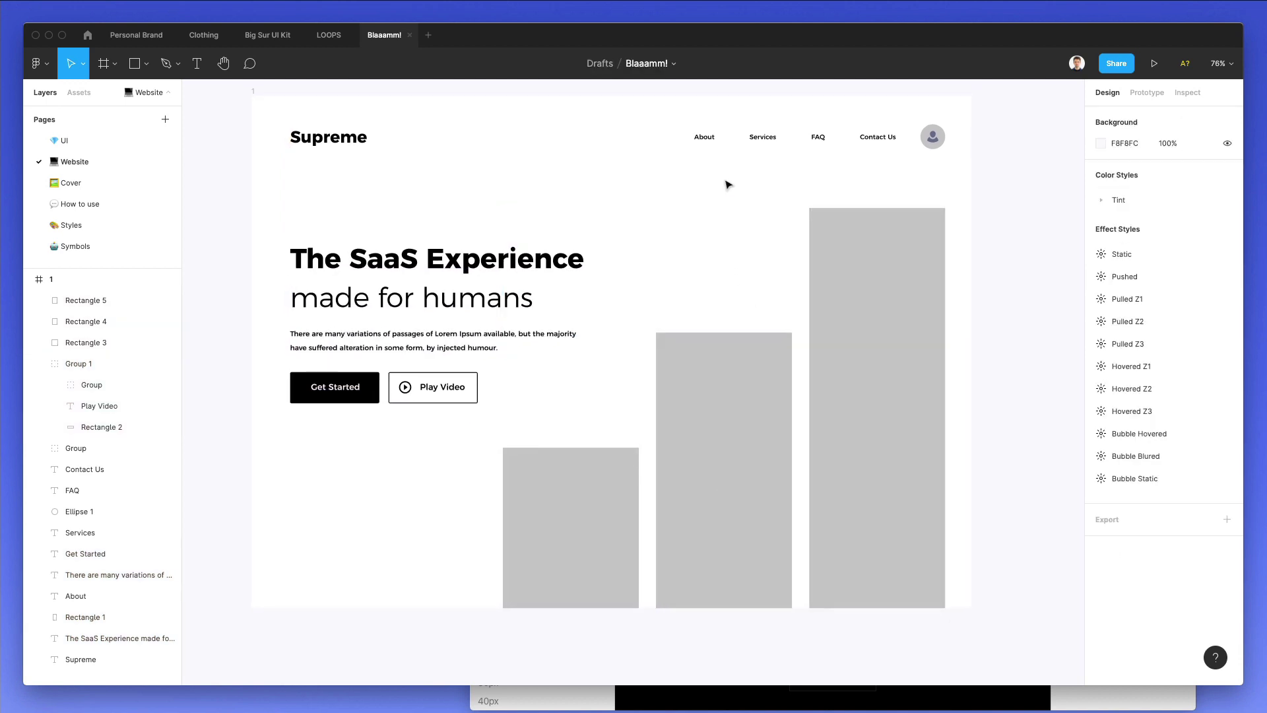
left_click(555, 523)
left_click(617, 391)
- Duplicate the Play Video button below the hero and remove its icon and label
scroll(328, 495, "up", 3)
left_click_drag(536, 317, 419, 462)
double_click(385, 492)
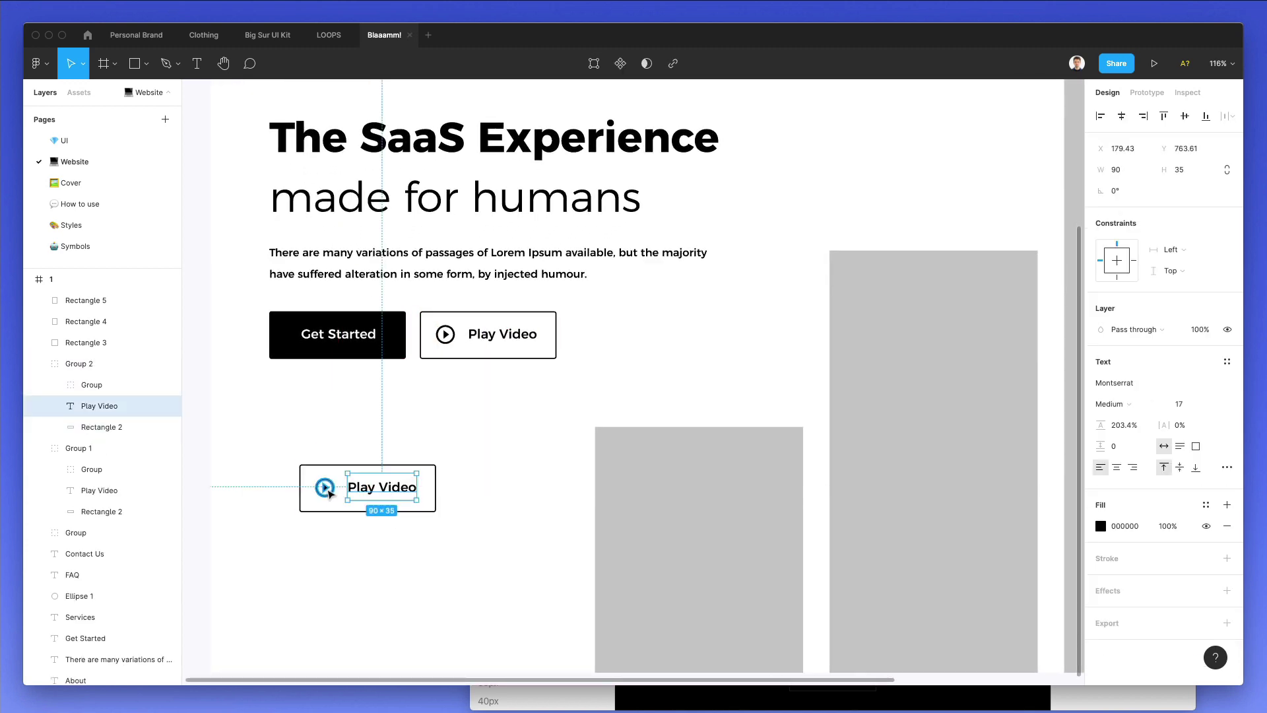
left_click(322, 487, "shift")
key("Delete")
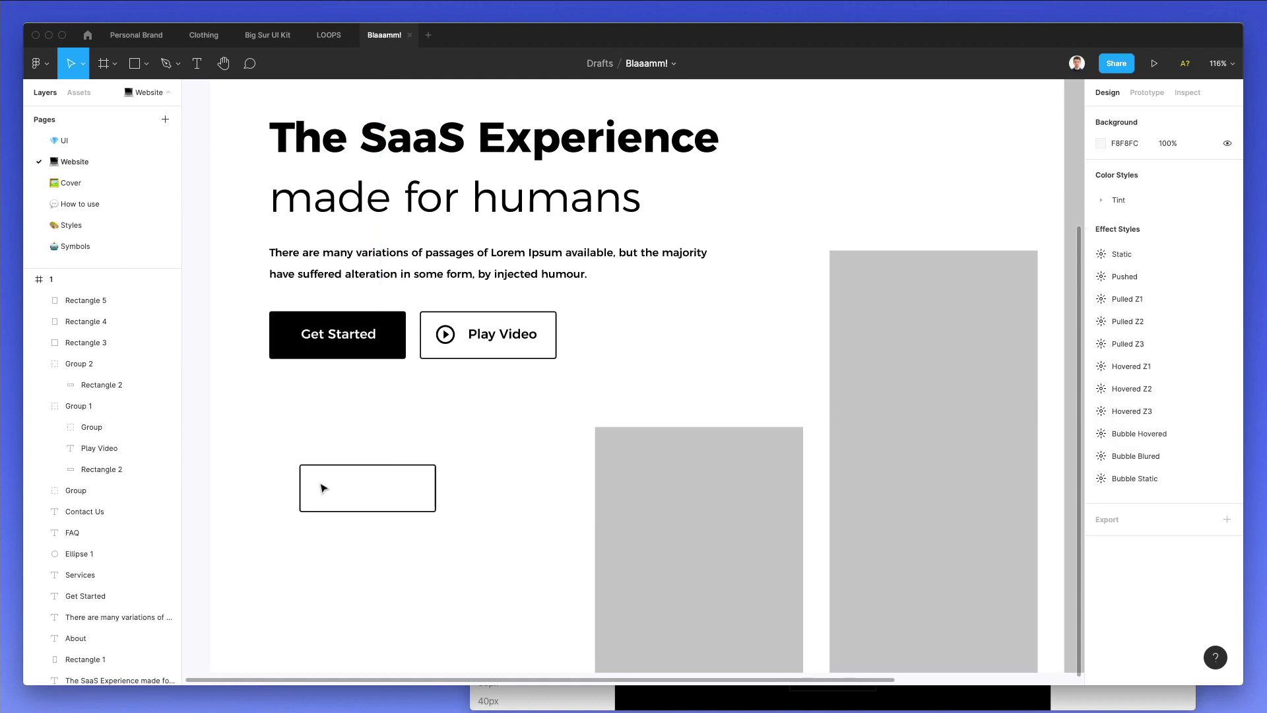
- Shrink the empty outline into a narrow tall pill with corner radius 47
left_click(406, 472)
left_click_drag(437, 465, 332, 456)
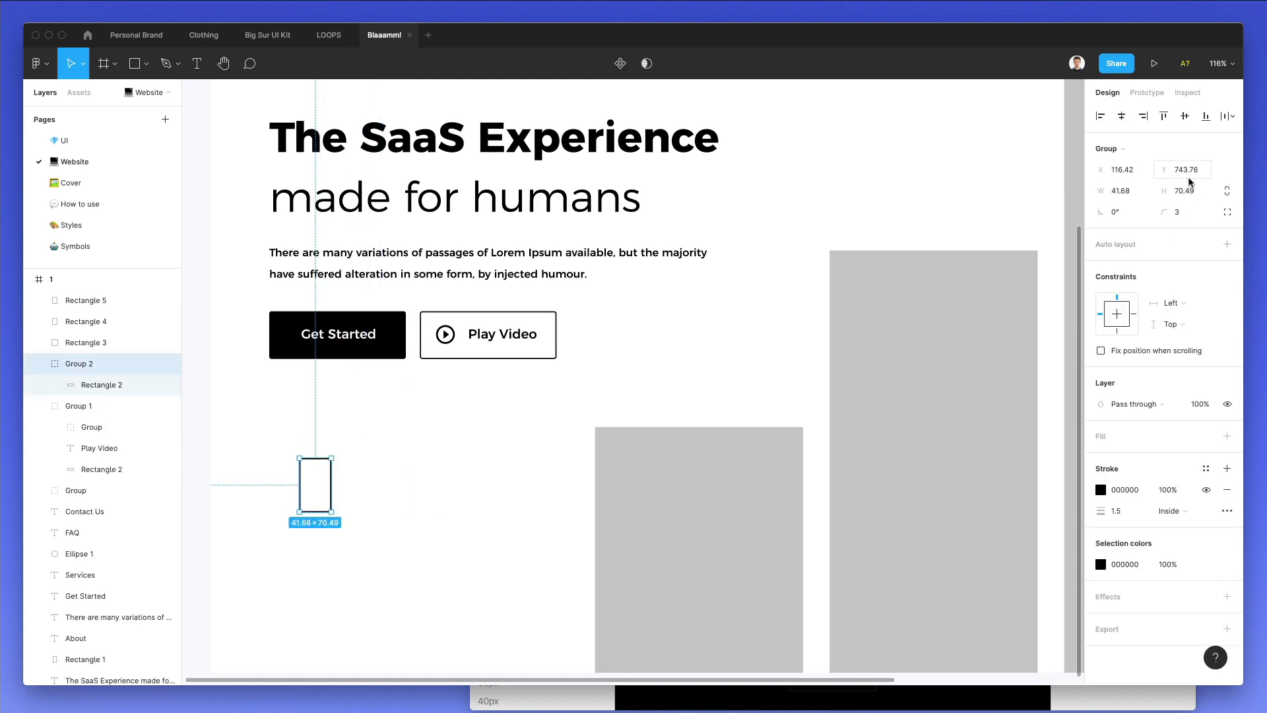
left_click(1183, 212)
type("47")
key("Return")
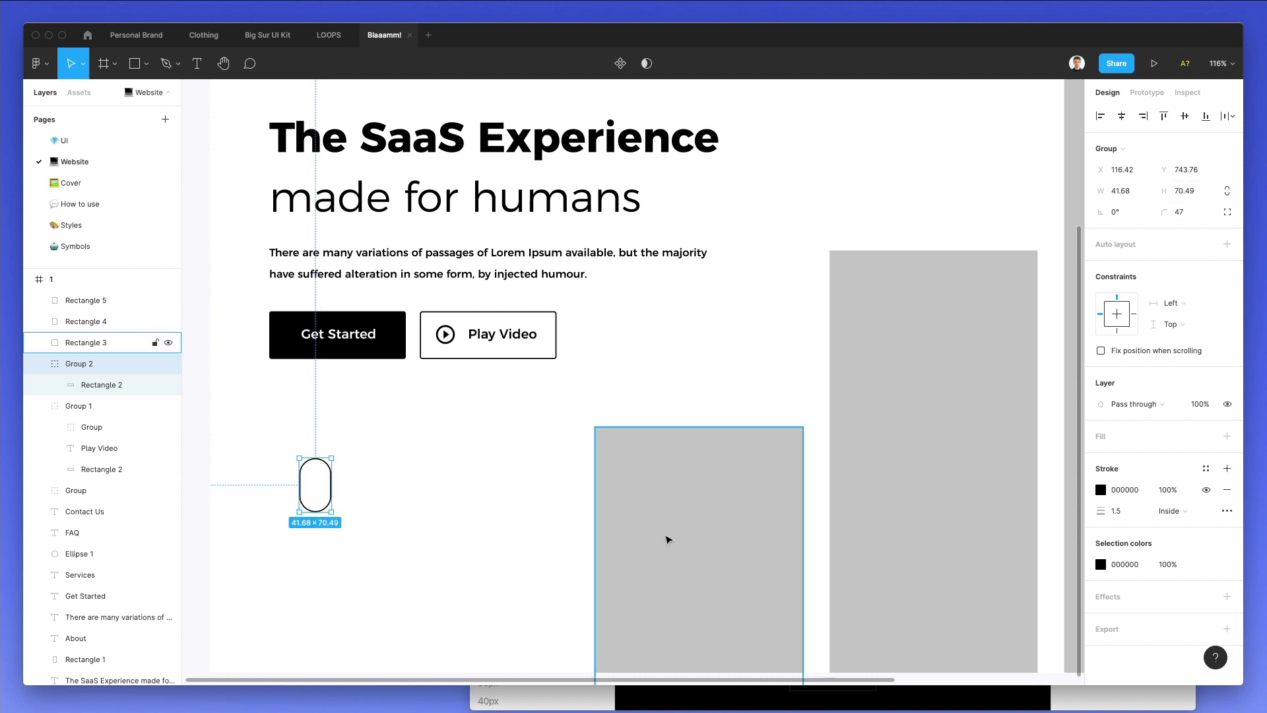
left_click(569, 529)
scroll(315, 495, "up", 5)
- Draw a short vertical line inside the pill with stroke weight 2
key("l")
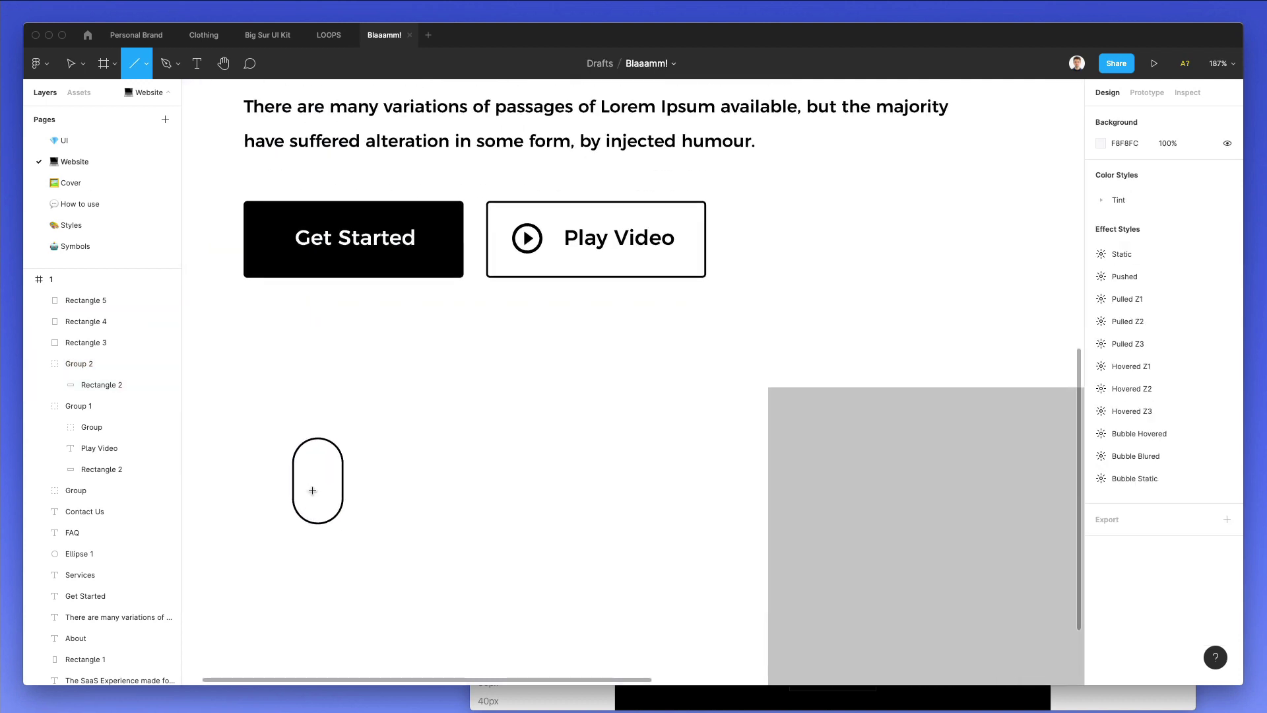
left_click_drag(317, 451, 316, 476)
left_click(1120, 457)
type("2")
key("Return")
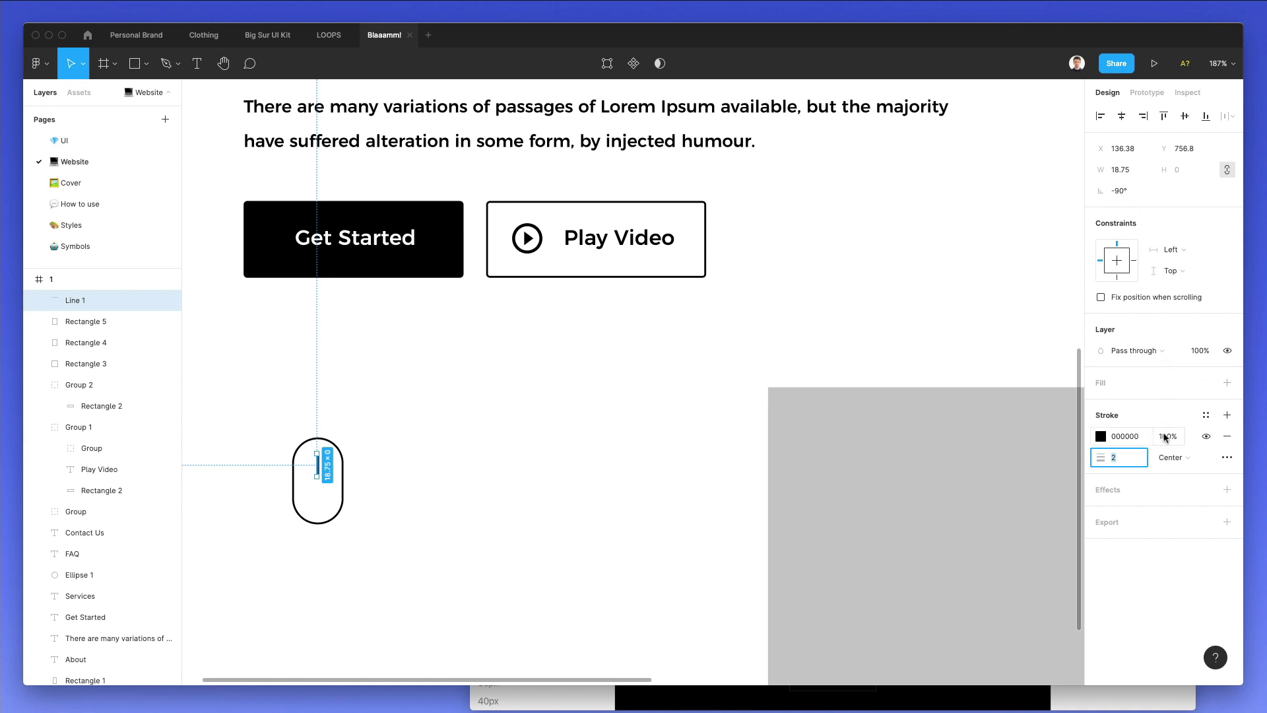
- Give the inner line a round join and rounded caps
left_click(1227, 458)
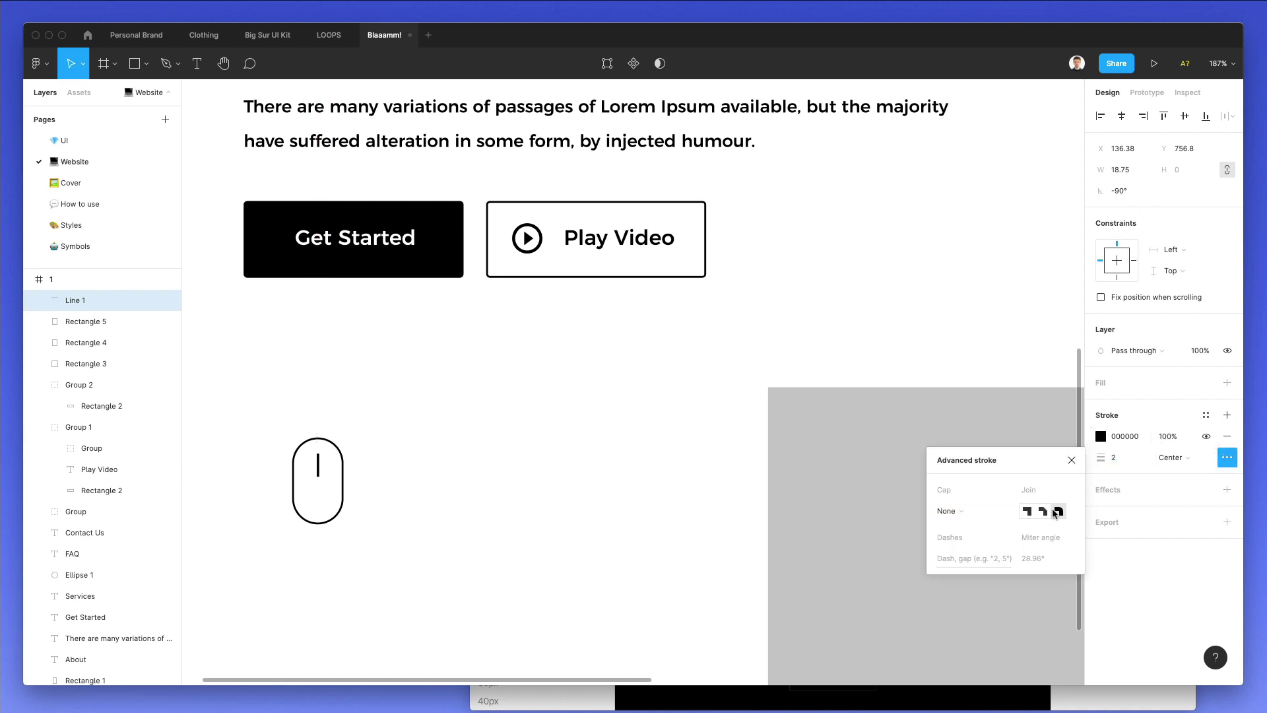
left_click(467, 459)
left_click(321, 462)
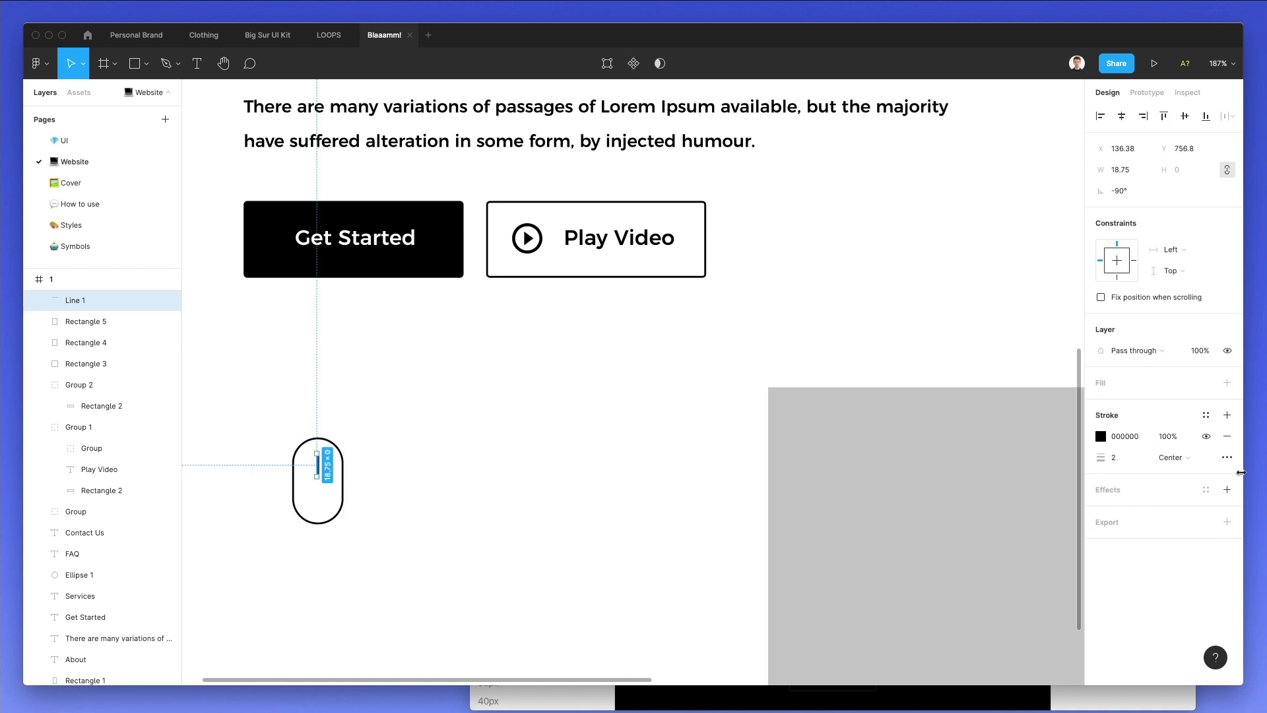
left_click(1227, 458)
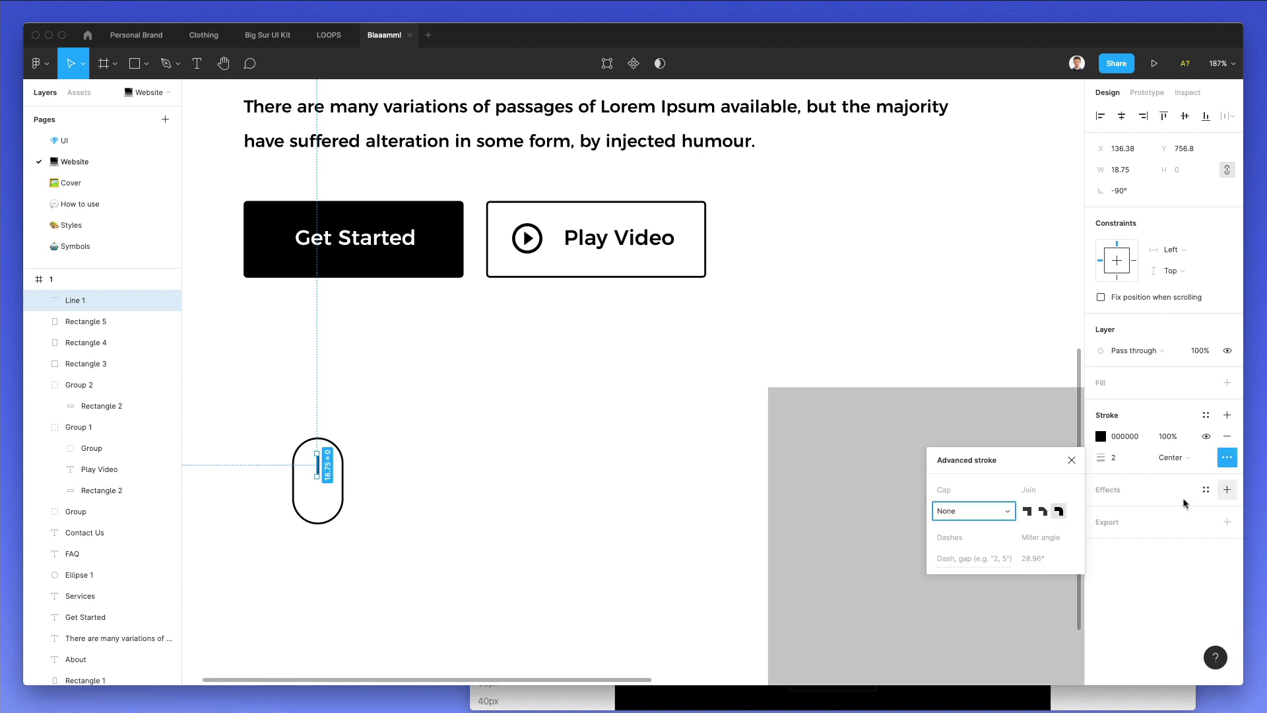
left_click(1059, 511)
left_click(950, 510)
left_click(957, 527)
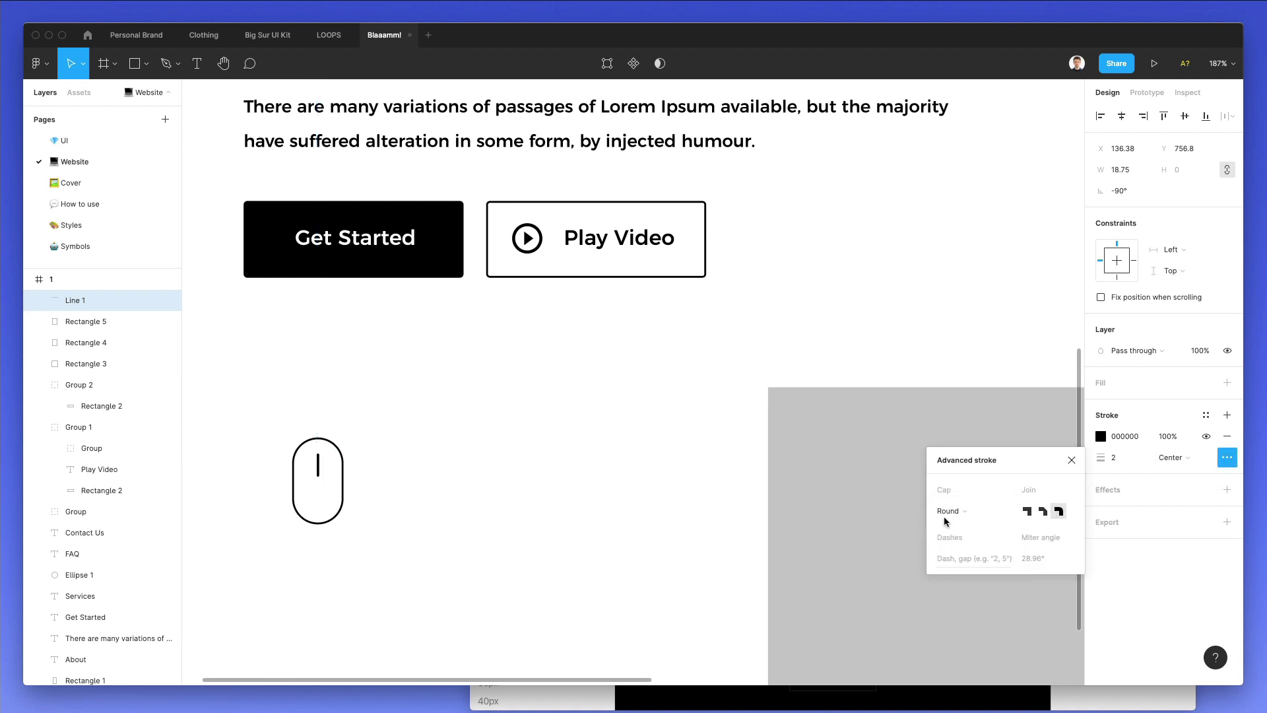
left_click(569, 487)
- Group the line and pill into one mouse icon and shift it slightly right
left_click_drag(388, 443, 293, 525)
scroll(313, 512, "down", 5)
left_click(343, 506)
left_click_drag(344, 466, 389, 533)
left_click(344, 468)
key("ctrl+g")
left_click(382, 533)
left_click_drag(317, 497, 379, 498)
left_click(406, 482)
- Set the pill outline's stroke weight to 2
left_click(374, 499, "ctrl")
left_click(1120, 437)
type("2")
key("Return")
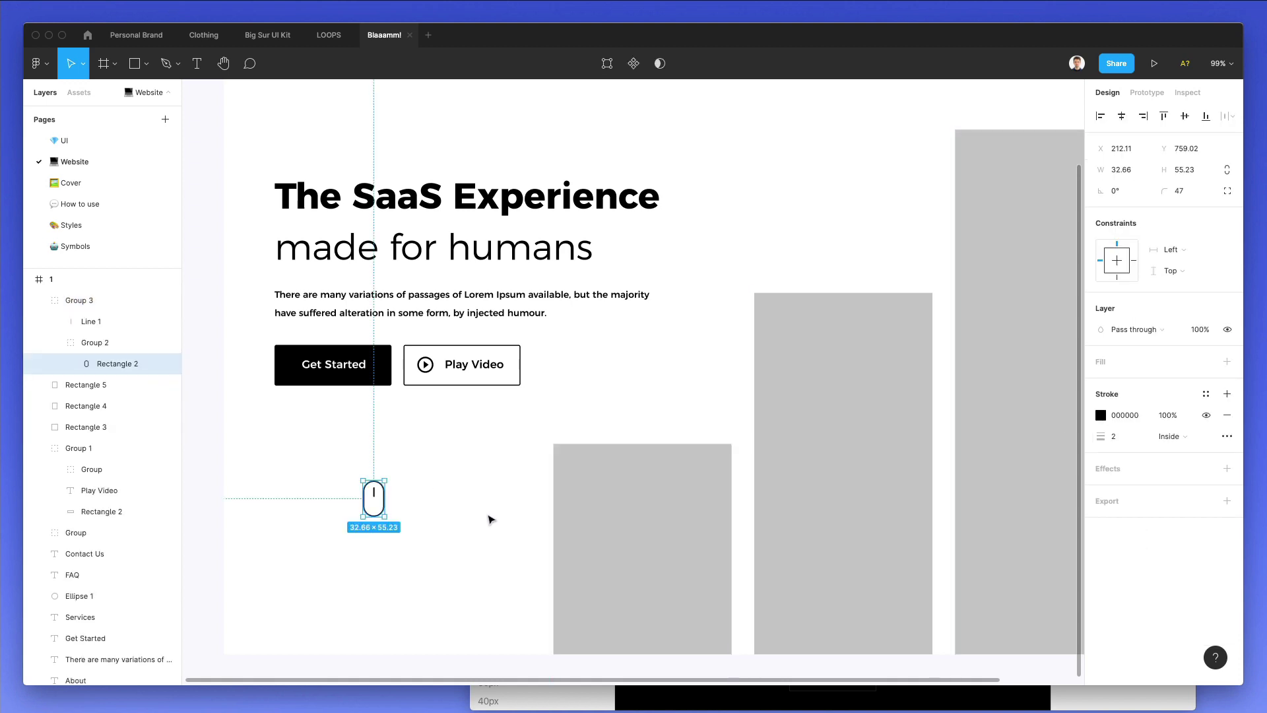
- Duplicate the hero paragraph beside the mouse icon, retype it as 'Scroll down' with auto width
left_click(490, 521)
left_click(396, 316)
left_click_drag(396, 315, 375, 493)
key("Return")
type("Scroll down")
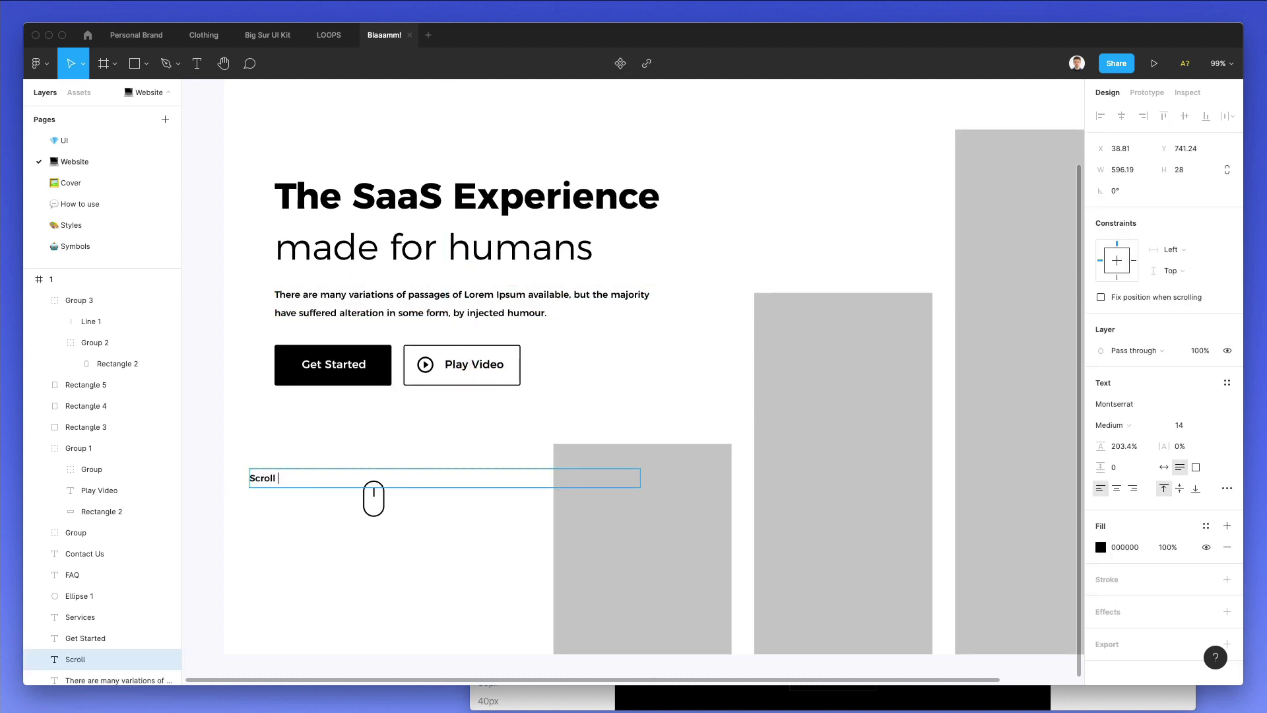
left_click(1163, 468)
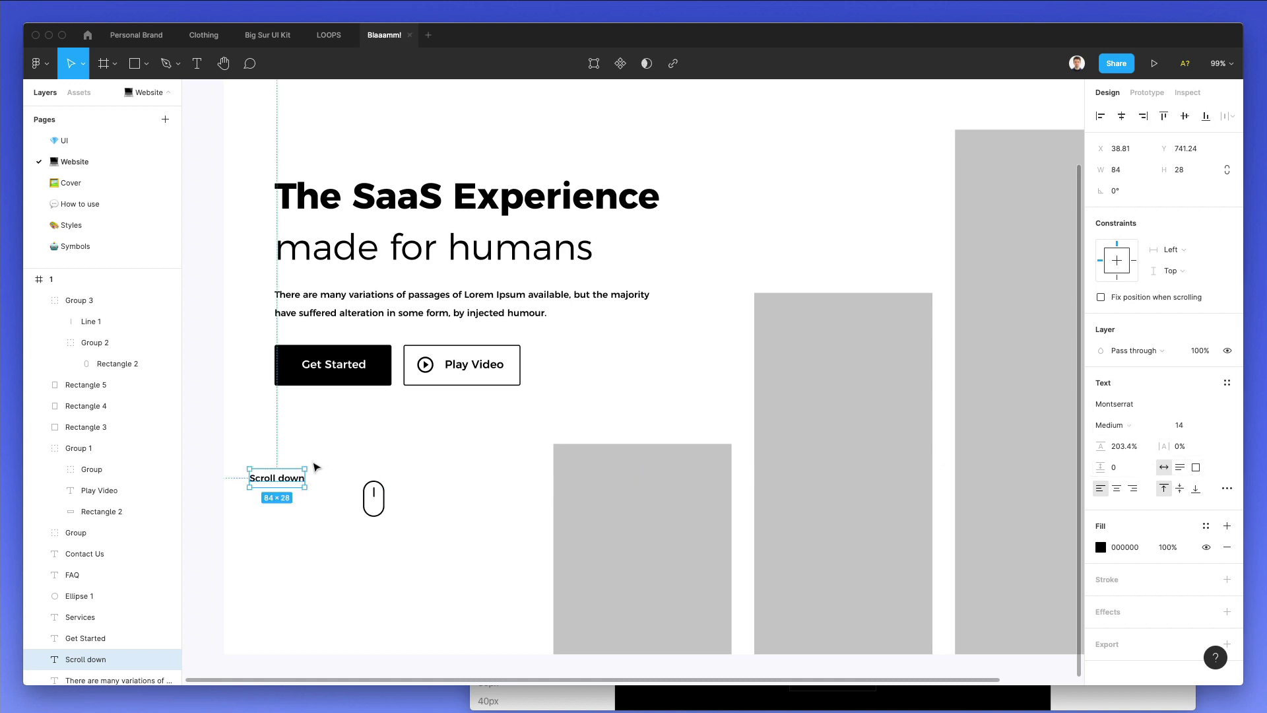
- Rotate the label 90° to read vertically and set it to Regular weight at a smaller size
left_click_drag(312, 462, 349, 491)
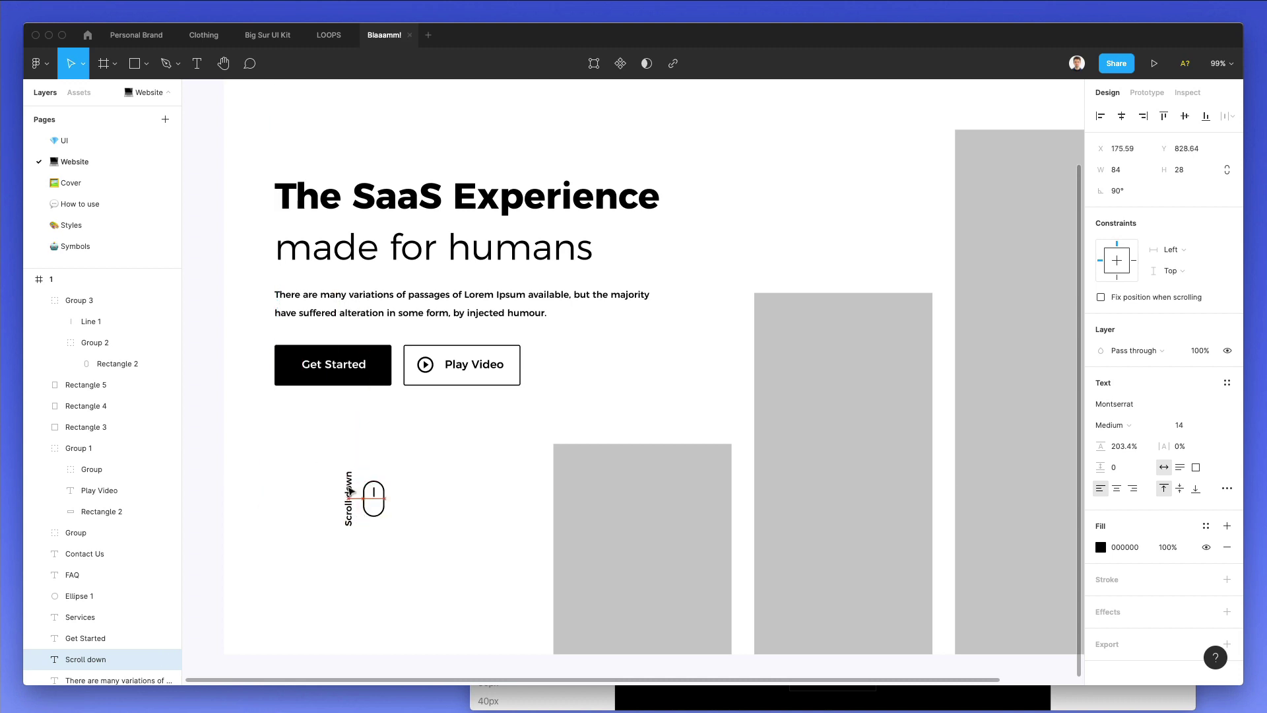
left_click(1116, 429)
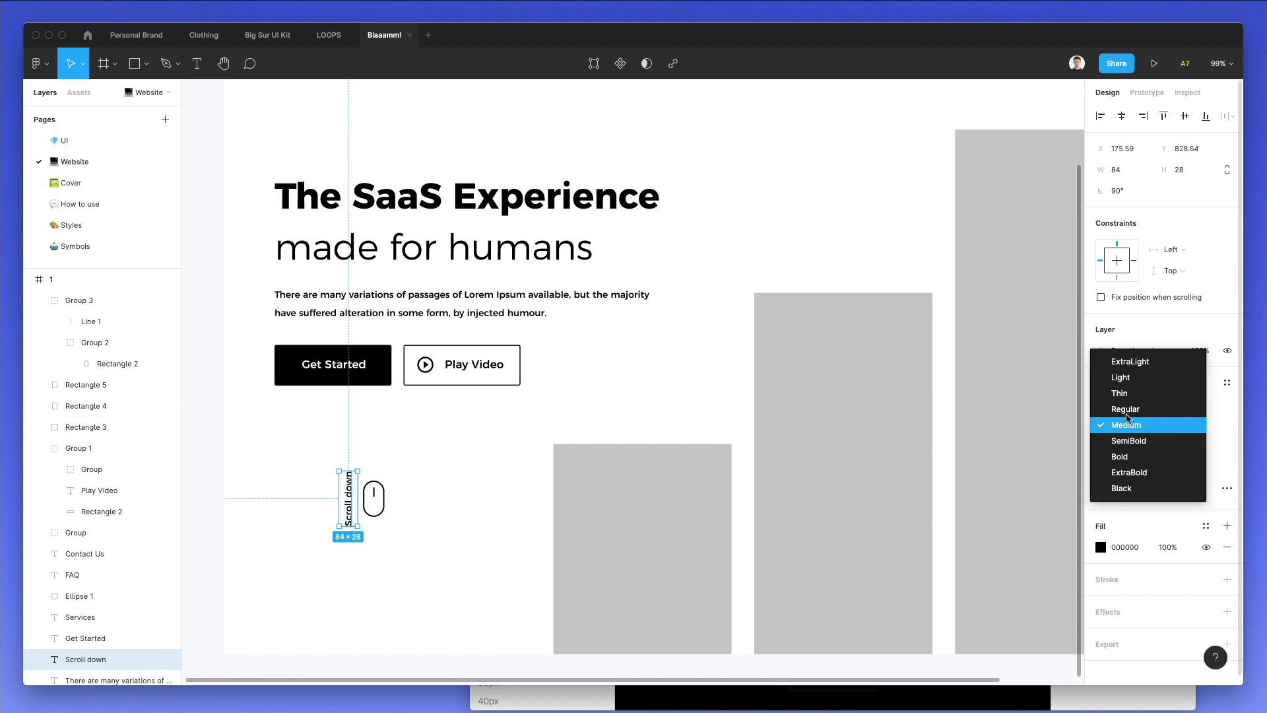
left_click(1116, 409)
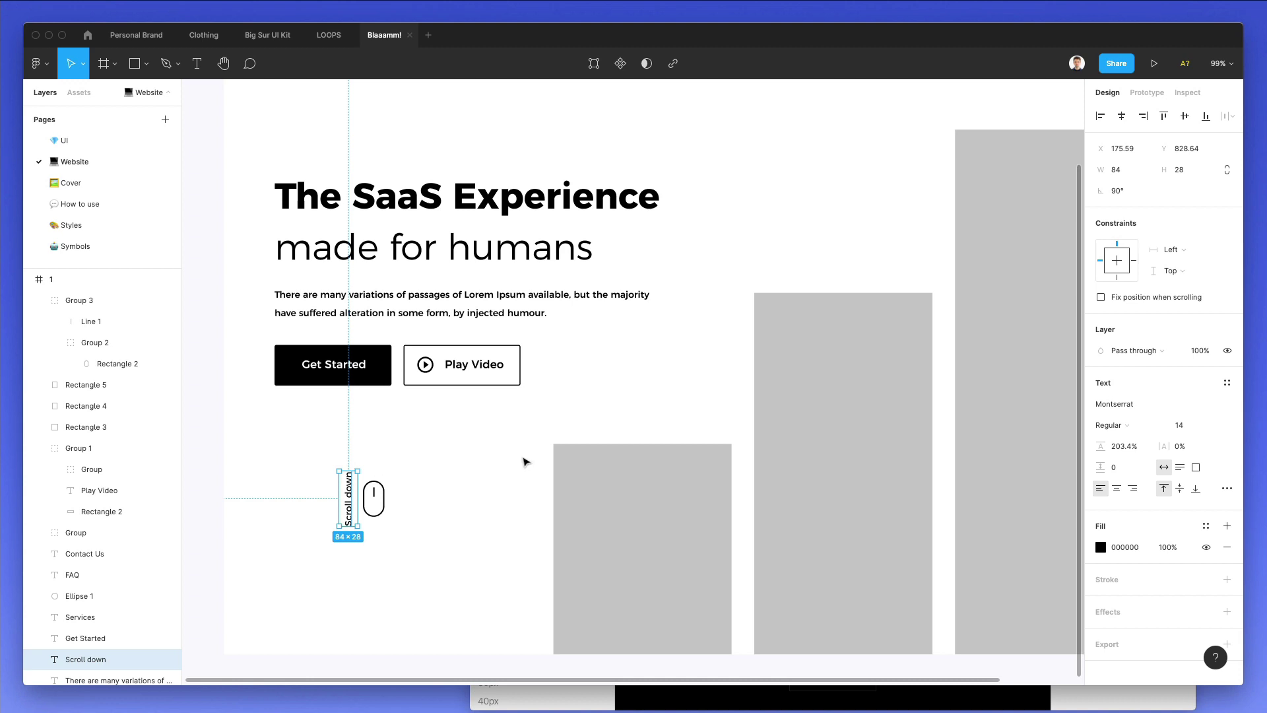
type("12")
key("Return")
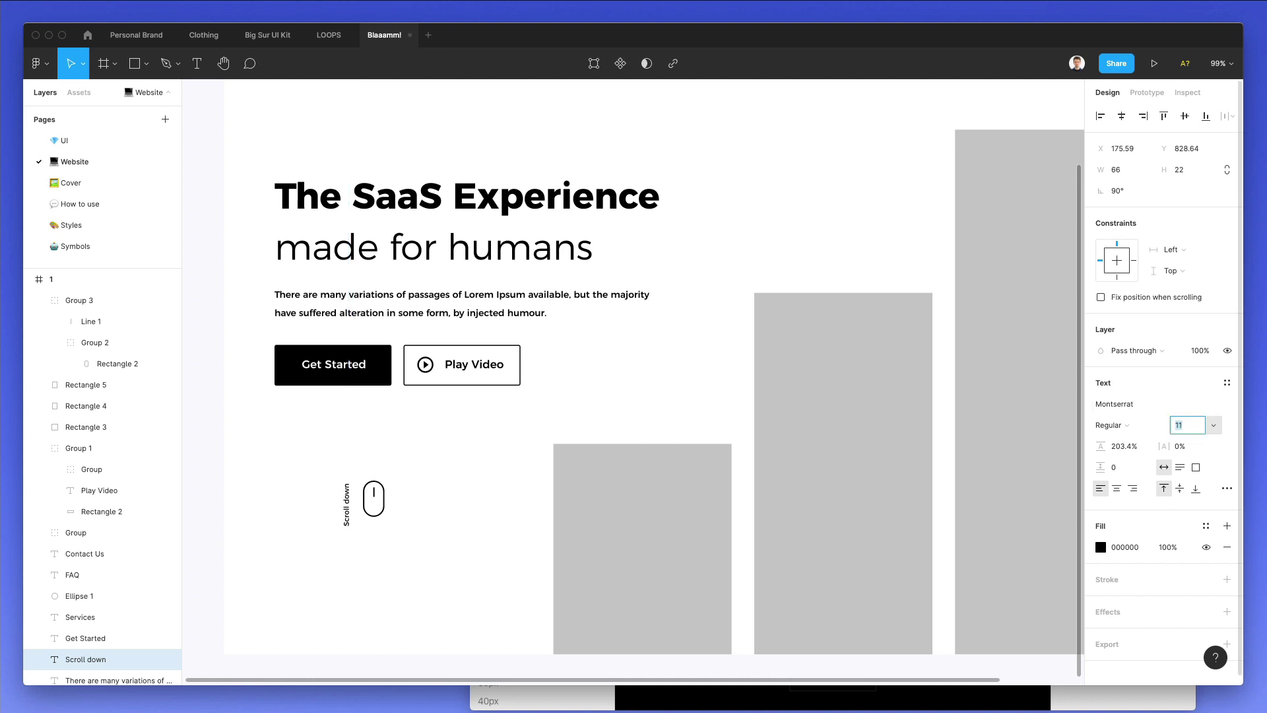
key("Up")
key("Up")
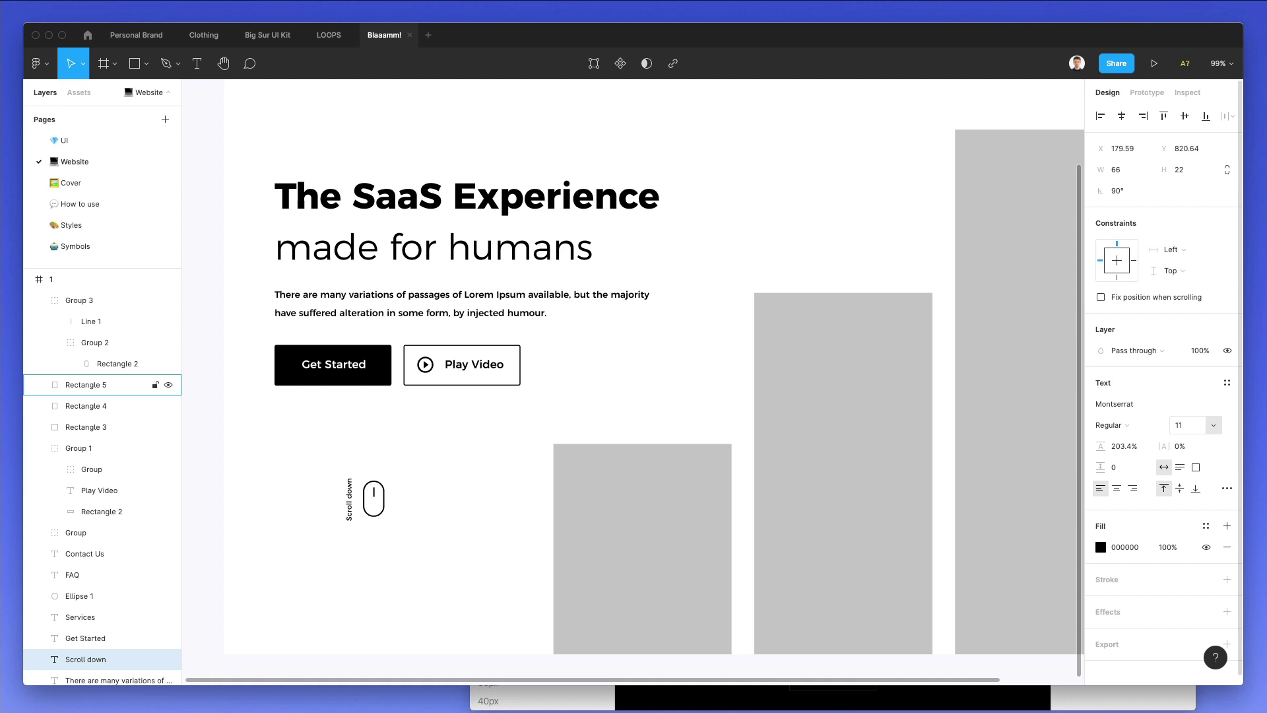
- Group the mouse icon with its label and align it at the hero's lower left
left_click_drag(421, 460, 353, 549)
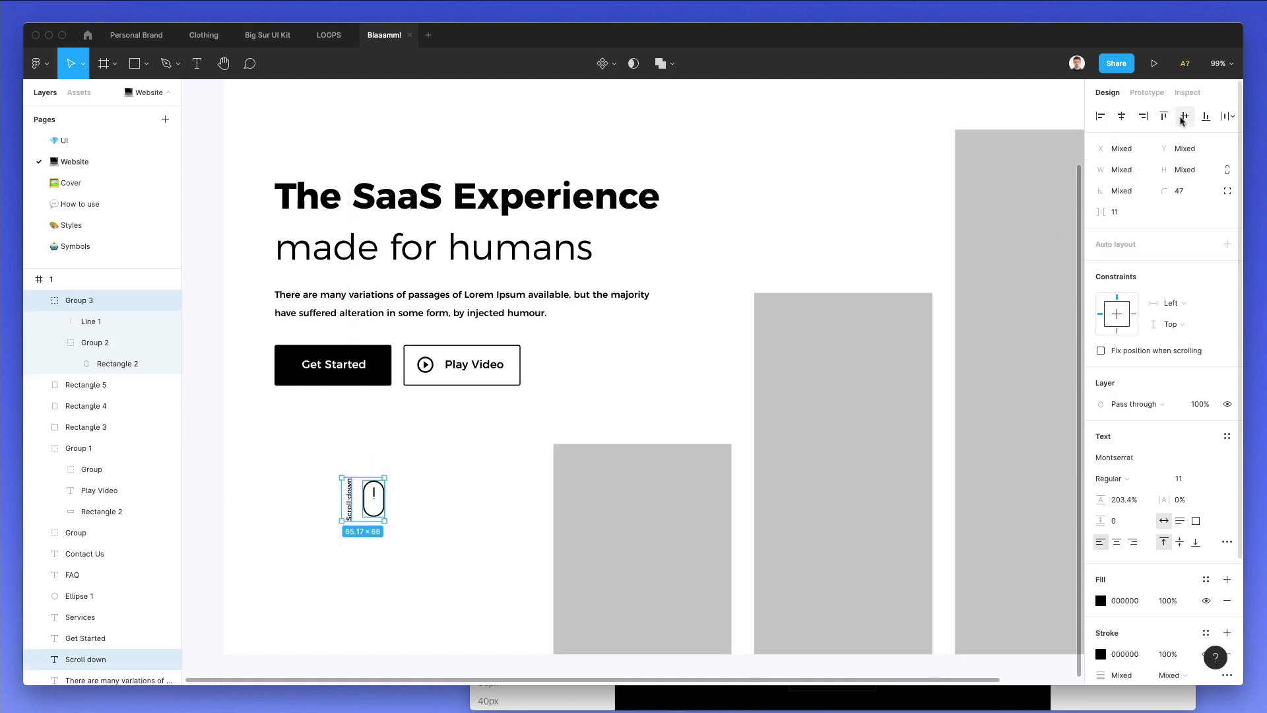
key("ctrl+g")
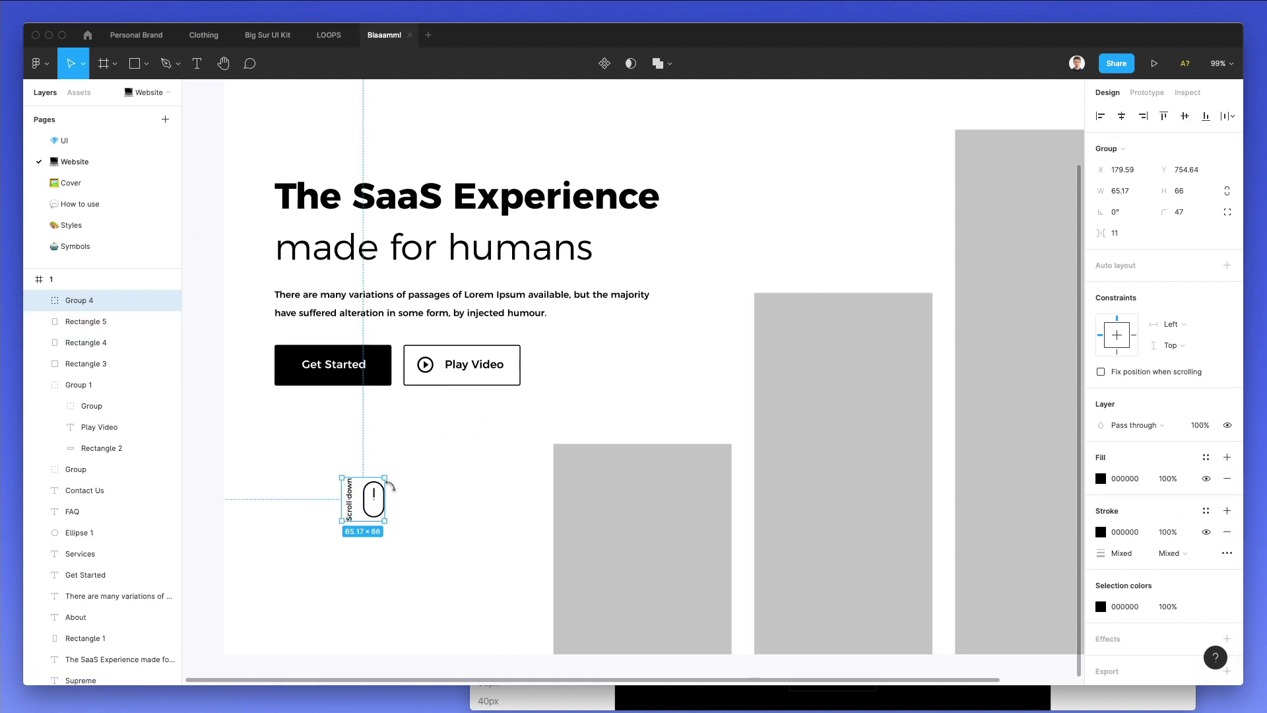
left_click_drag(375, 494, 404, 528)
key("Left")
key("Right")
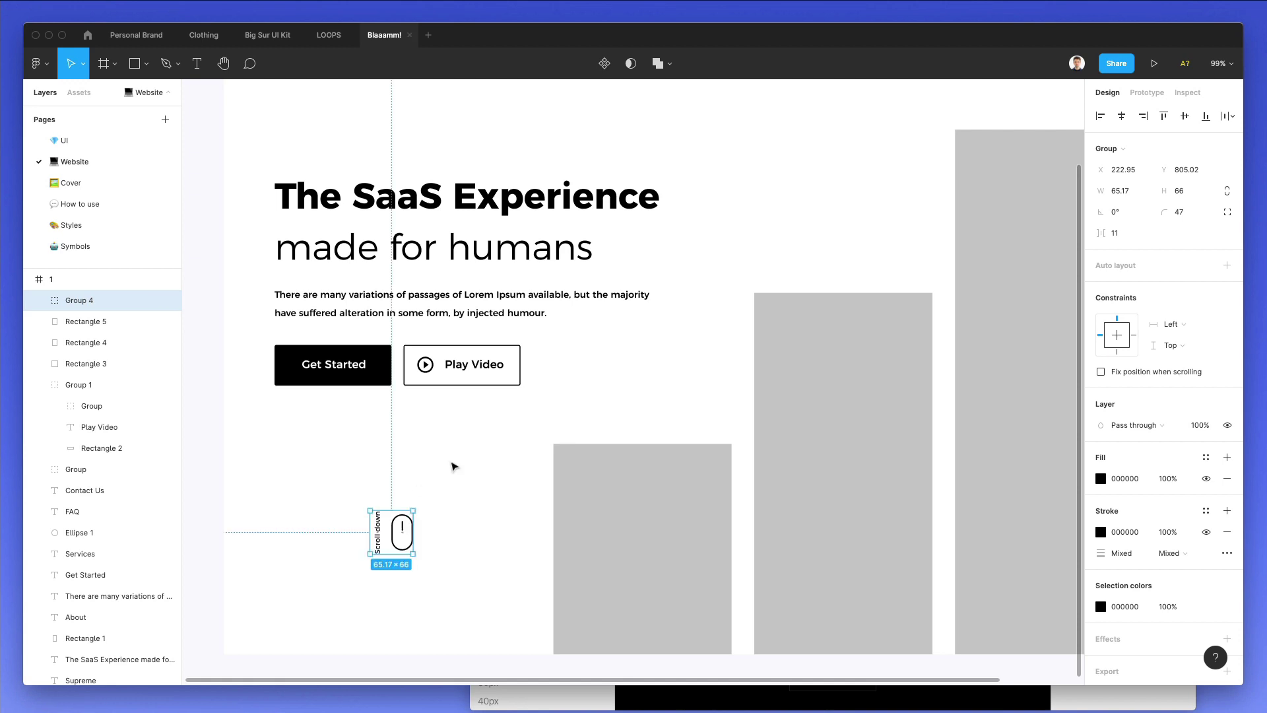
left_click(453, 467)
key("shift+1")
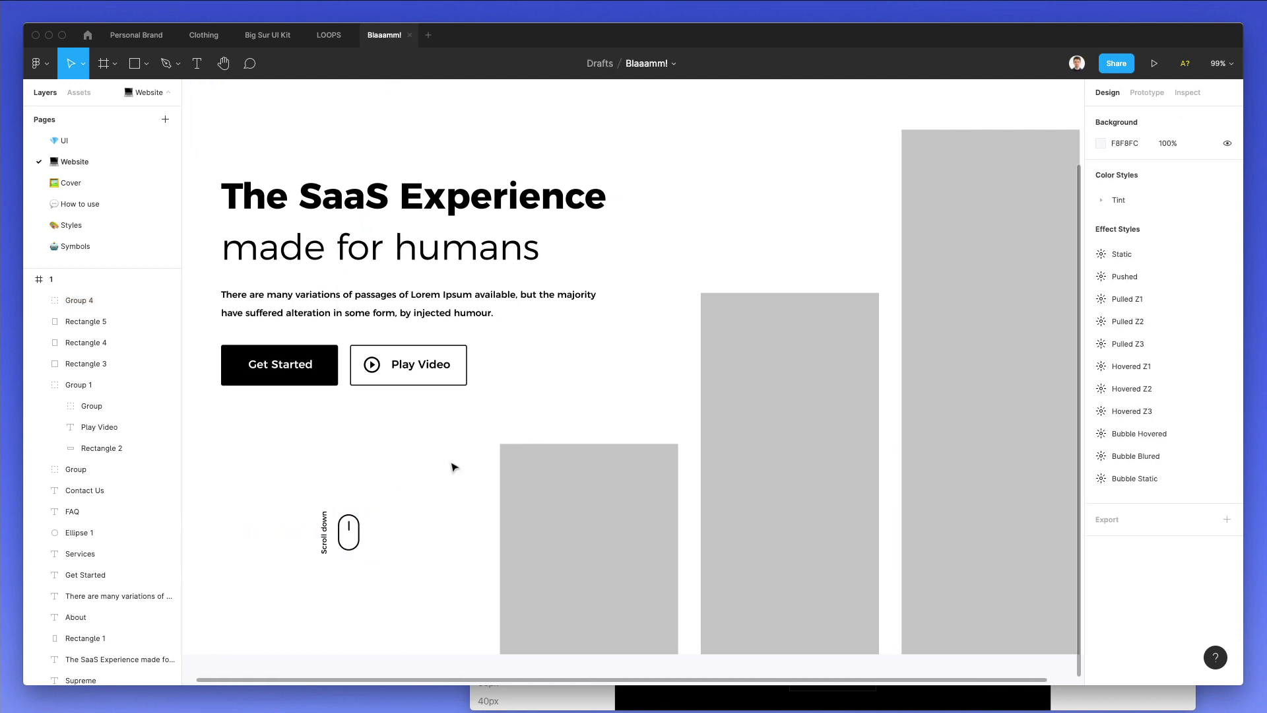
left_click_drag(367, 513, 340, 506)
left_click(422, 479)
- Move the left grey bar further left and distribute the three bars evenly
scroll(436, 462, "right", 3)
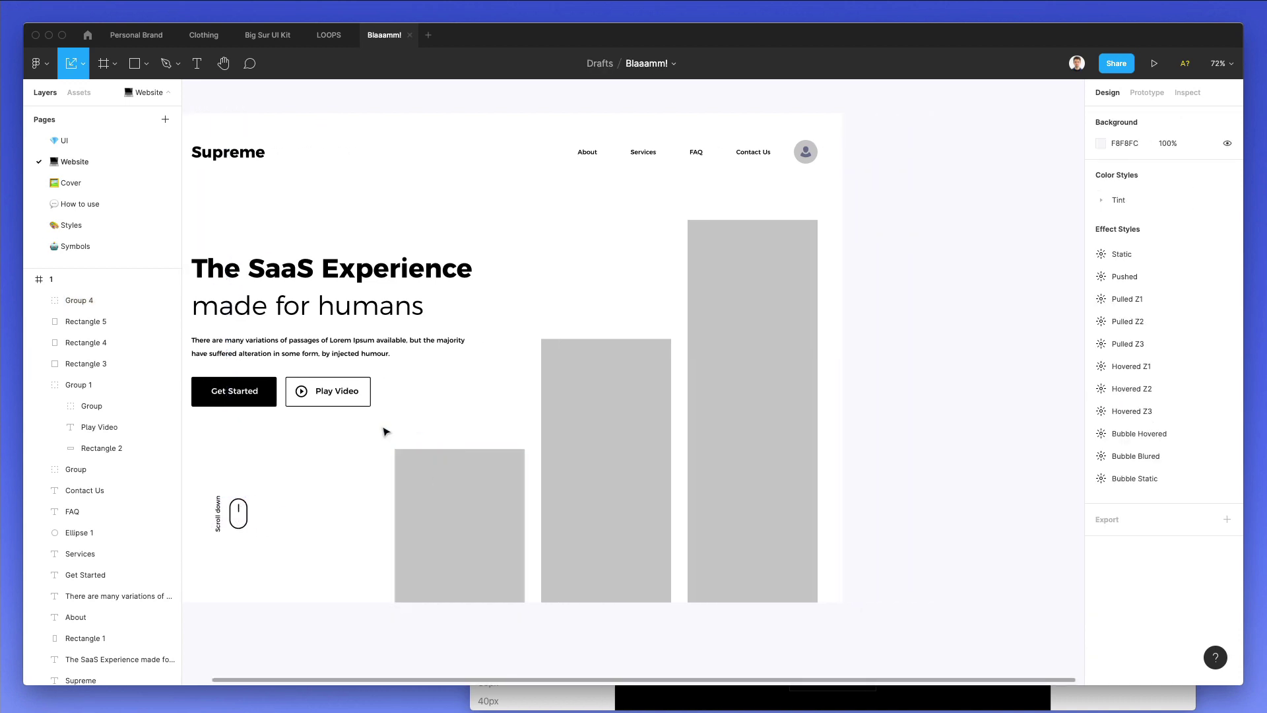
left_click_drag(462, 464, 757, 516)
left_click(1228, 115)
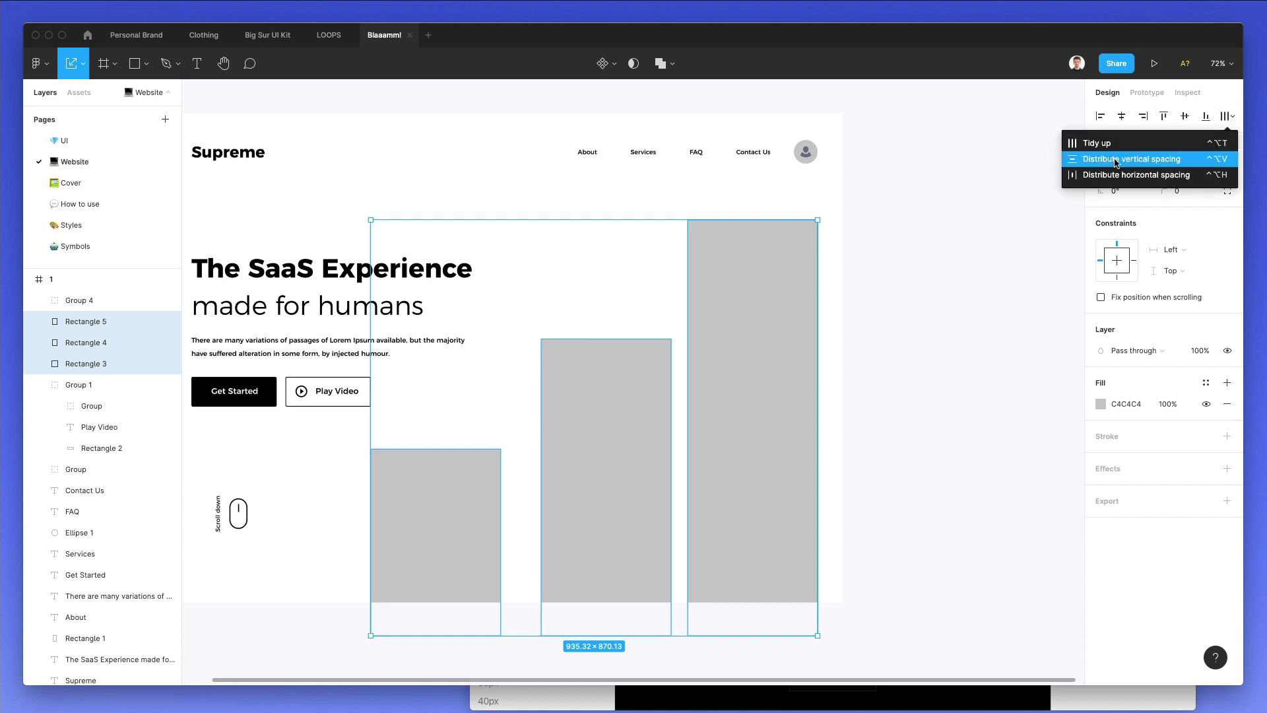
left_click(1161, 164)
left_click(554, 202)
scroll(555, 198, "left", 4)
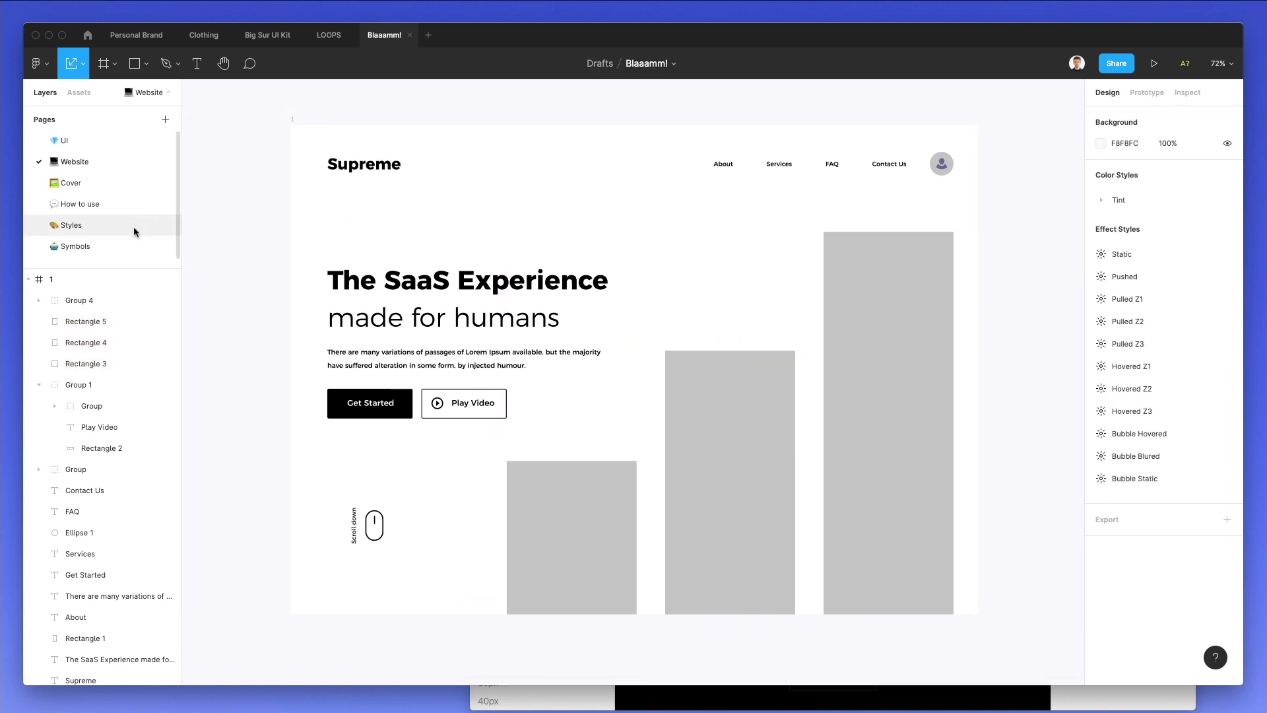
left_click(98, 246)
scroll(324, 255, "right", 8)
scroll(324, 255, "down", 3)
scroll(323, 254, "down", 2)
scroll(323, 255, "up", 4)
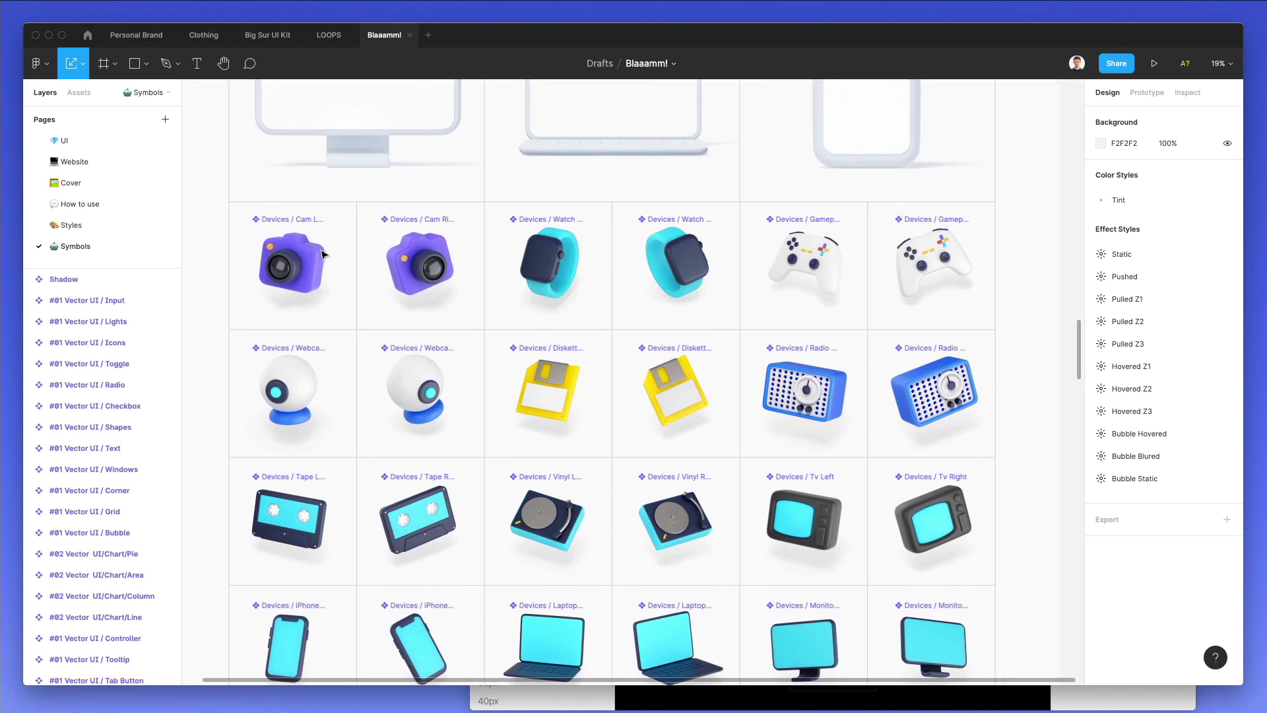
scroll(323, 254, "down", 2)
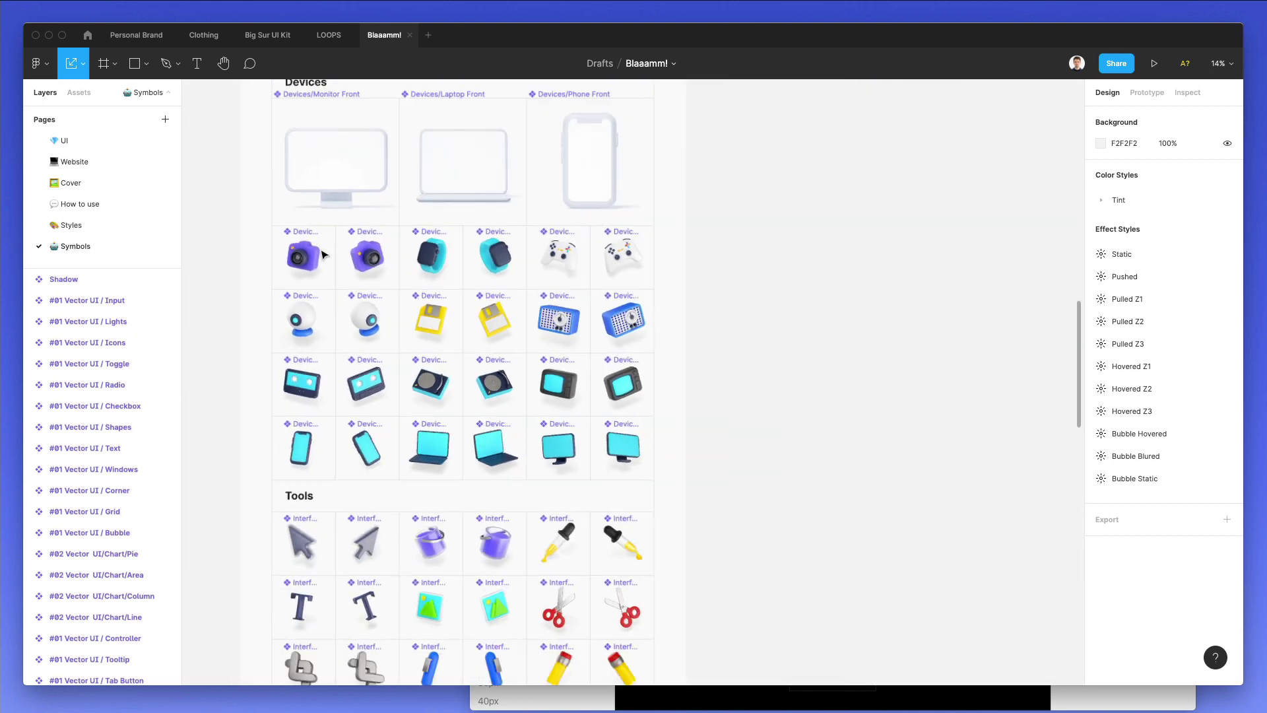
scroll(323, 254, "down", 6)
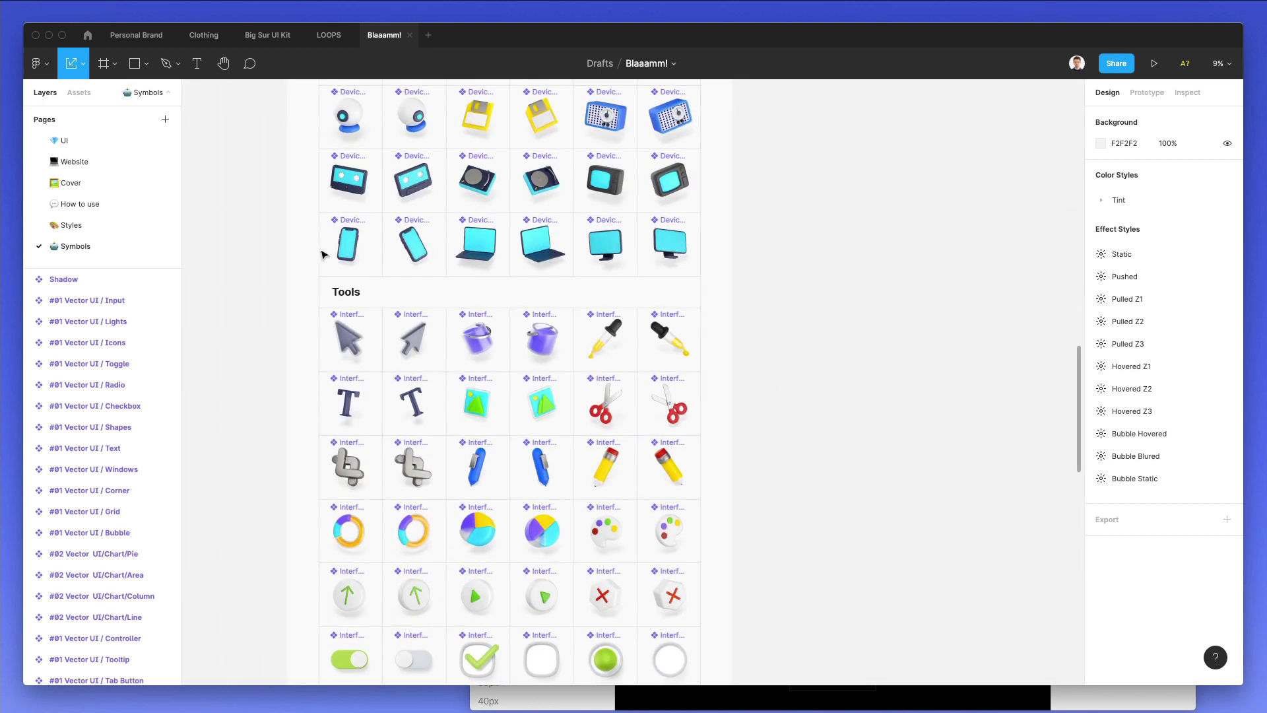
scroll(324, 254, "down", 5)
scroll(323, 254, "down", 15)
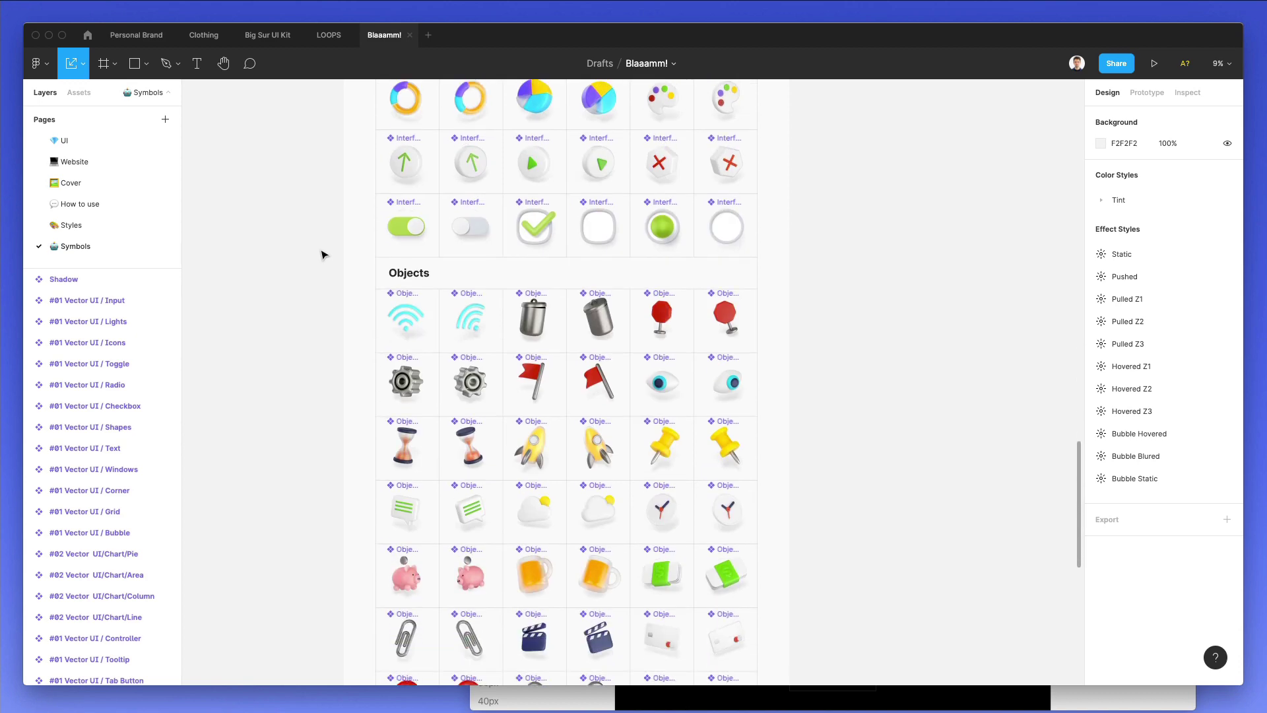
scroll(323, 254, "down", 8)
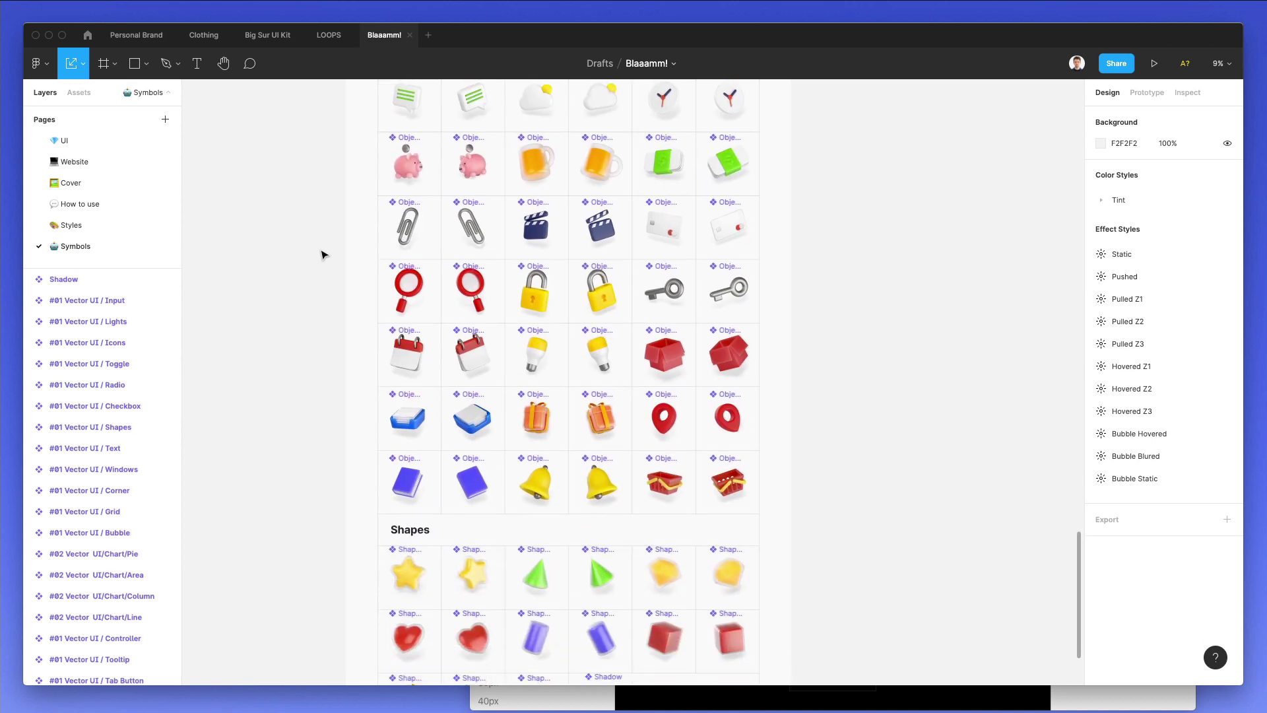
scroll(323, 255, "up", 9)
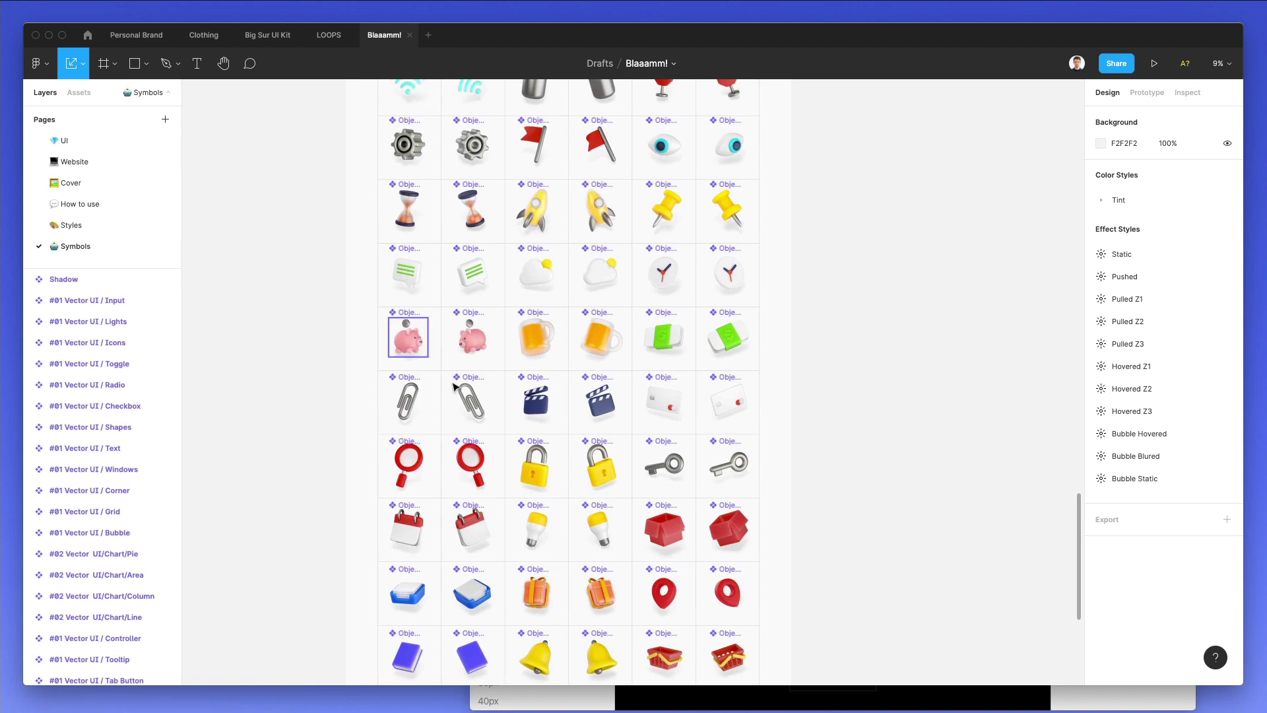
scroll(422, 540, "down", 3)
scroll(564, 346, "up", 3)
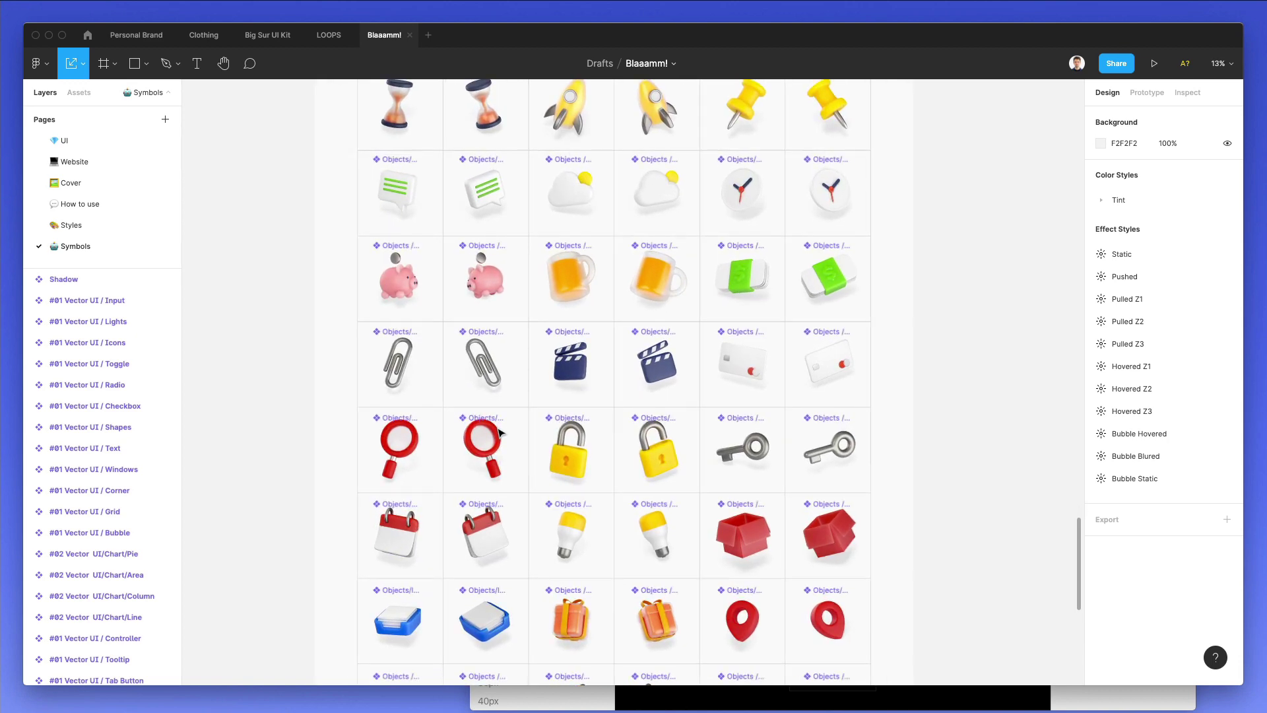
scroll(500, 433, "up", 4)
scroll(500, 433, "up", 7)
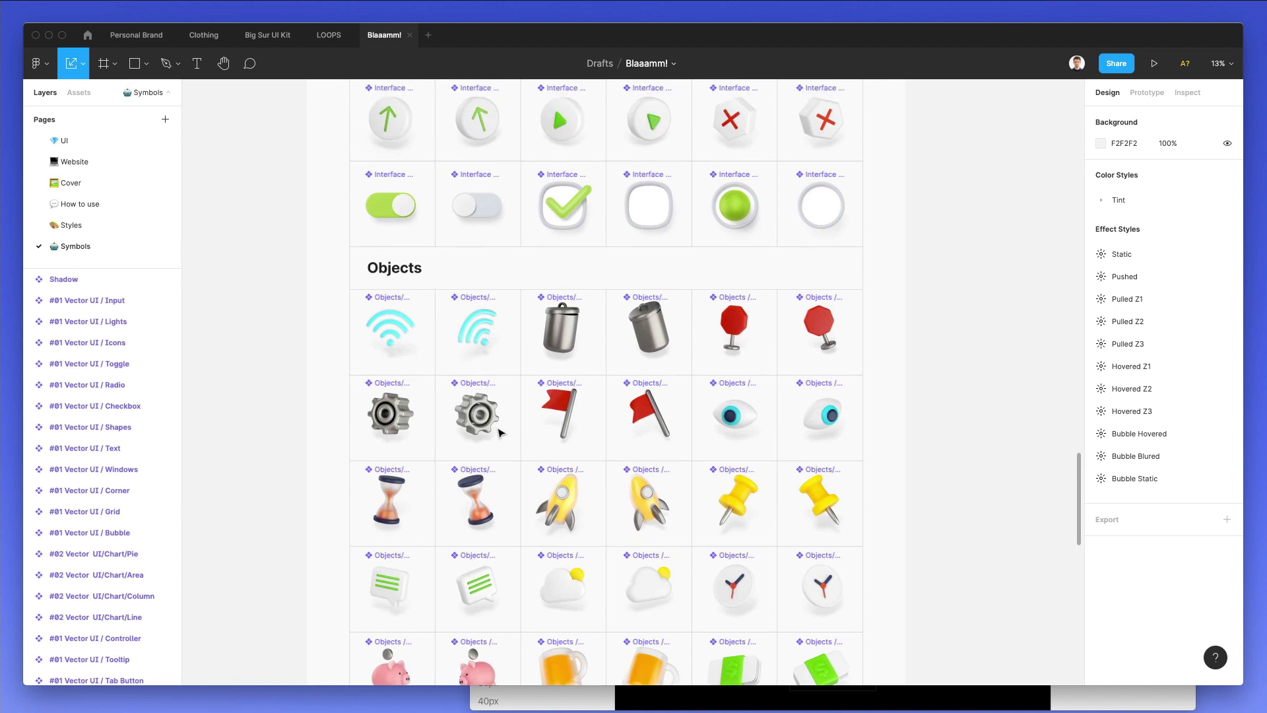
scroll(500, 433, "down", 1)
scroll(499, 433, "left", 1)
scroll(500, 433, "up", 10)
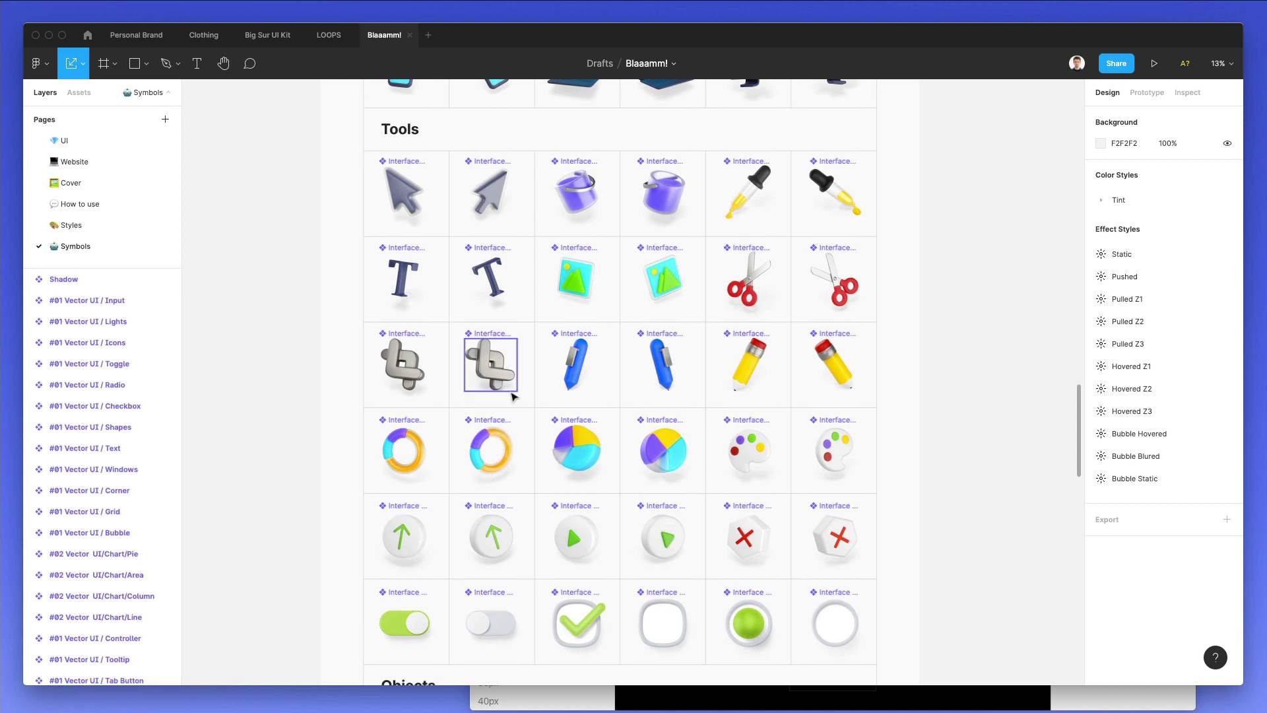
scroll(512, 396, "up", 2)
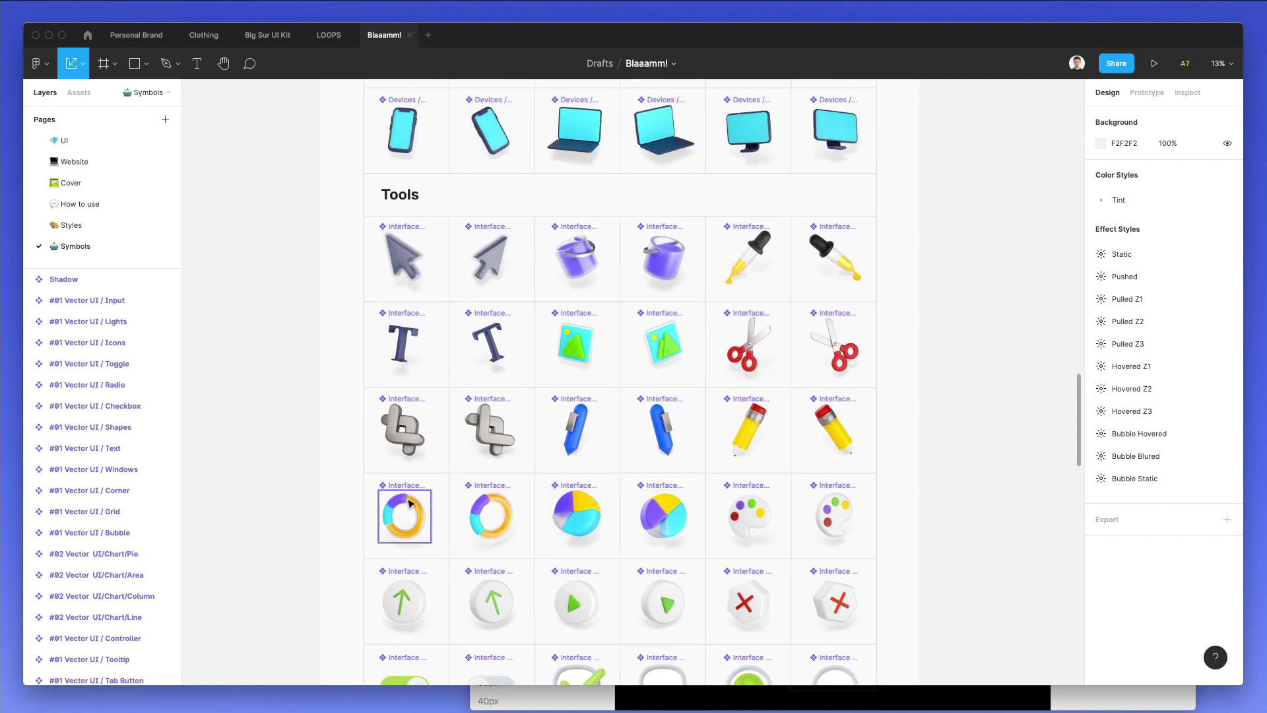
scroll(480, 505, "up", 4)
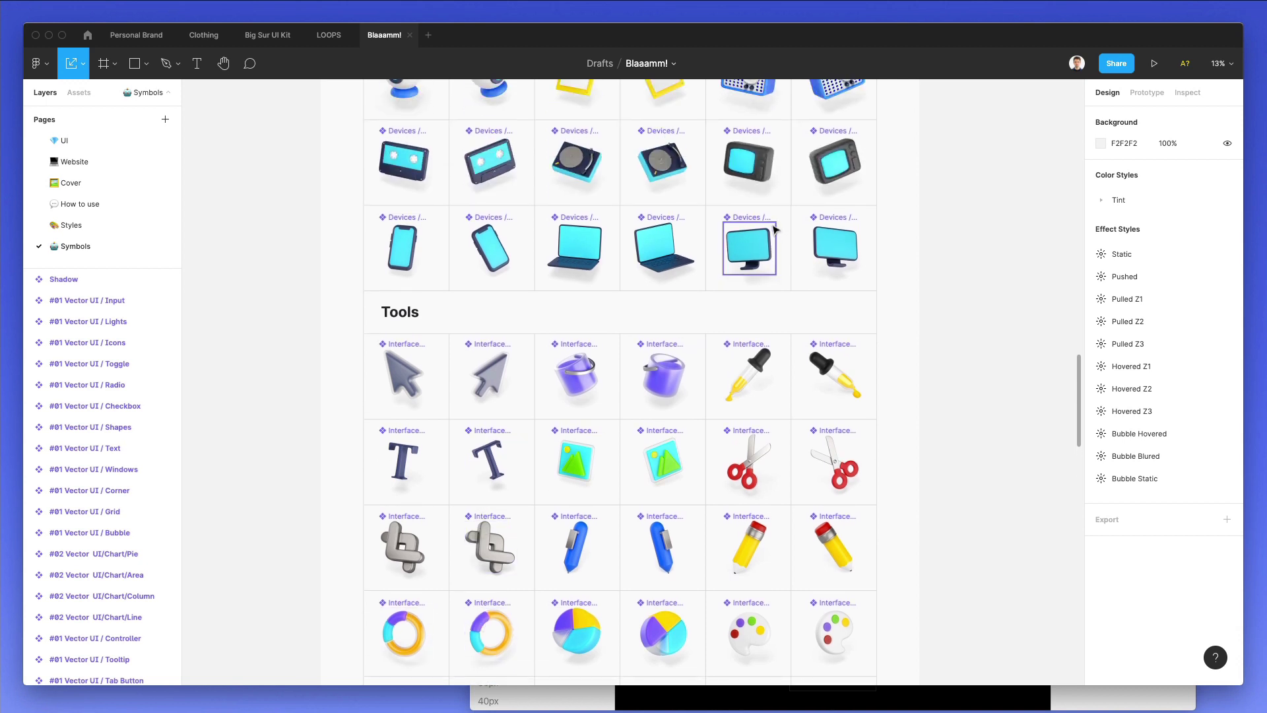
- Paste the Monitor Right 3D icon onto the Website page, scaled to 260×260
left_click(843, 250)
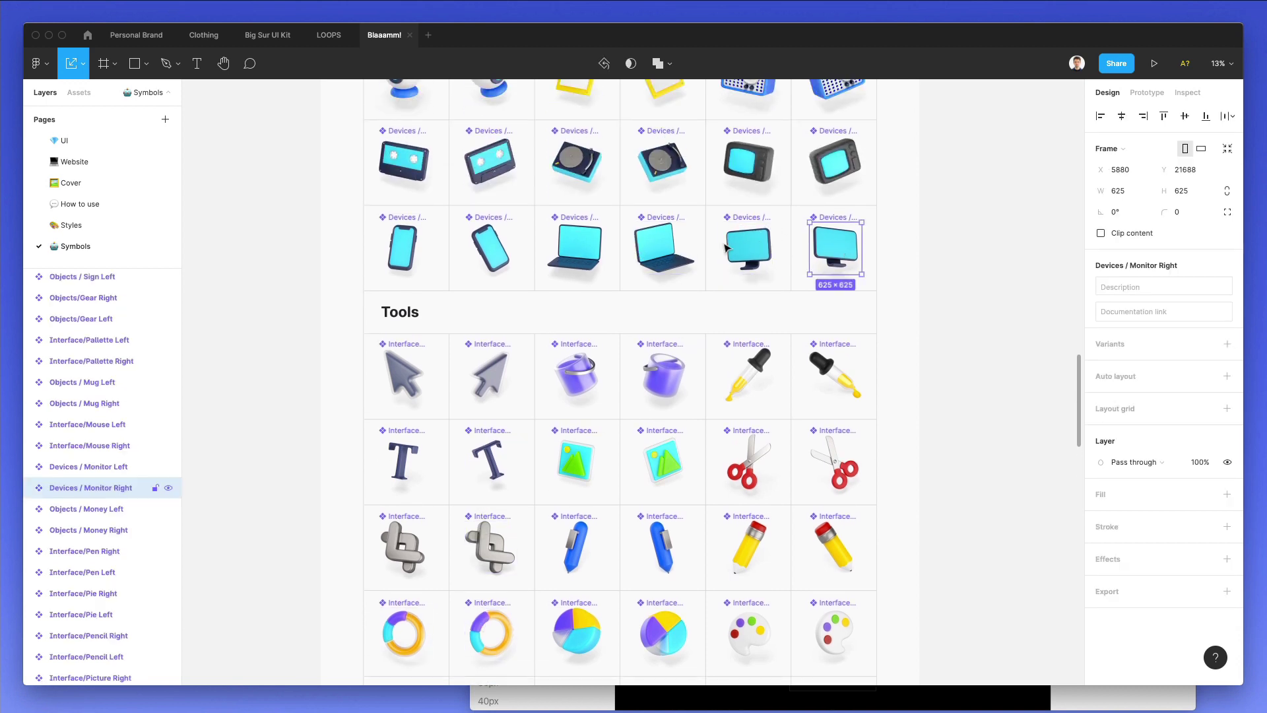
left_click(74, 162)
key("super+v")
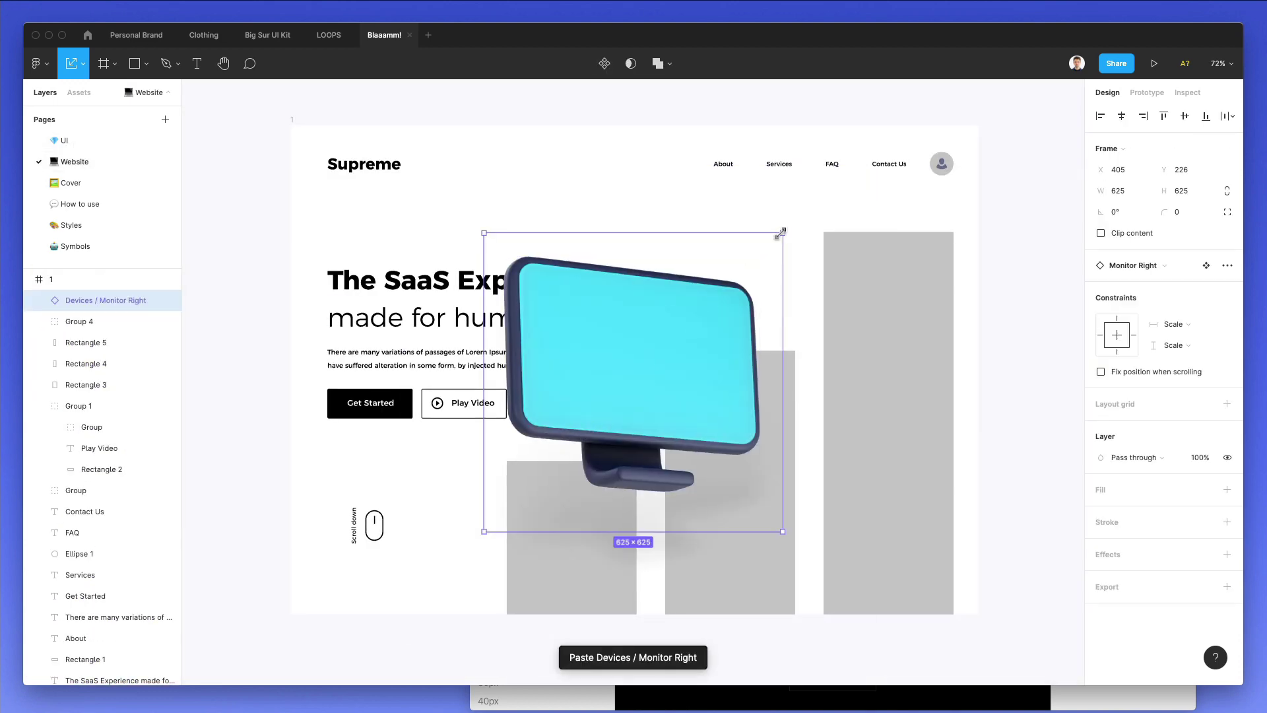
left_click_drag(781, 233, 602, 472)
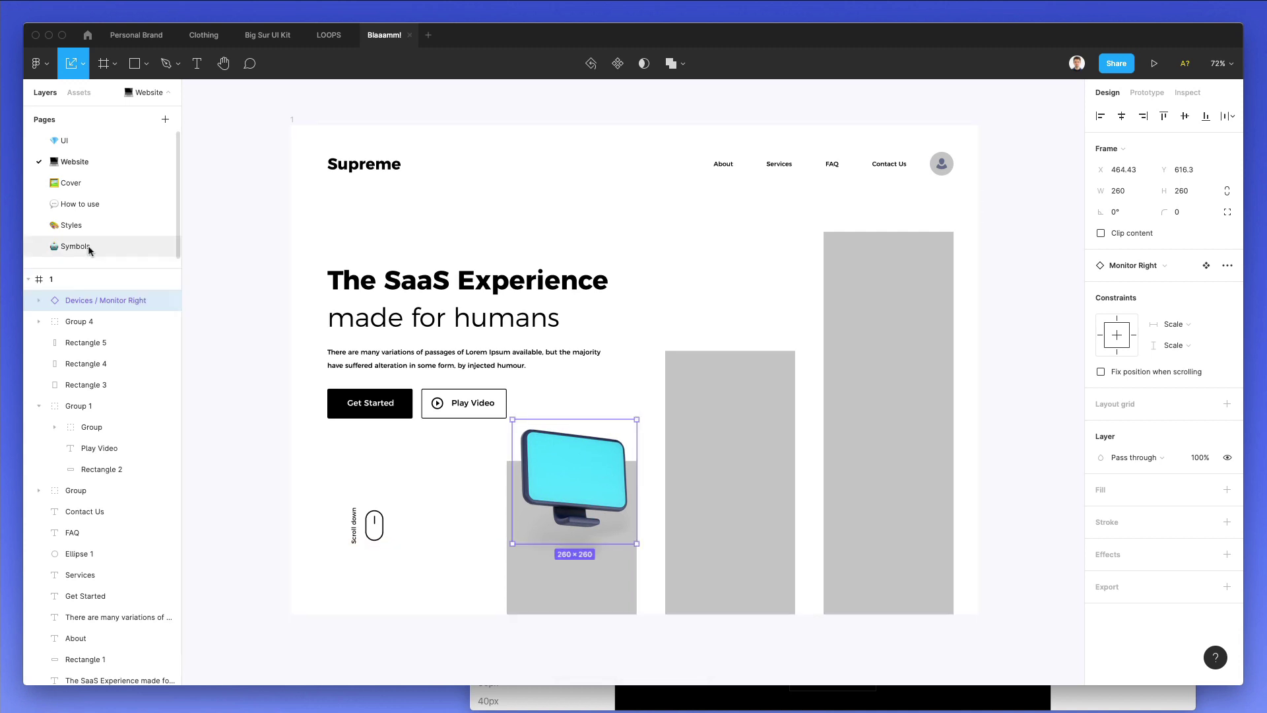
- Paste the Pie Right 3D chart, scale it down and place it on the middle bar
left_click(75, 246)
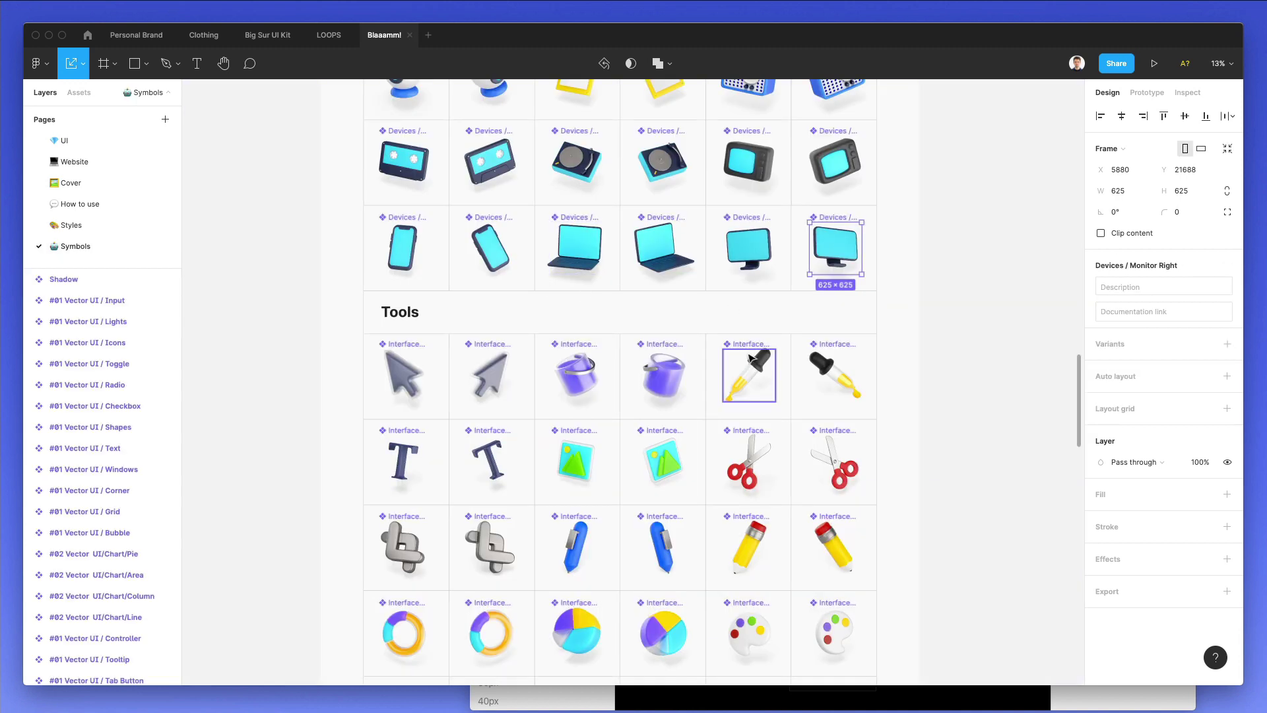
scroll(754, 355, "down", 5)
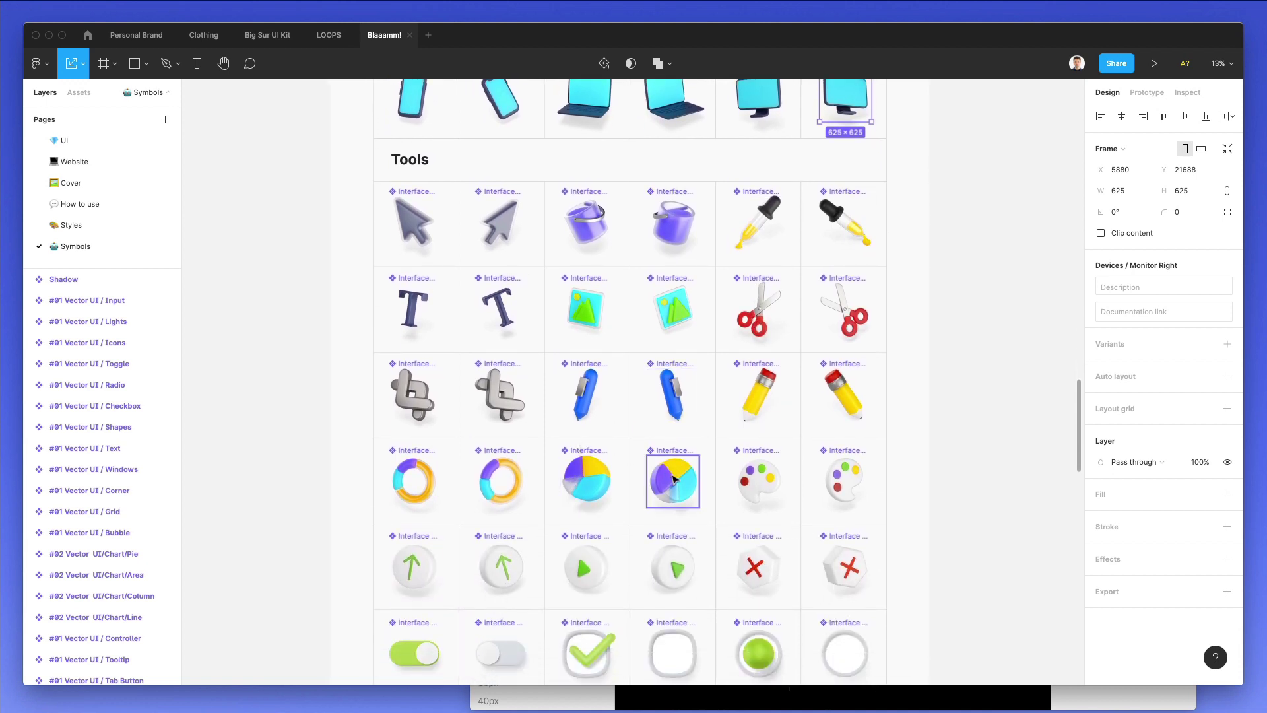
left_click(674, 474)
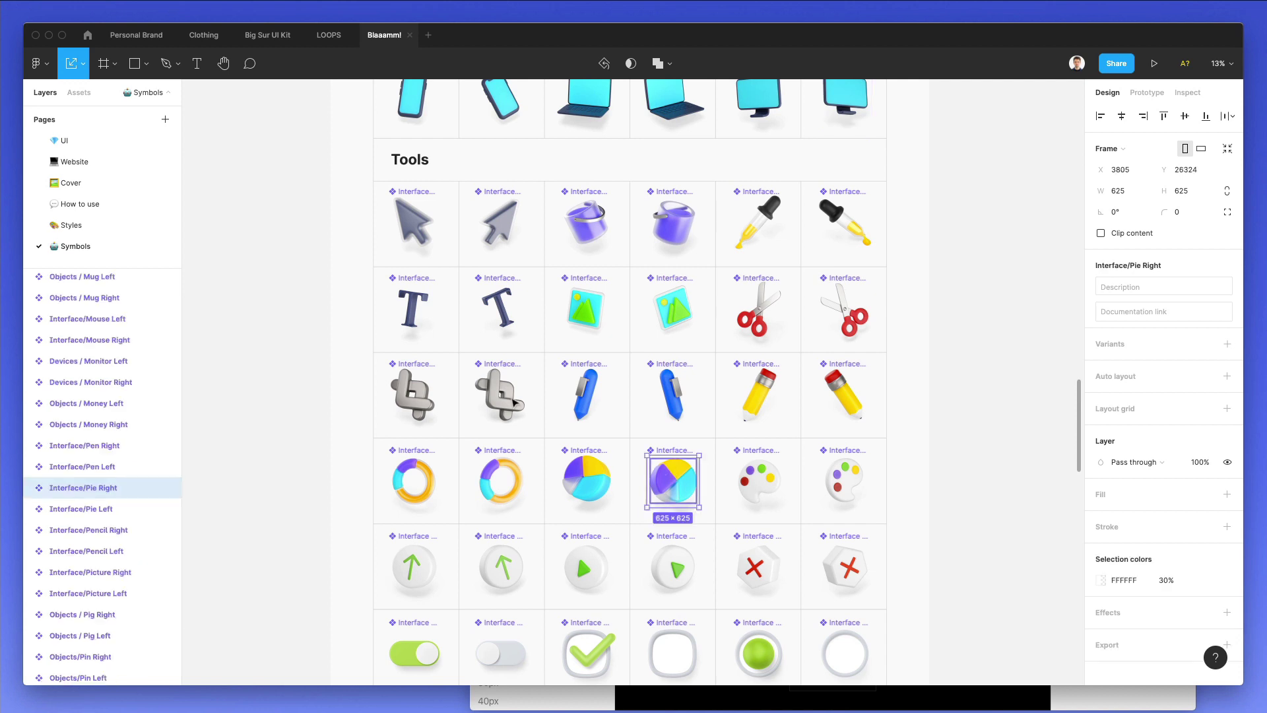
left_click(78, 162)
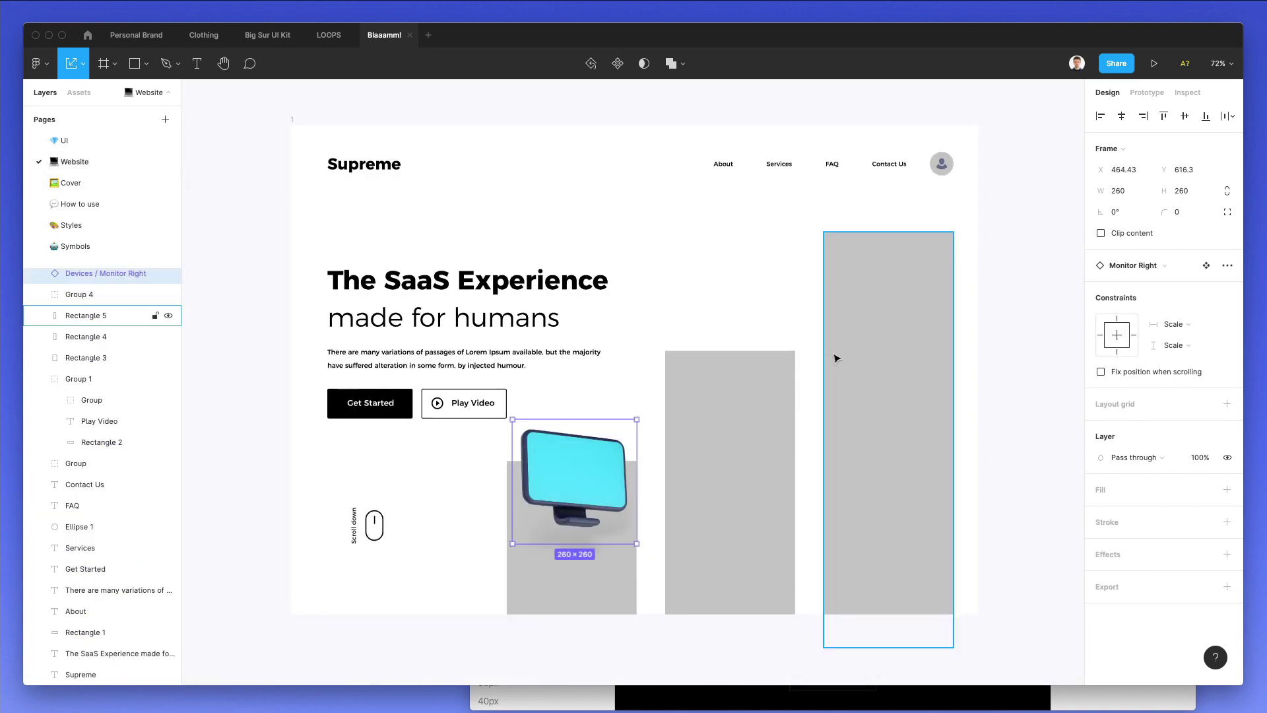
key("super+v")
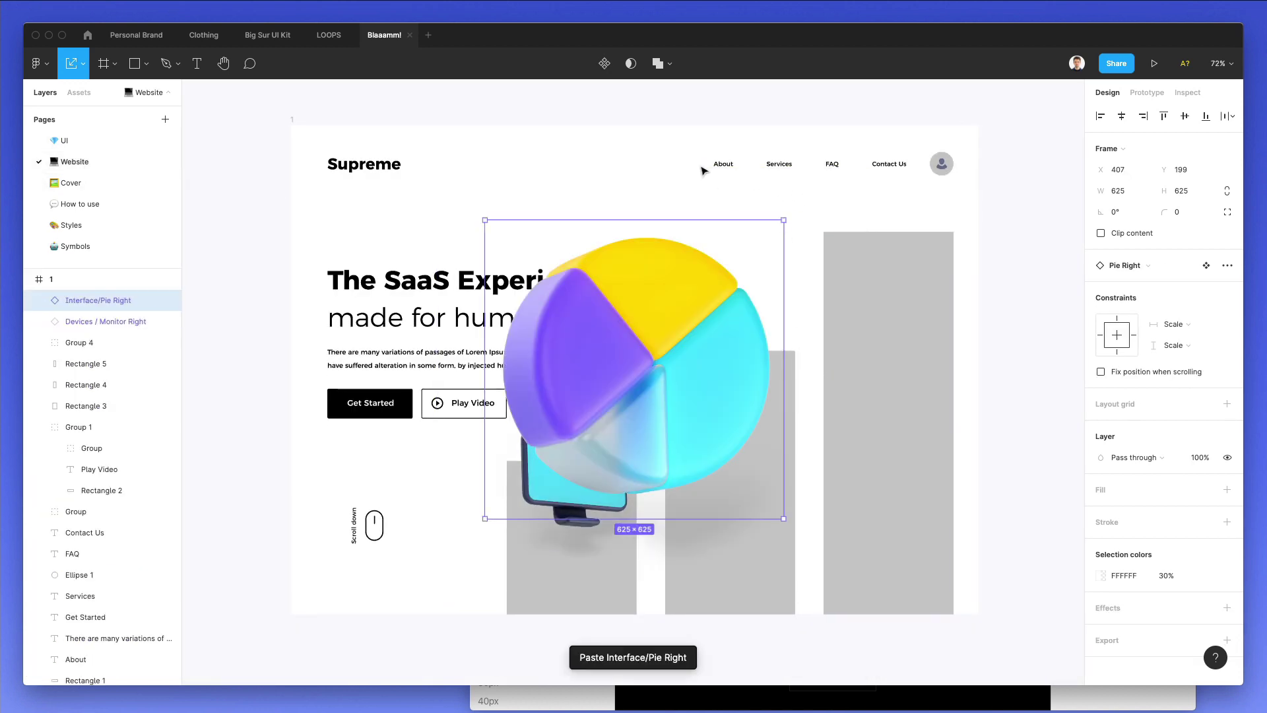
left_click_drag(783, 220, 603, 391)
left_click_drag(585, 440, 755, 351)
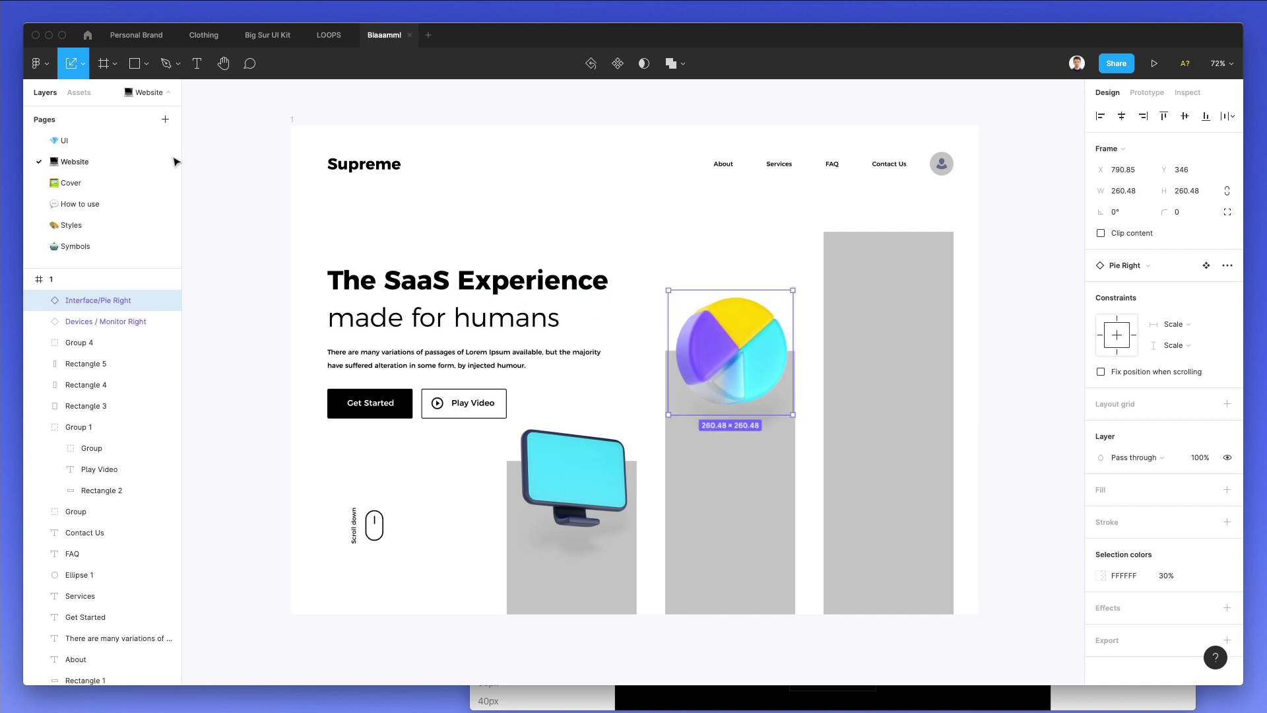
- On the Symbols page, browse the Objects grid and select the Rocket Left 3D icon
left_click(99, 248)
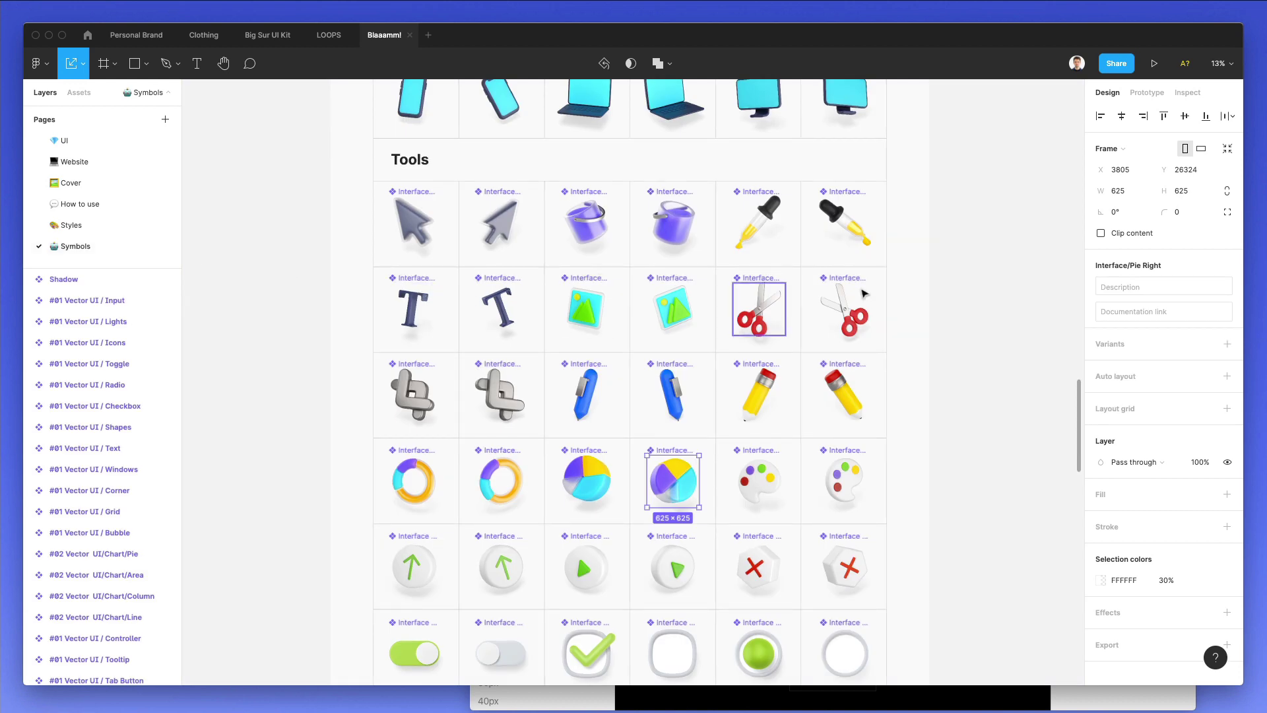
scroll(836, 322, "up", 10)
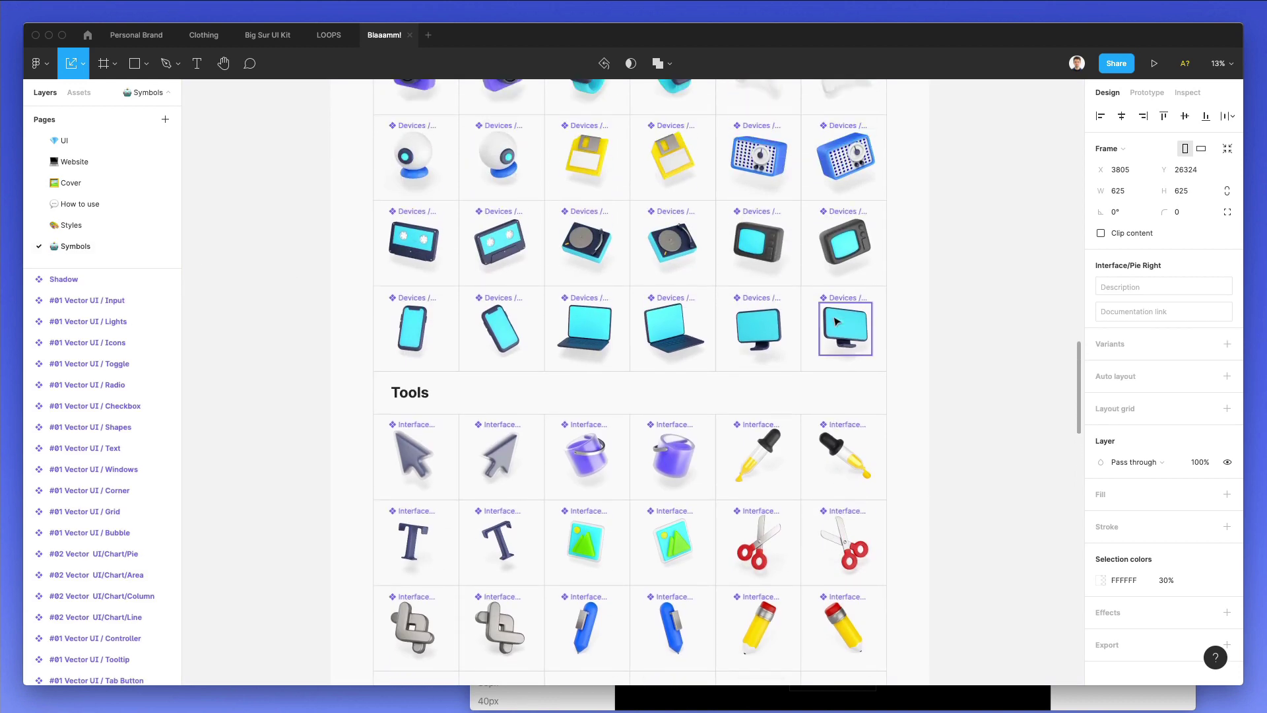
scroll(837, 322, "up", 2)
left_click(966, 319)
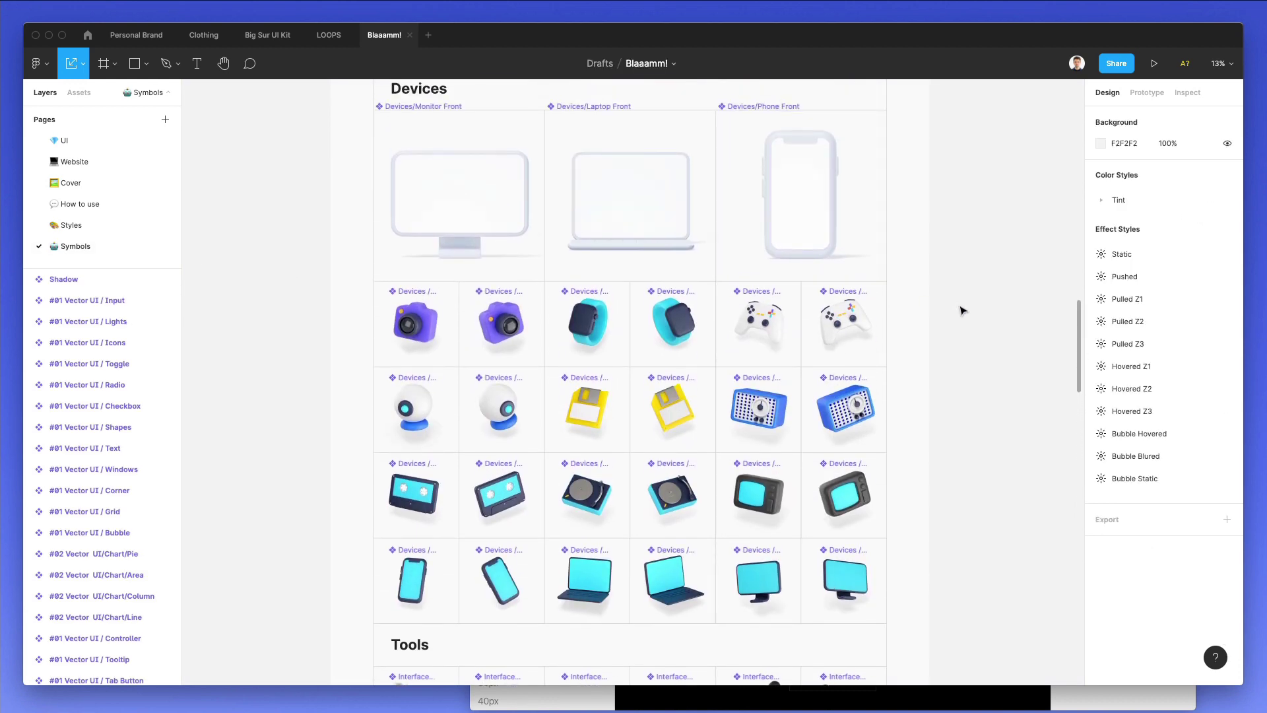
scroll(622, 410, "up", 6)
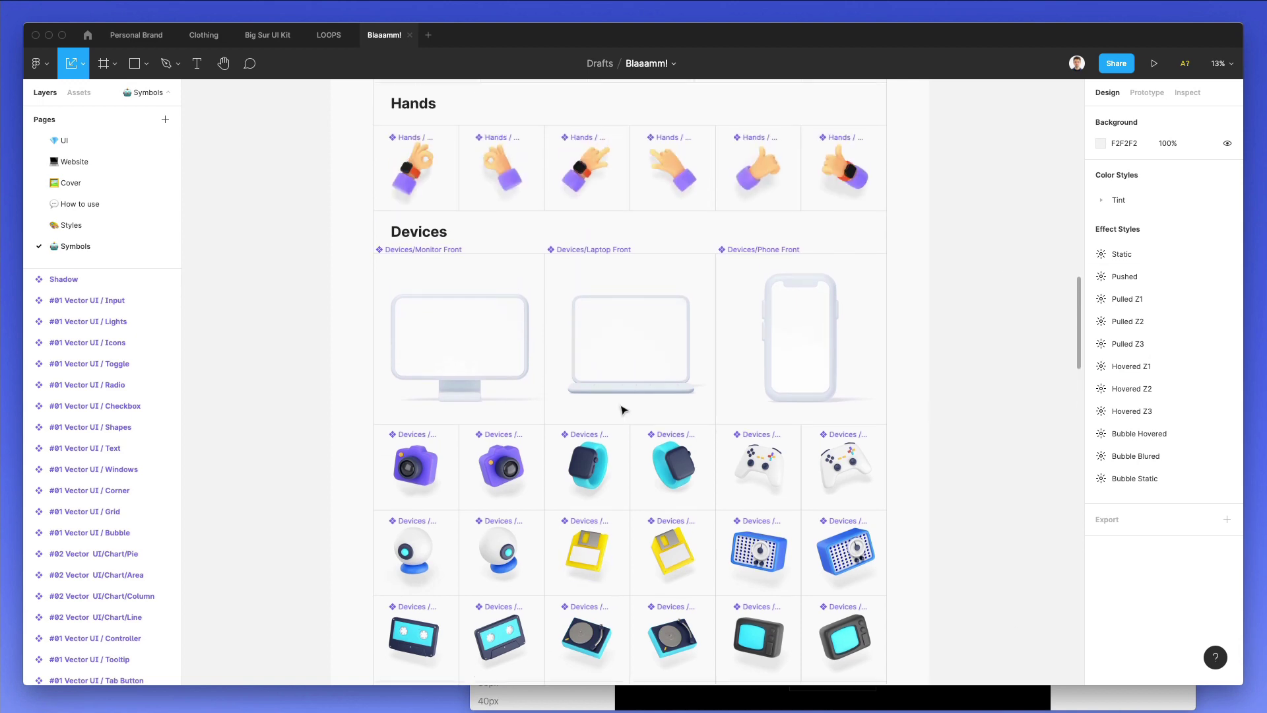
scroll(622, 410, "up", 7)
scroll(622, 410, "down", 5)
scroll(626, 412, "up", 12)
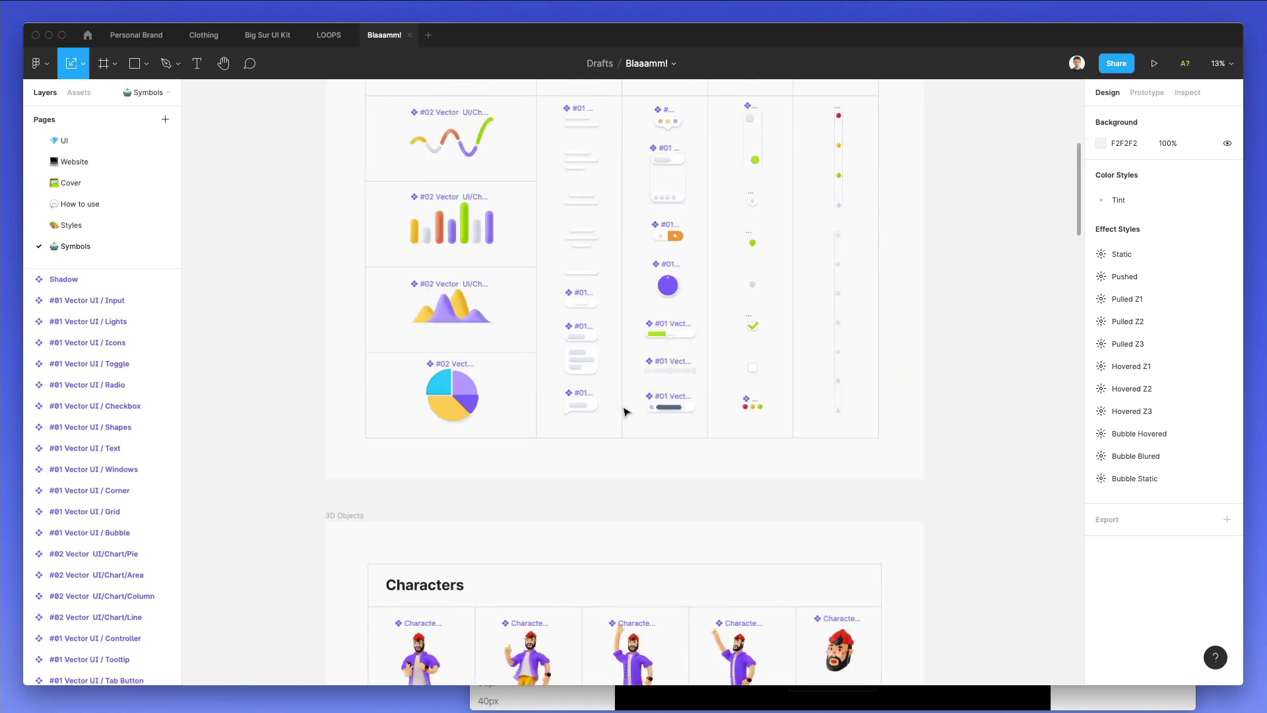
scroll(625, 411, "up", 4)
scroll(626, 411, "down", 20)
scroll(625, 411, "down", 4)
scroll(626, 411, "up", 1)
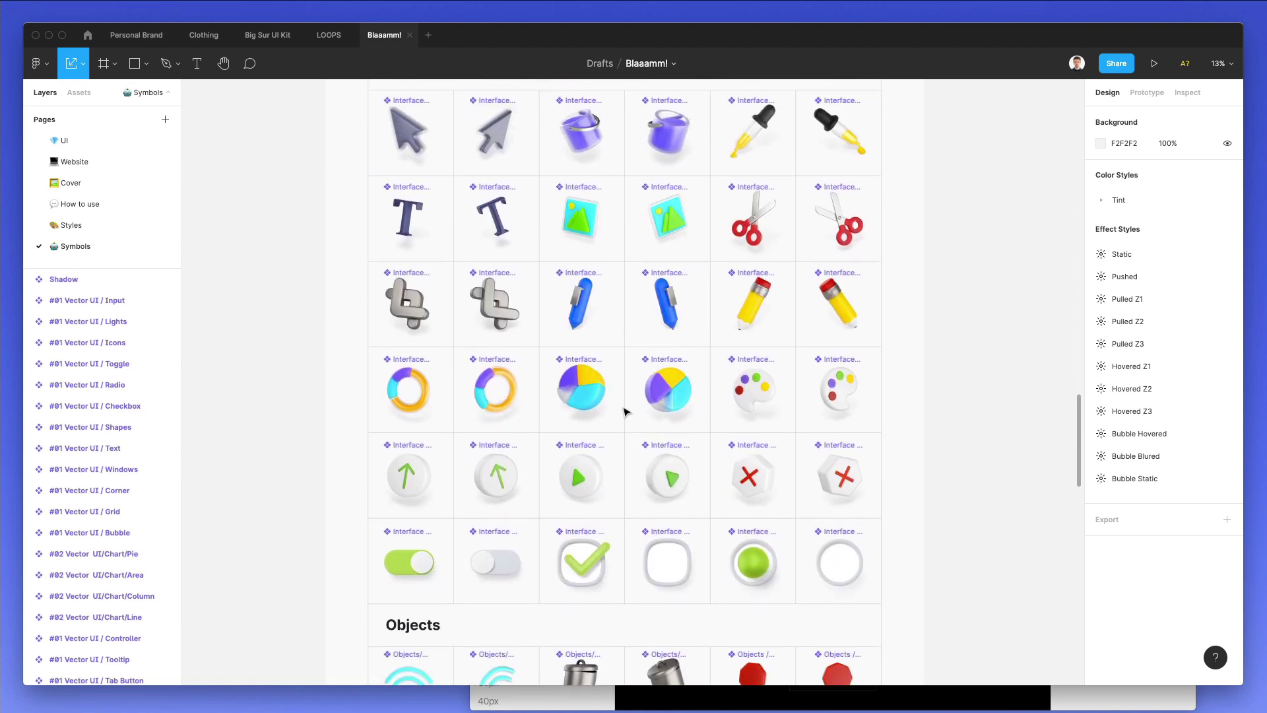
scroll(667, 302, "down", 8)
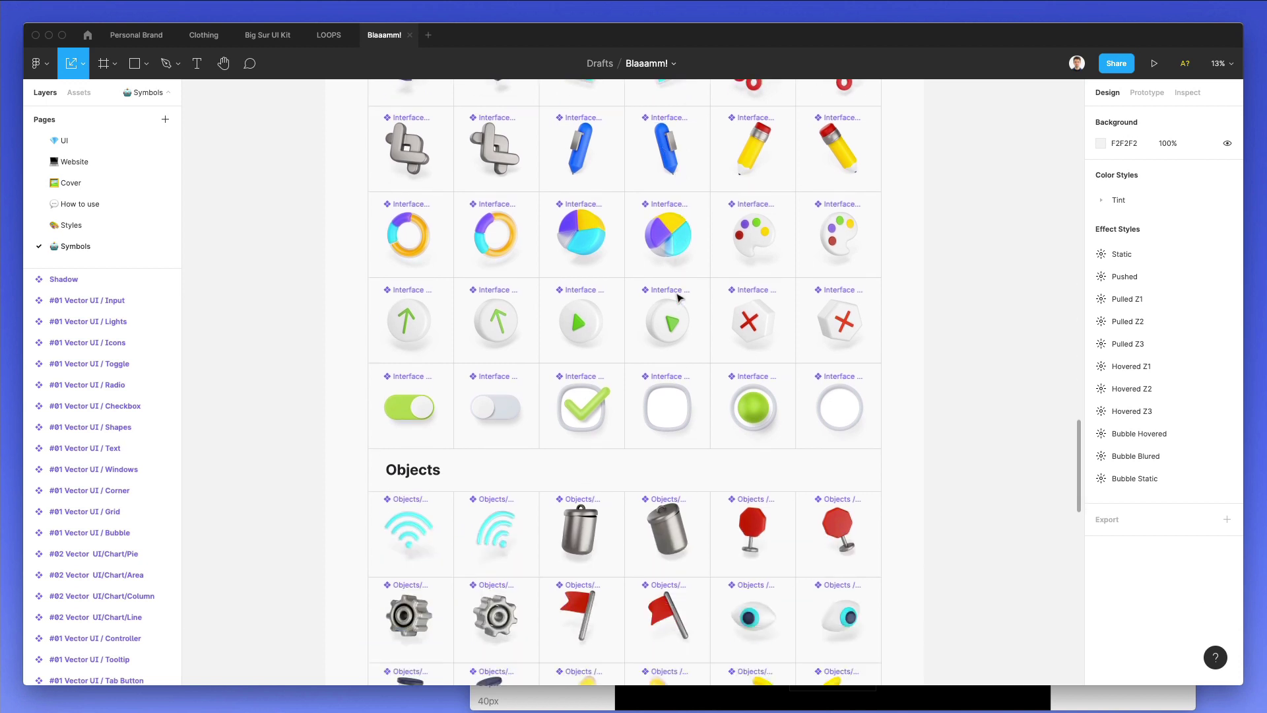
scroll(678, 297, "down", 4)
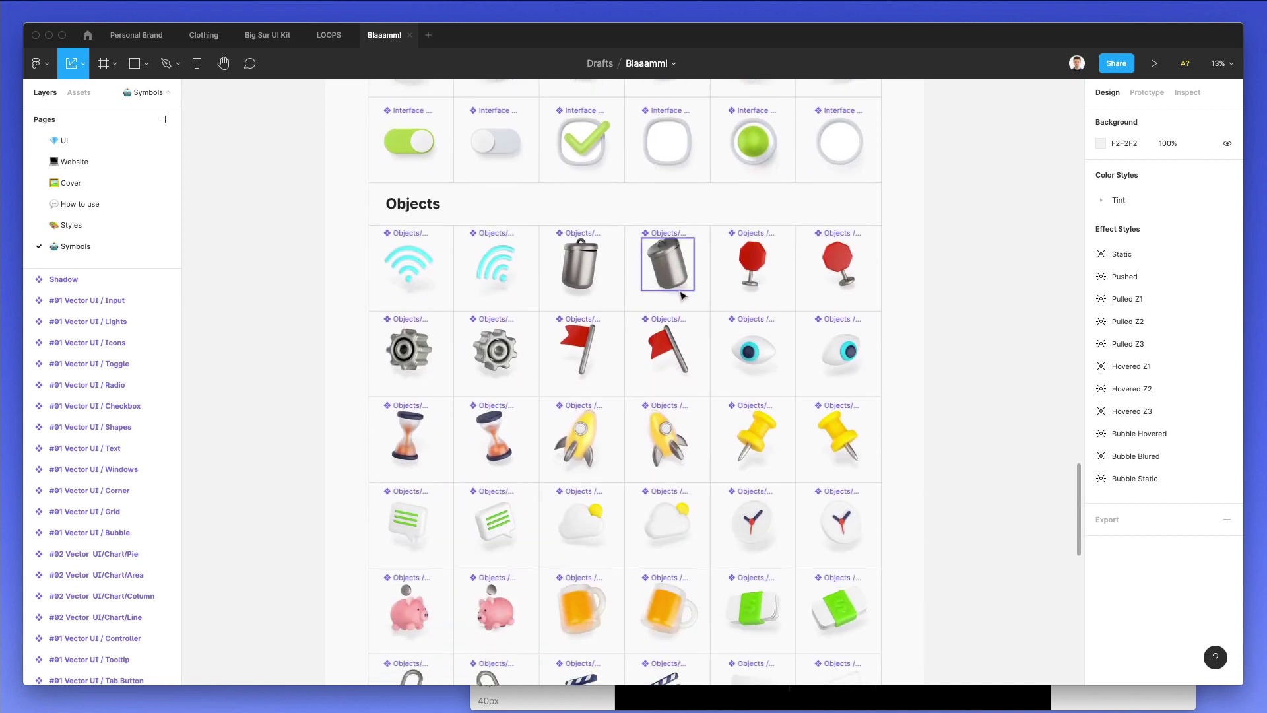
scroll(514, 294, "right", 1)
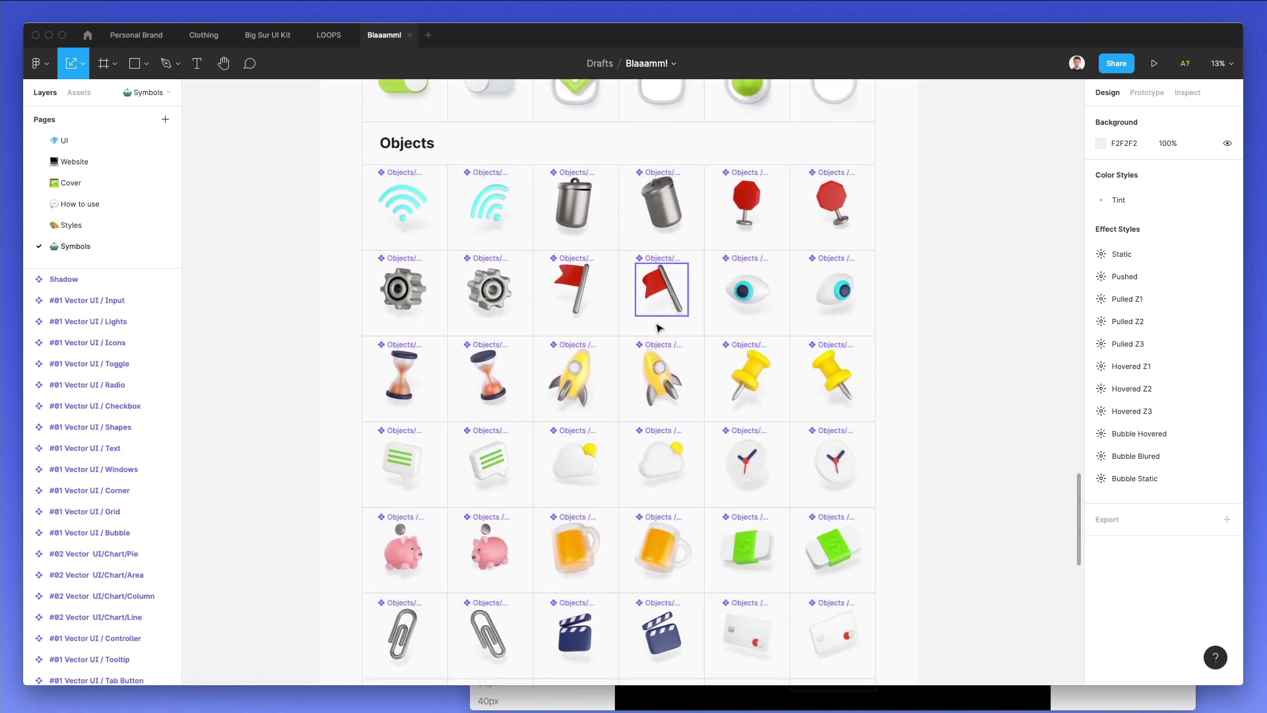
scroll(659, 357, "right", 1)
left_click(567, 376)
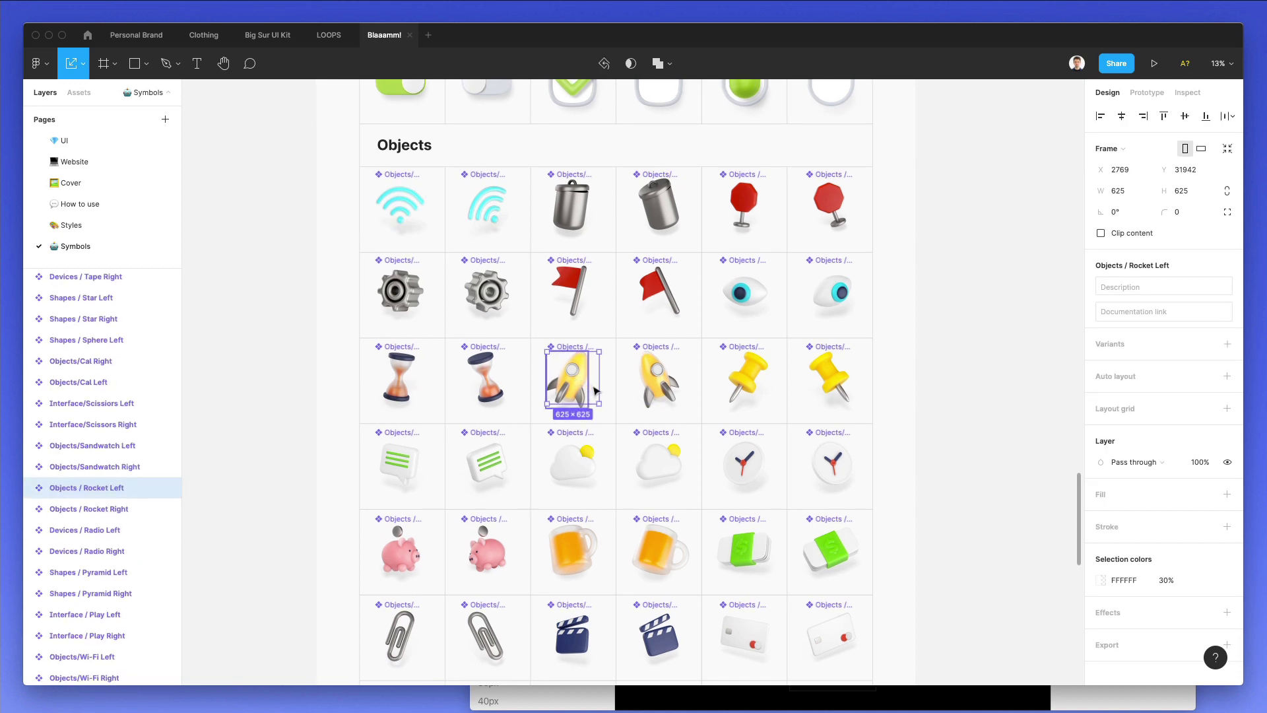
- Paste the 3D rocket into the Website hero, shrink it and set it atop the right bar
left_click(99, 161)
left_click(811, 323)
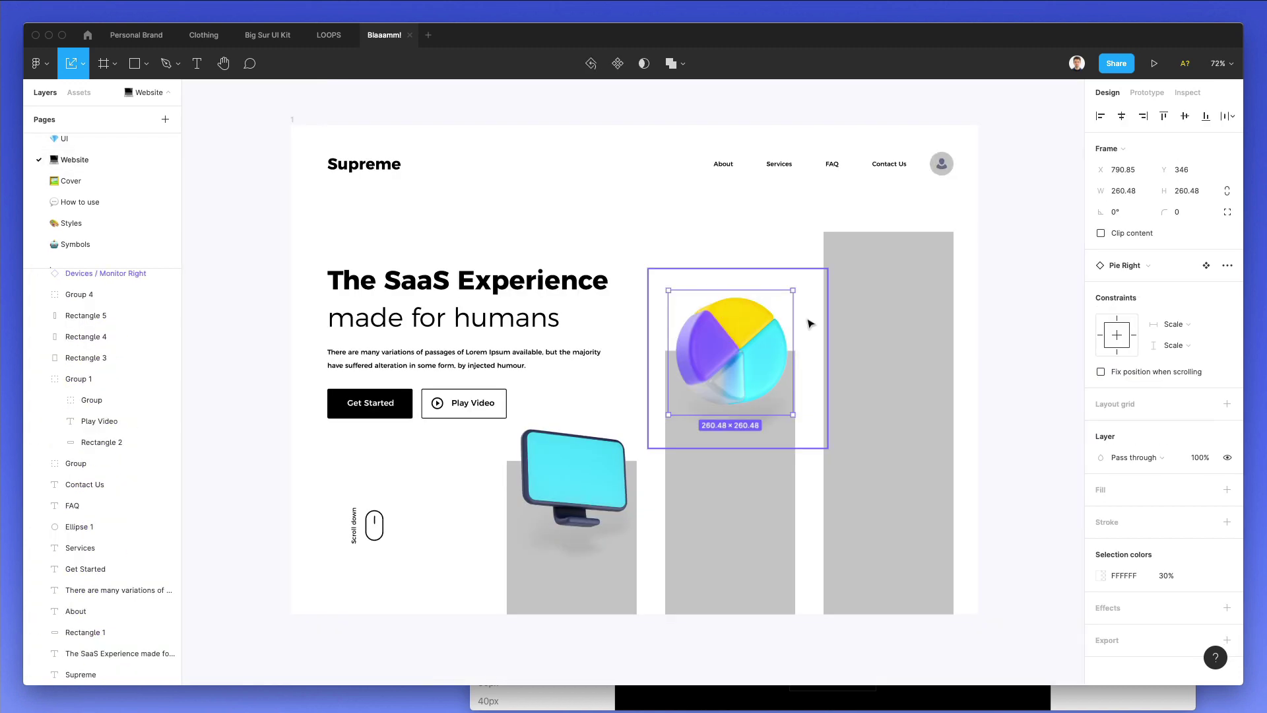
key("ctrl+v")
left_click_drag(648, 223, 905, 244)
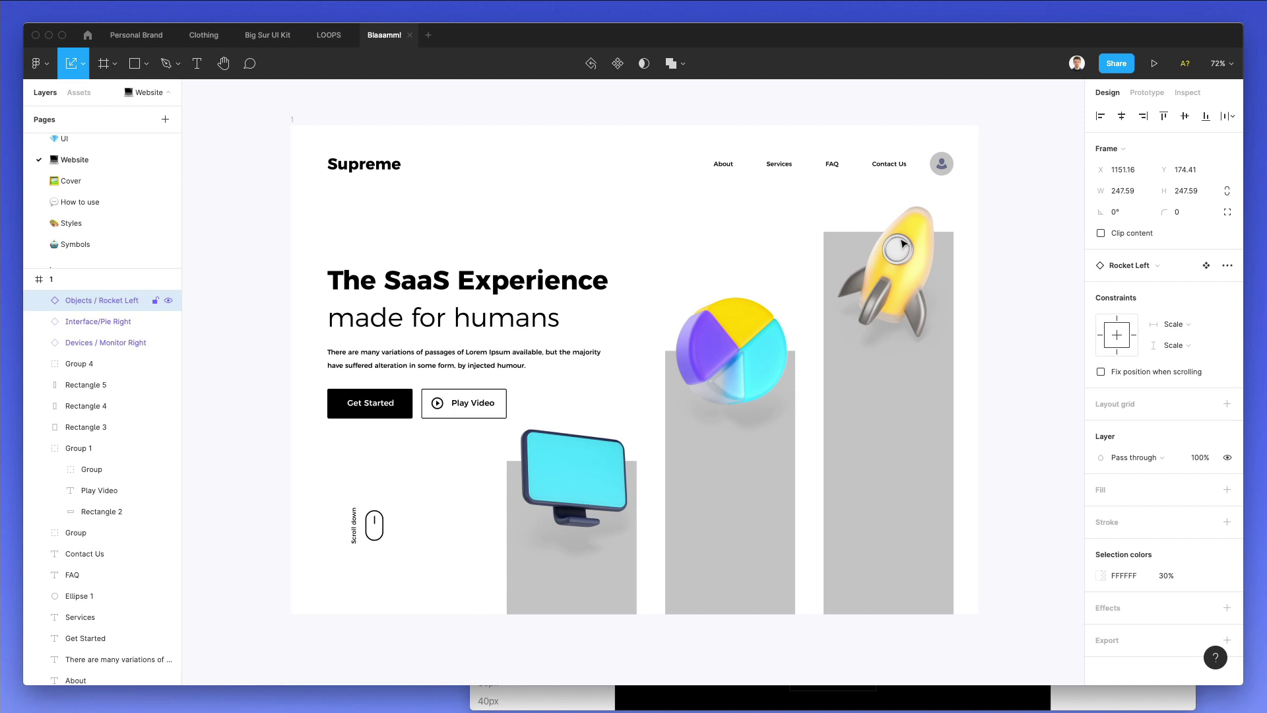
- Eyedrop icon colours onto the bars: right bar yellow, middle bar purple, left bar cyan
left_click(905, 359)
key("i")
left_click(917, 215)
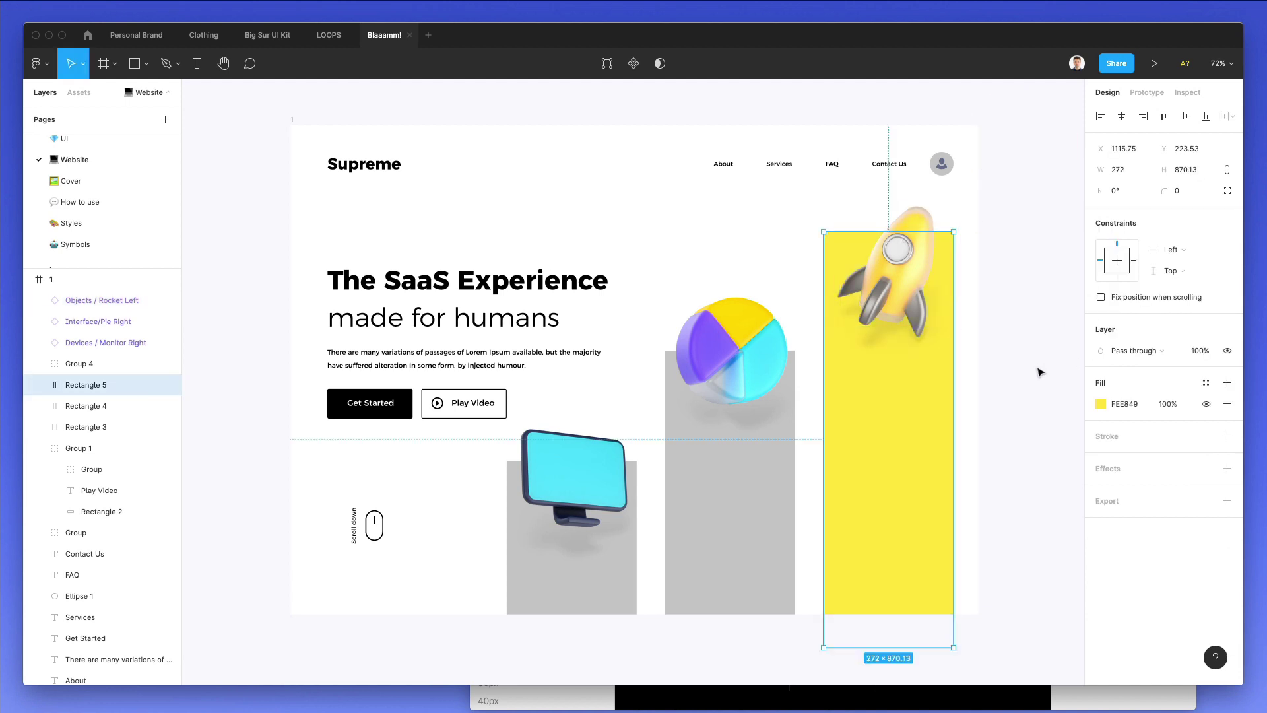
left_click(736, 490)
key("i")
left_click(765, 342)
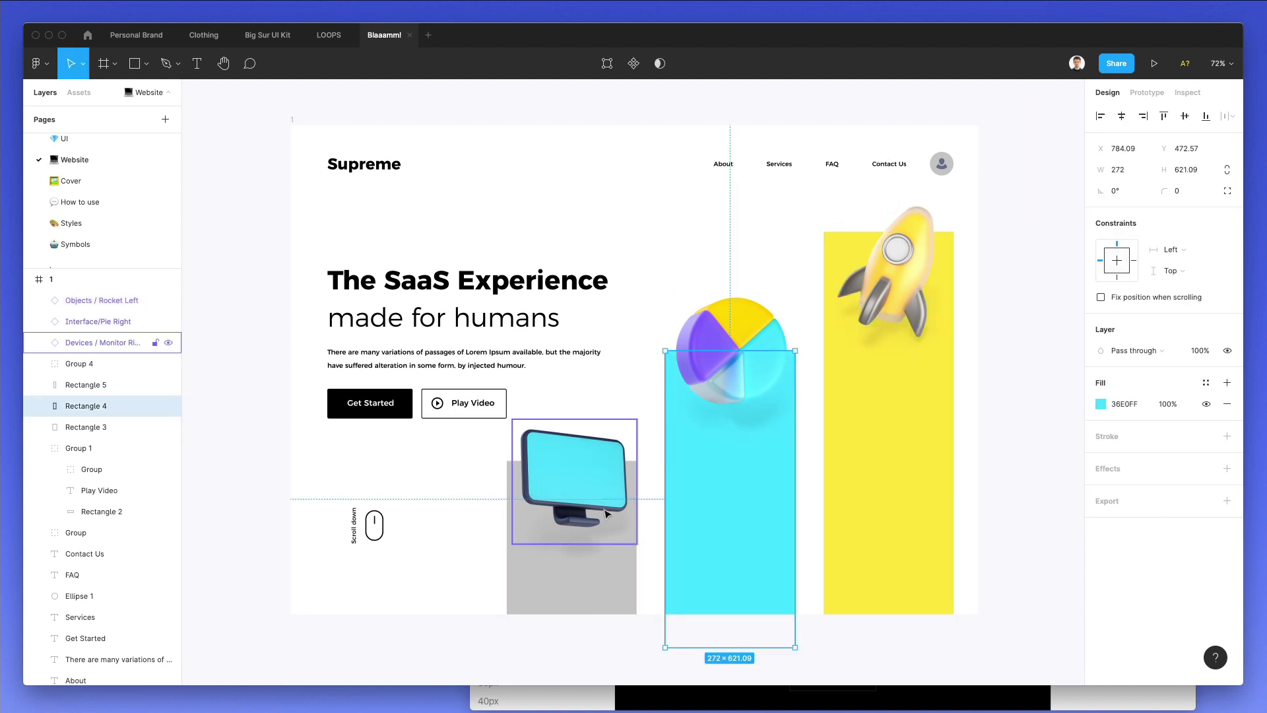
key("i")
left_click(701, 336)
left_click(602, 589)
left_click(614, 598)
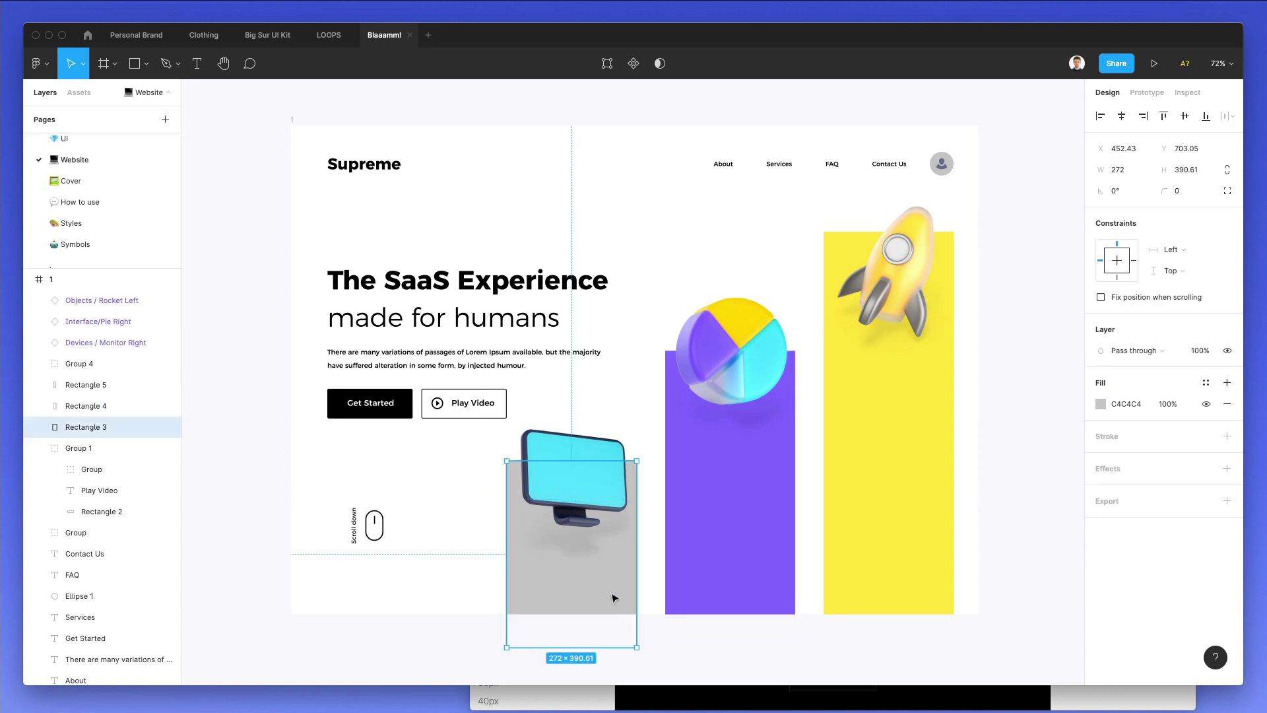
left_click(591, 449)
- Try moving the rocket lower on the yellow bar, then revert it
key("Escape")
scroll(650, 360, "down", 3)
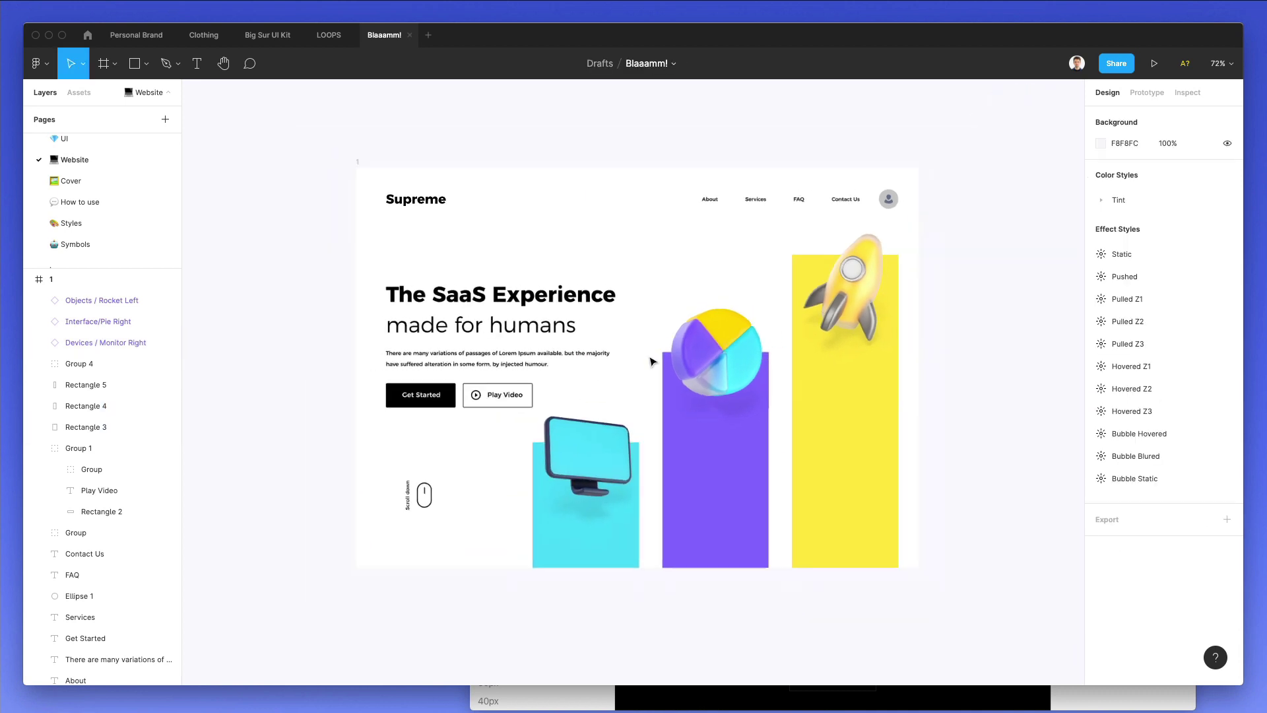
scroll(932, 410, "up", 1)
scroll(932, 409, "right", 1)
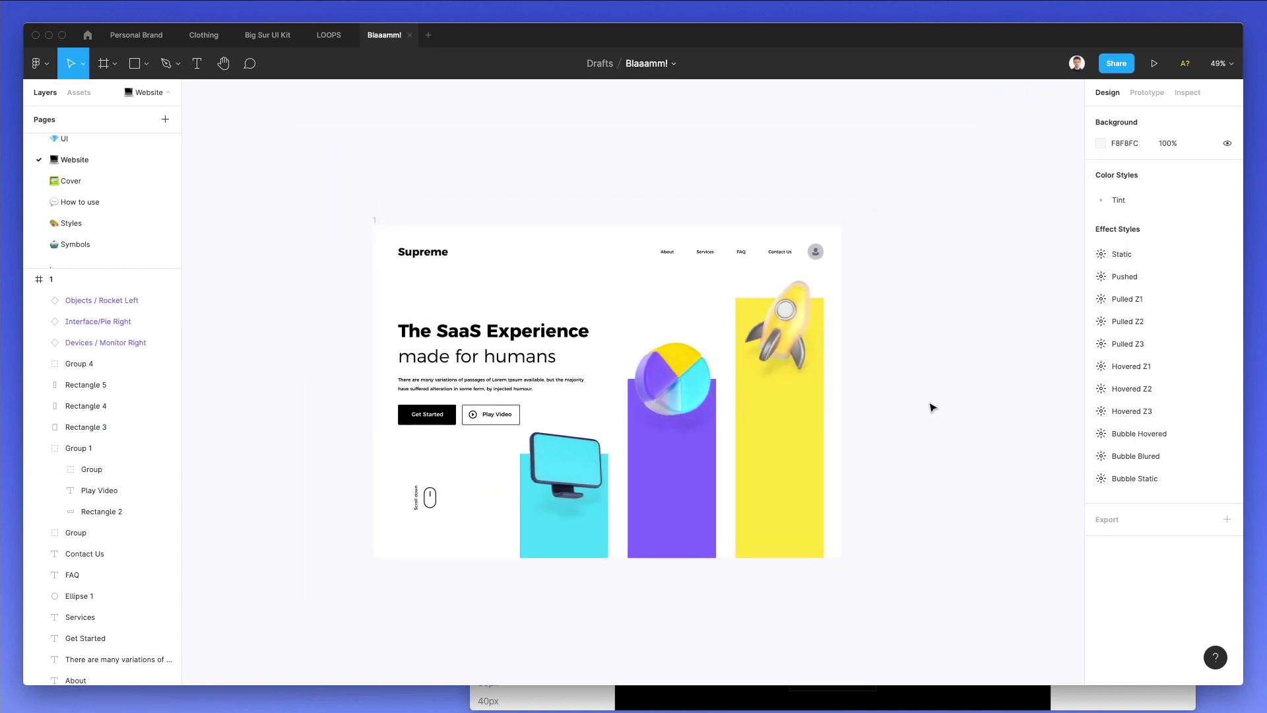
scroll(932, 420, "right", 1)
left_click_drag(766, 321, 756, 344)
key("Escape")
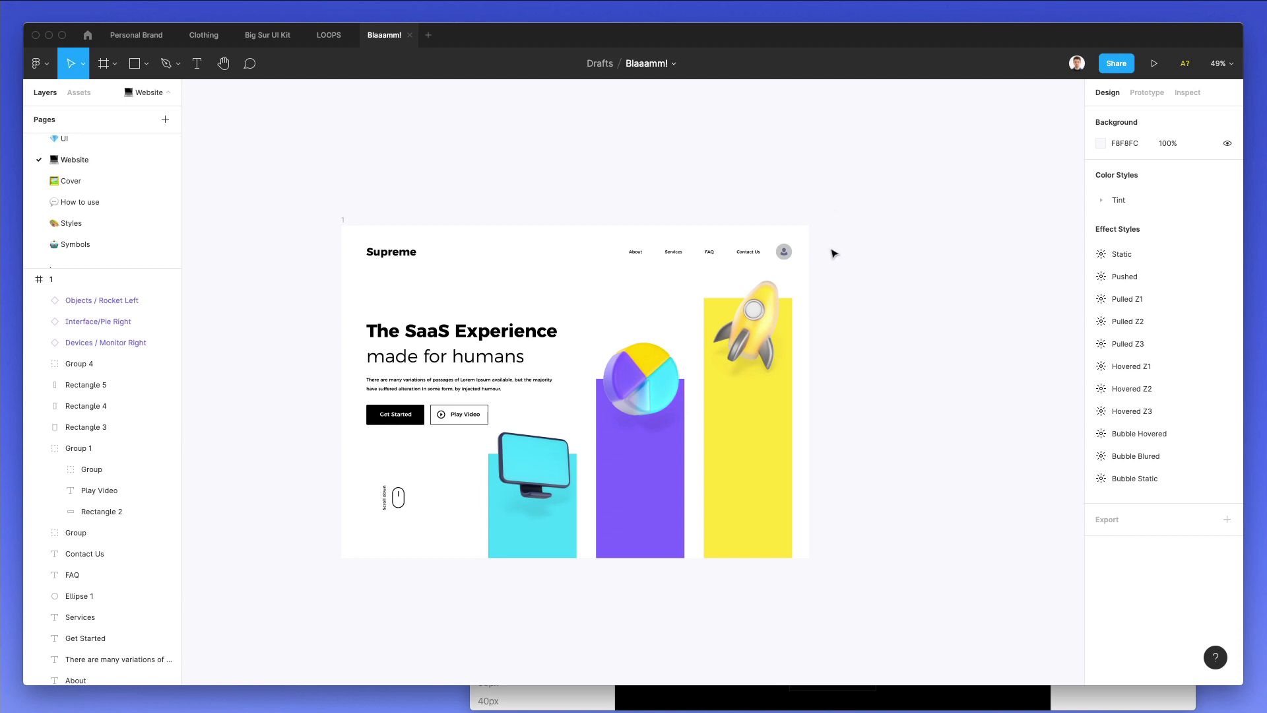
scroll(889, 251, "right", 1)
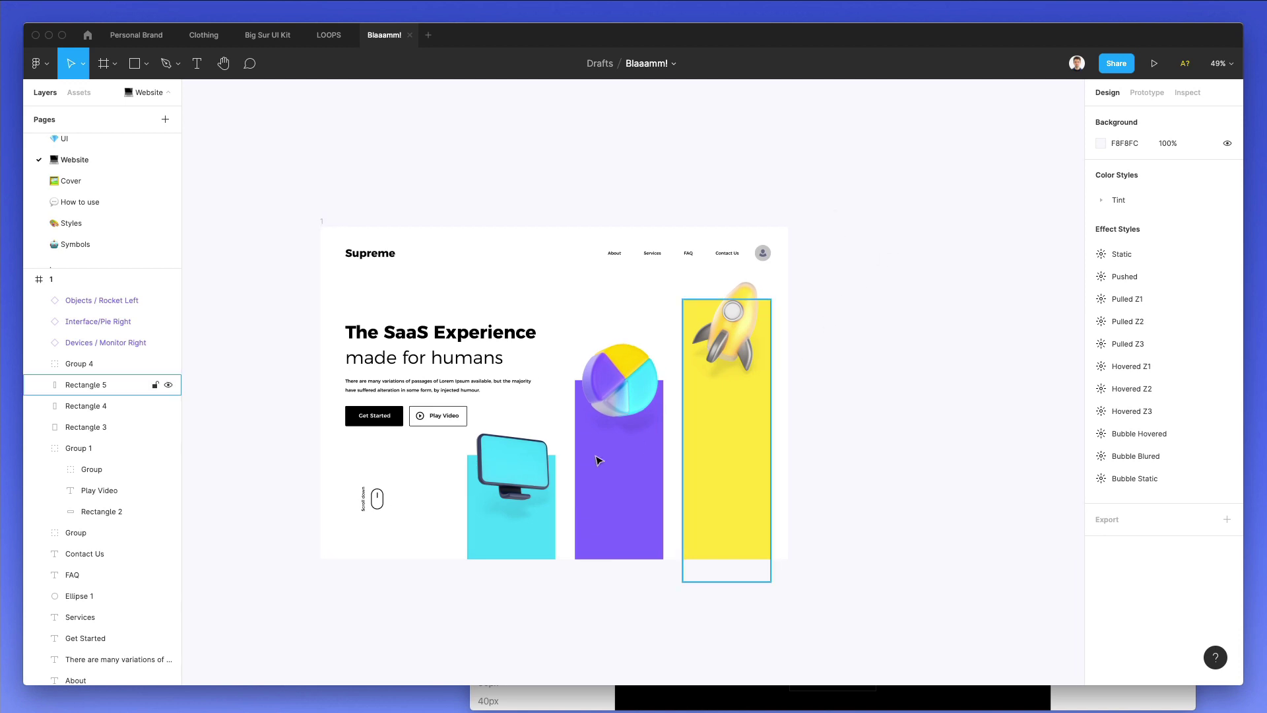
- Select the bars with the pie and rocket icons and nudge them down, then back up
left_click(474, 479)
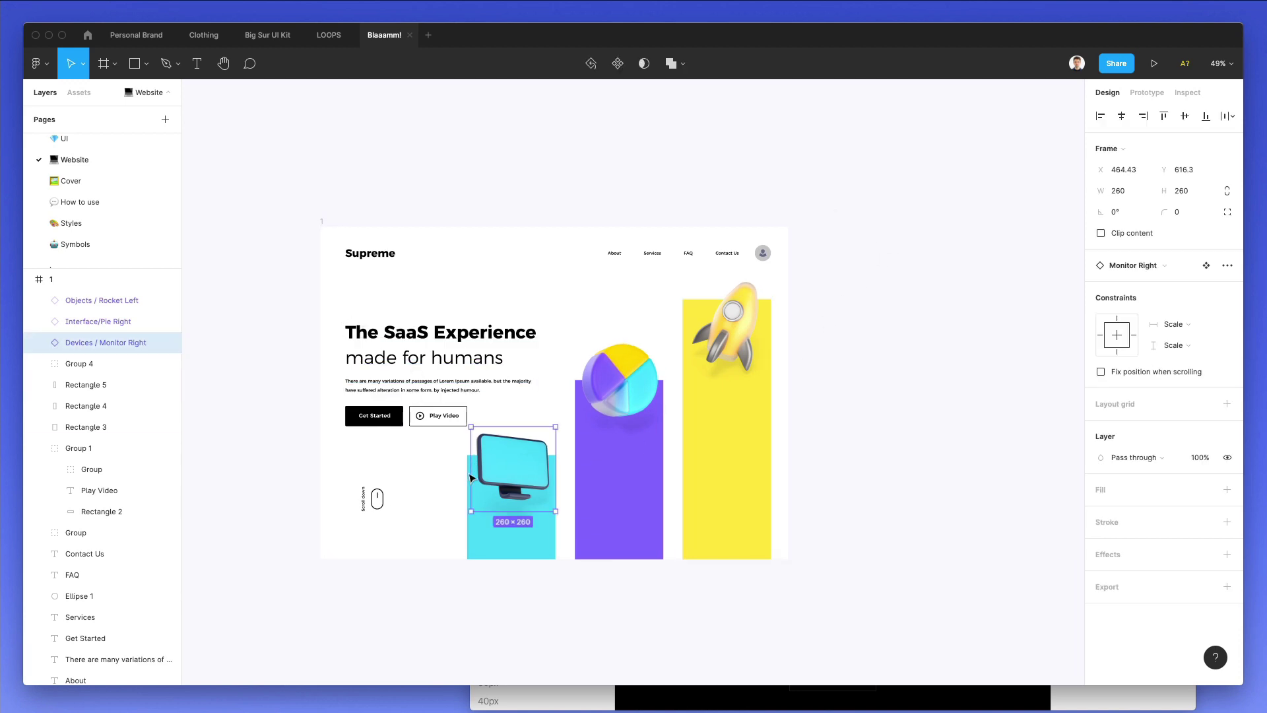
left_click_drag(437, 463, 802, 545)
left_click(620, 380, "shift")
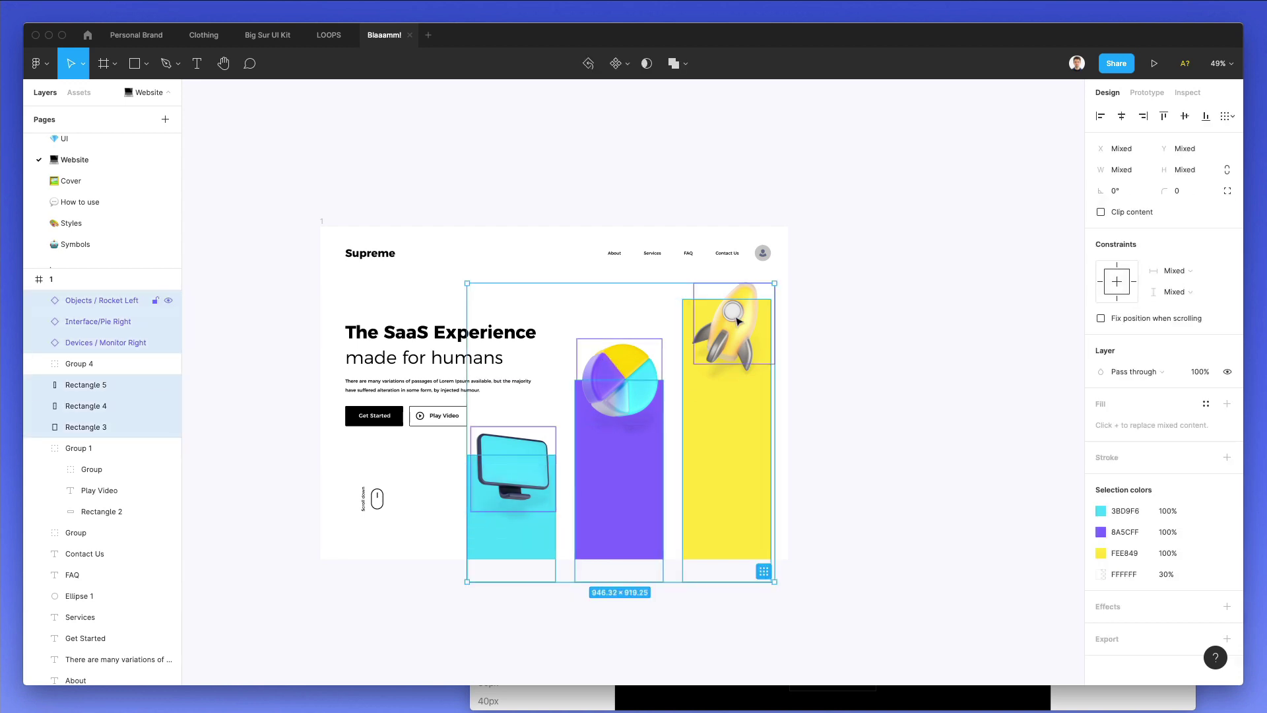
left_click(738, 320, "shift")
key("shift+Down")
key("shift+Down")
key("shift+Down")
key("shift+Down")
key("shift+Down")
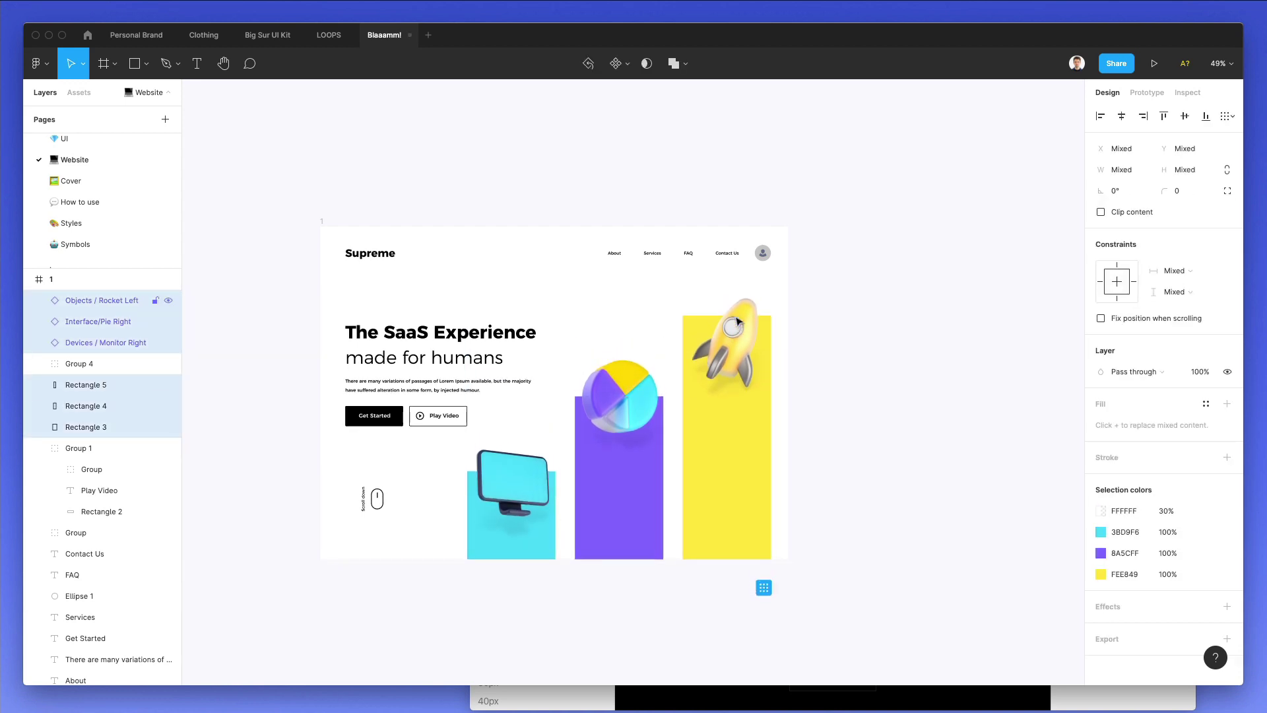
key("shift+Up")
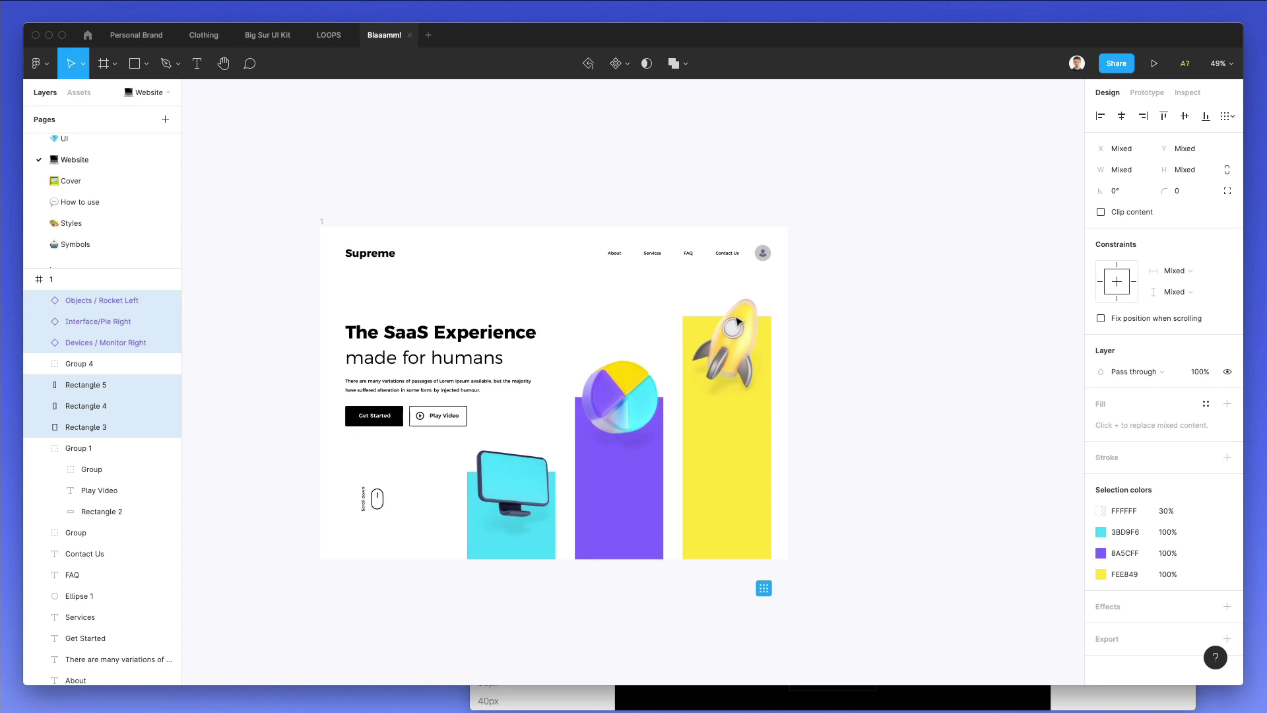
- Nudge all bars and 3D icons up slightly, then lift the headline, paragraph and buttons
left_click(837, 312)
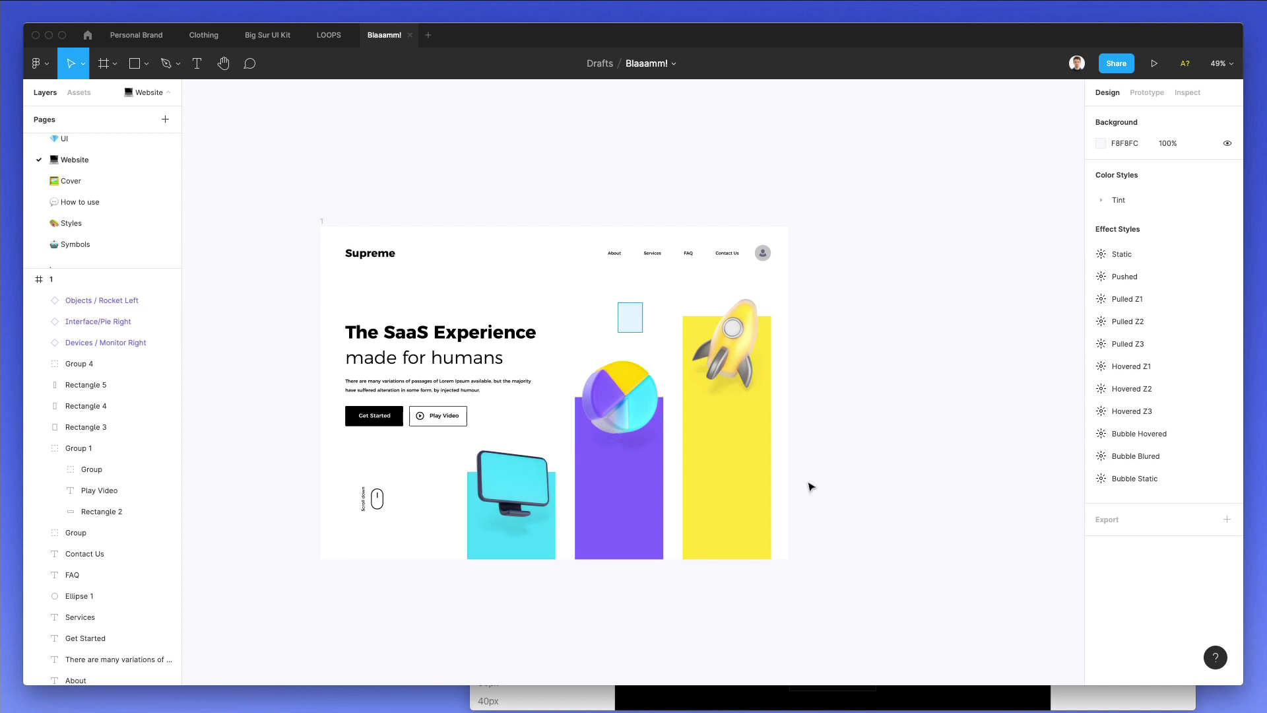
left_click_drag(825, 508, 831, 518)
left_click(476, 485, "shift")
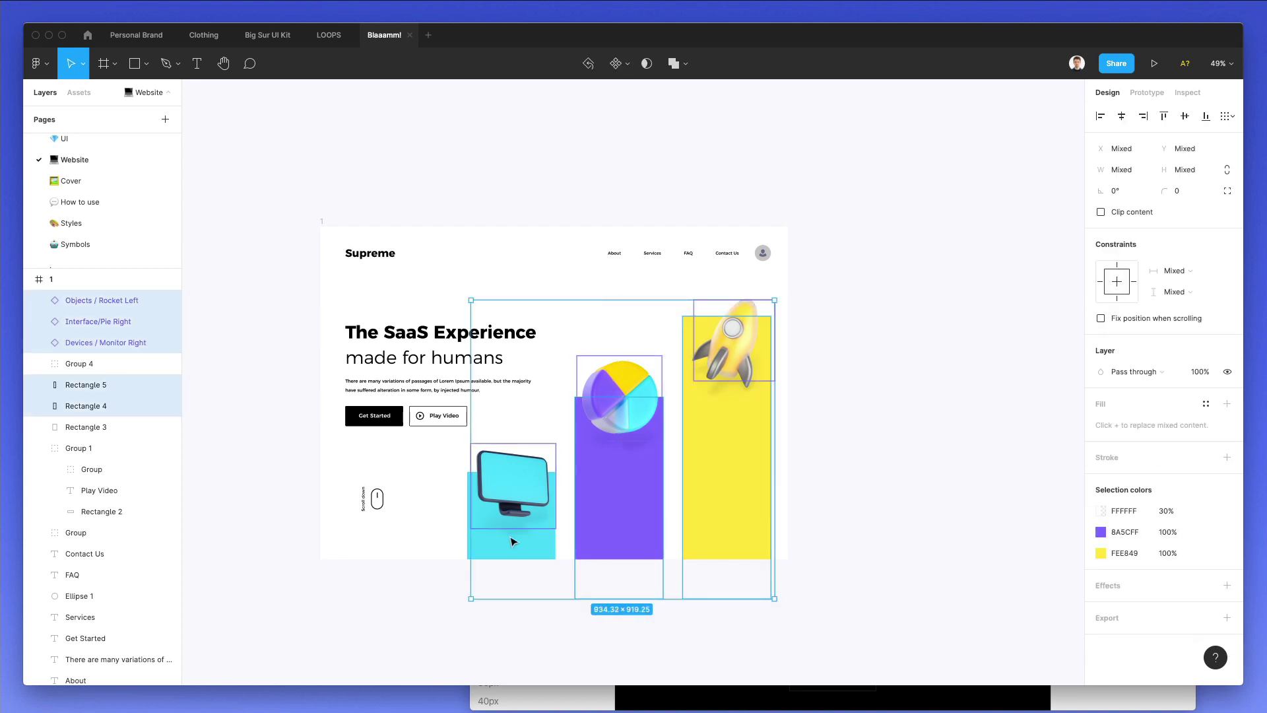
left_click(464, 501, "shift+super")
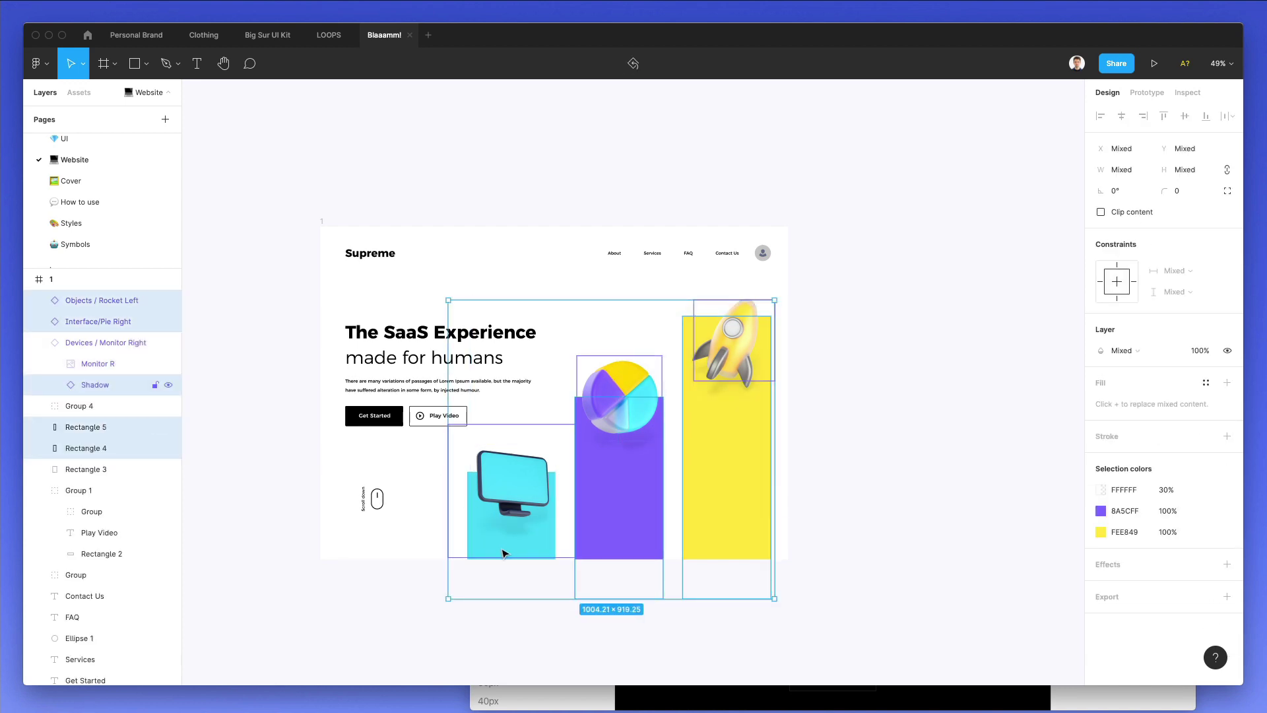
left_click_drag(423, 598, 774, 435)
left_click(718, 340, "shift")
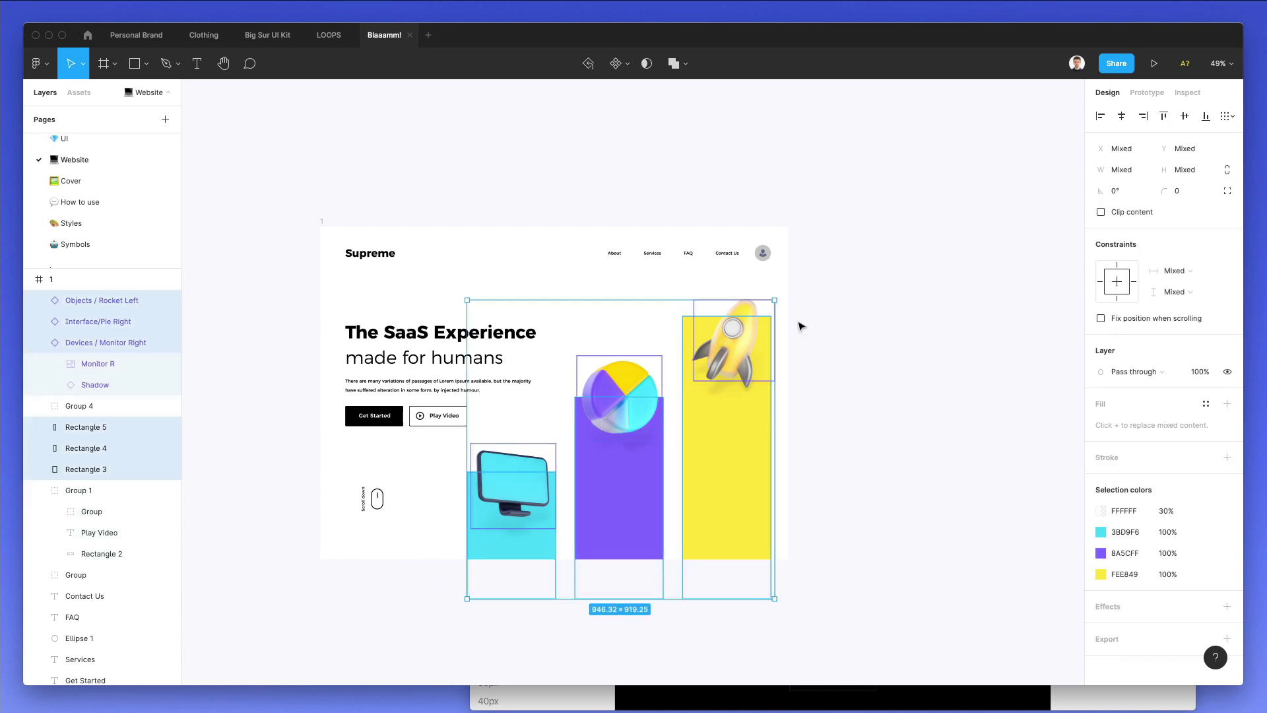
key("shift+Up")
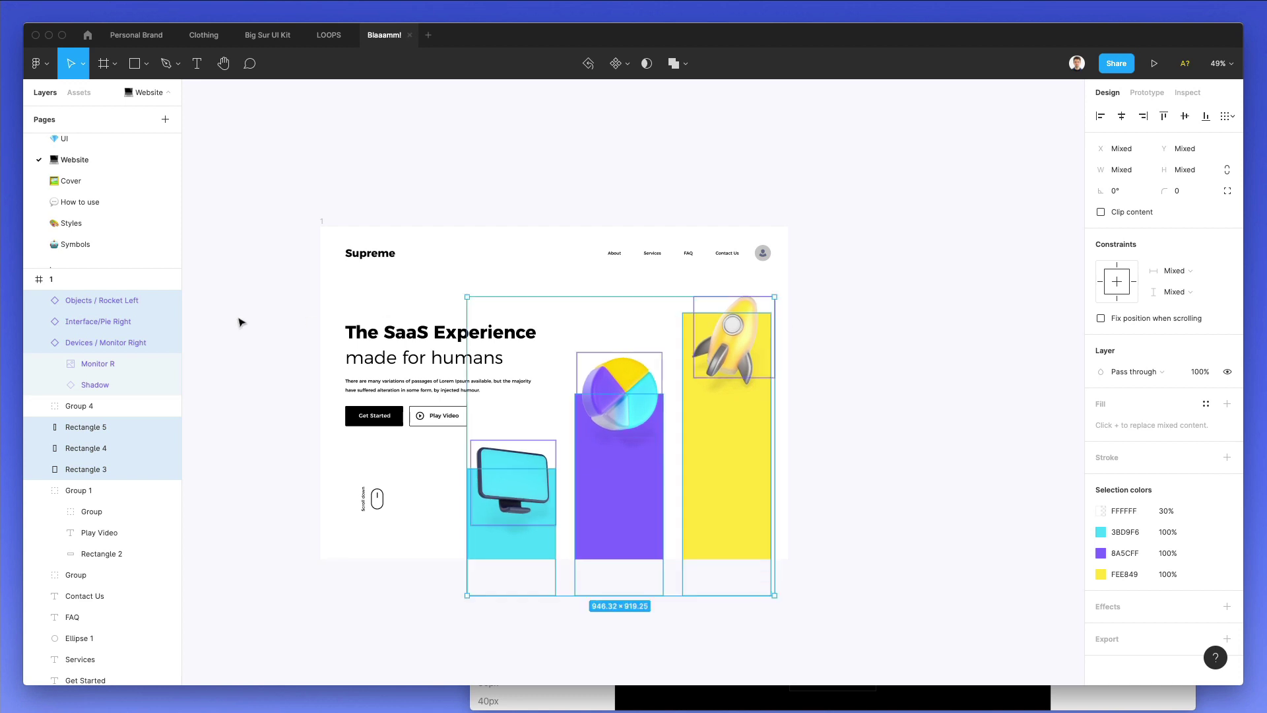
left_click_drag(327, 317, 441, 414)
- Alt-drag a copy of the hero frame to sit right of the original
left_click(334, 221)
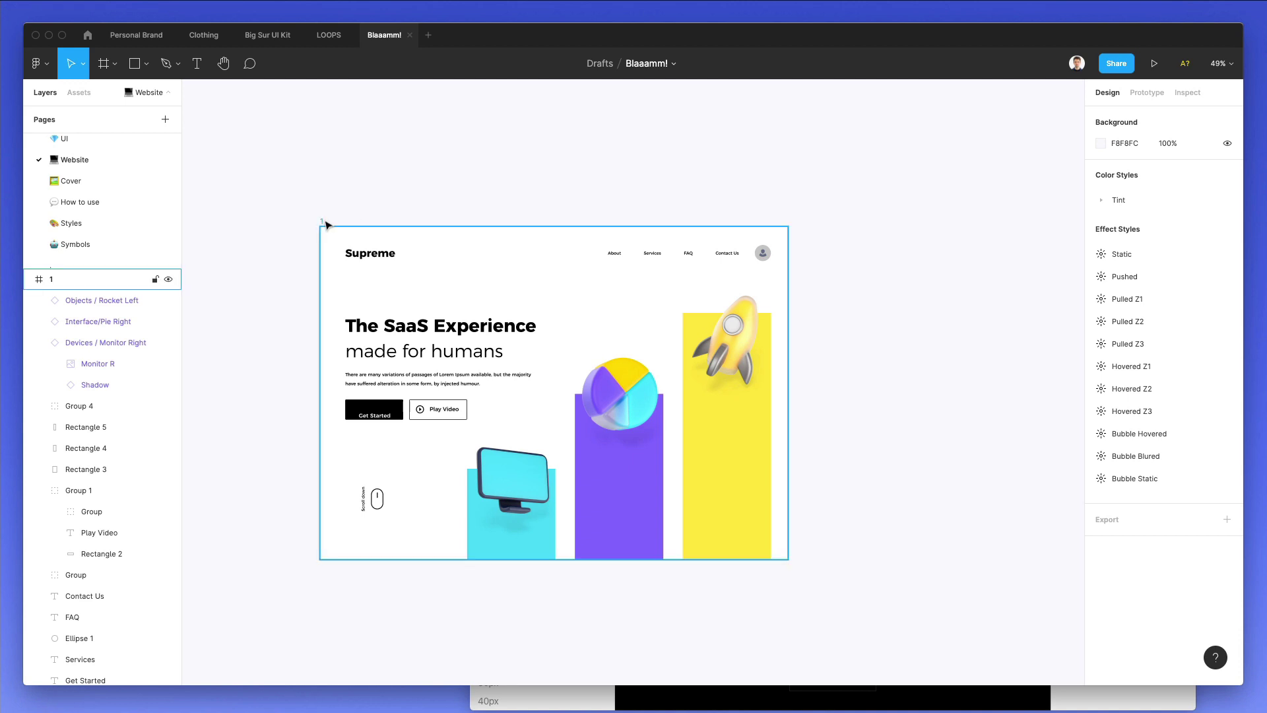
left_click(325, 223)
scroll(331, 227, "right", 2)
left_click_drag(365, 296, 855, 296)
left_click(846, 194)
- Pan around the canvas to inspect the avatar circle and the second hero frame
scroll(845, 194, "right", 3)
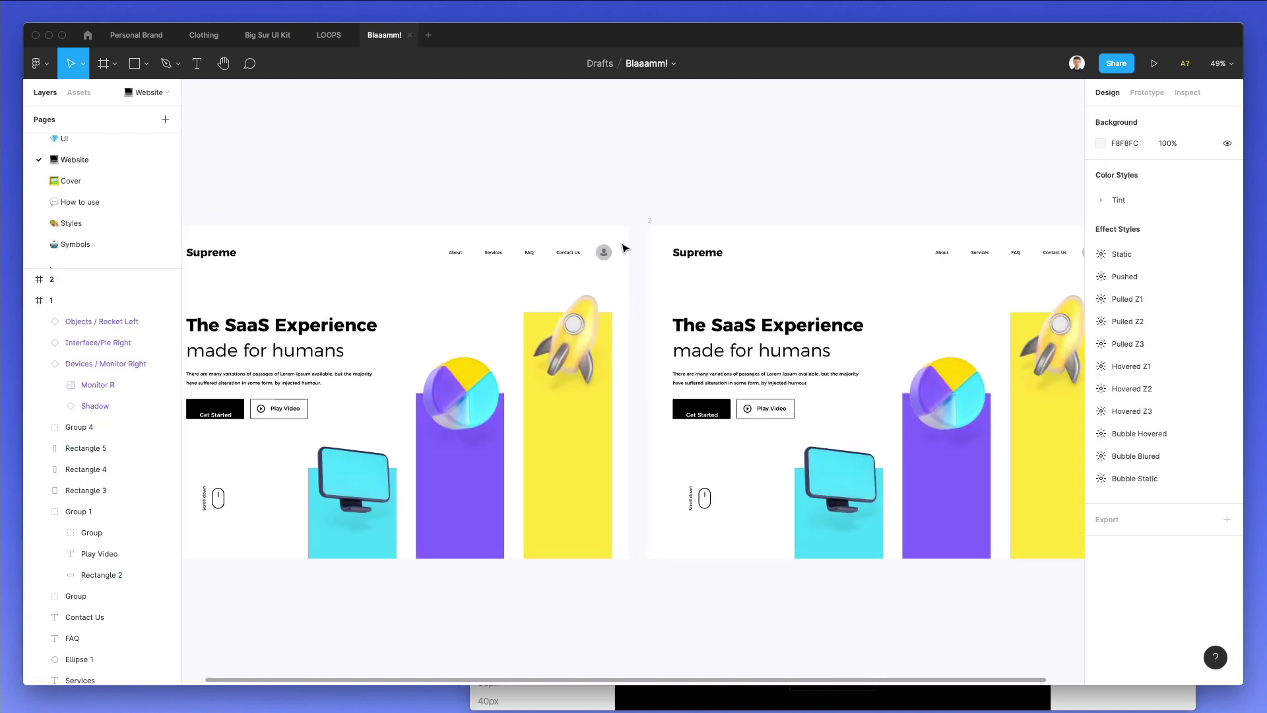
left_click(608, 249)
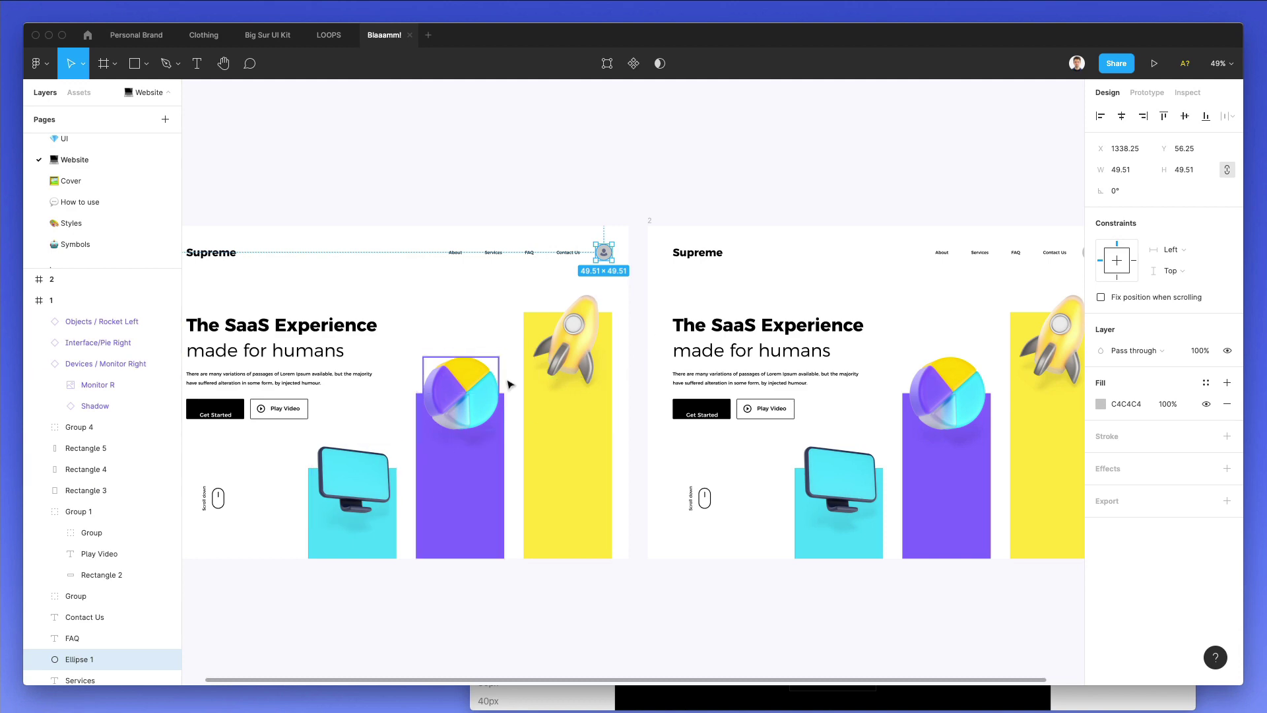
scroll(578, 293, "up", 5)
scroll(578, 293, "down", 5)
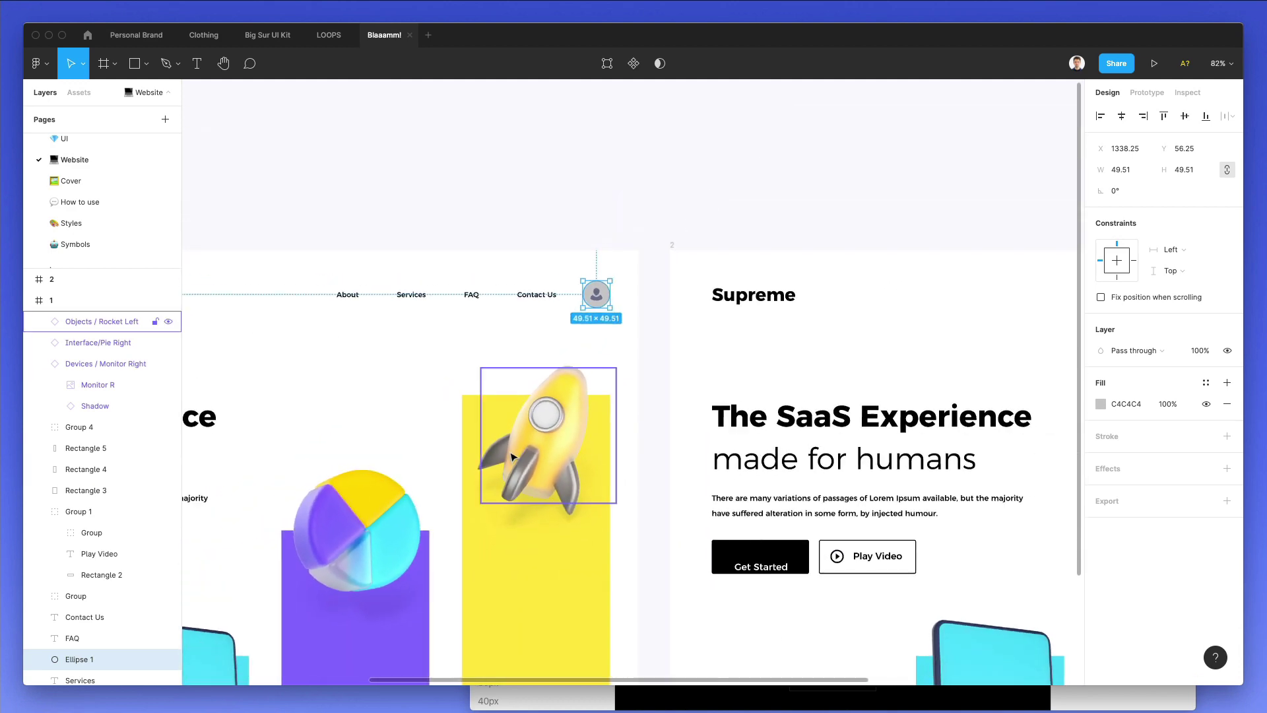
scroll(520, 454, "left", 3)
scroll(520, 454, "left", 3)
scroll(557, 346, "left", 5)
scroll(556, 346, "down", 1)
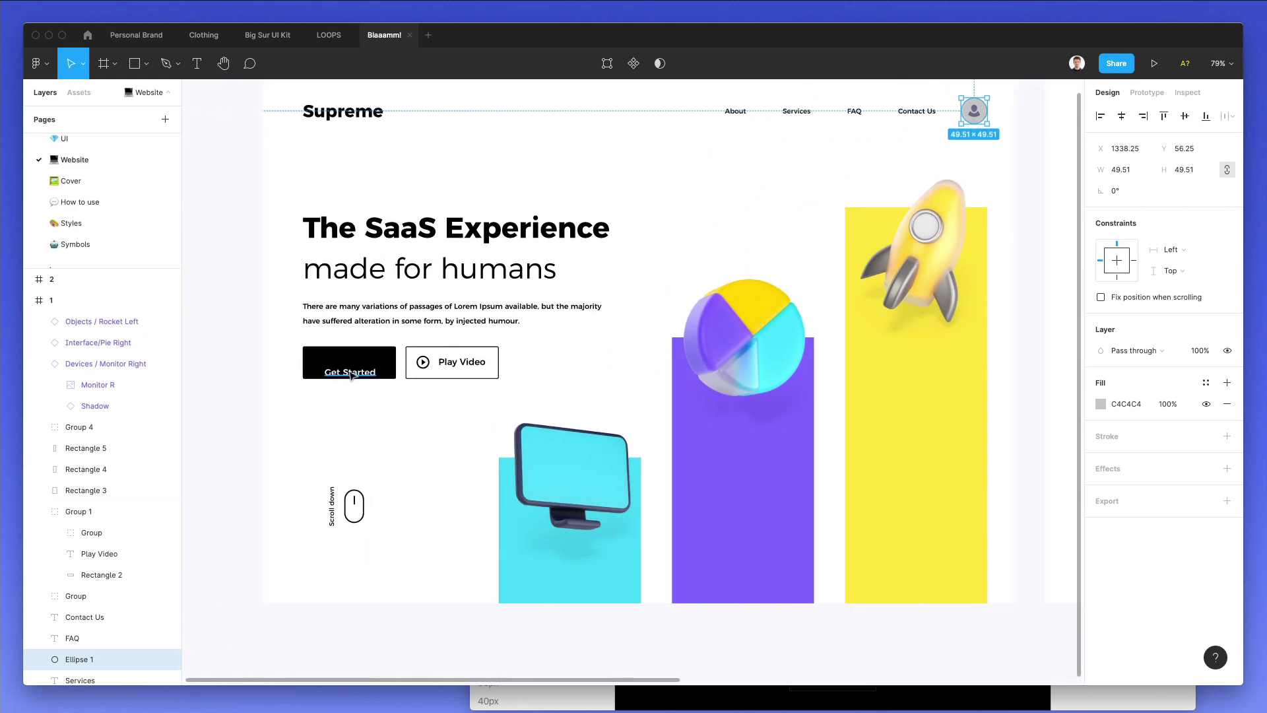
scroll(557, 347, "right", 5)
scroll(792, 152, "up", 3)
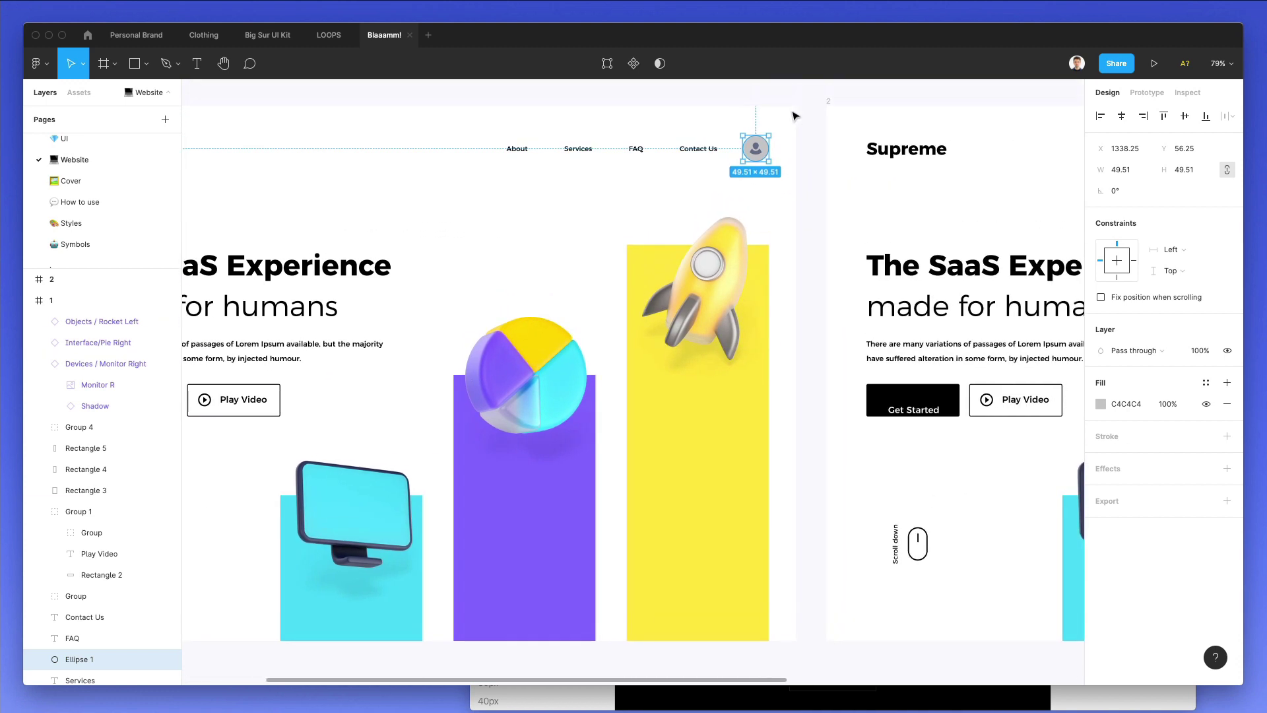
left_click(821, 153)
scroll(726, 264, "down", 3)
scroll(727, 264, "right", 5)
scroll(660, 258, "left", 1)
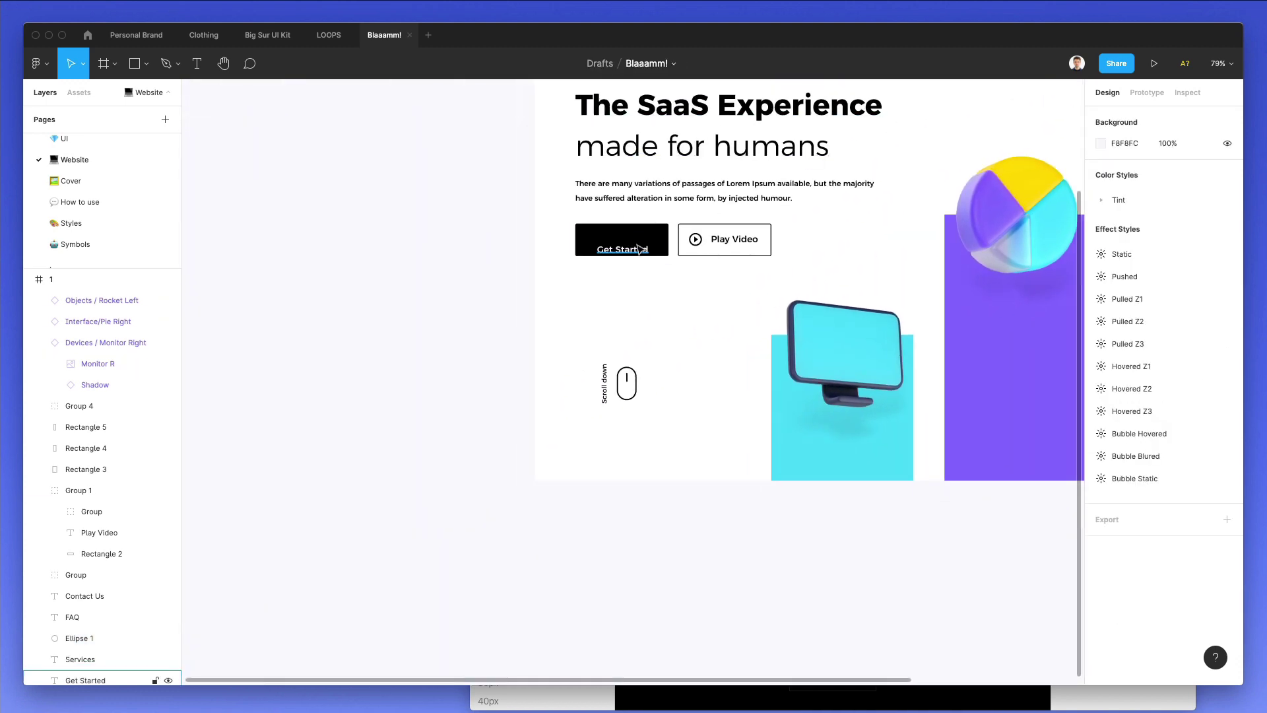
- Move the Get Started label up to centre it in its button
left_click(634, 251)
left_click_drag(635, 250, 633, 242)
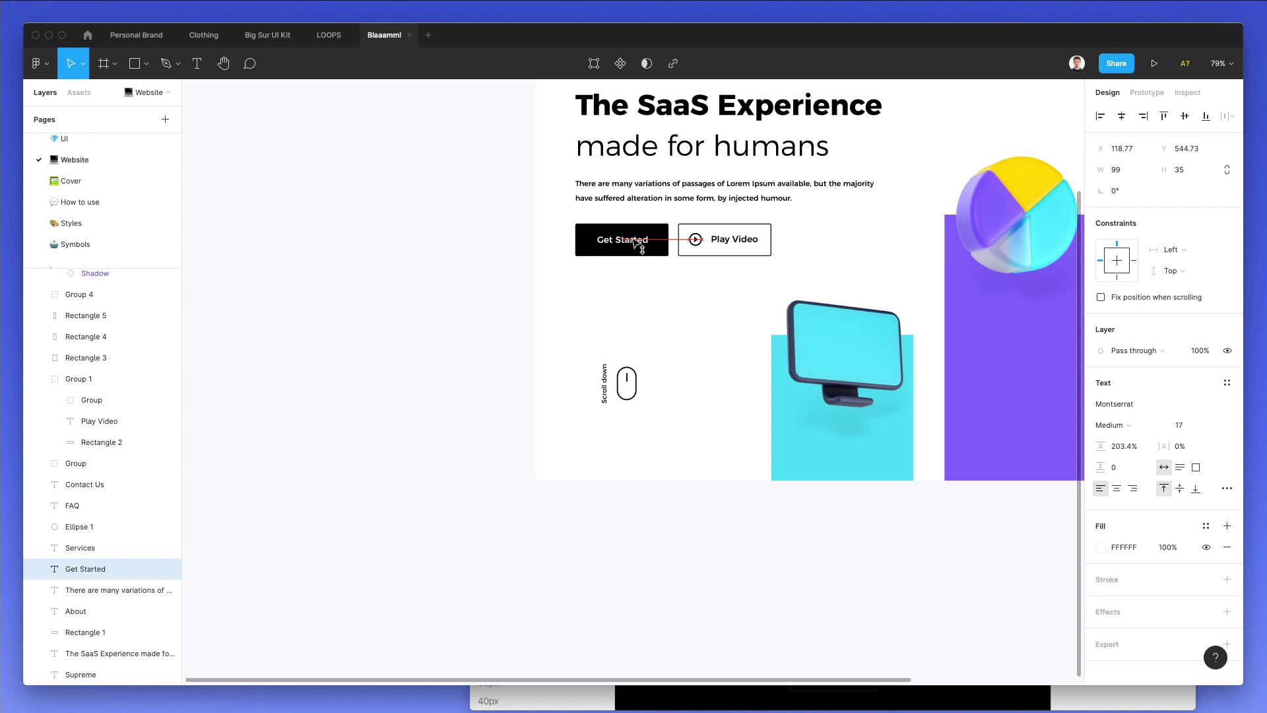
scroll(635, 242, "right", 5)
scroll(636, 243, "up", 3)
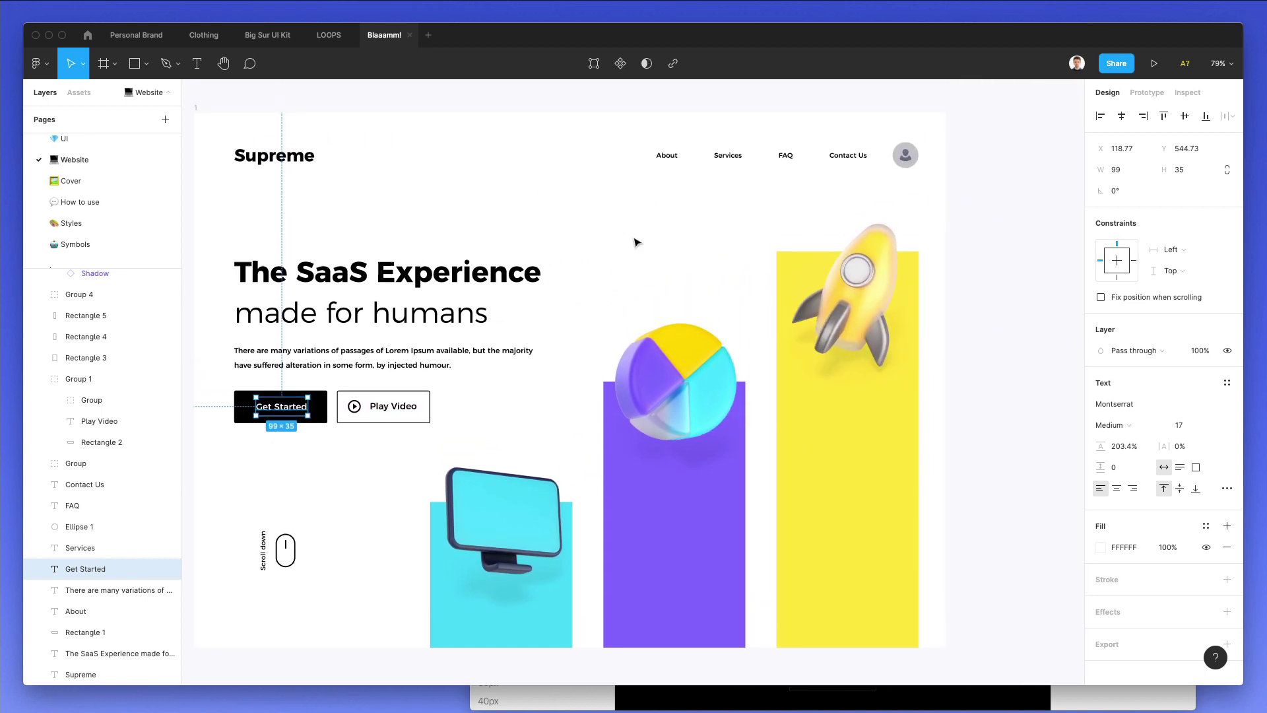
left_click(578, 178)
- Fill the avatar circle with the bar's cyan at 10% opacity
left_click(919, 167)
key("i")
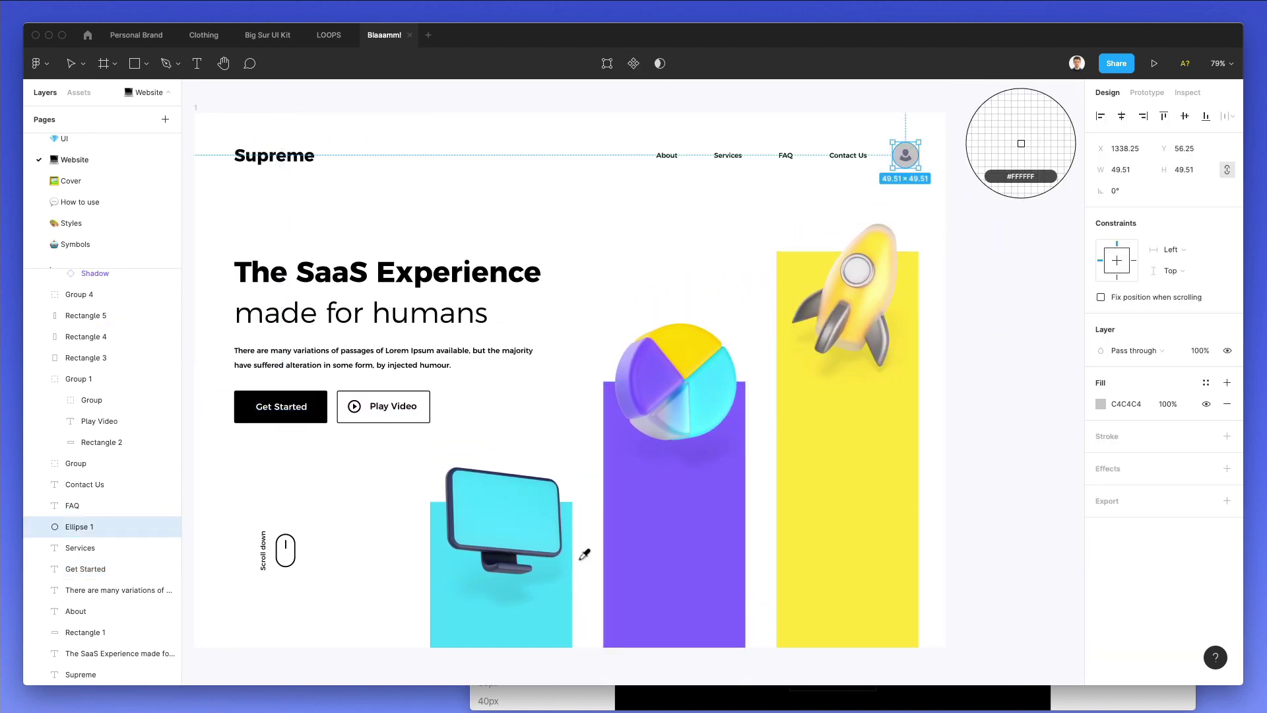
left_click(546, 632)
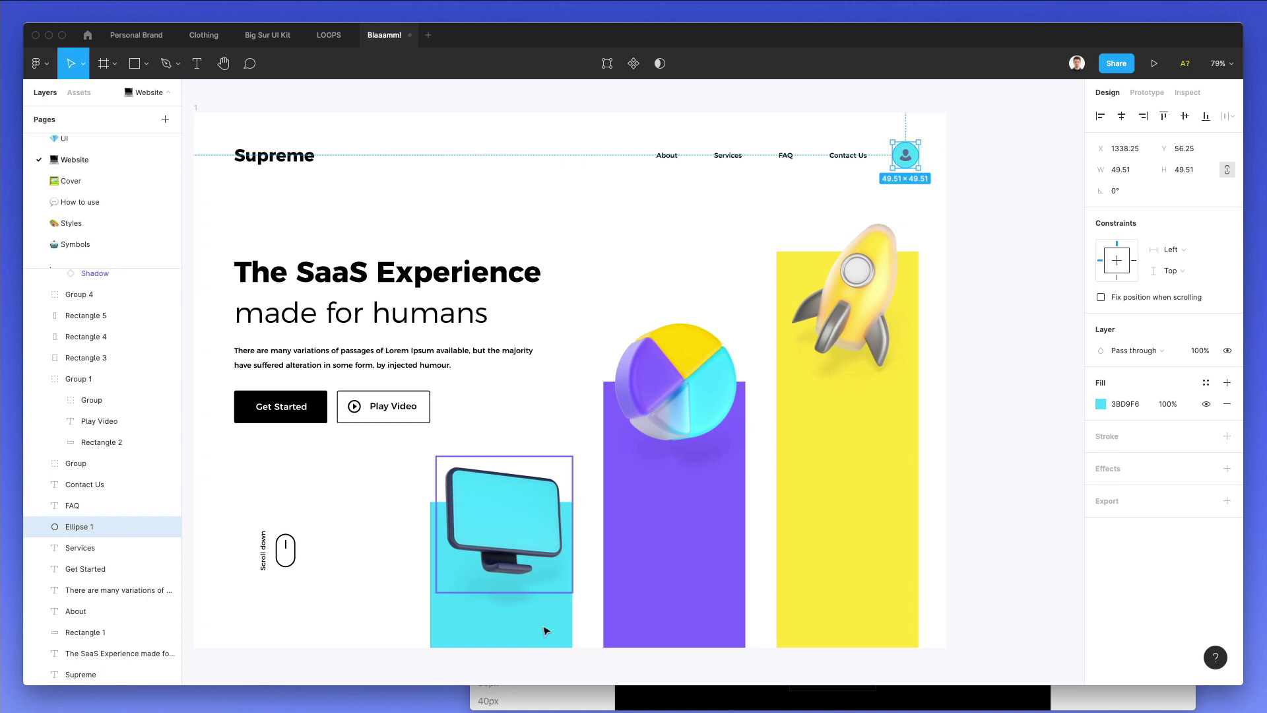
left_click(908, 157)
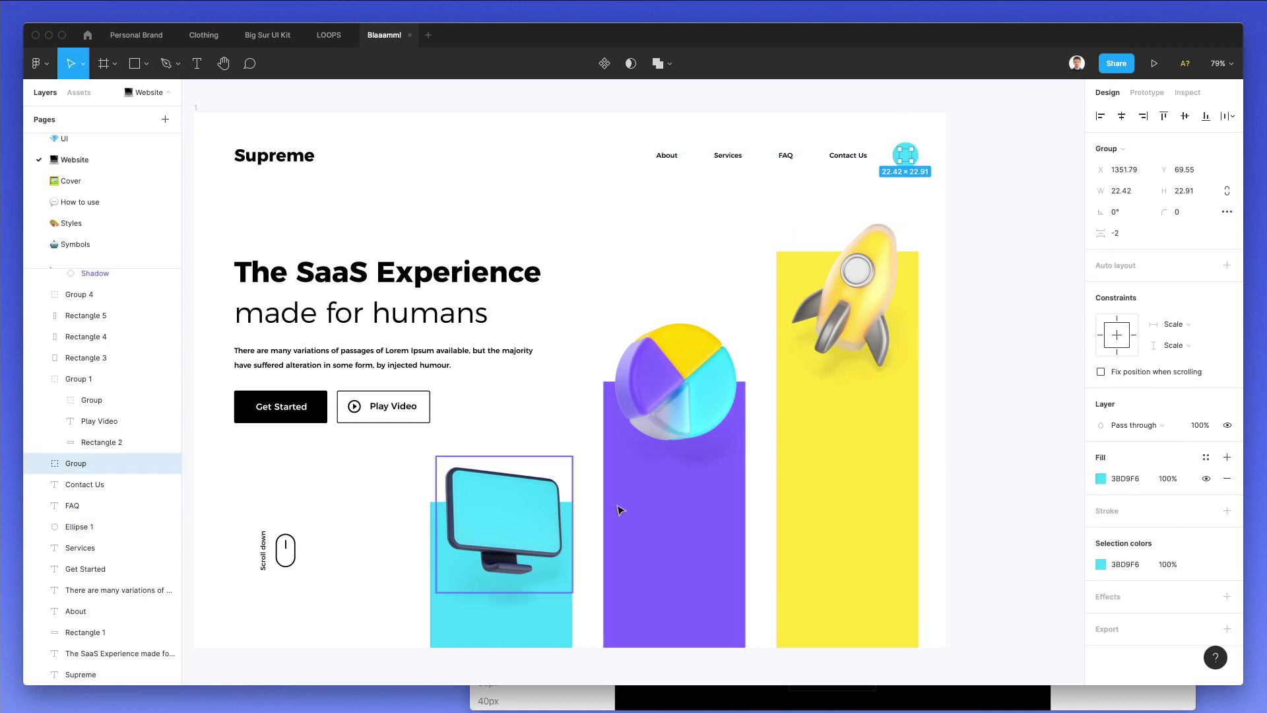
left_click(909, 138)
left_click(905, 155)
key("1")
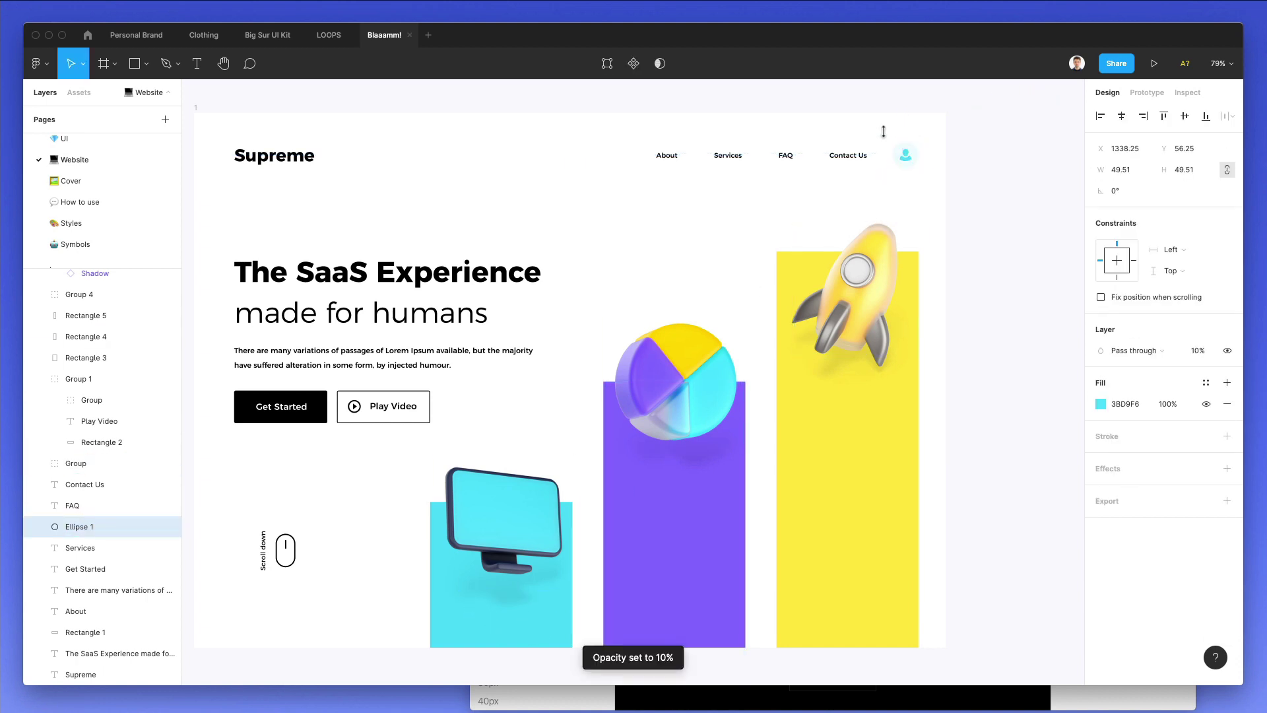
left_click(865, 109)
- Alt-drag the hero frame to create a duplicate to its right
scroll(865, 109, "down", 3)
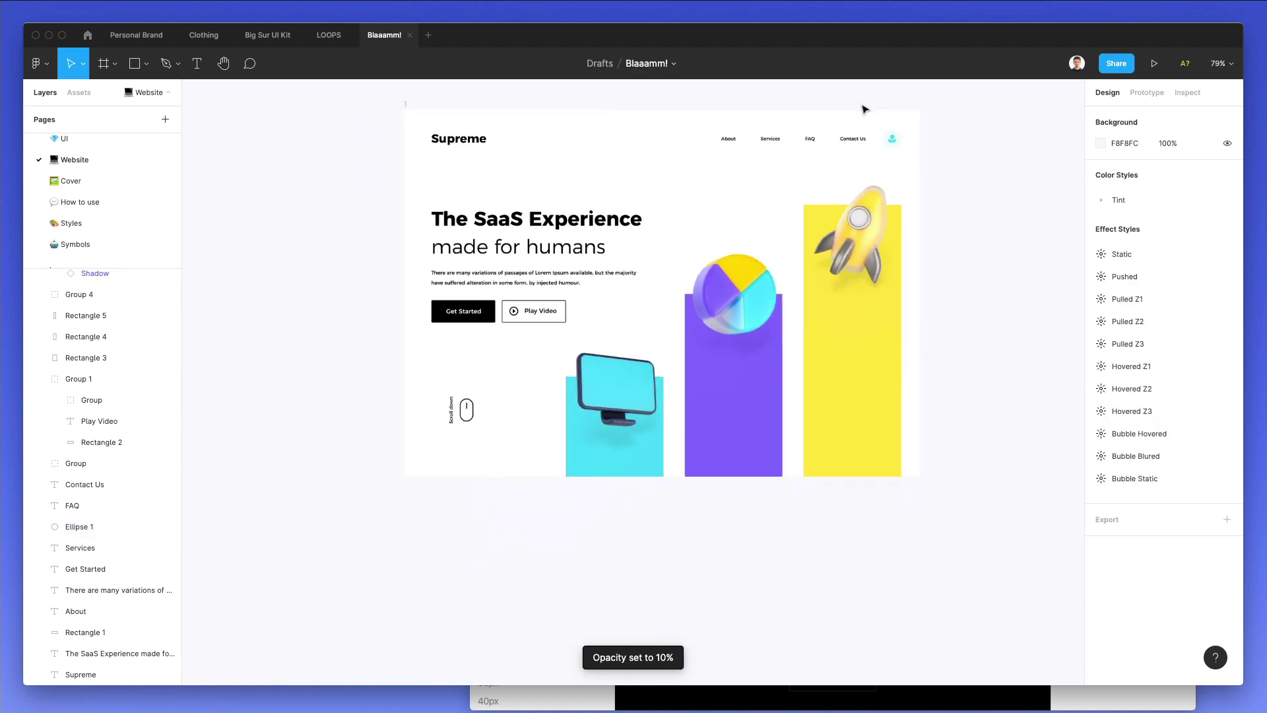
left_click(417, 110)
scroll(588, 158, "right", 2)
left_click_drag(588, 158, 987, 220)
- Make Supreme, the headline, paragraph and four navigation labels white on frame 2
scroll(987, 221, "right", 5)
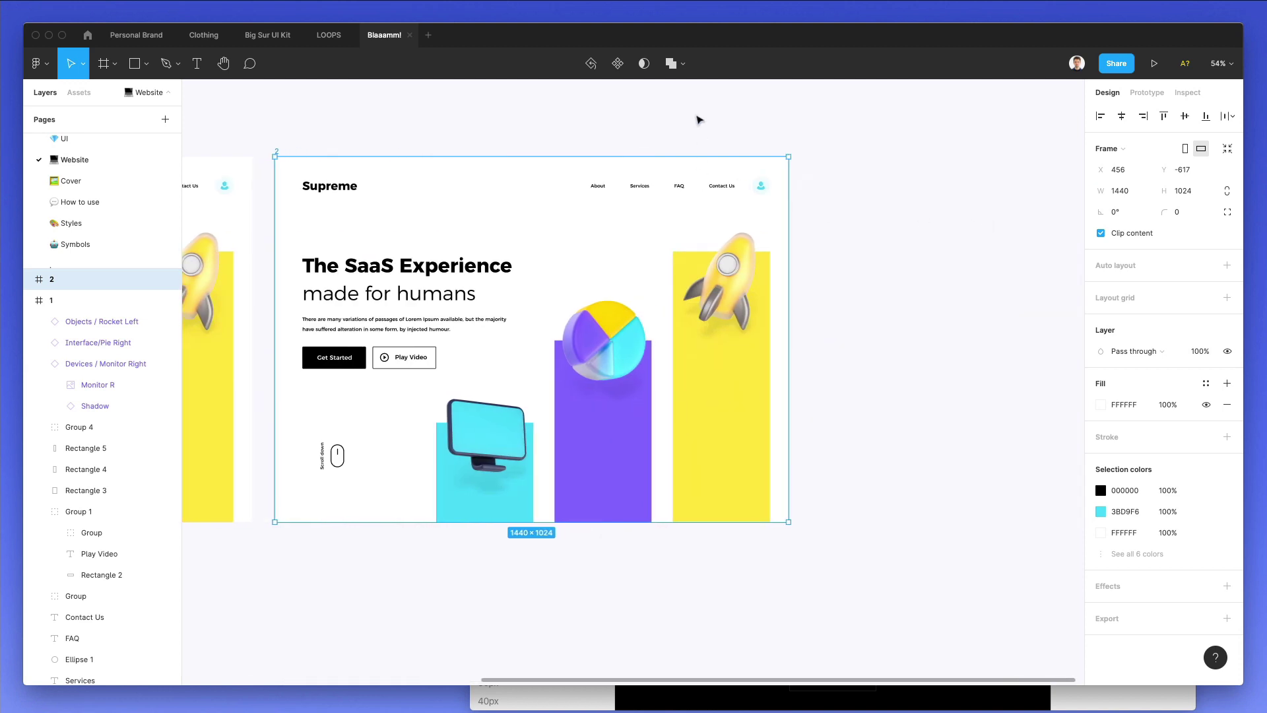
left_click(699, 119)
scroll(738, 127, "left", 3)
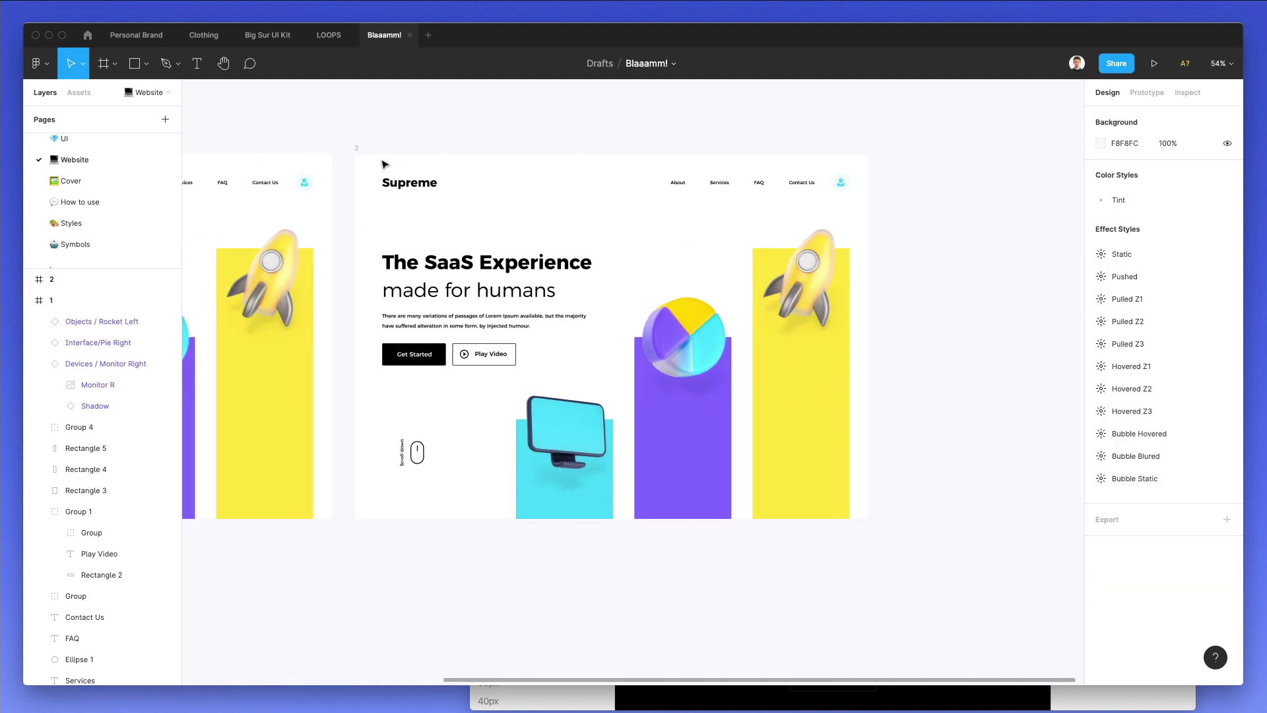
left_click_drag(360, 177, 563, 322)
key("i")
left_click(628, 221)
left_click_drag(640, 174, 799, 193)
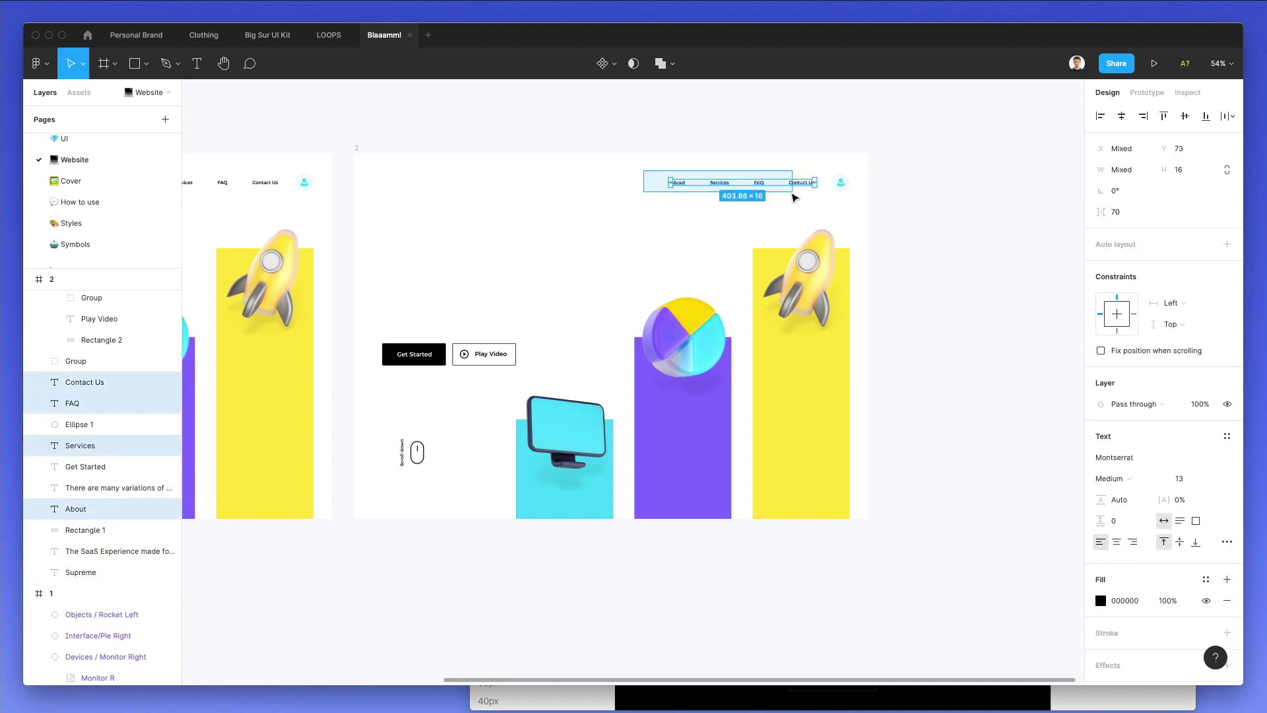
key("i")
left_click(713, 236)
- Turn the Scroll down text and the grouped mouse icon outline white
left_click(490, 356)
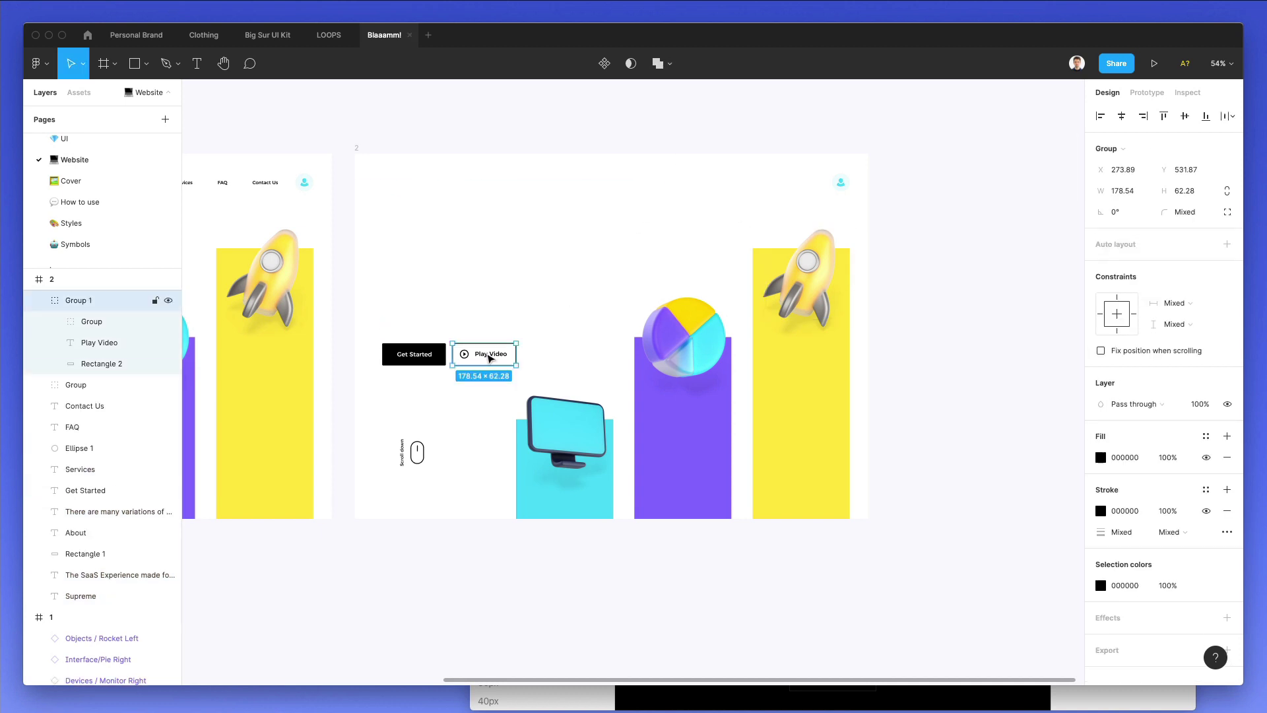
left_click(403, 453)
key("i")
left_click(367, 419)
left_click(420, 461)
key("super+g")
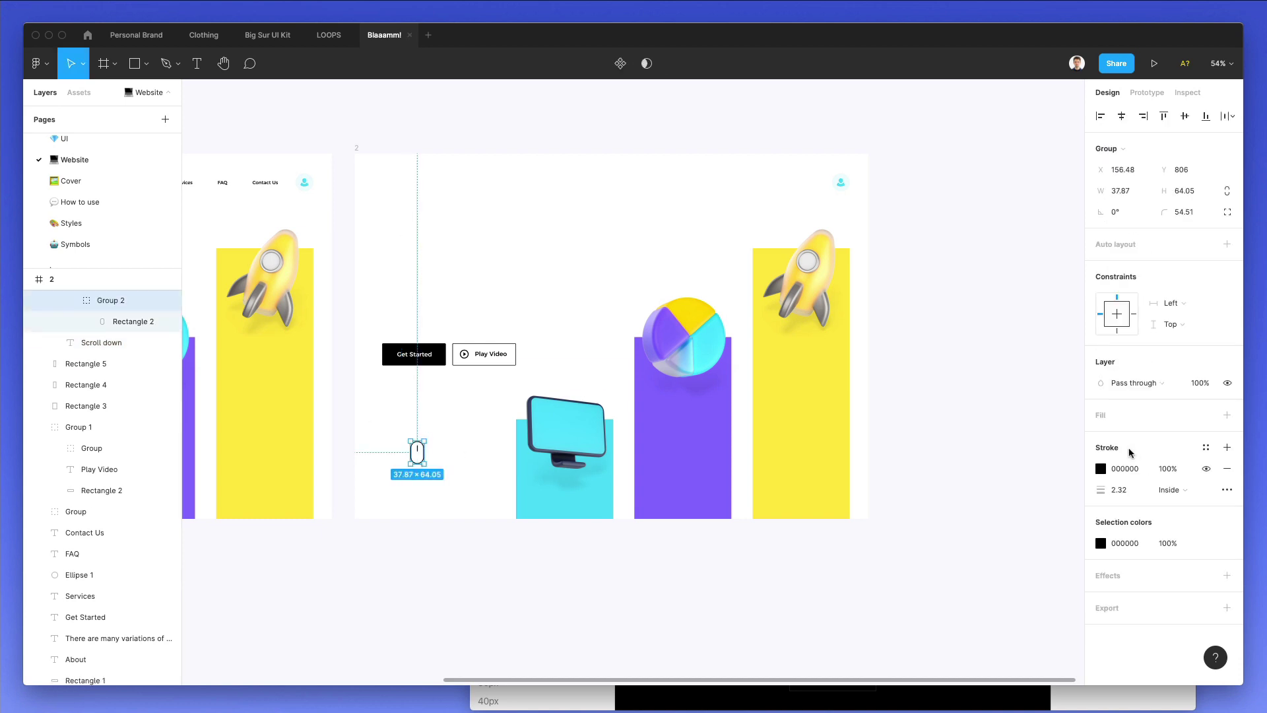
left_click(1099, 468)
key("i")
left_click(744, 207)
left_click(562, 117)
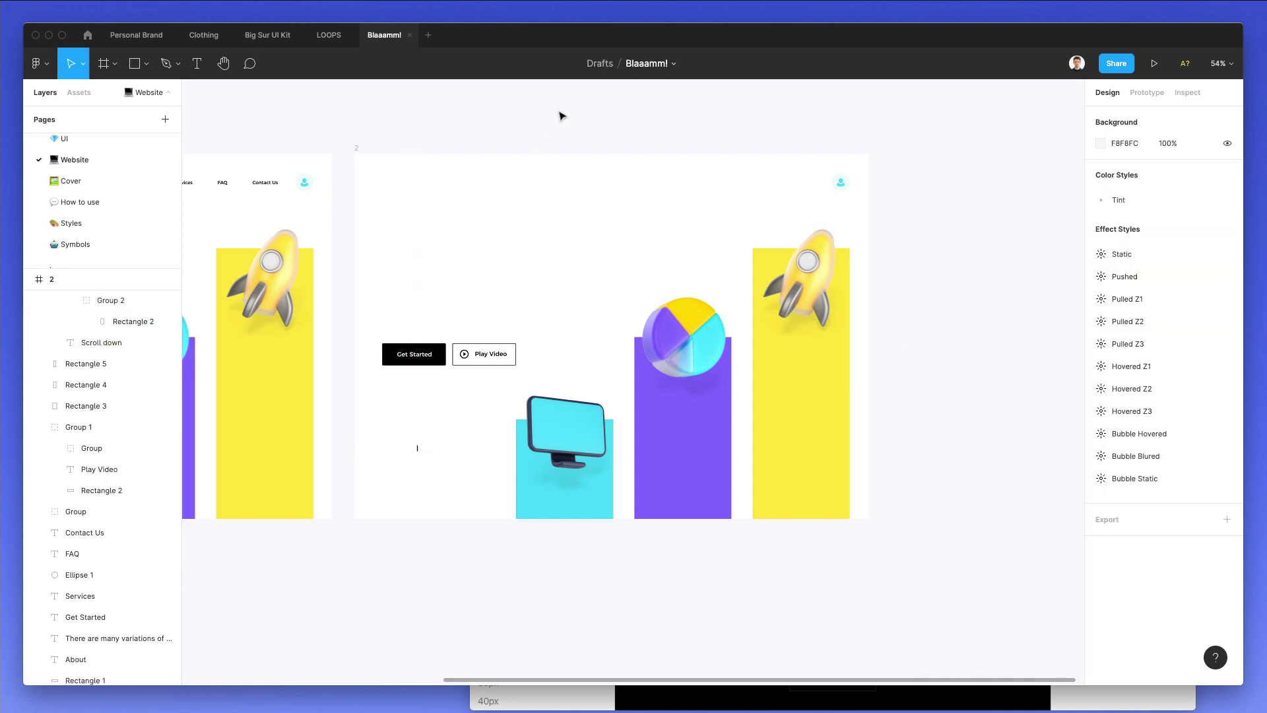
- Check the Play Video text, play icon and outline colours, then select frame 2
double_click(490, 361)
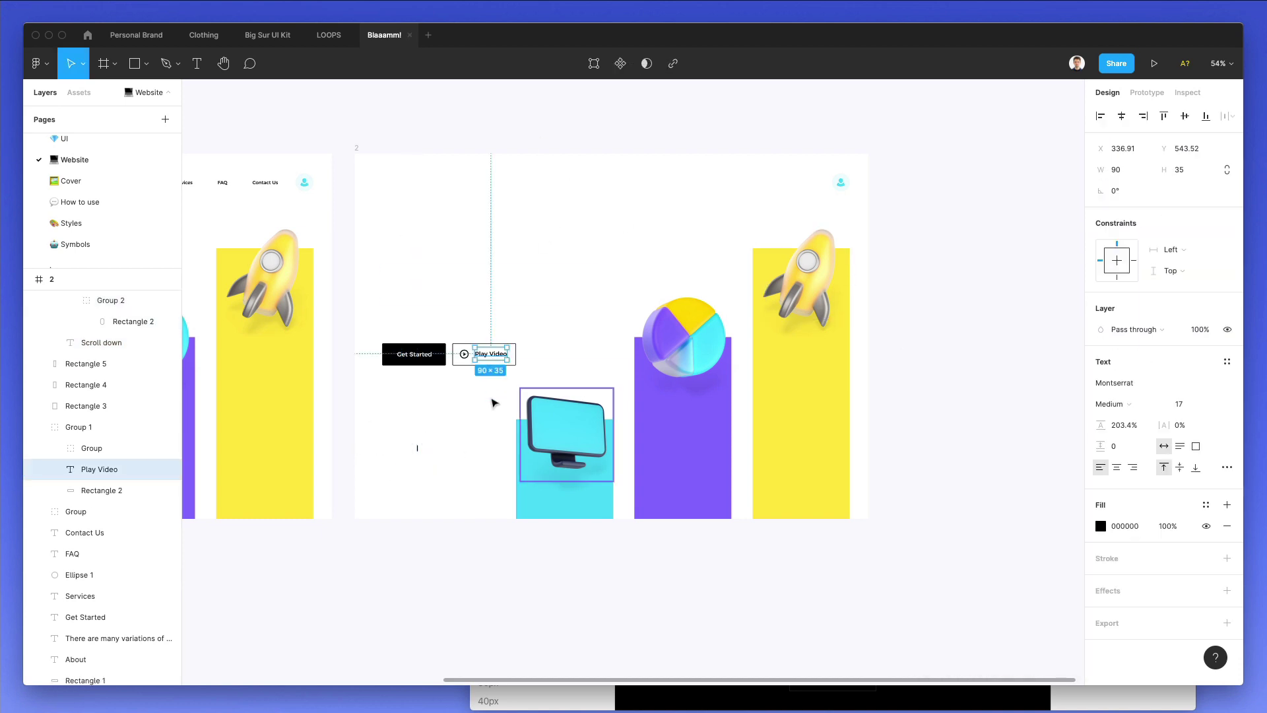
left_click(465, 355)
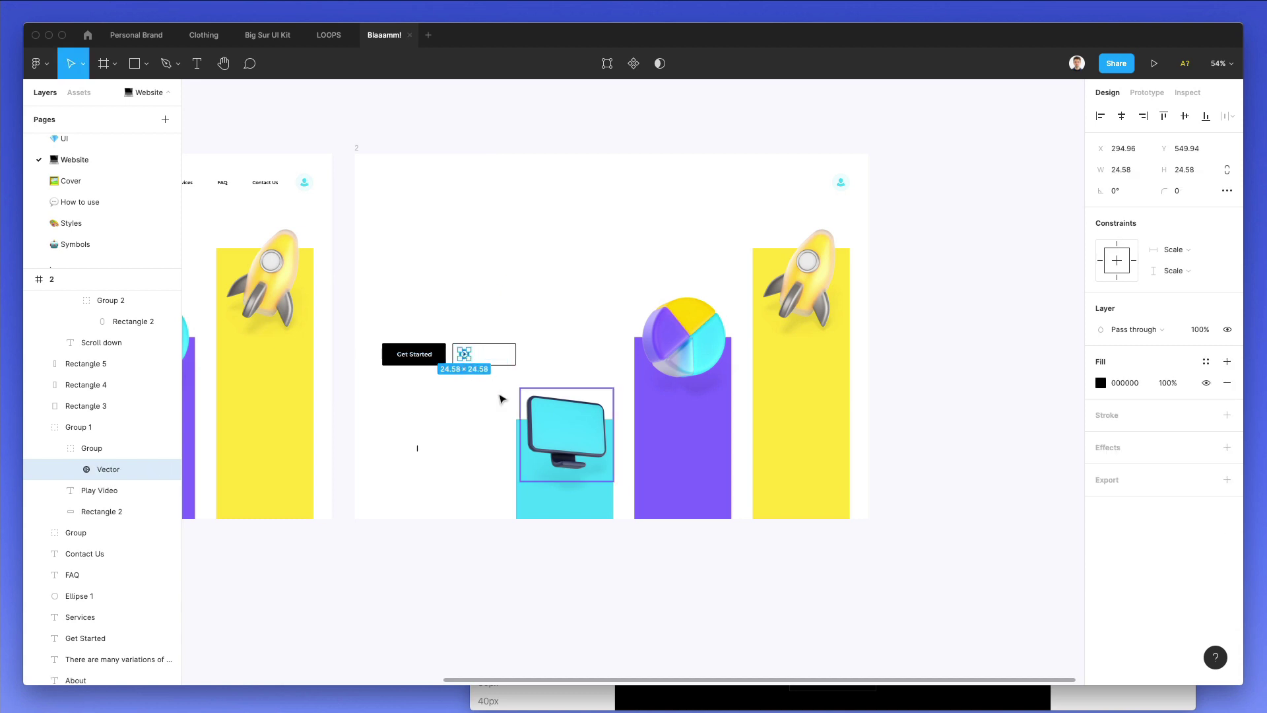
left_click(507, 350)
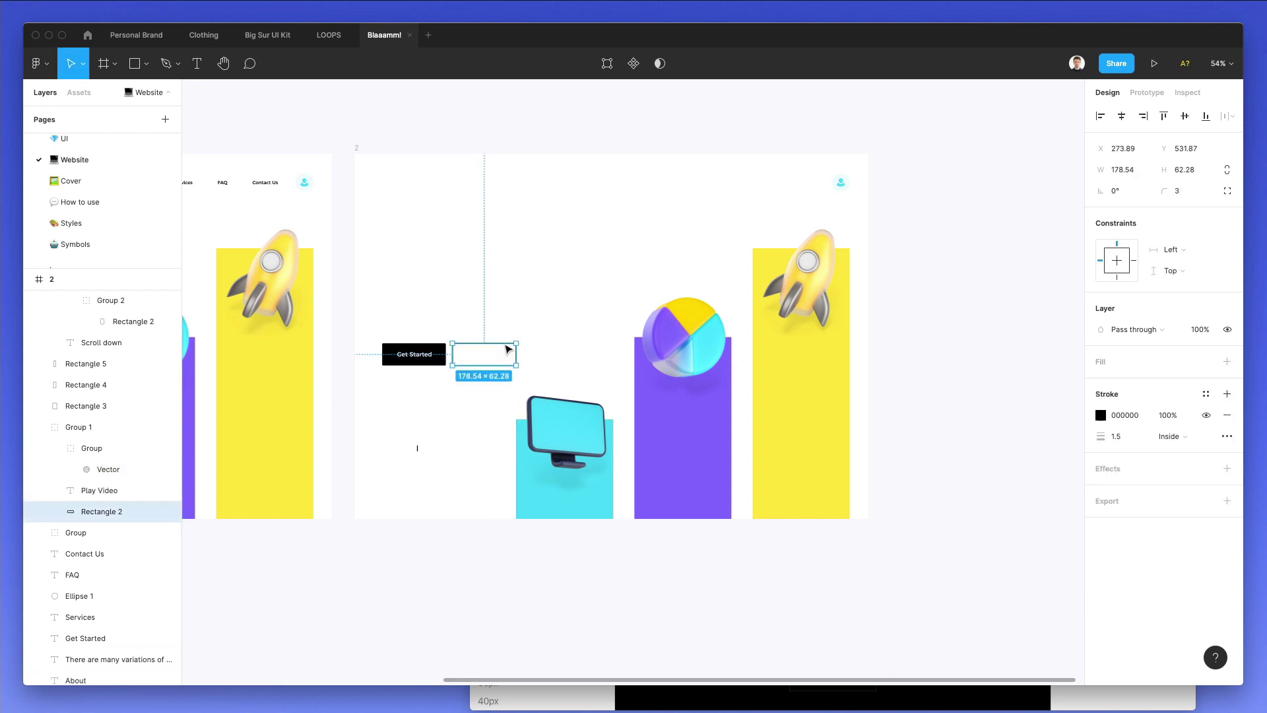
left_click(1099, 415)
left_click(691, 106)
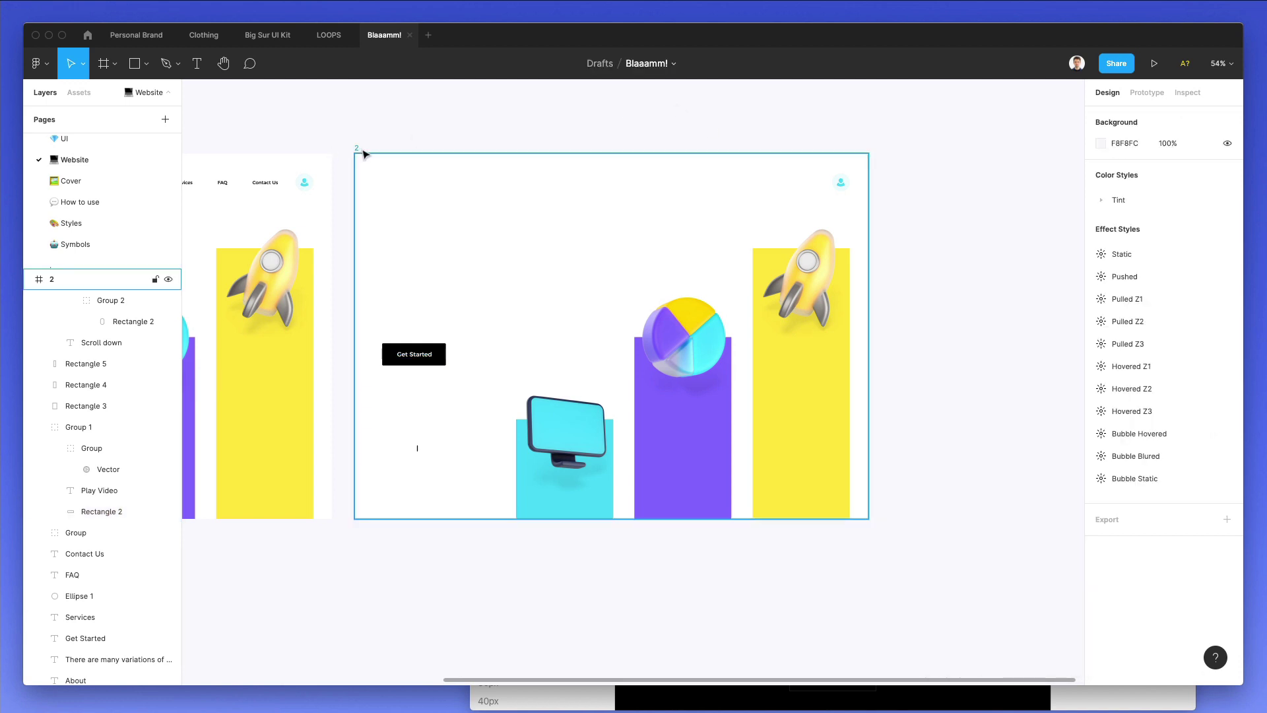
left_click(357, 149)
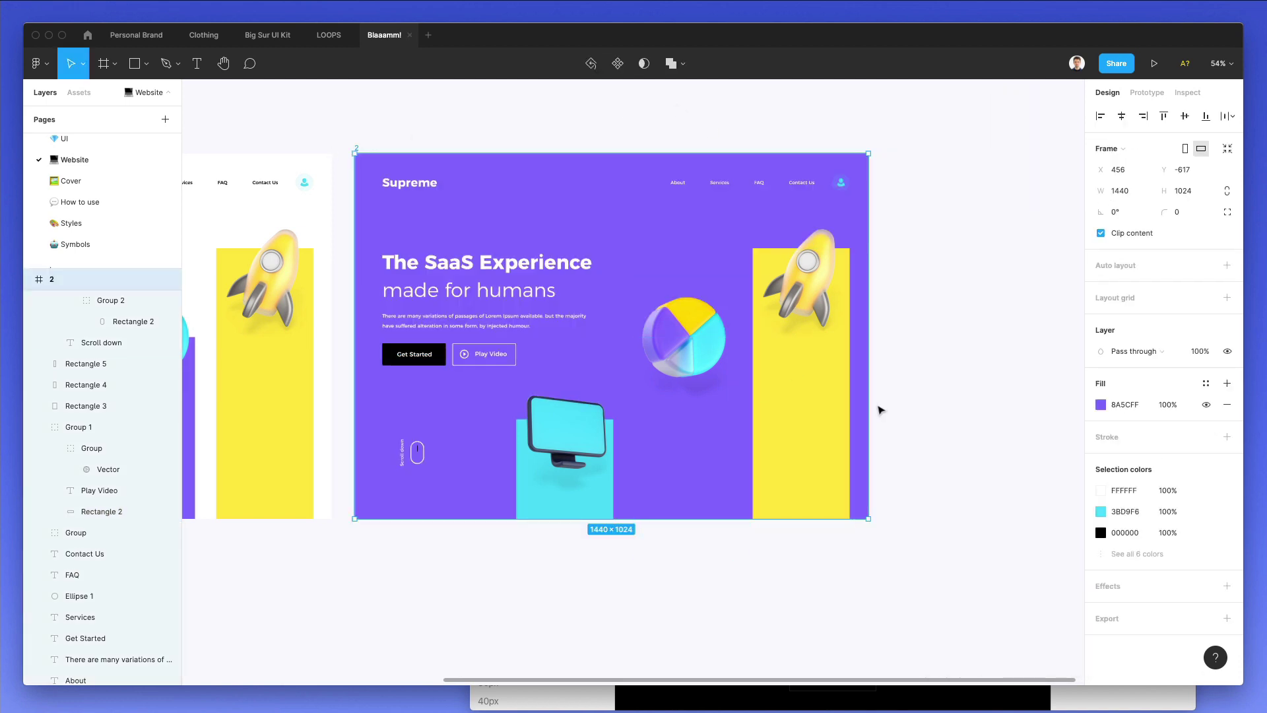
- Change the frame fill to a linear gradient running top-left to bottom-right
scroll(883, 408, "up", 2)
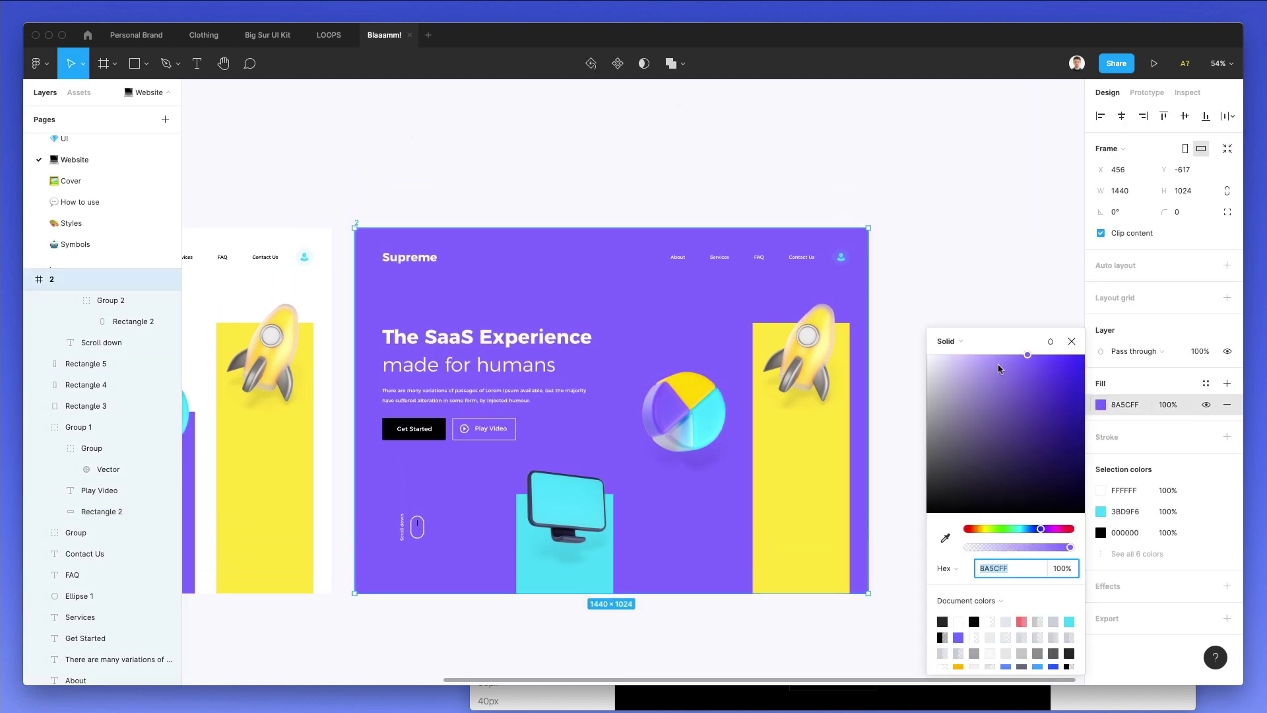
left_click(947, 341)
left_click(950, 357)
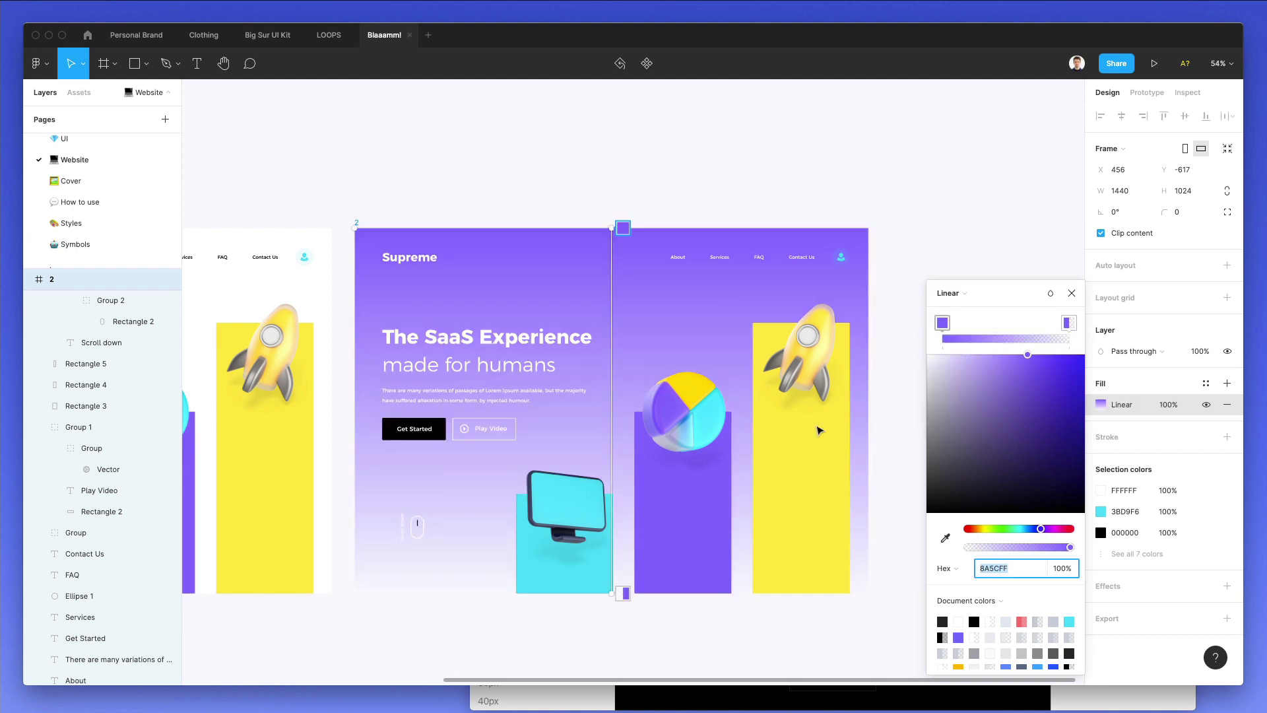
left_click_drag(610, 591, 871, 592)
left_click_drag(610, 225, 355, 227)
- Set the gradient stops to deep blue 4800FF and violet
mouse_move(1062, 367)
left_mouse_down()
mouse_move(1109, 342)
mouse_move(1063, 341)
left_mouse_up()
left_click(1069, 322)
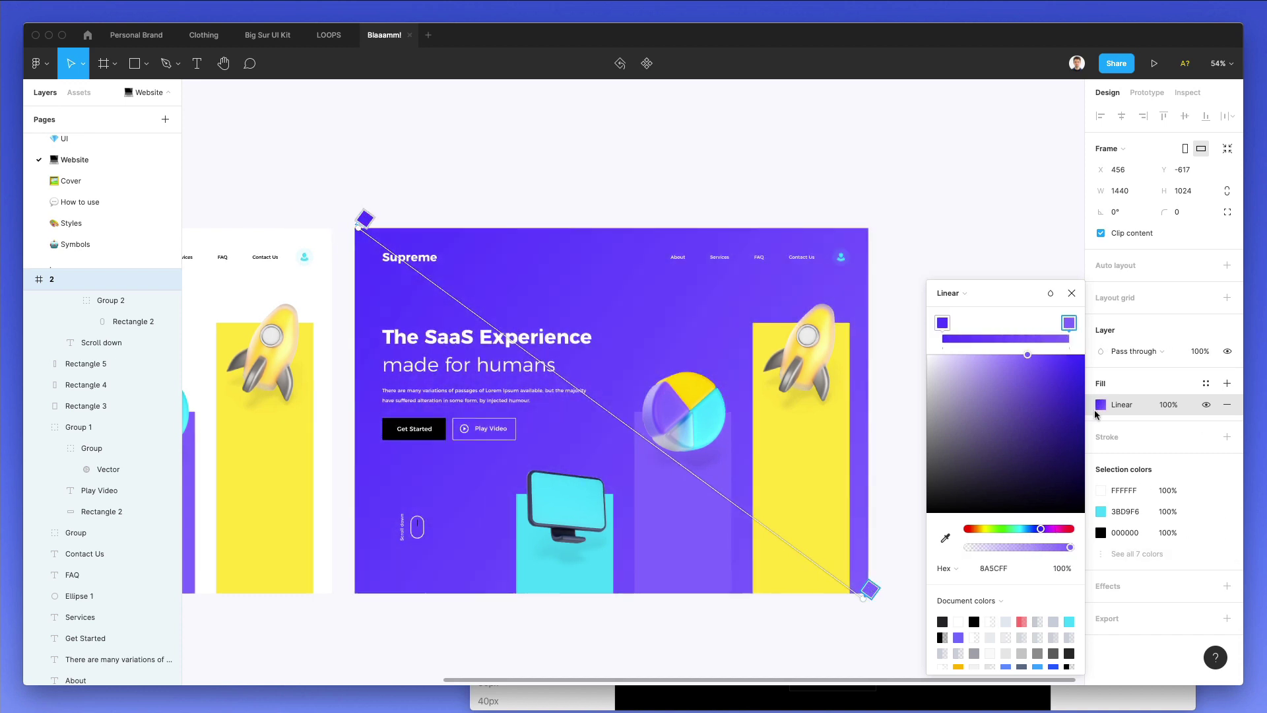
mouse_move(1076, 376)
left_mouse_down()
mouse_move(1115, 348)
mouse_move(1028, 344)
mouse_move(1089, 339)
left_mouse_up()
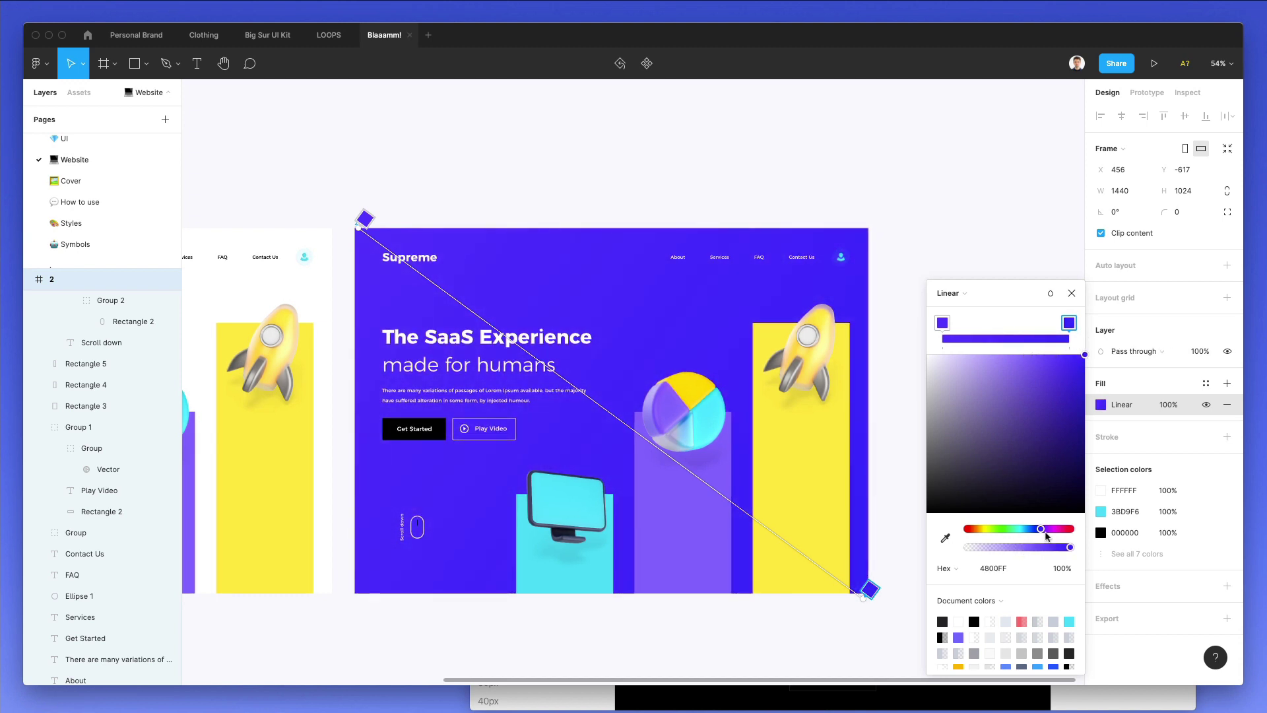
left_click_drag(1041, 529, 1045, 528)
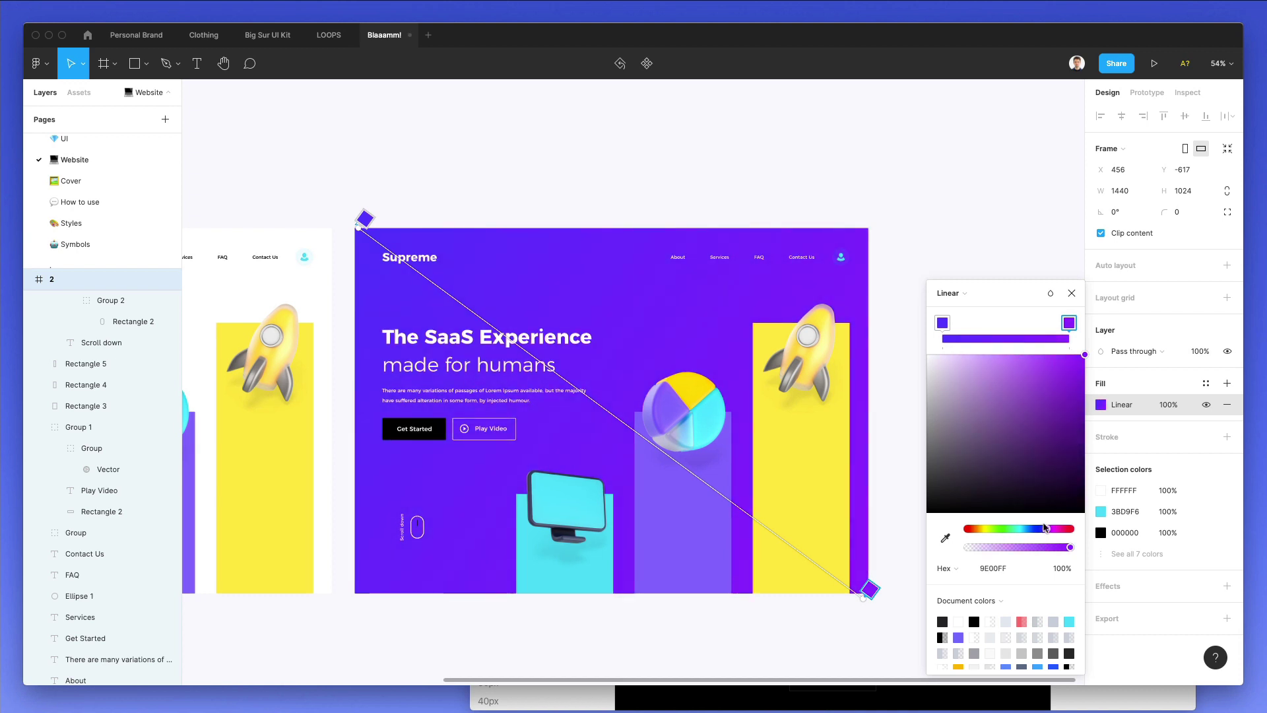
left_click(943, 323)
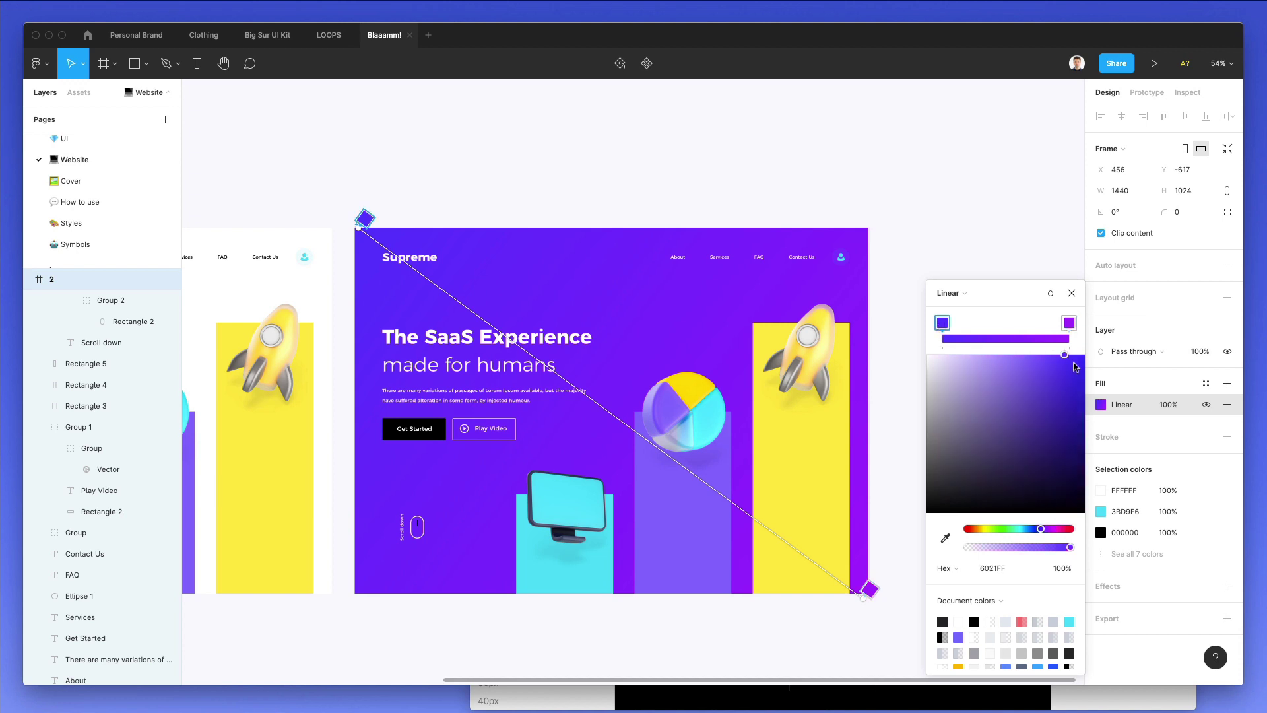
left_click_drag(1076, 367, 1109, 335)
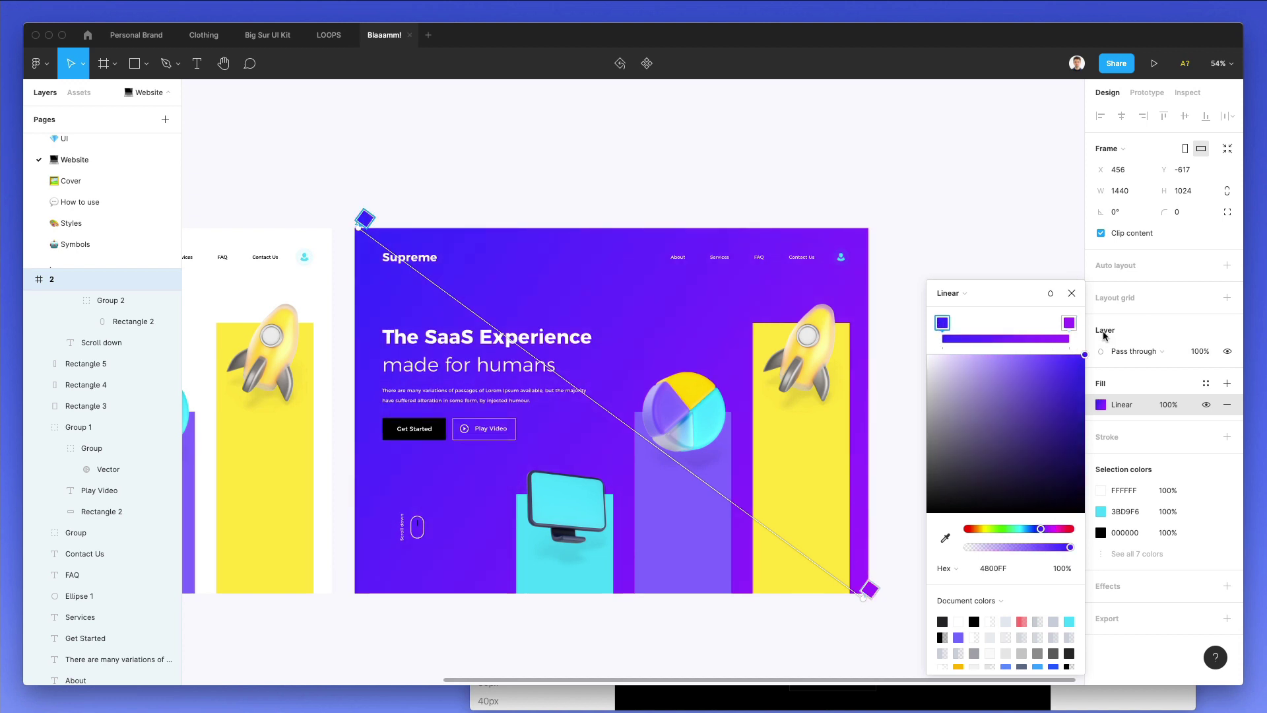
left_click(1041, 528)
key("Escape")
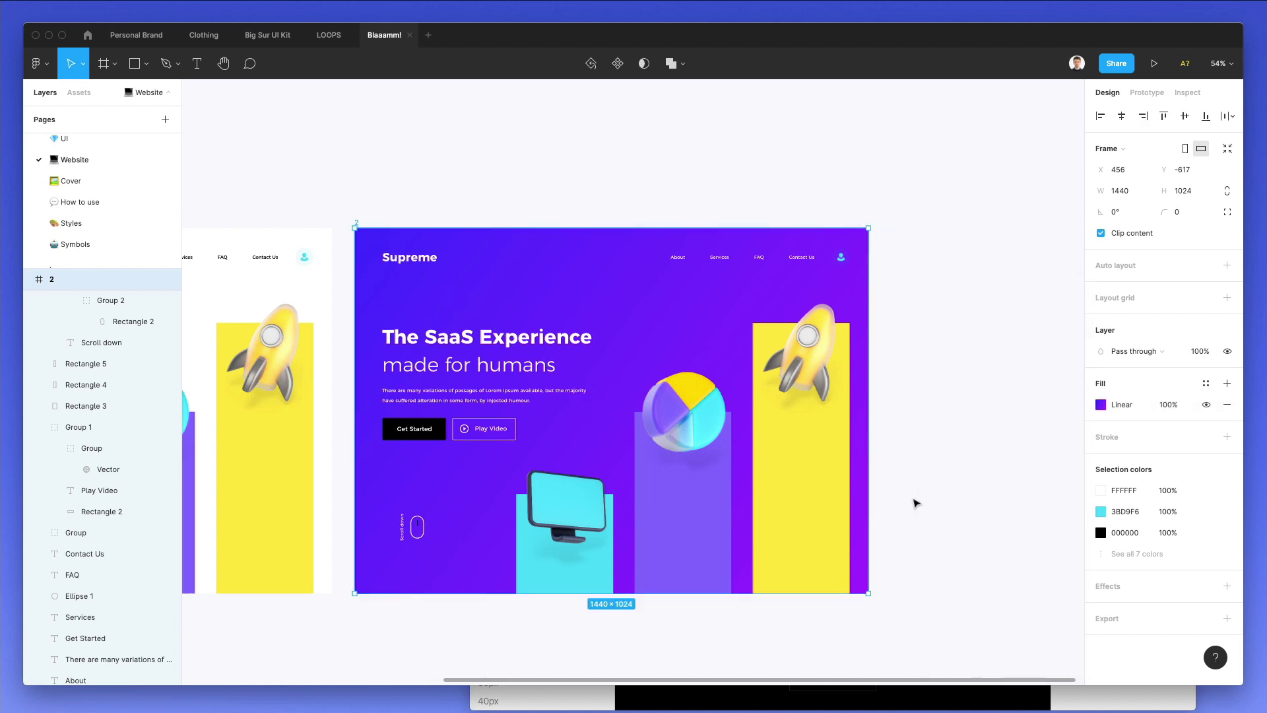
- Draw a short white vertical scroll line inside the mouse icon
scroll(482, 488, "up", 5)
key("l")
left_click_drag(374, 540, 374, 552)
key("i")
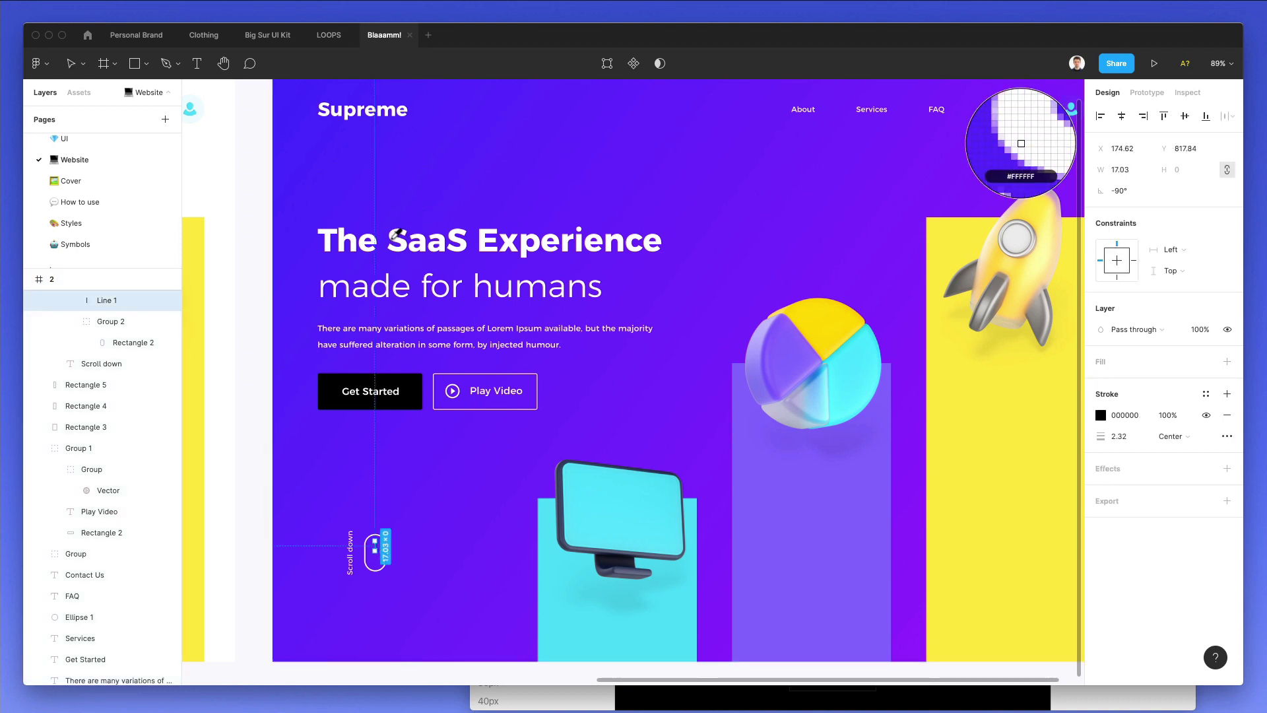
left_click(1022, 143)
left_click(412, 492)
- Recolour the middle bar under the pie chart to deep blue 4800FF
scroll(412, 492, "down", 3)
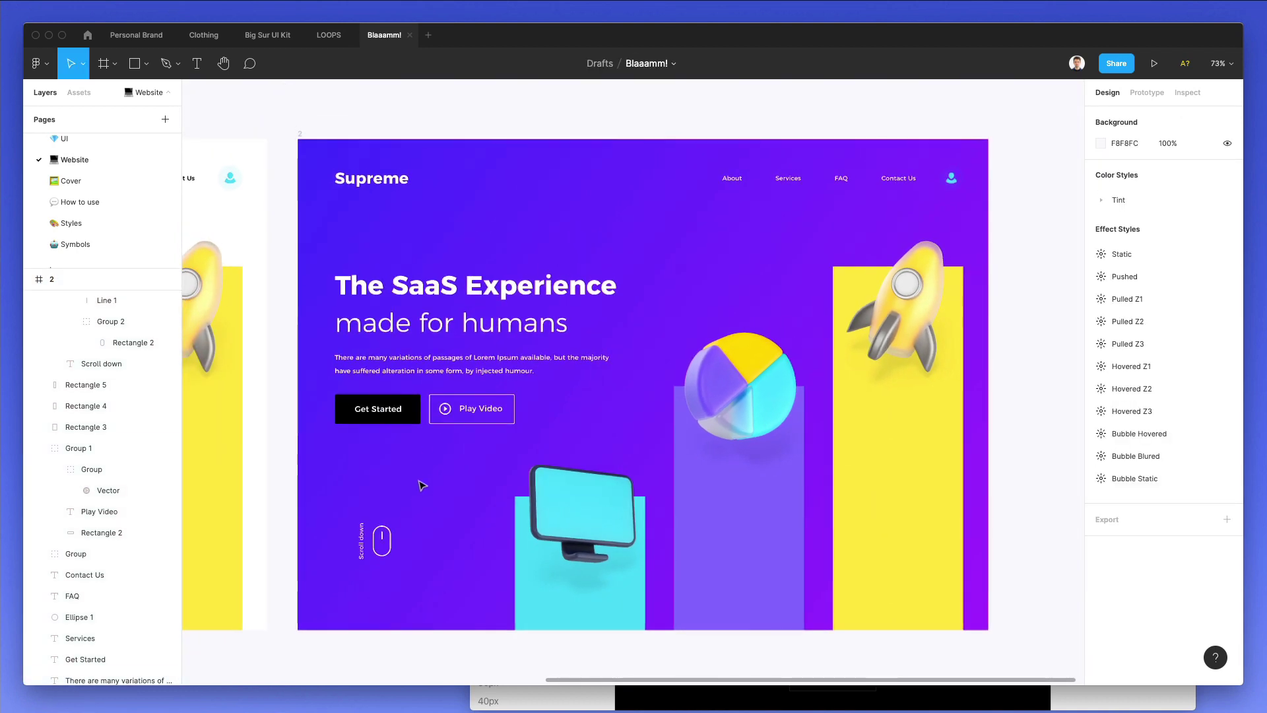
left_click(749, 512)
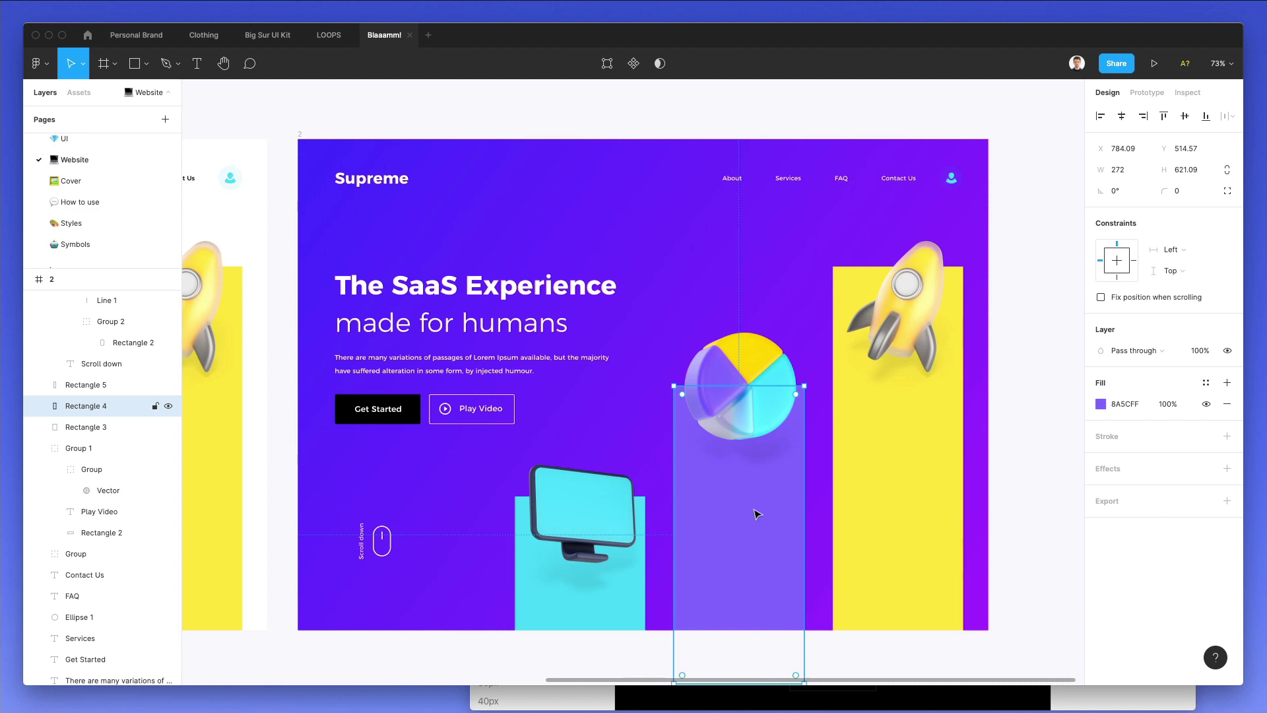
left_click(1101, 404)
left_click_drag(1063, 365, 1096, 330)
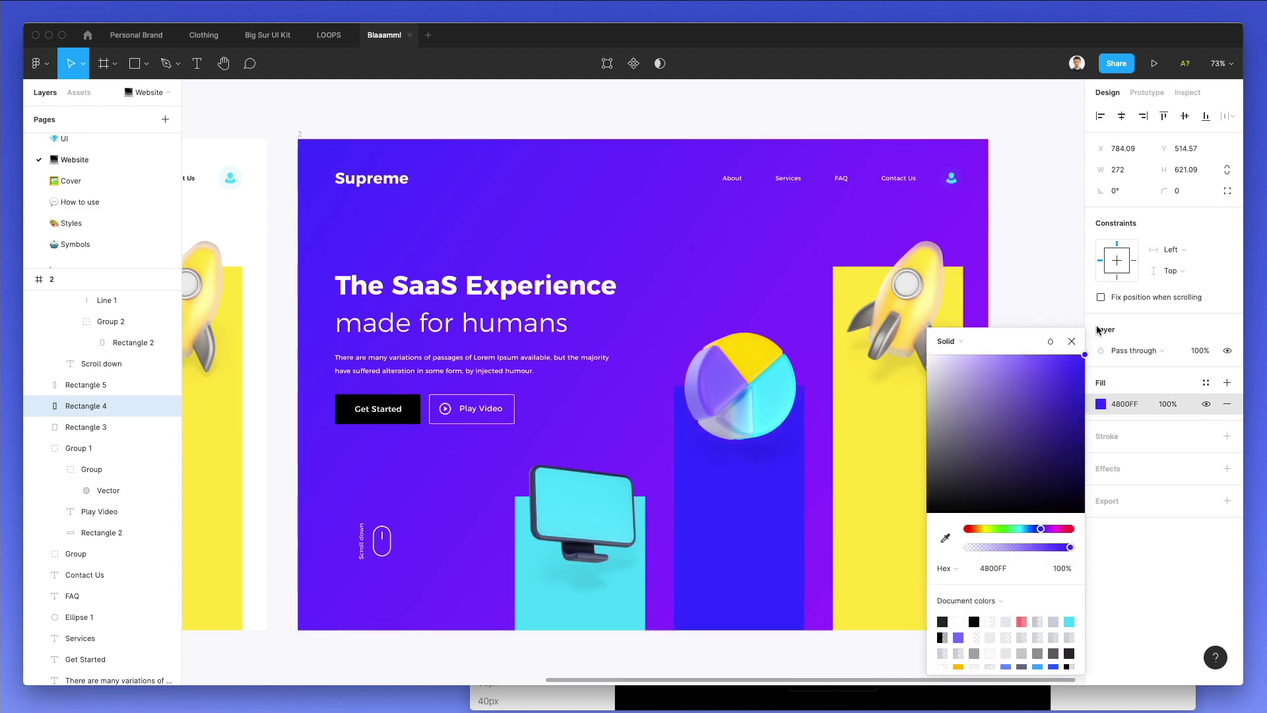
scroll(695, 501, "down", 3)
scroll(695, 502, "down", 3)
left_click(696, 502)
left_click(990, 475)
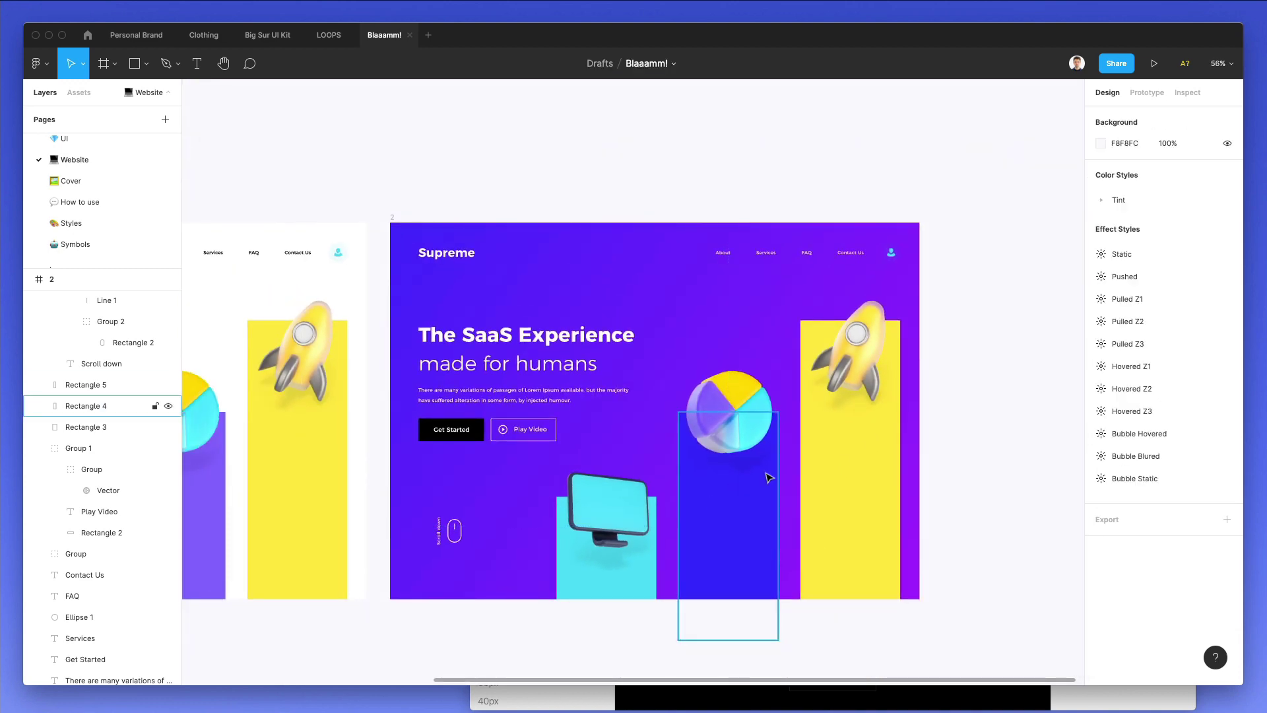
scroll(885, 480, "down", 3)
scroll(965, 338, "left", 3)
scroll(965, 338, "down", 2)
- Duplicate the second hero frame to its right as frame 3
left_click(621, 231)
scroll(640, 271, "right", 3)
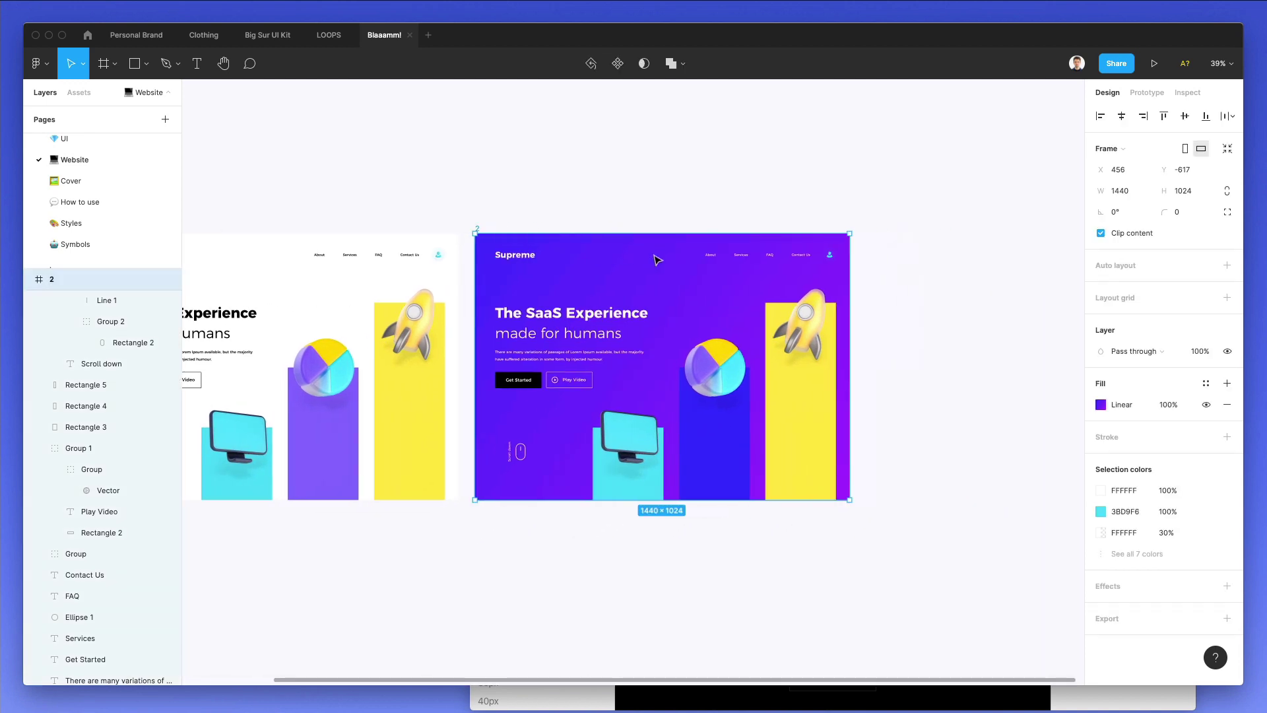
left_click_drag(640, 271, 1048, 271)
scroll(958, 291, "right", 1)
scroll(957, 292, "right", 4)
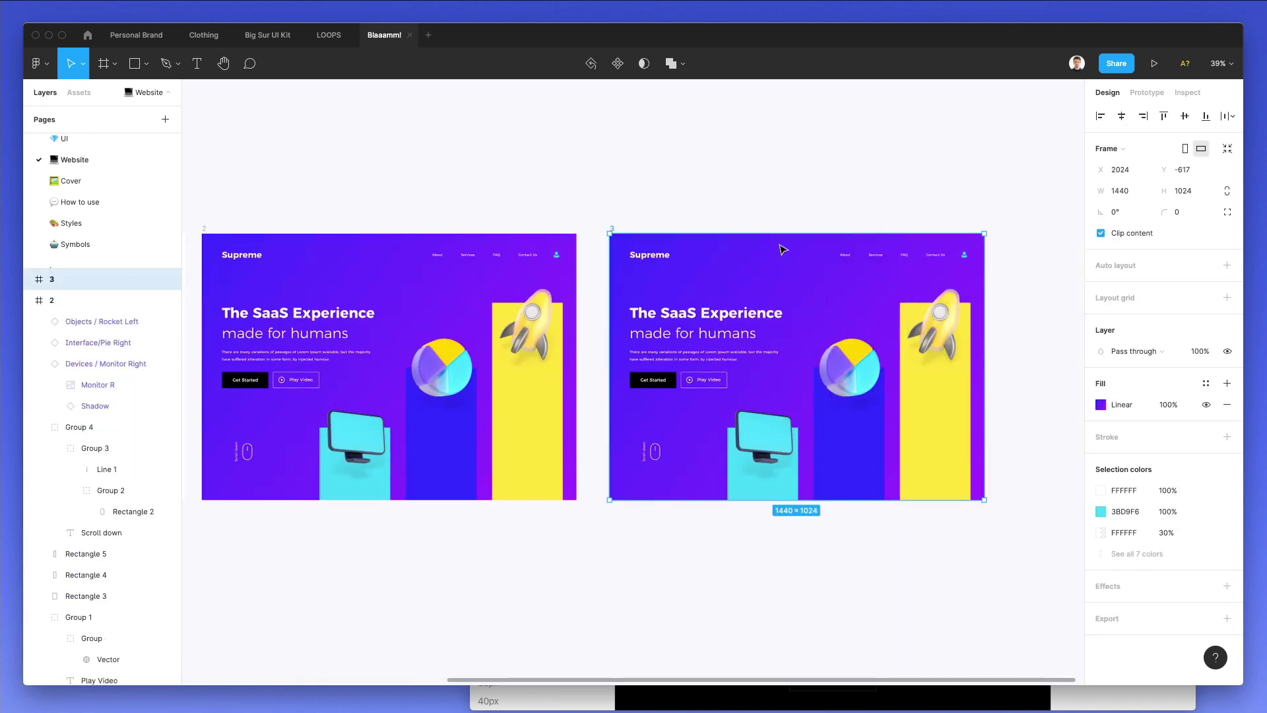
key("Escape")
scroll(767, 281, "right", 1)
right_click(658, 254)
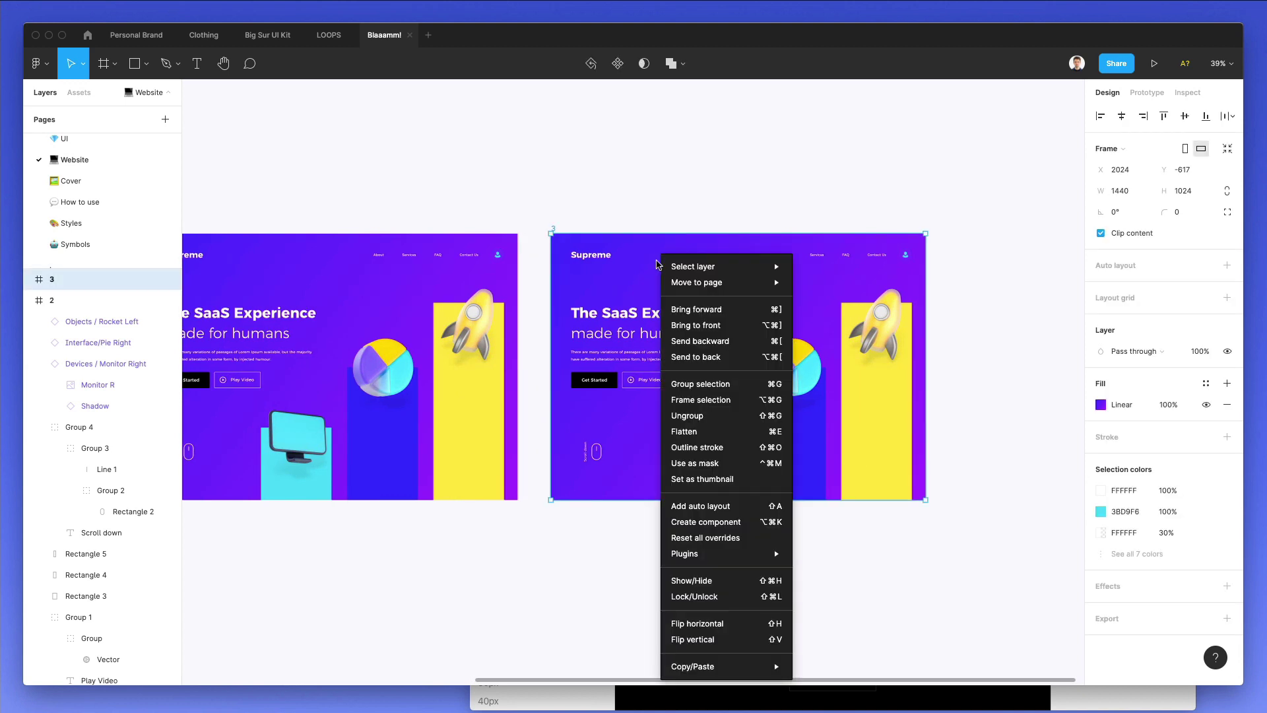
left_click(1149, 345)
- Set both gradient stops of frame 3 to navy 000E8A, then brighten the start stop to vivid blue
left_click(1101, 405)
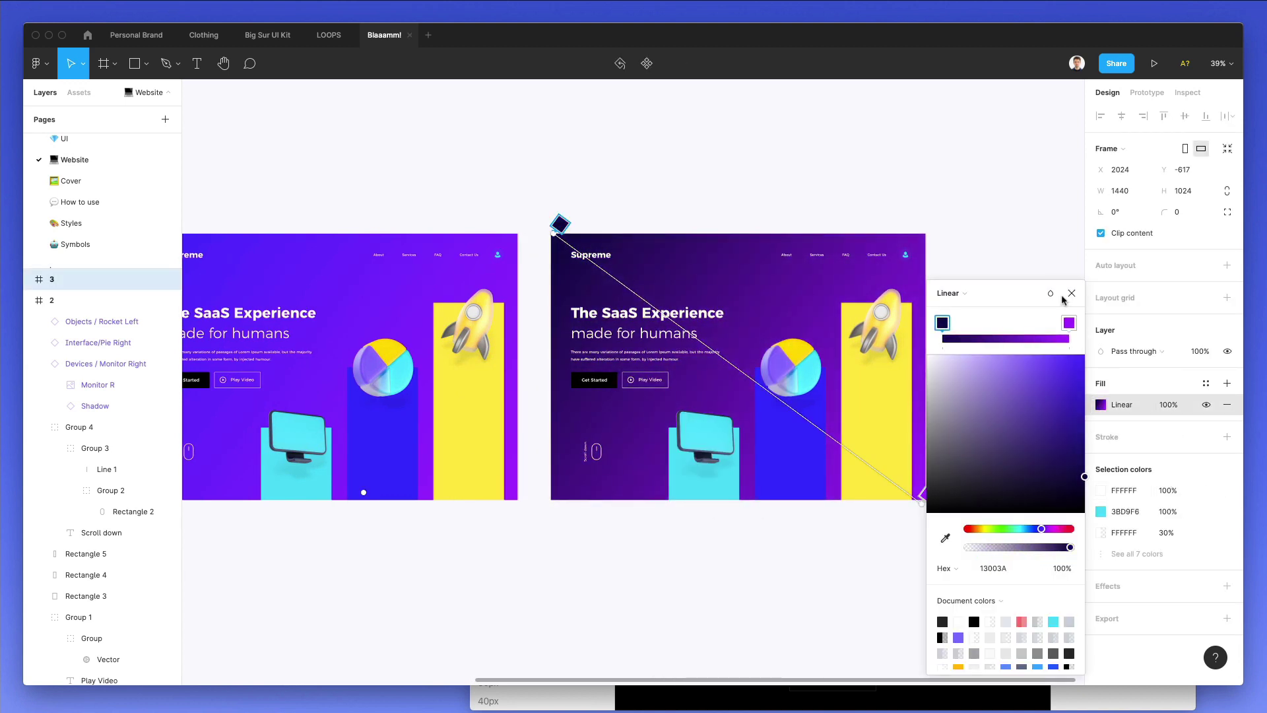
left_click(1069, 323)
left_click_drag(1079, 436, 1141, 432)
left_click_drag(1049, 529, 1034, 529)
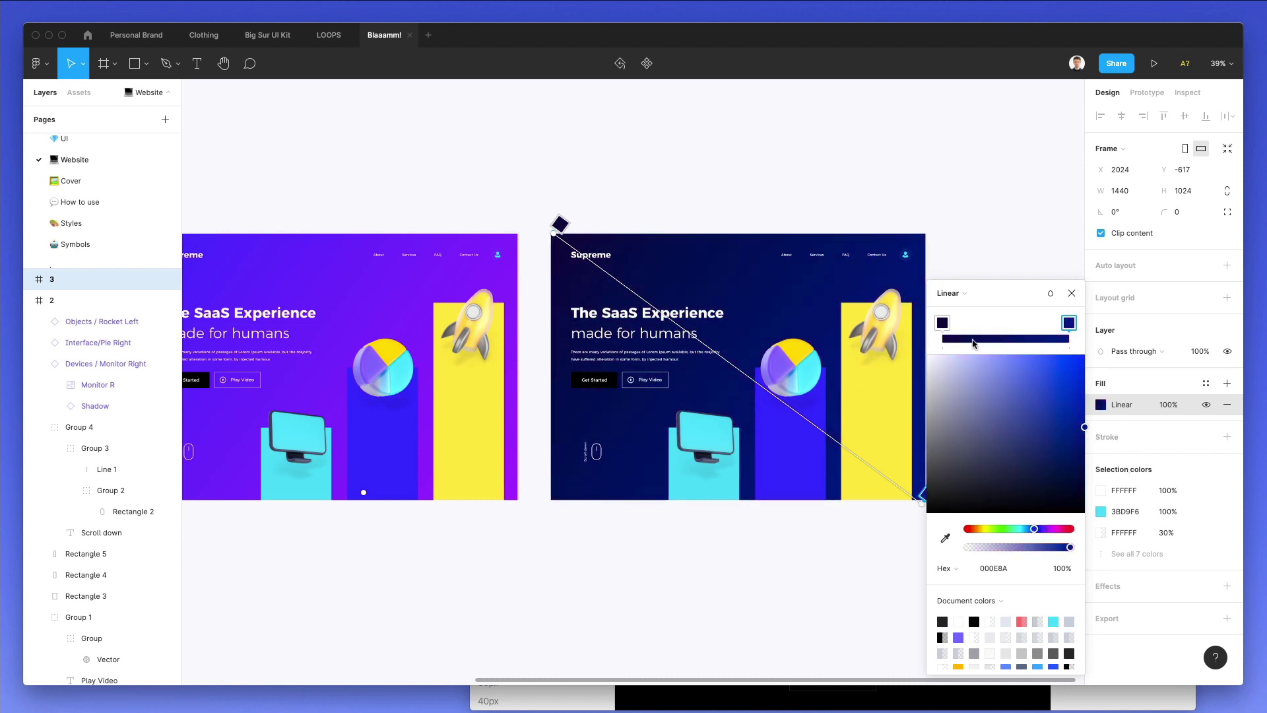
left_click(996, 565)
key("ctrl+c")
left_click(943, 324)
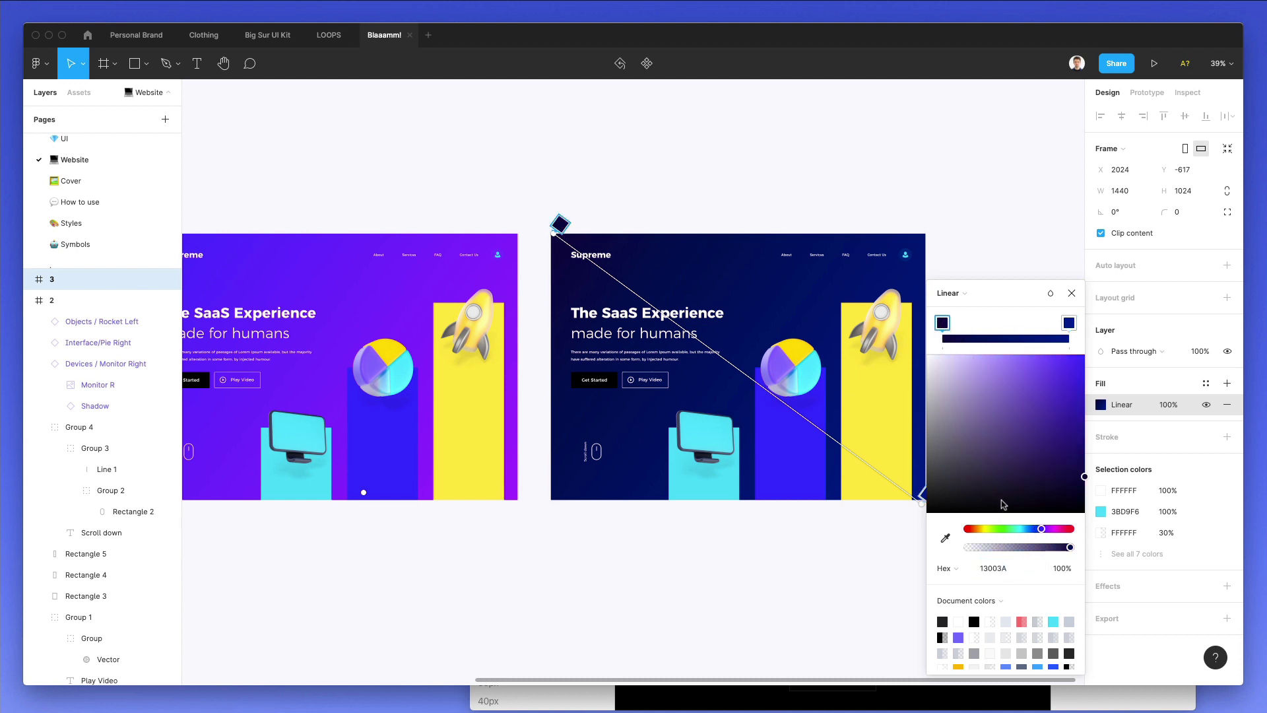
left_click(1010, 568)
key("ctrl+v")
key("Return")
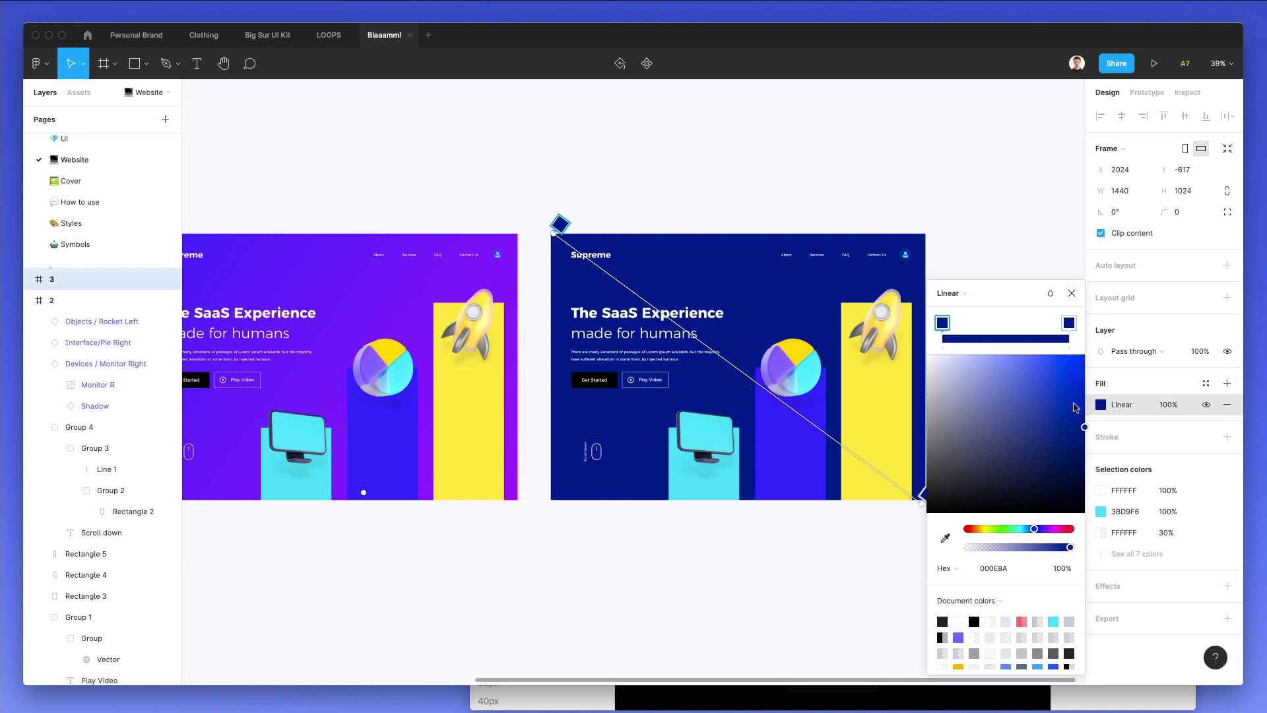
left_click_drag(1076, 418, 1092, 373)
- Sample the yellow bar's colour onto frame 3's Get Started button, then warm it to amber FFB800
left_click(596, 380)
scroll(650, 363, "left", 5)
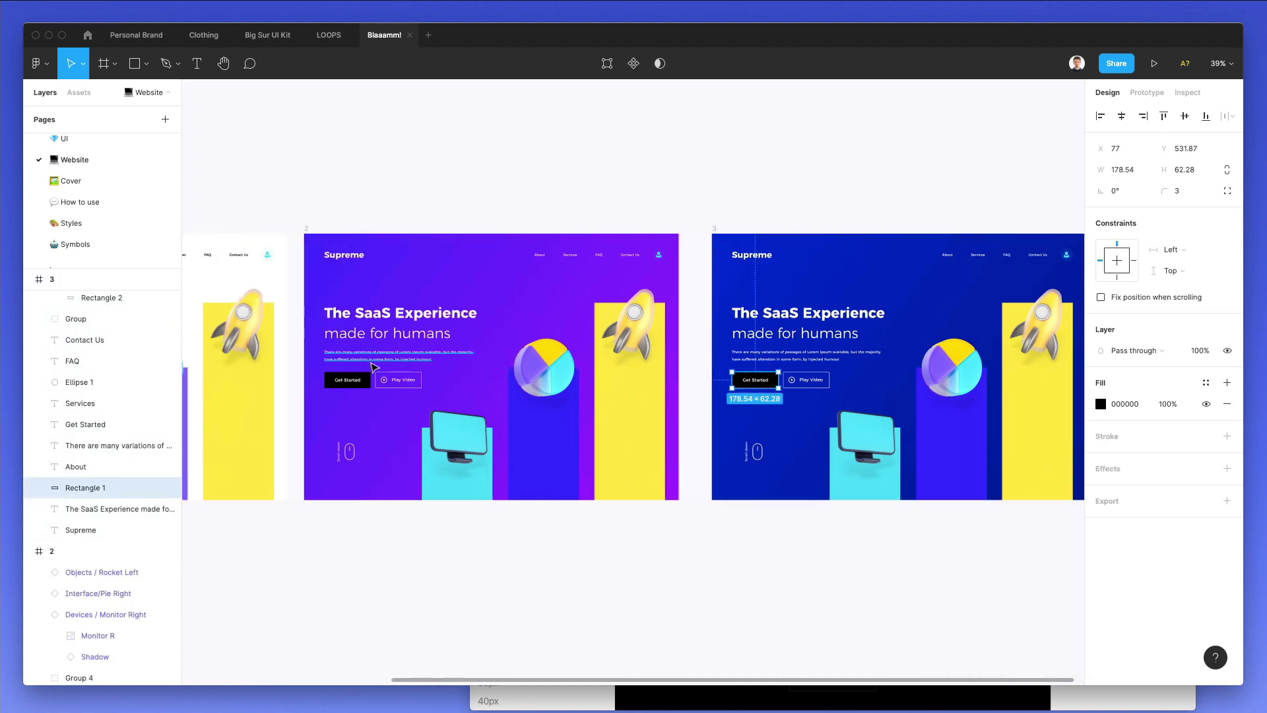
key("i")
left_click(1027, 406)
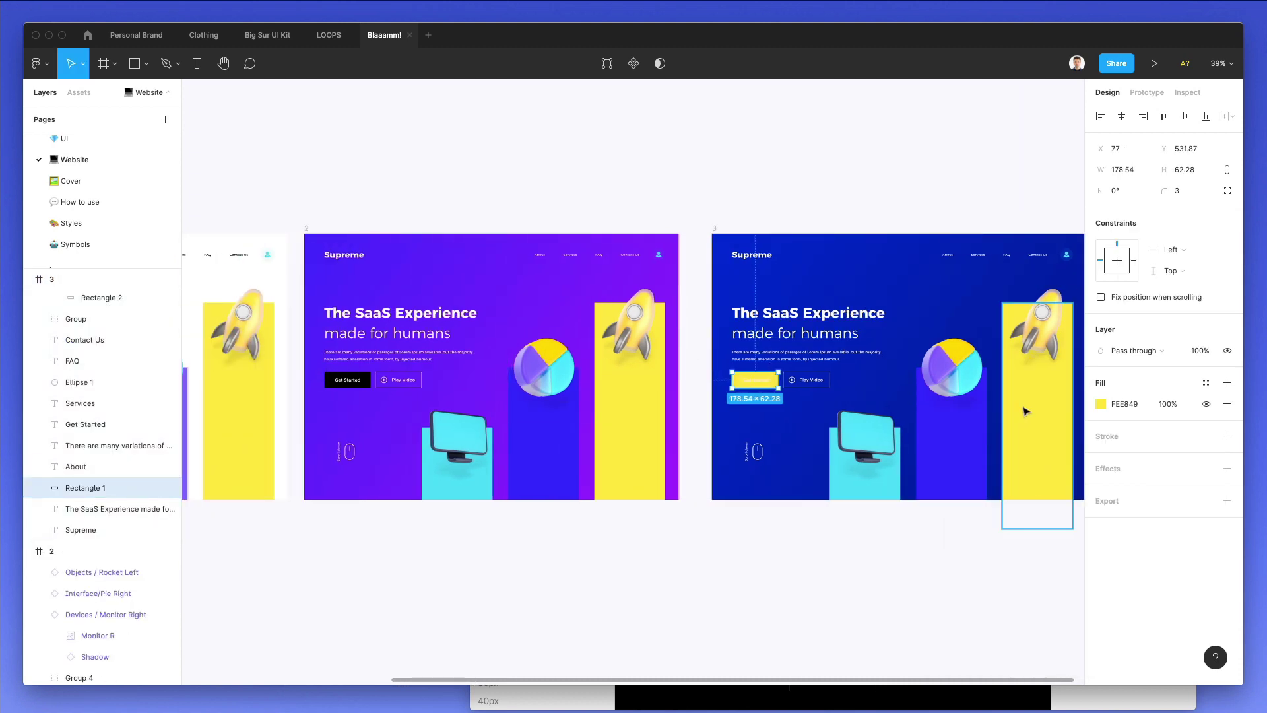
left_click(1101, 404)
left_click_drag(1084, 403, 1126, 297)
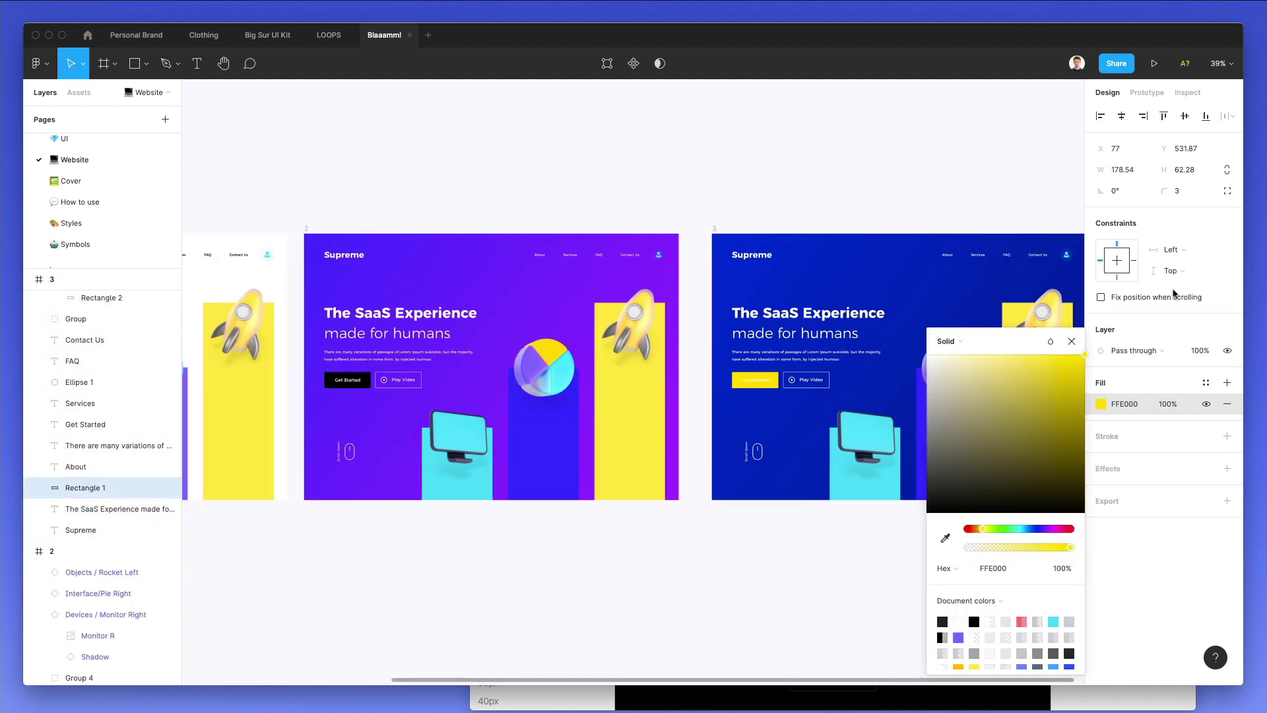
left_click_drag(983, 530, 979, 532)
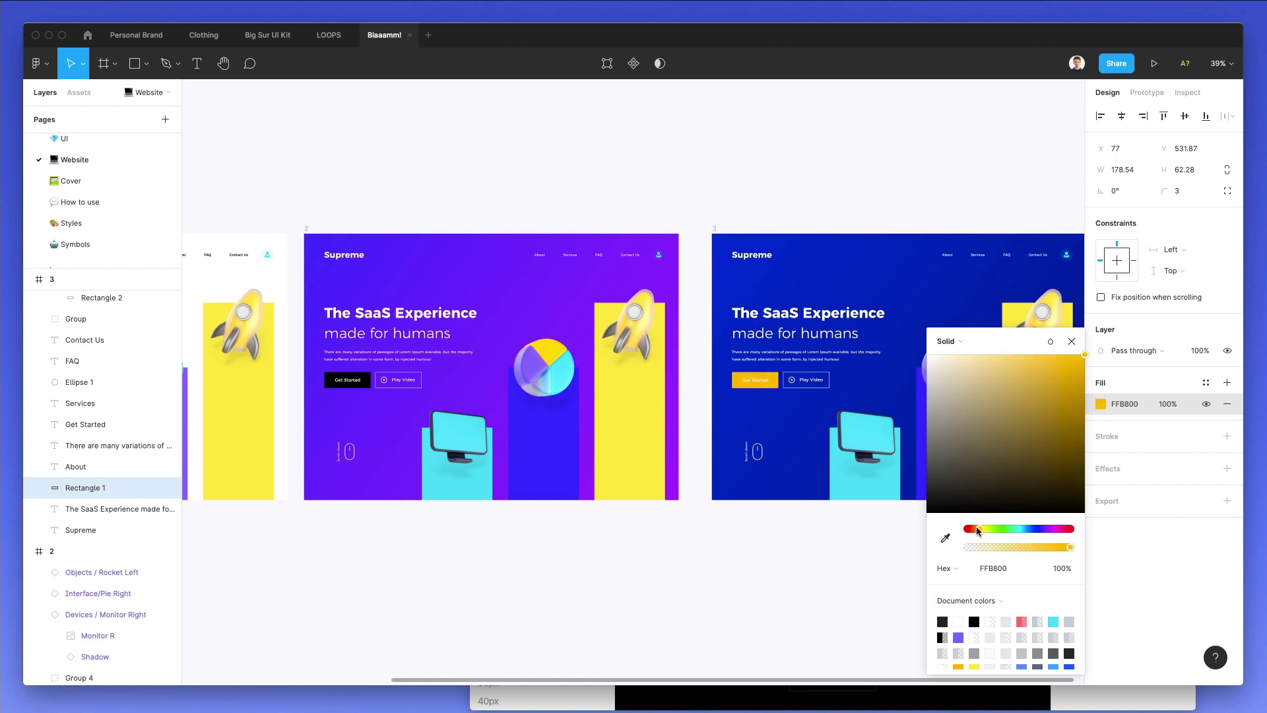
left_click(716, 184)
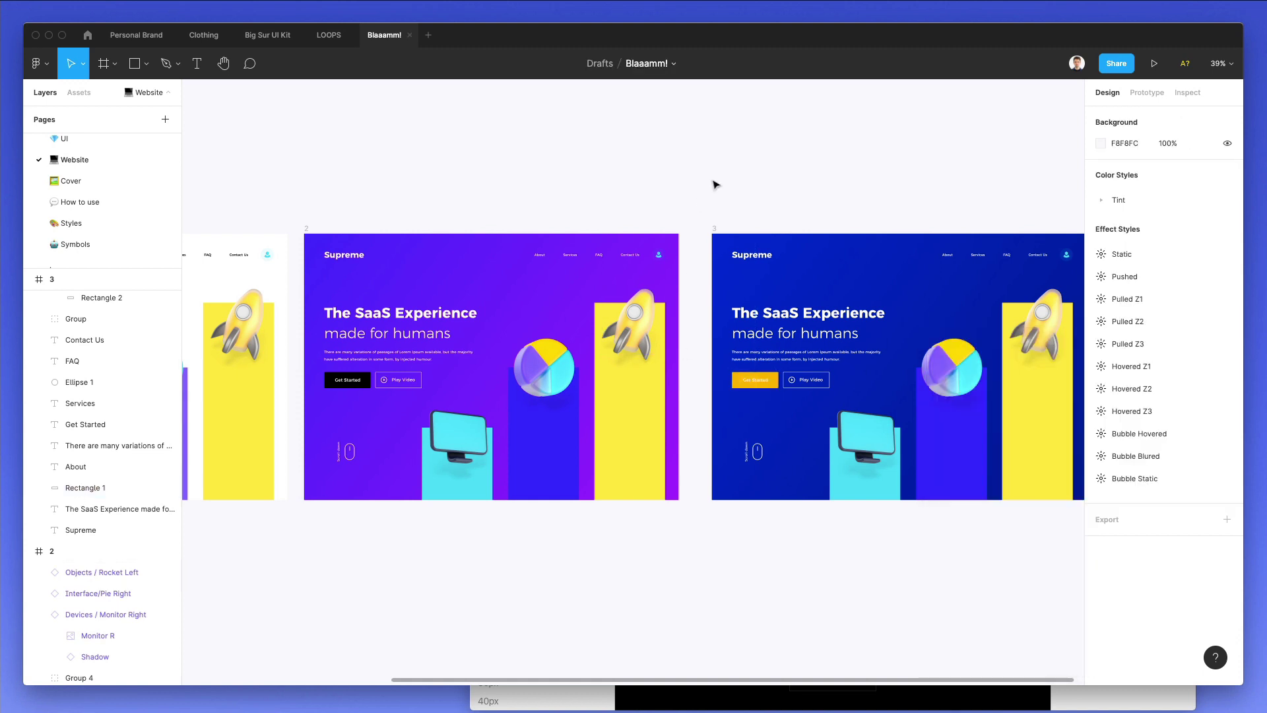
scroll(715, 184, "right", 5)
scroll(716, 184, "left", 5)
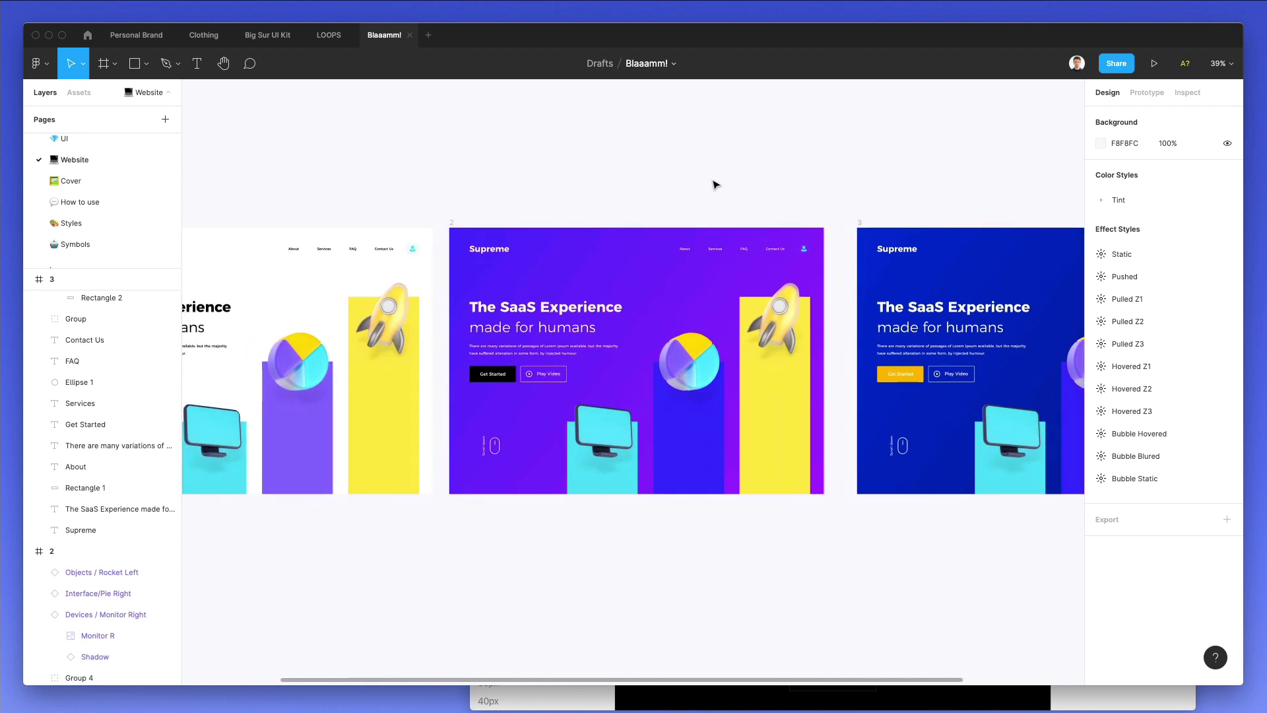
scroll(713, 188, "right", 2)
scroll(713, 187, "right", 3)
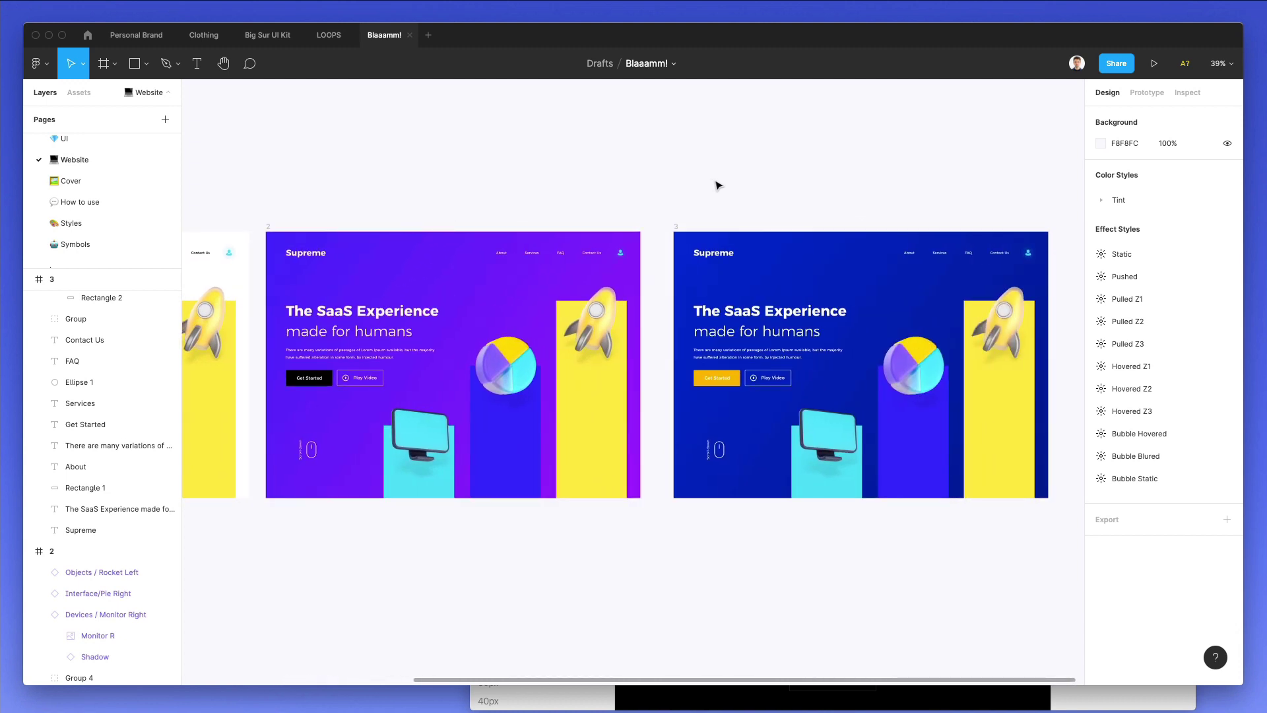
scroll(693, 169, "down", 2)
scroll(693, 169, "left", 6)
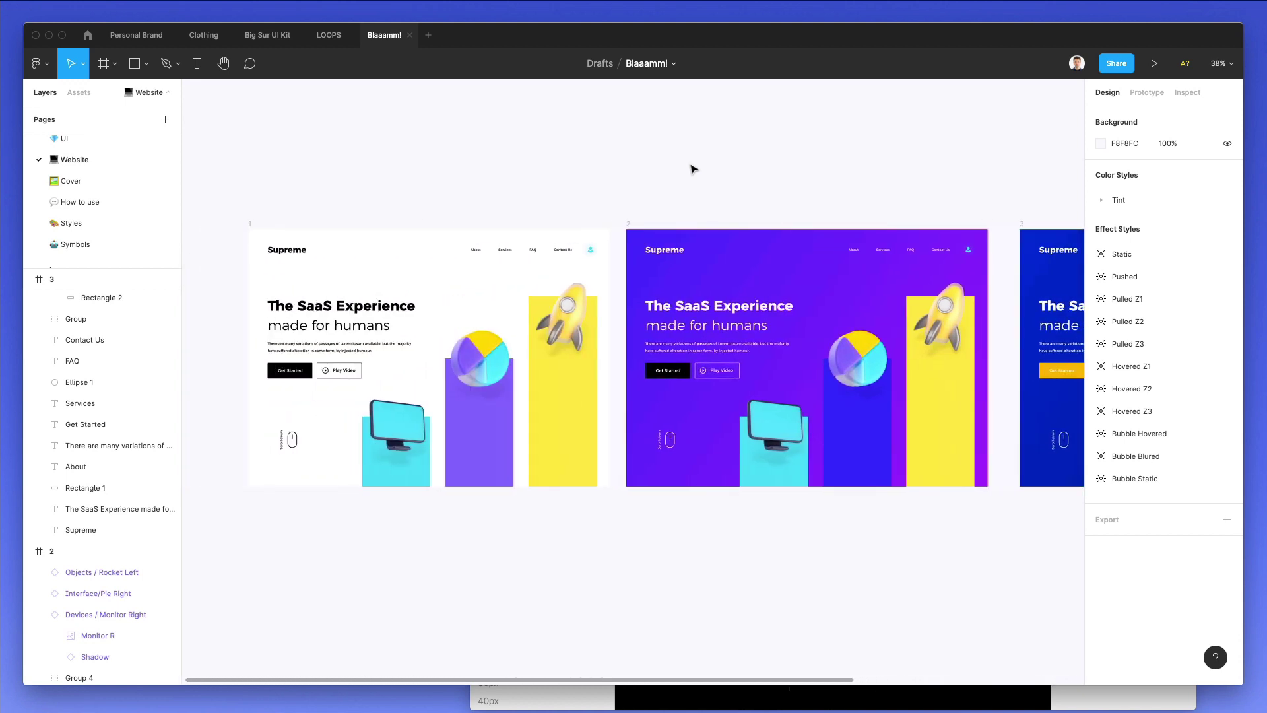
scroll(693, 169, "up", 1)
scroll(693, 169, "right", 1)
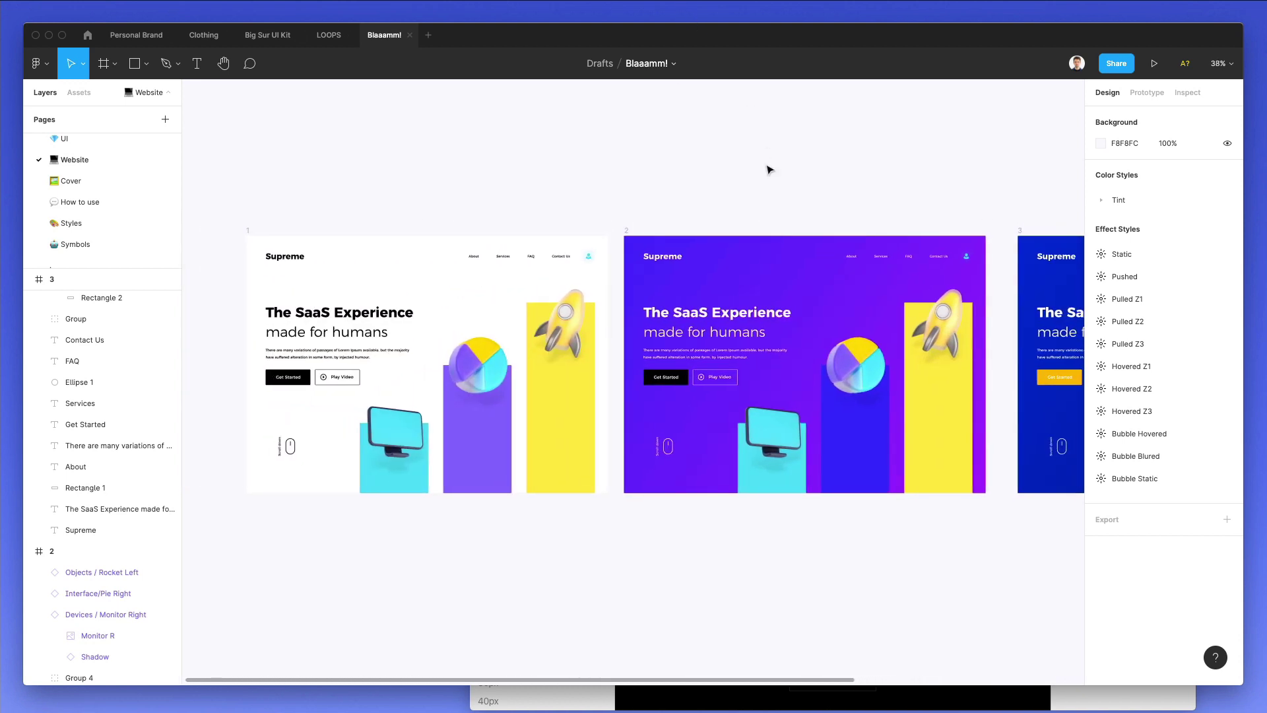
scroll(769, 170, "right", 2)
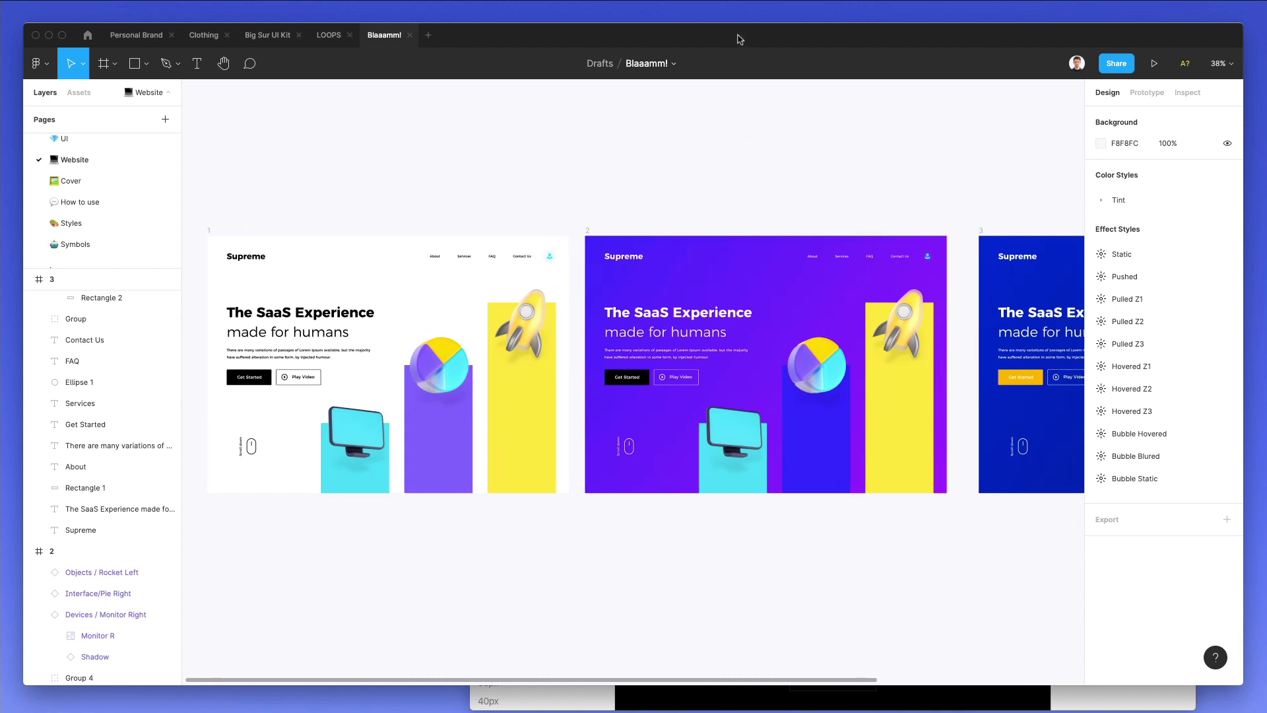